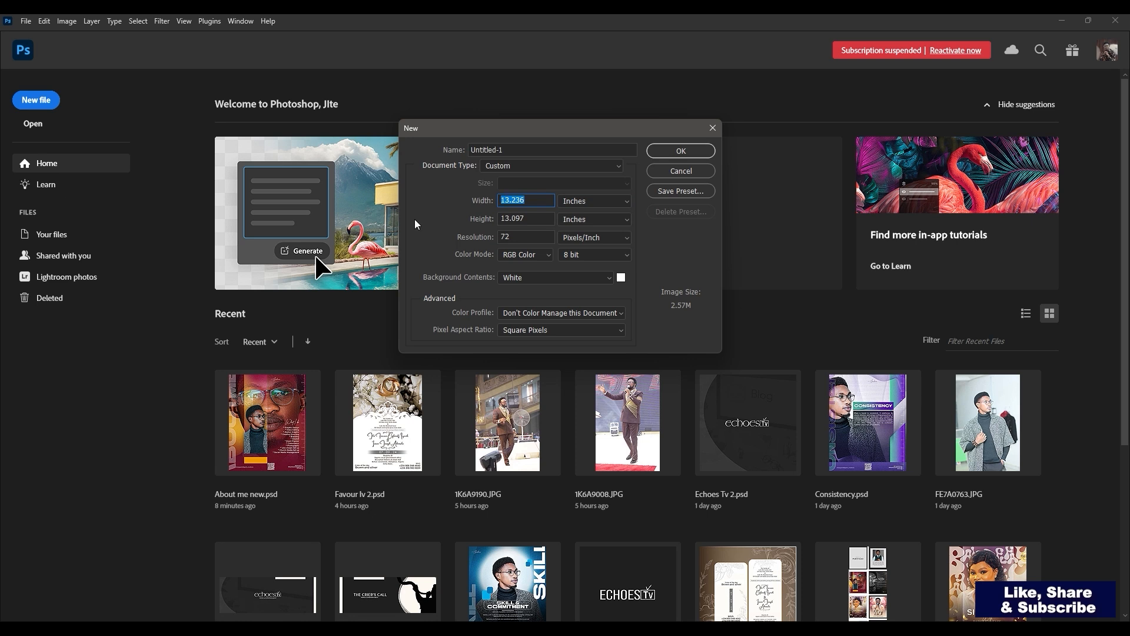
# Create a new document 8 inches wide and 10 inches high at a resolution of 300 pixels/inch
pyautogui.write('8')
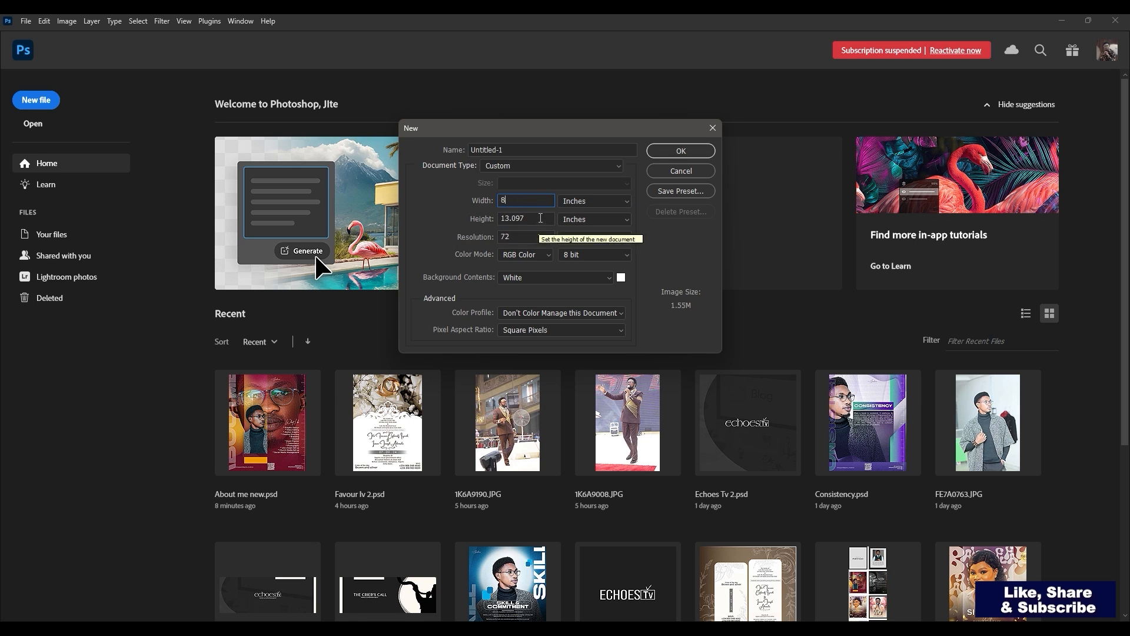
pyautogui.press('Tab')
pyautogui.write('10')
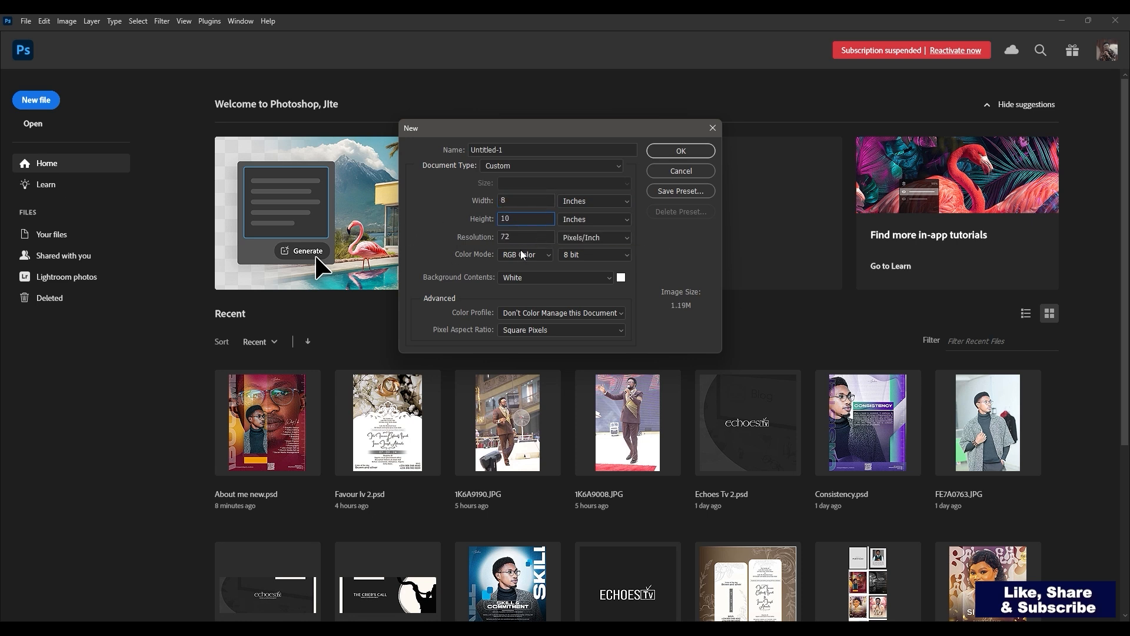
pyautogui.press('Tab')
pyautogui.write('300')
pyautogui.press('Return')
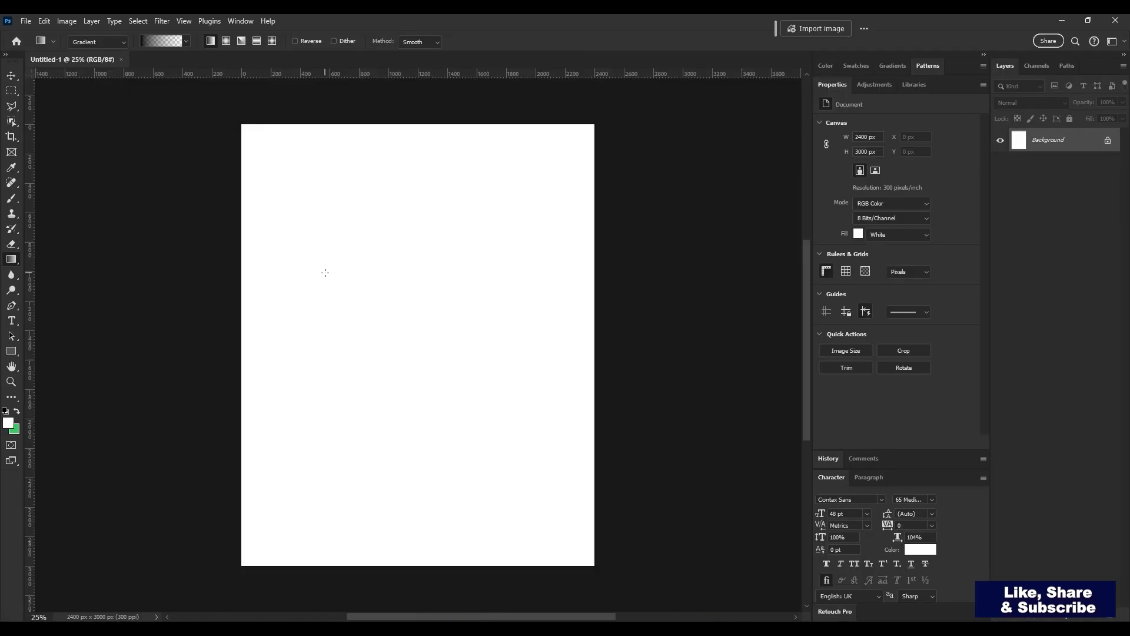
pyautogui.press('v')
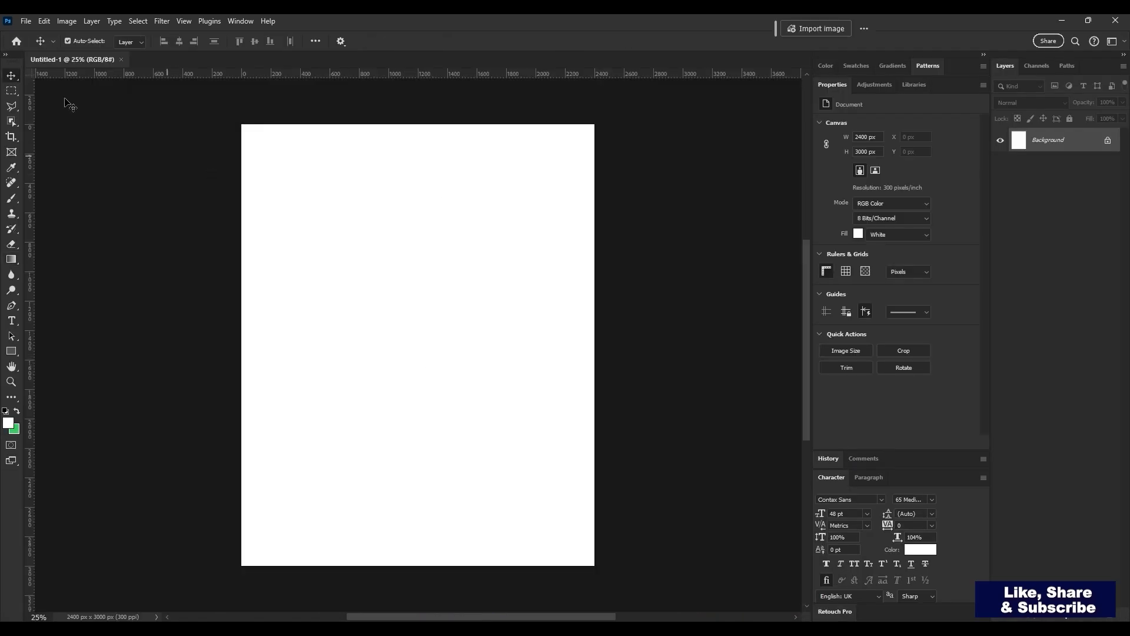
pyautogui.click(25, 21)
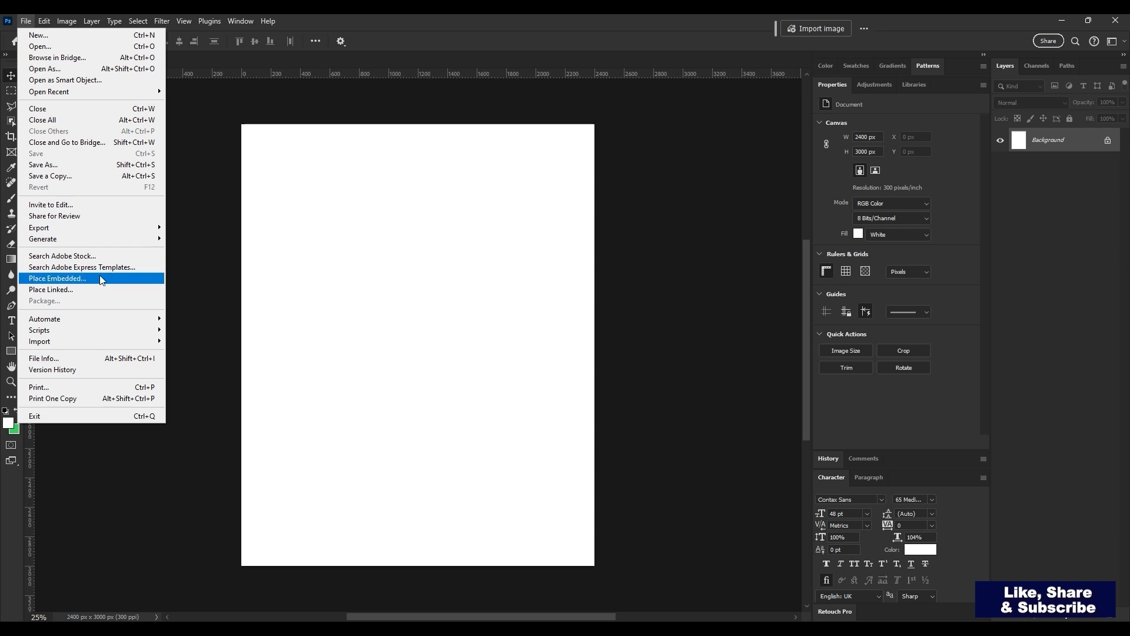
pyautogui.click(445, 153)
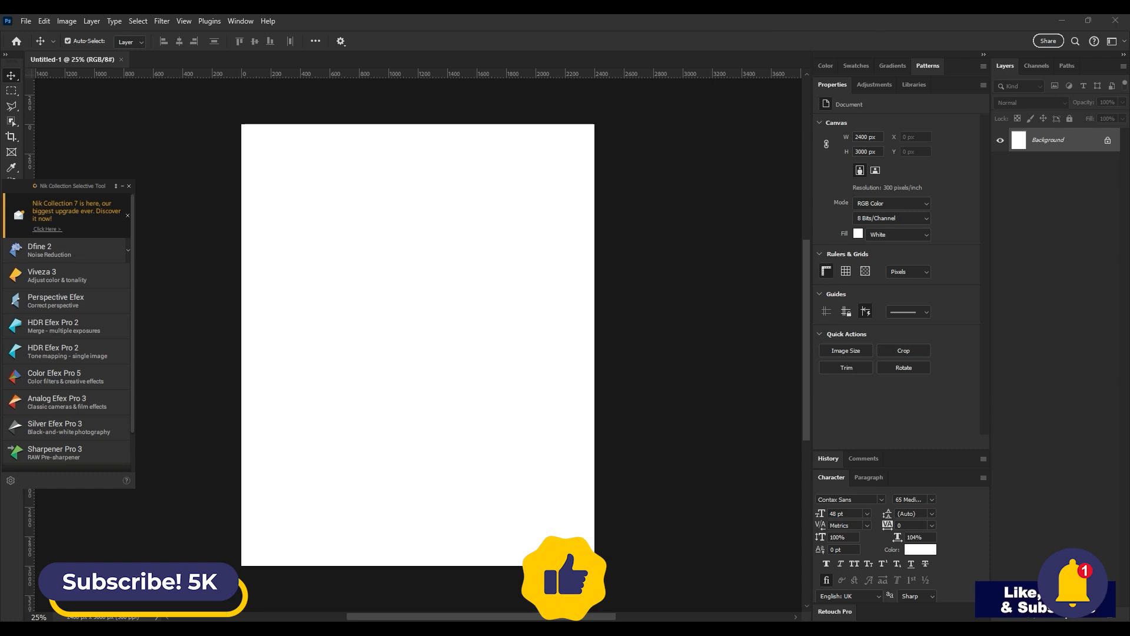
pyautogui.moveTo(1129, 330); pyautogui.dragTo(374, 319)
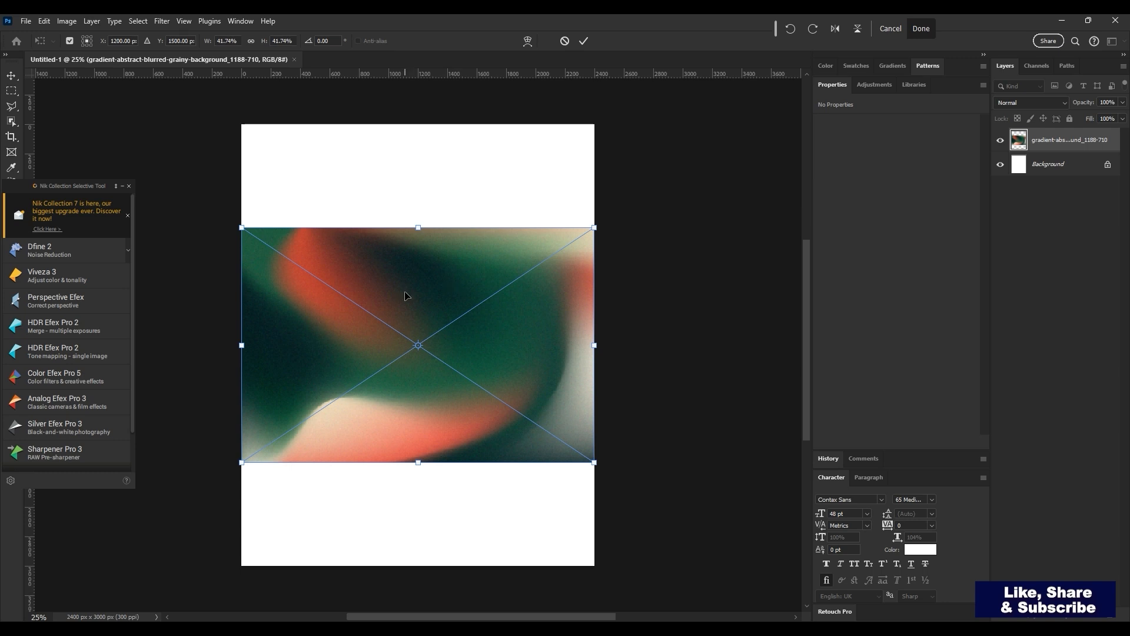
pyautogui.press('Return')
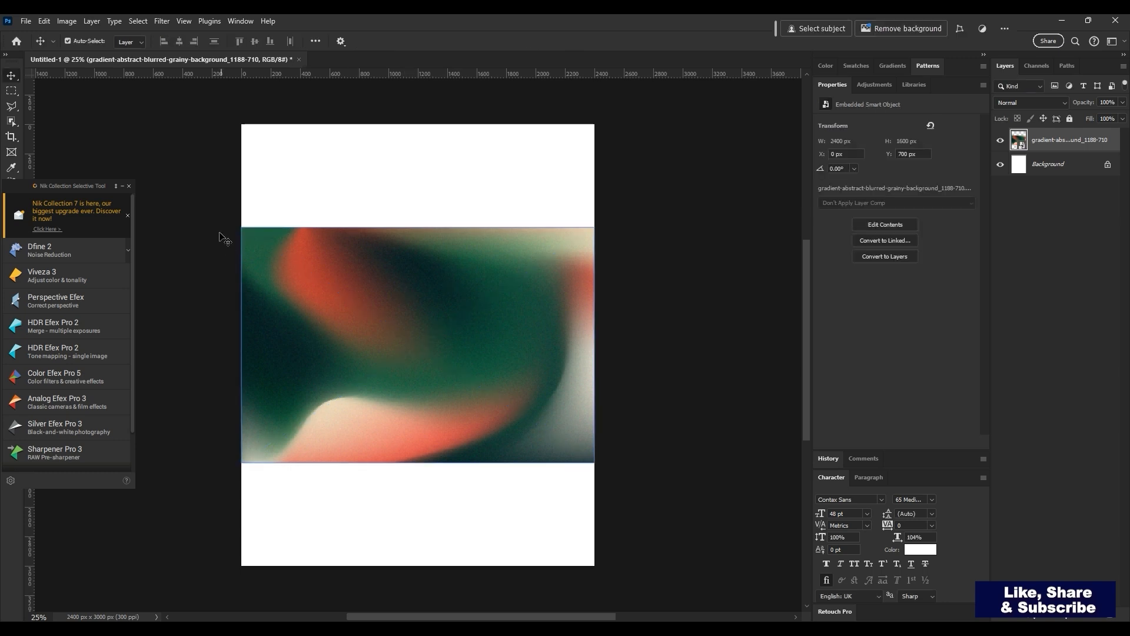
pyautogui.click(128, 185)
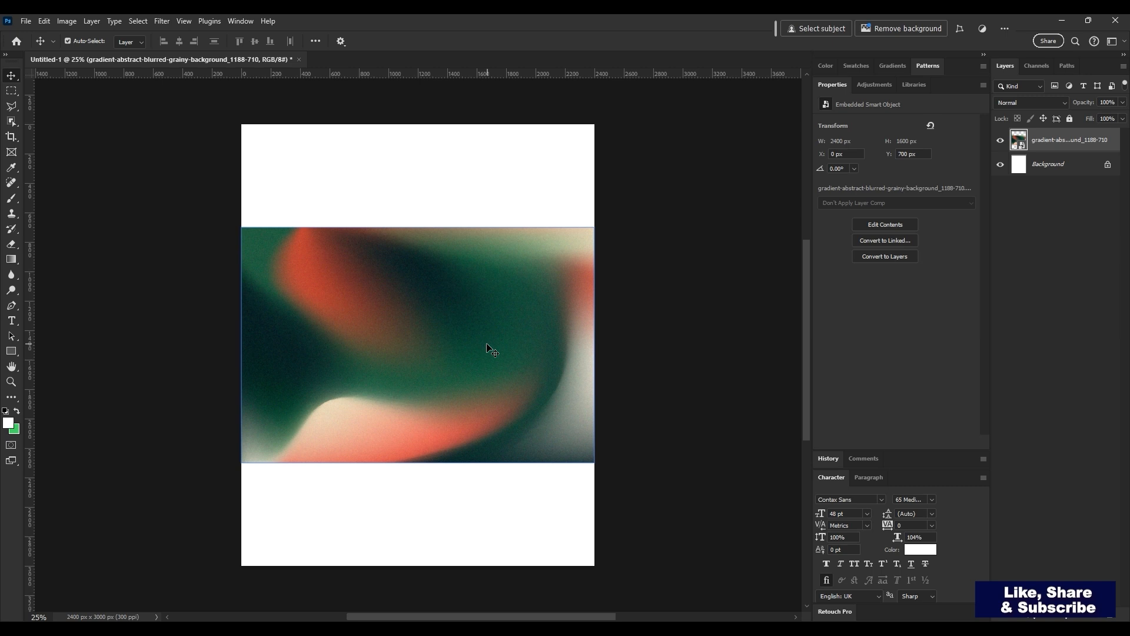
pyautogui.hotkey('ctrl', 't')
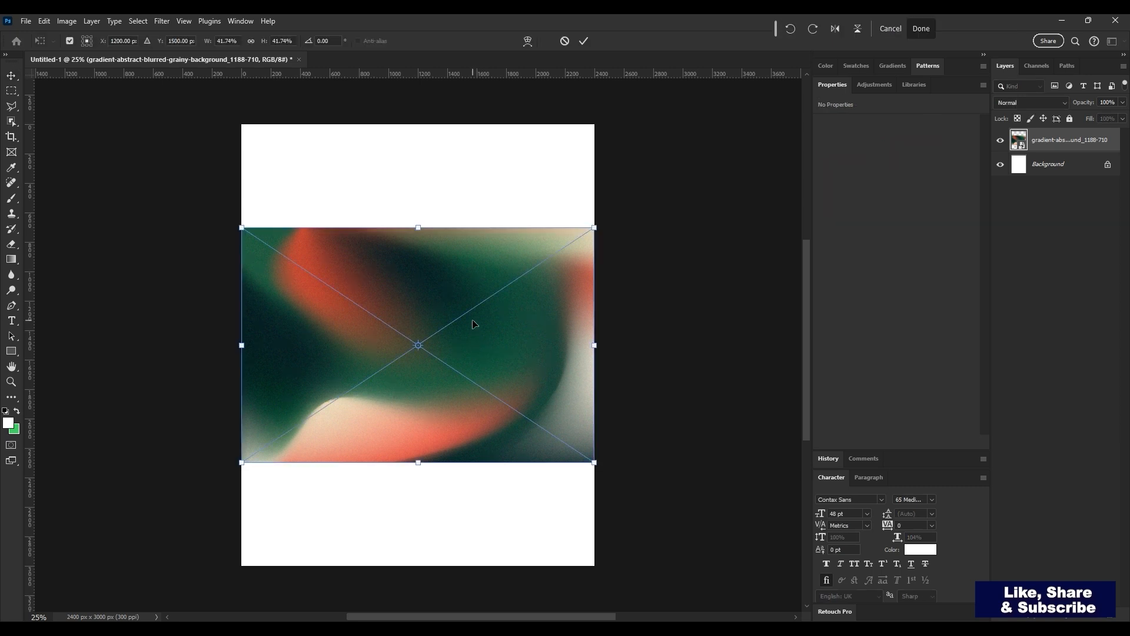
pyautogui.rightClick(474, 325)
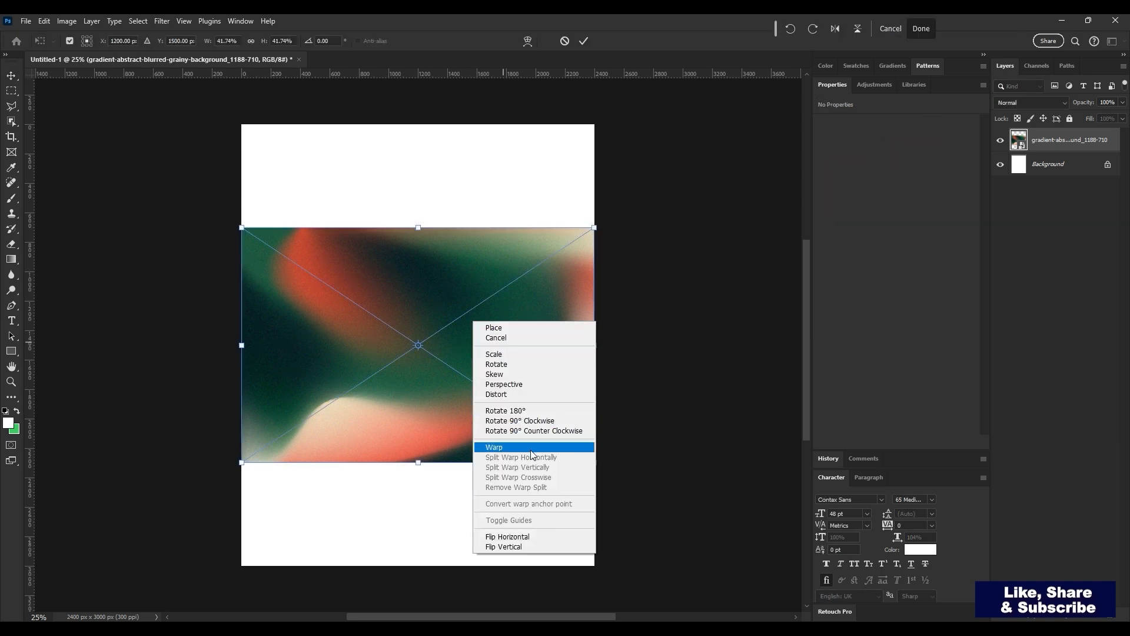
pyautogui.click(561, 422)
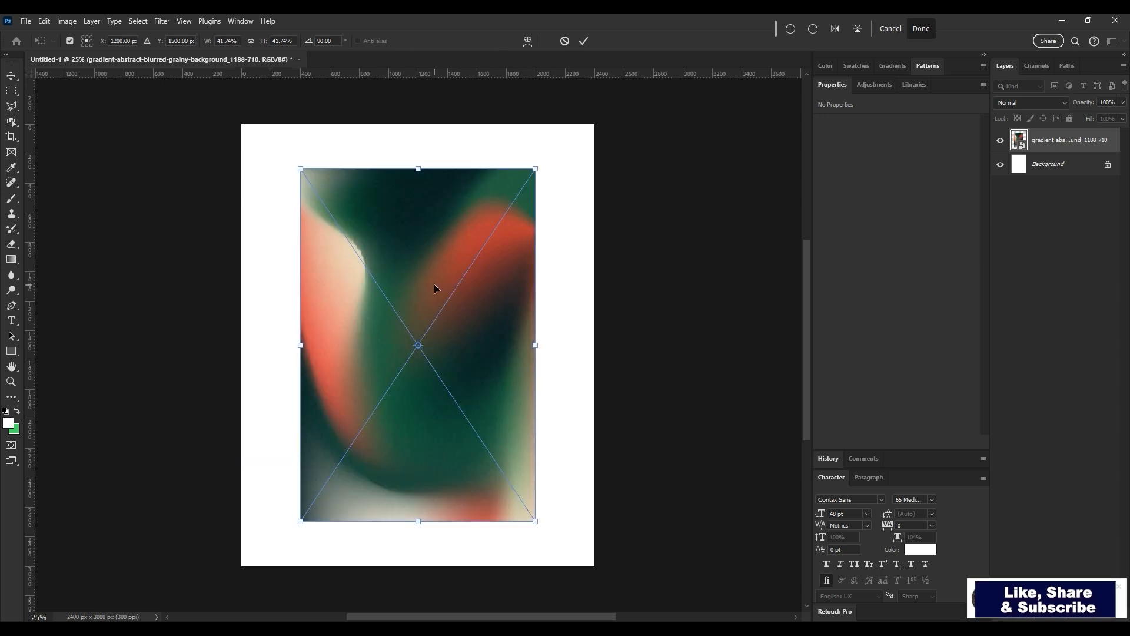
pyautogui.press('Return')
pyautogui.press('Delete')
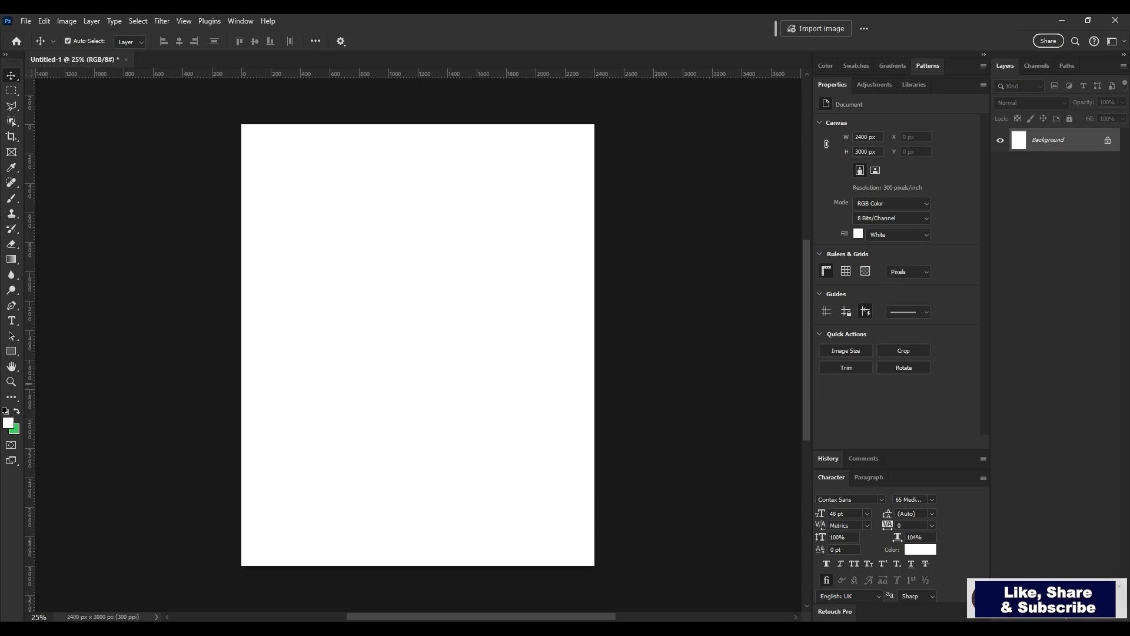
# Place the green and orange image gradient-abstract-blurred-grainy-background_1188-710, rotated 90° clockwise and enlarged to cover the whole canvas
pyautogui.moveTo(1129, 383); pyautogui.dragTo(368, 430)
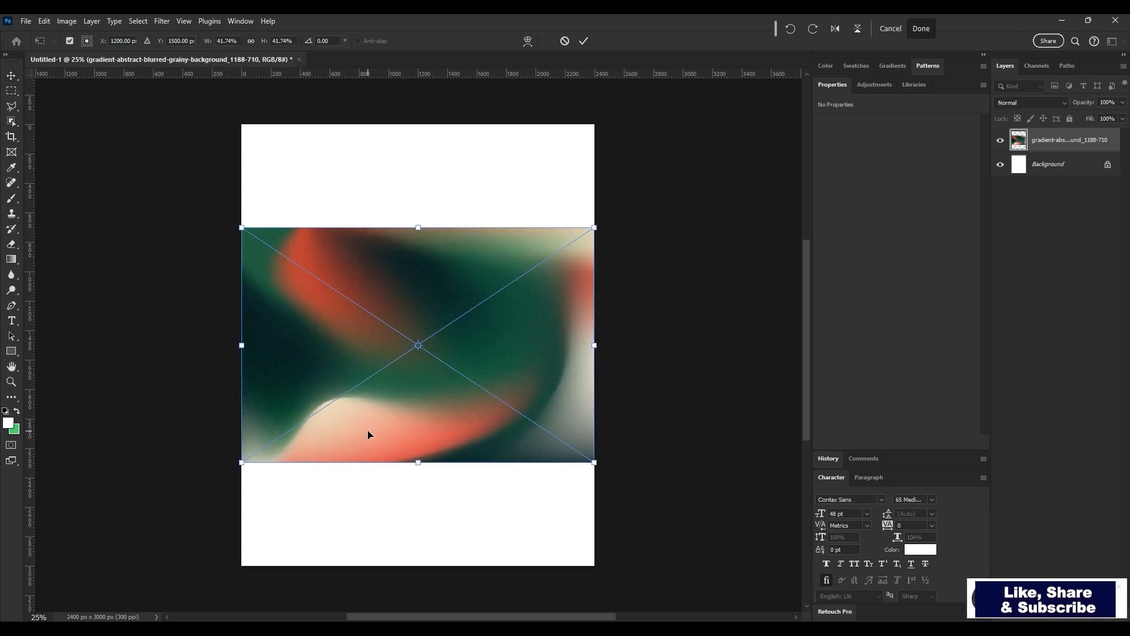
pyautogui.press('Return')
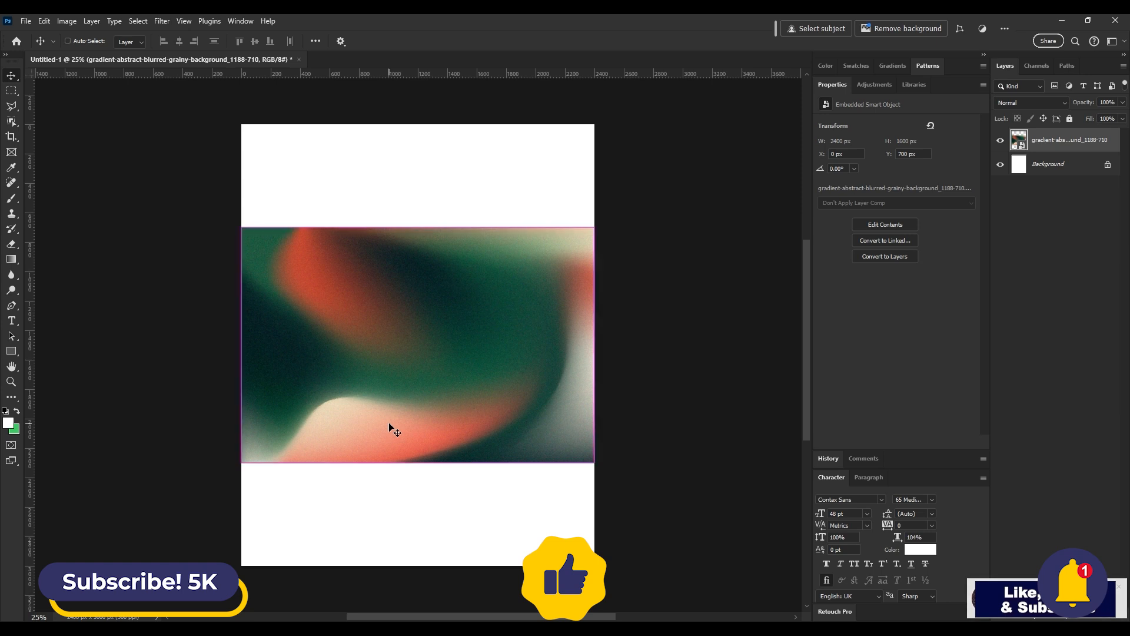
pyautogui.hotkey('ctrl', 't')
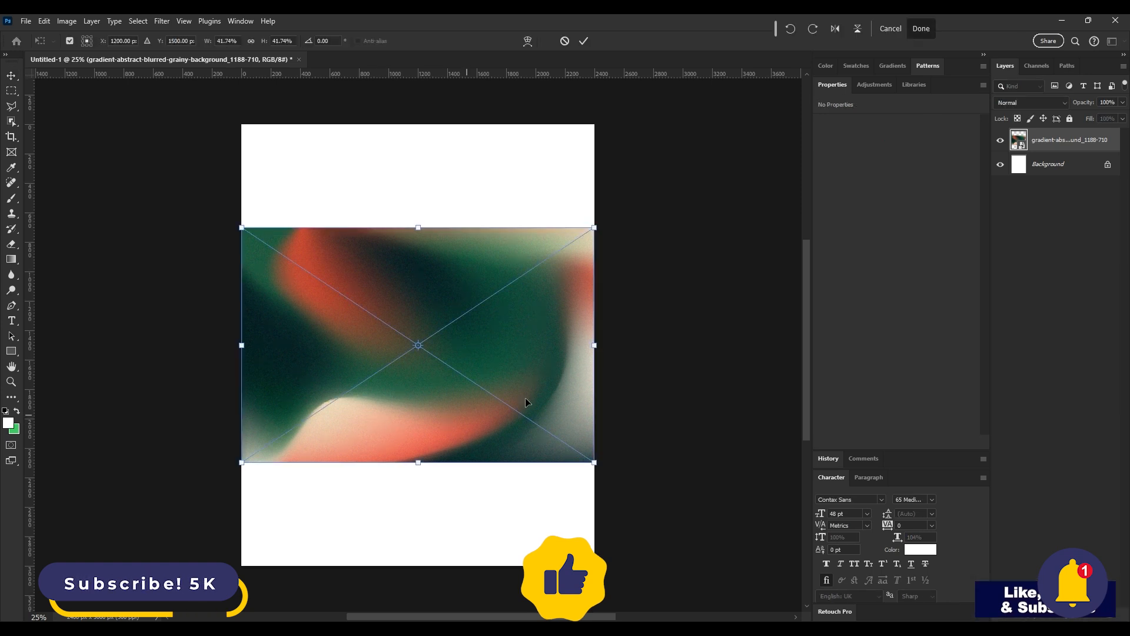
pyautogui.rightClick(449, 305)
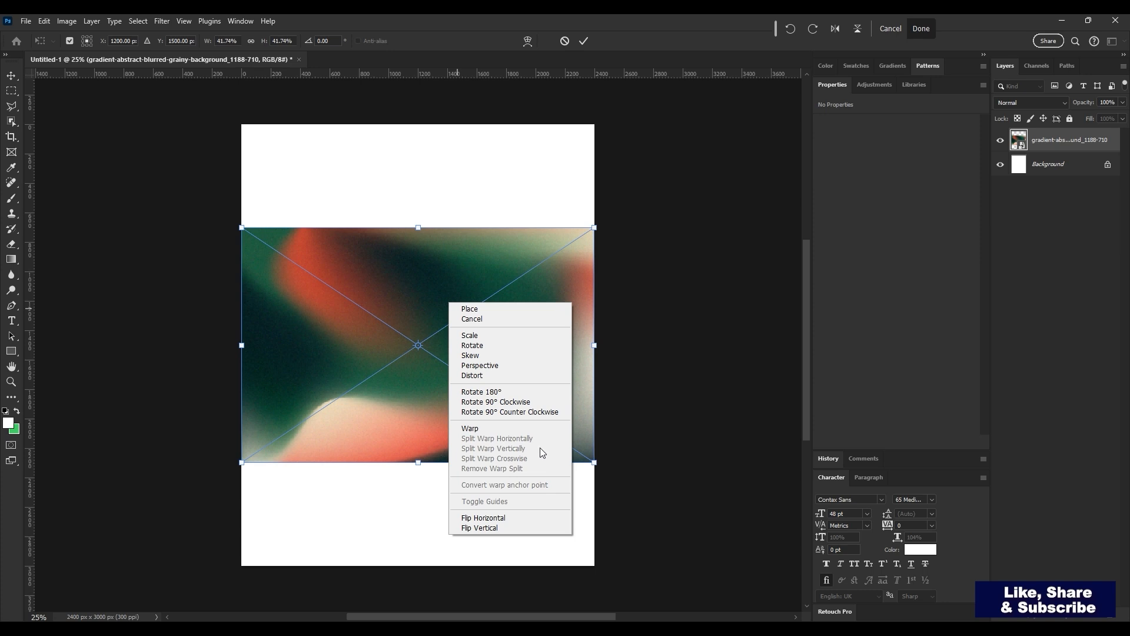
pyautogui.click(540, 405)
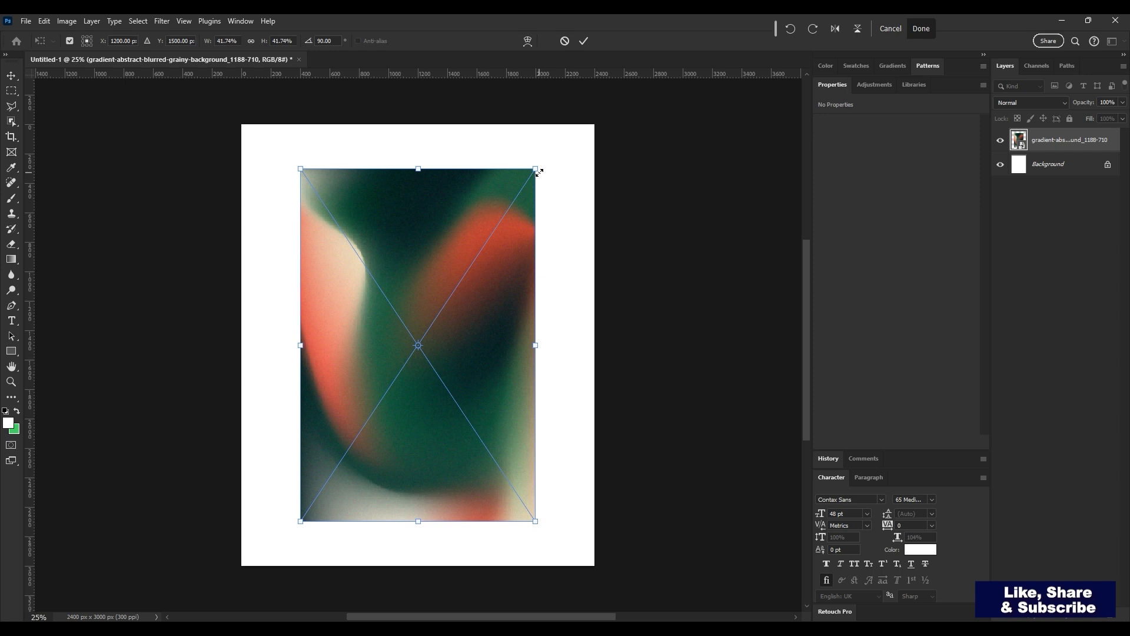
pyautogui.moveTo(538, 172); pyautogui.dragTo(675, 130)
pyautogui.press('Return')
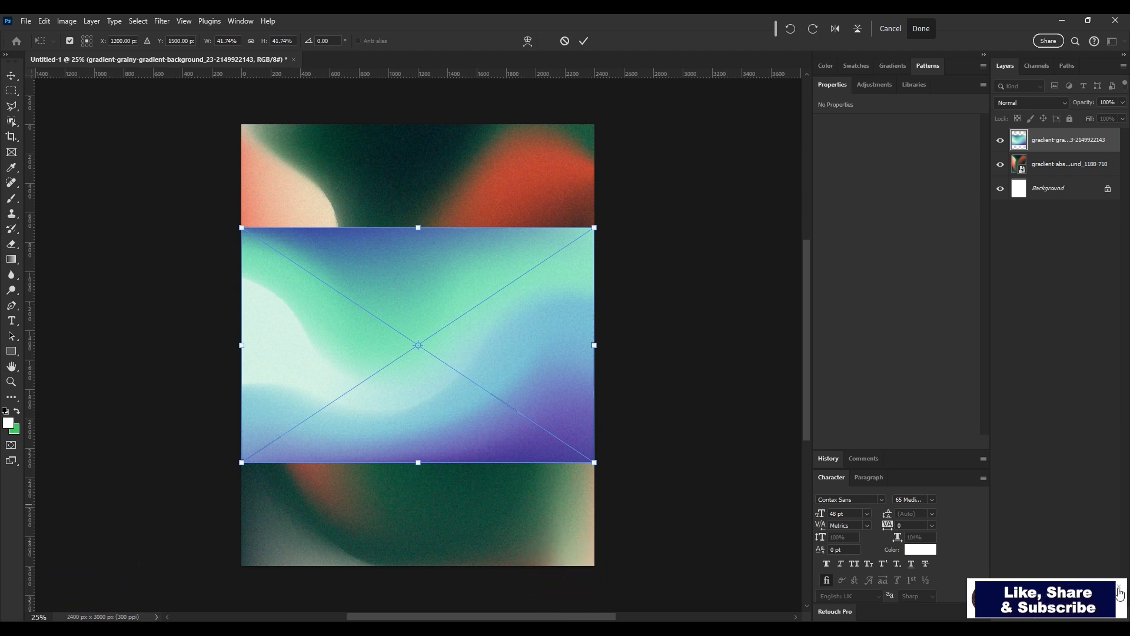
pyautogui.rightClick(452, 298)
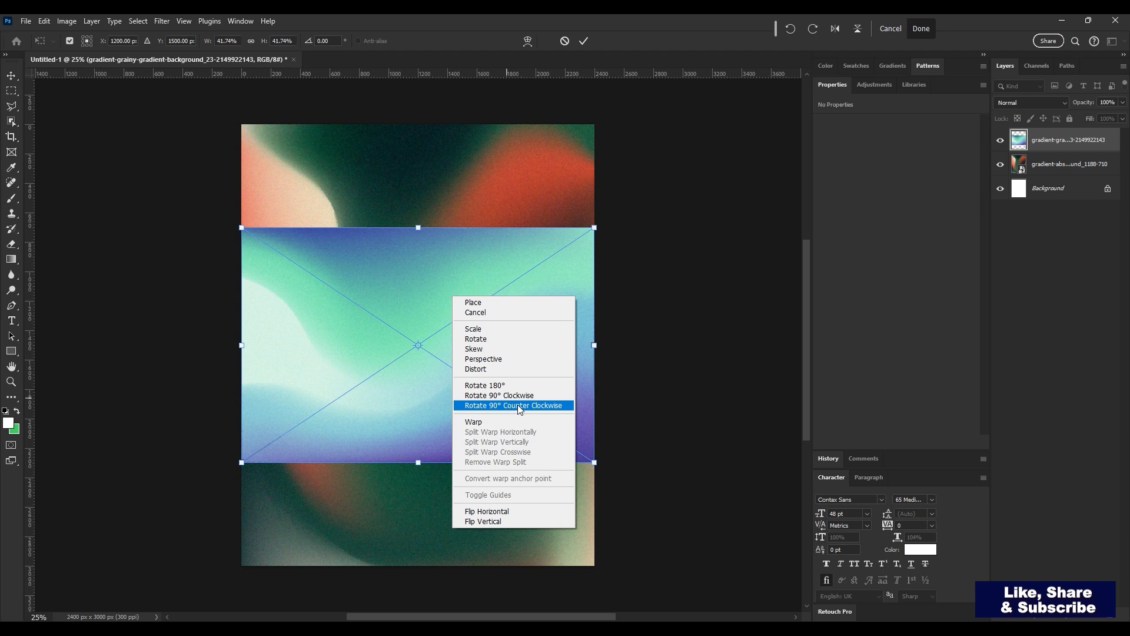
pyautogui.click(524, 399)
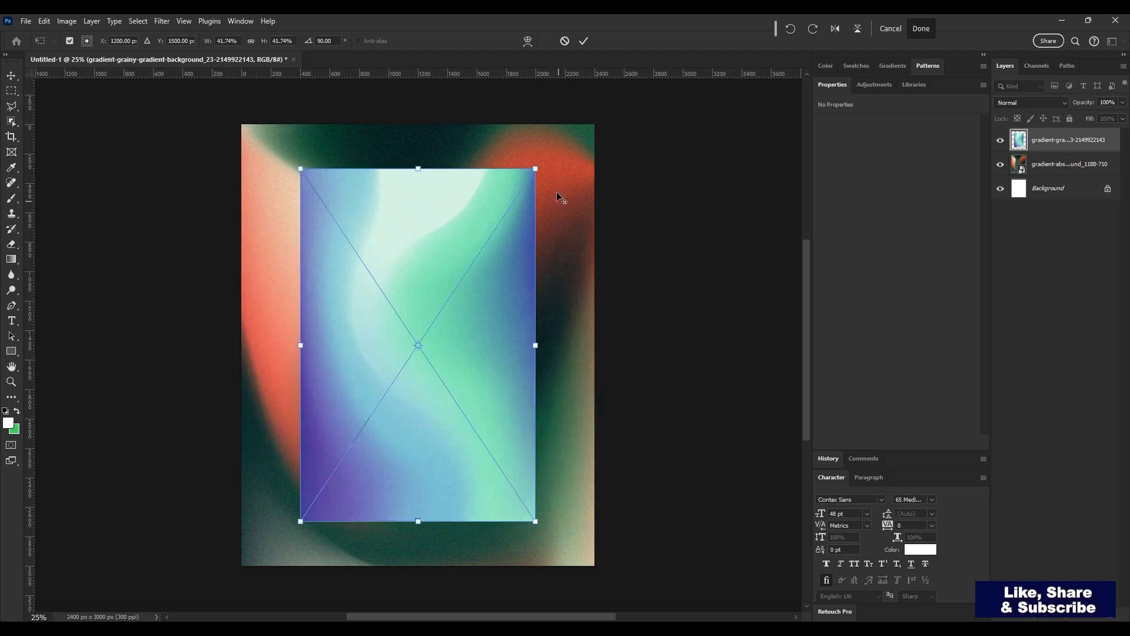
pyautogui.moveTo(539, 170); pyautogui.dragTo(688, 139)
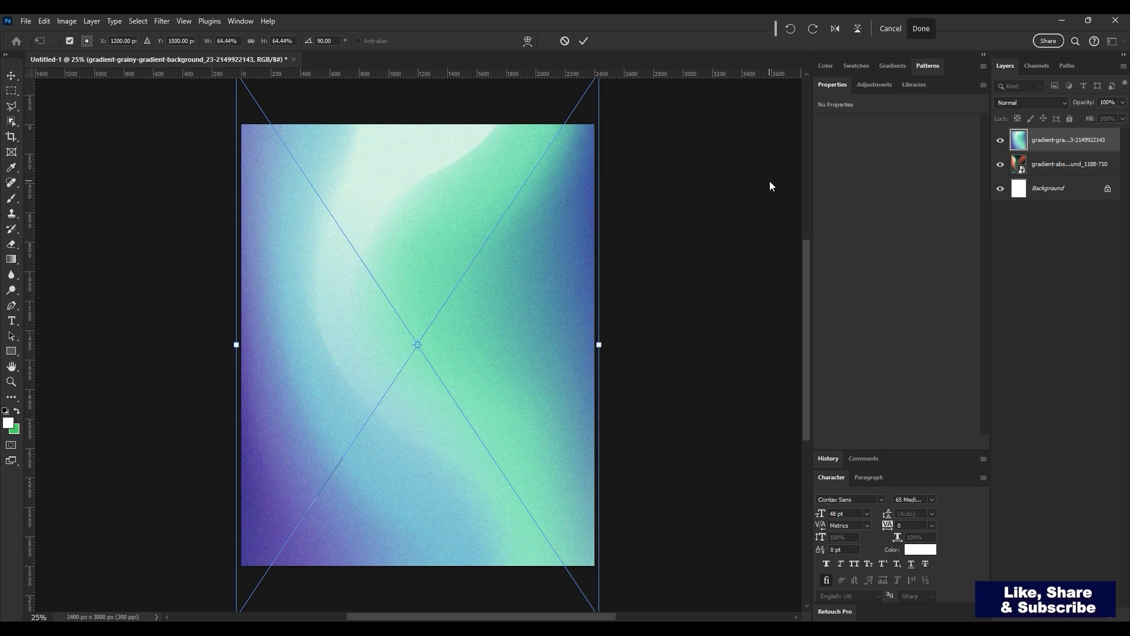
pyautogui.press('Return')
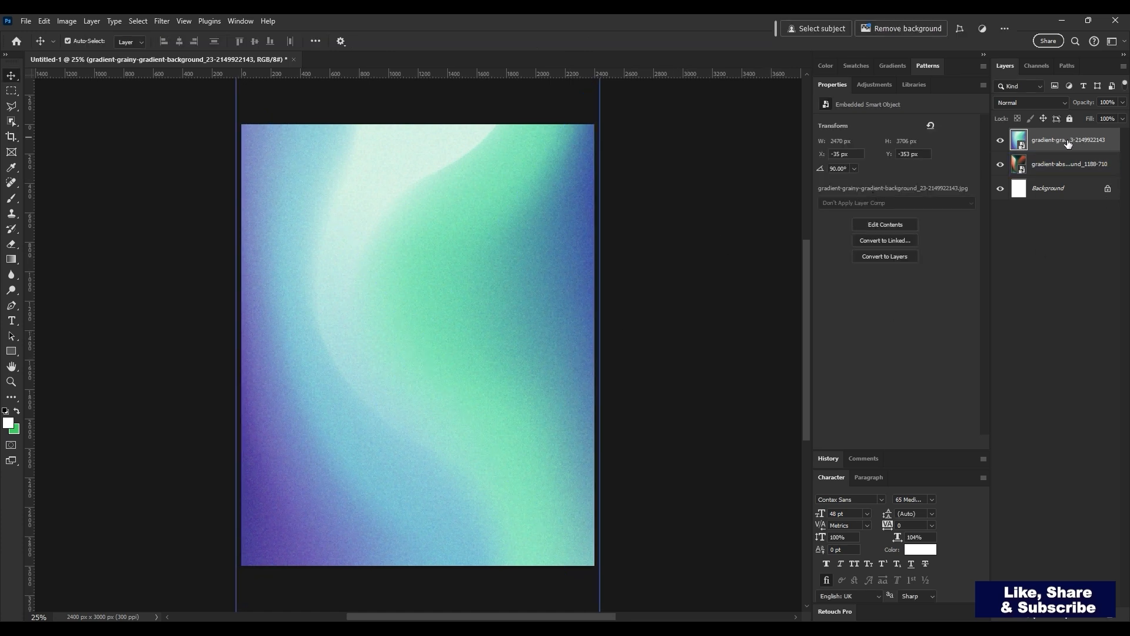
# Try blend modes such as Multiply, Color Dodge and Hard Light on the top gradient layer and return it to Normal
pyautogui.click(1029, 104)
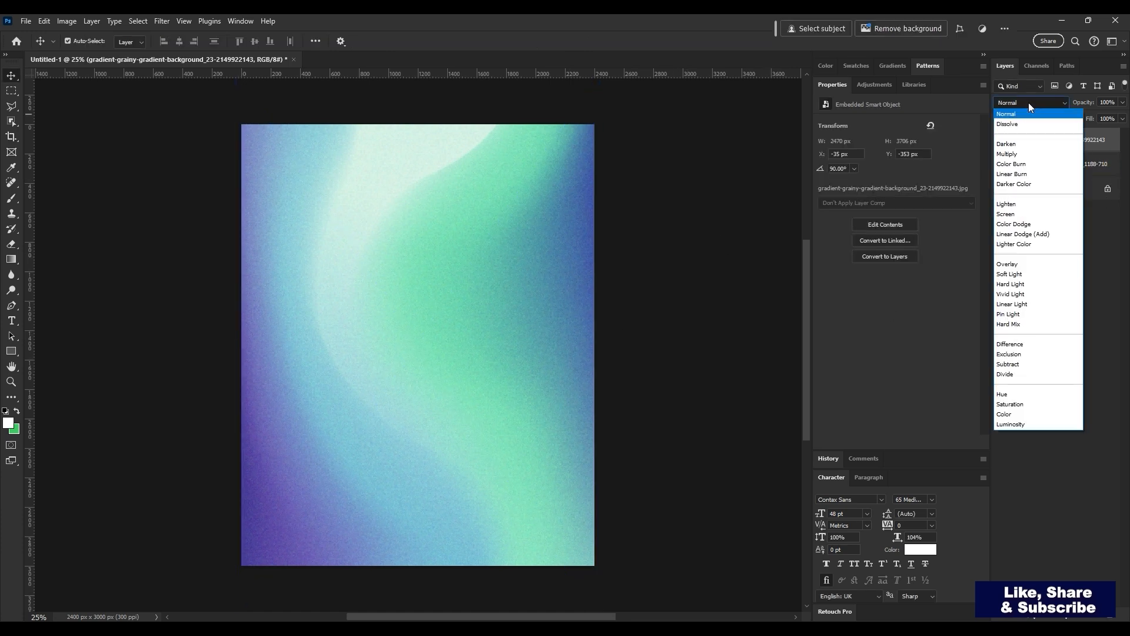
pyautogui.press('Down')
pyautogui.press('Down')
pyautogui.press('Down')
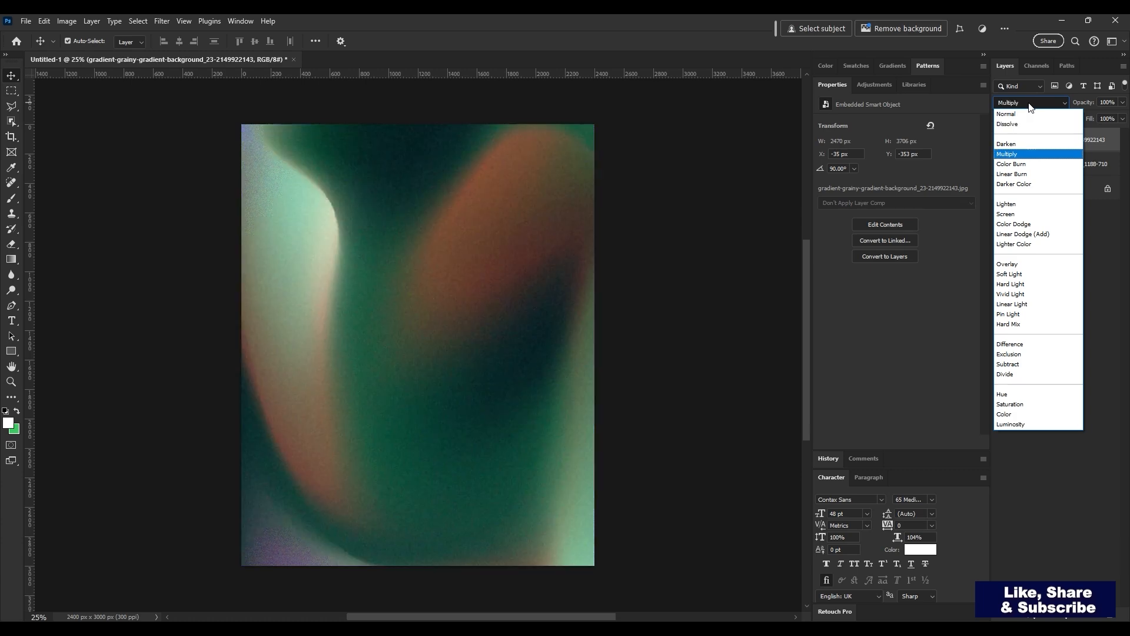
pyautogui.press('Down')
pyautogui.press('Down')
pyautogui.press('Down')
pyautogui.press('Down')
pyautogui.press('Down')
pyautogui.press('Down')
pyautogui.press('Down')
pyautogui.press('Down')
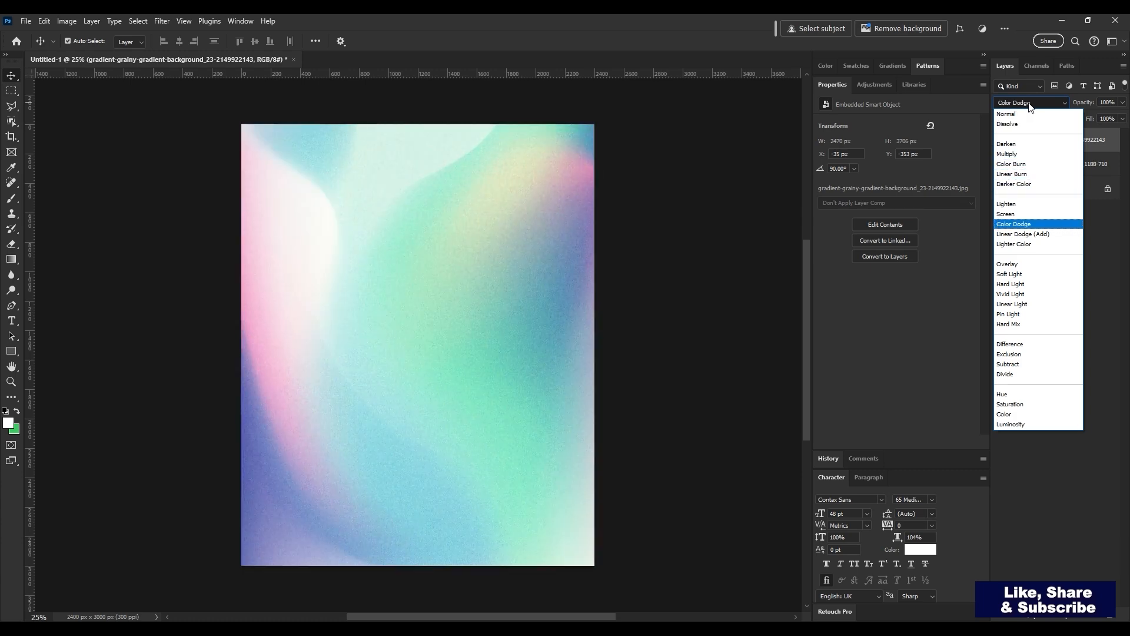
pyautogui.press('Down')
pyautogui.press('Down')
pyautogui.press('Down')
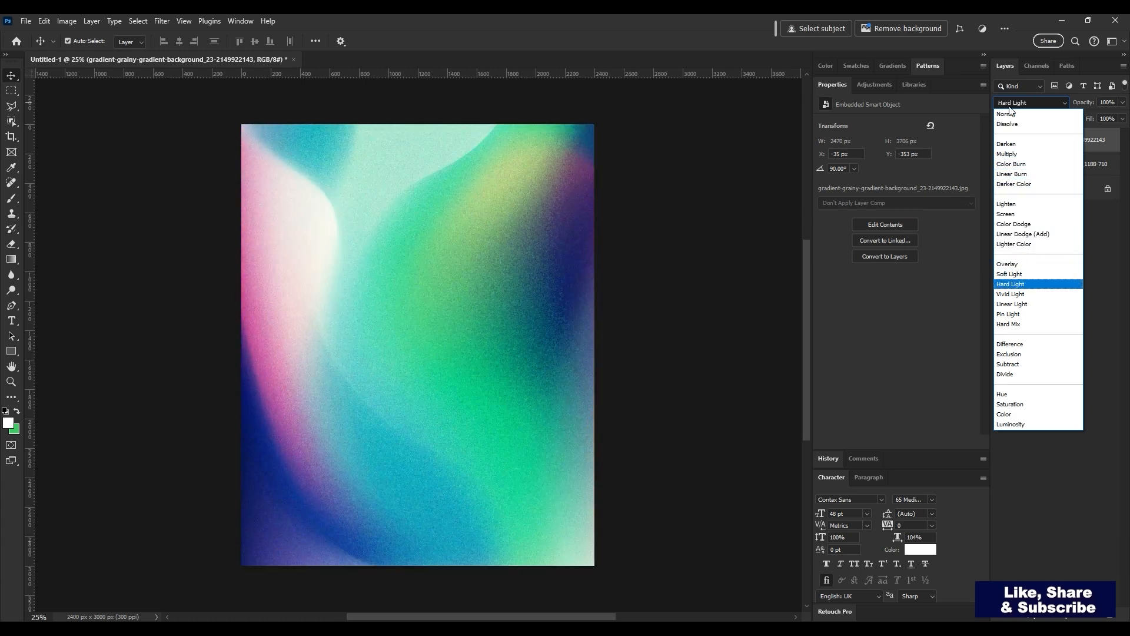
pyautogui.click(1008, 113)
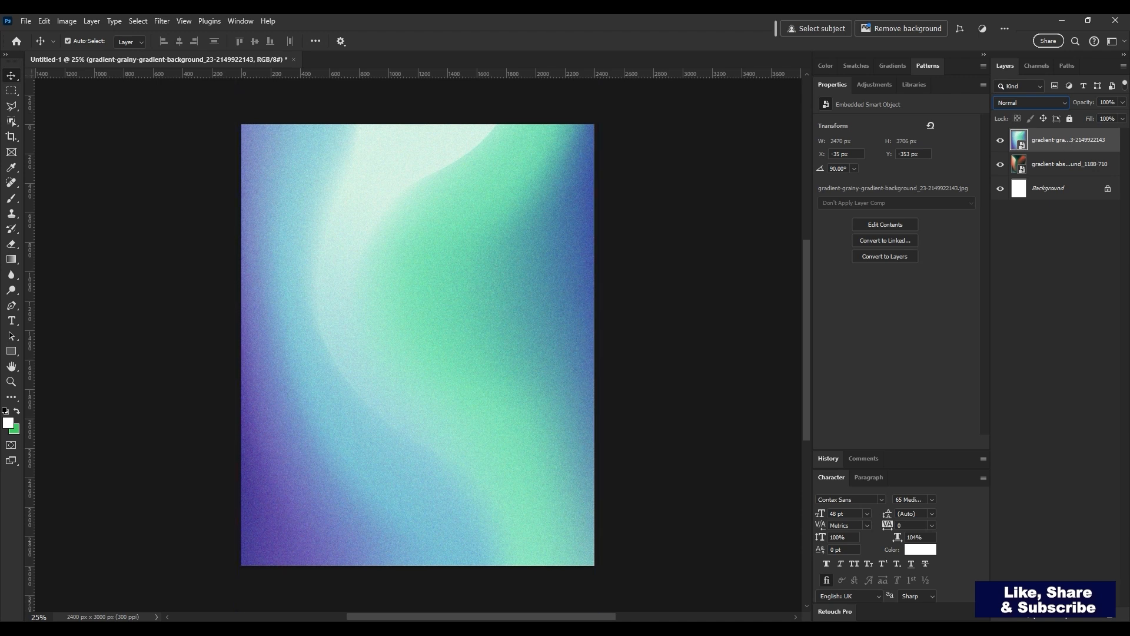
# Add a layer mask to the top gradient layer and set the Gradient tool to the Basics foreground-to-transparent preset
pyautogui.click(1046, 619)
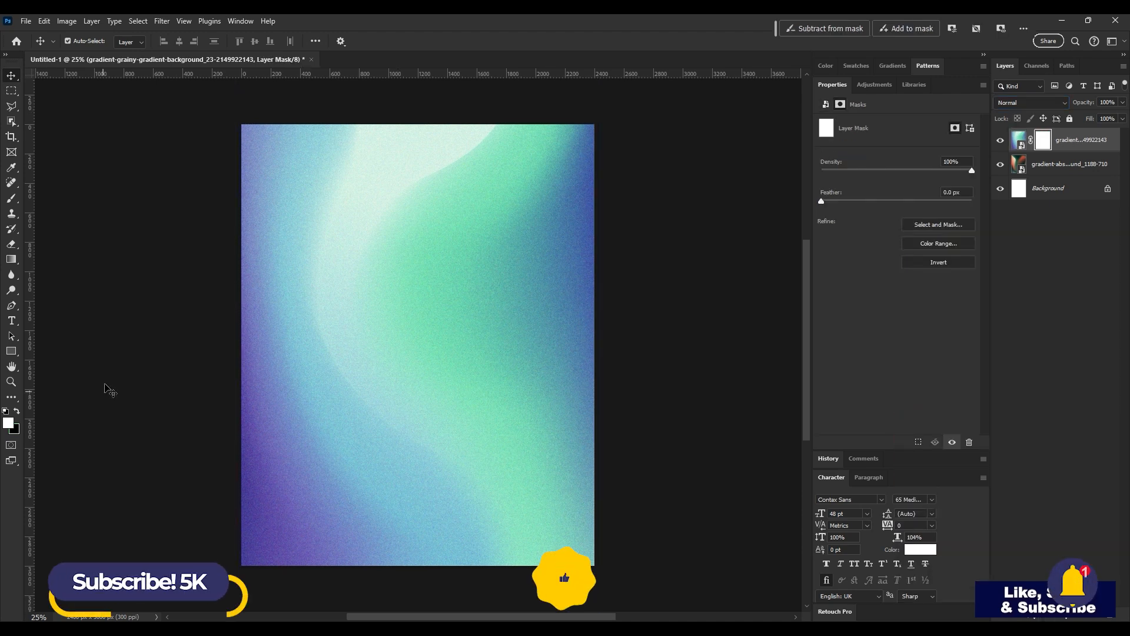
pyautogui.click(11, 260)
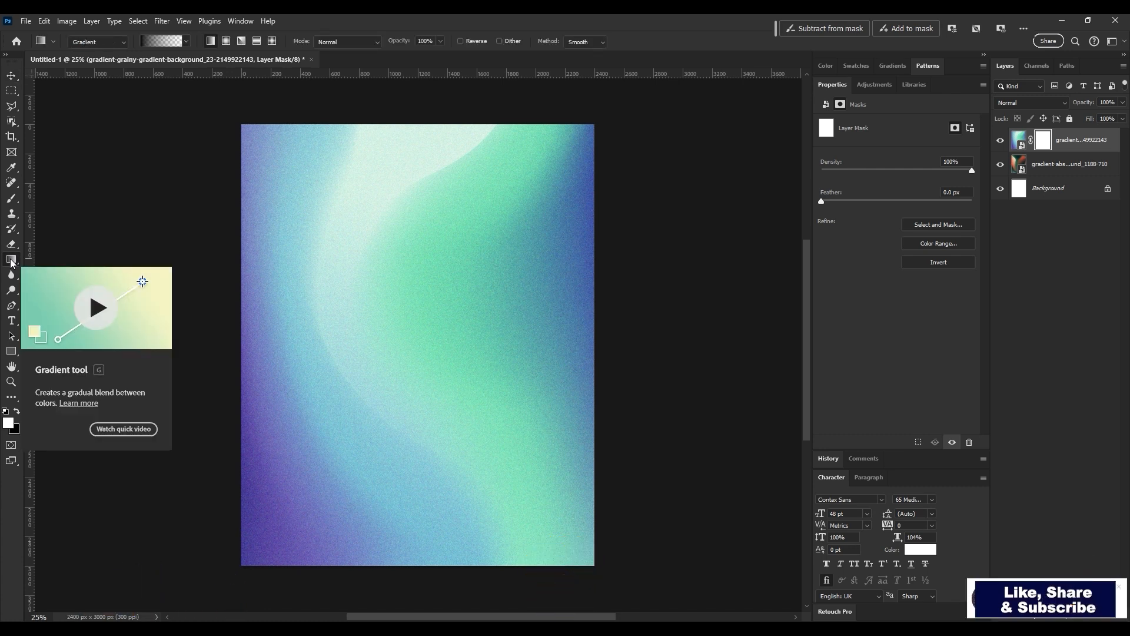
pyautogui.click(148, 44)
pyautogui.click(99, 64)
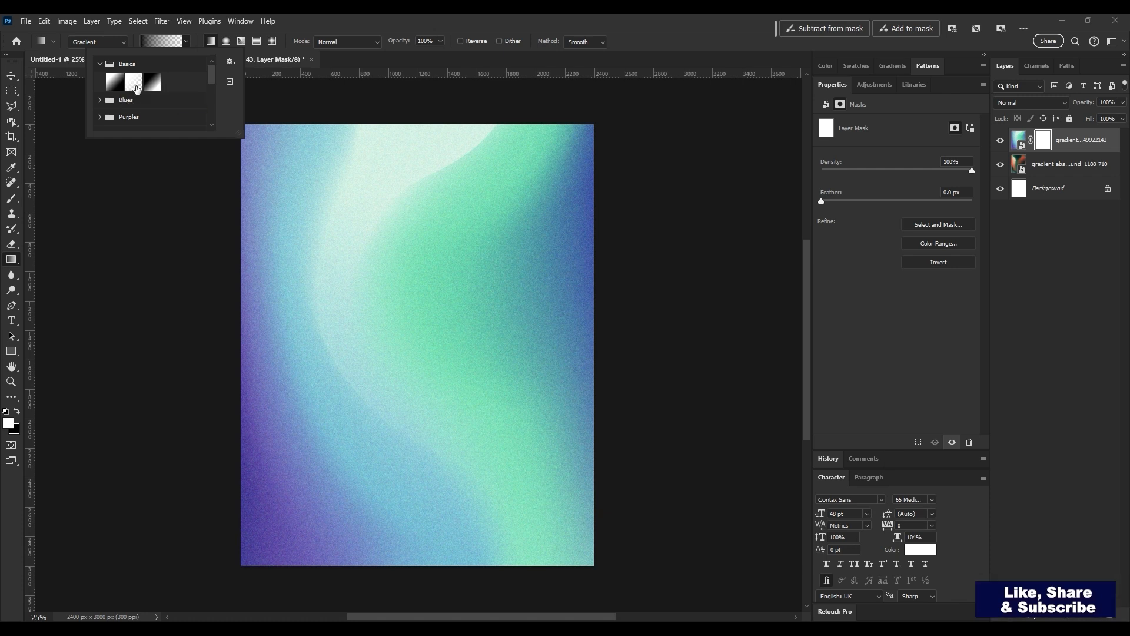
pyautogui.click(136, 87)
pyautogui.click(1047, 146)
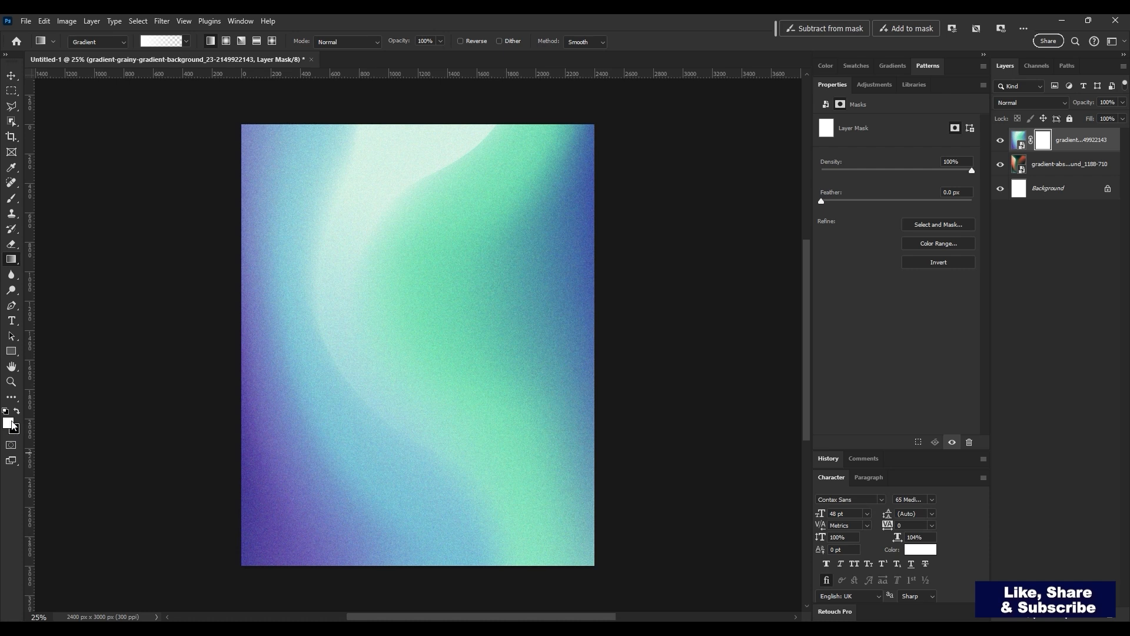
# Draw a vertical black-to-transparent gradient on the top layer's mask from the canvas's top edge down to near its bottom
pyautogui.press('x')
pyautogui.press('x')
pyautogui.press('x')
pyautogui.press('x')
pyautogui.press('x')
pyautogui.press('x')
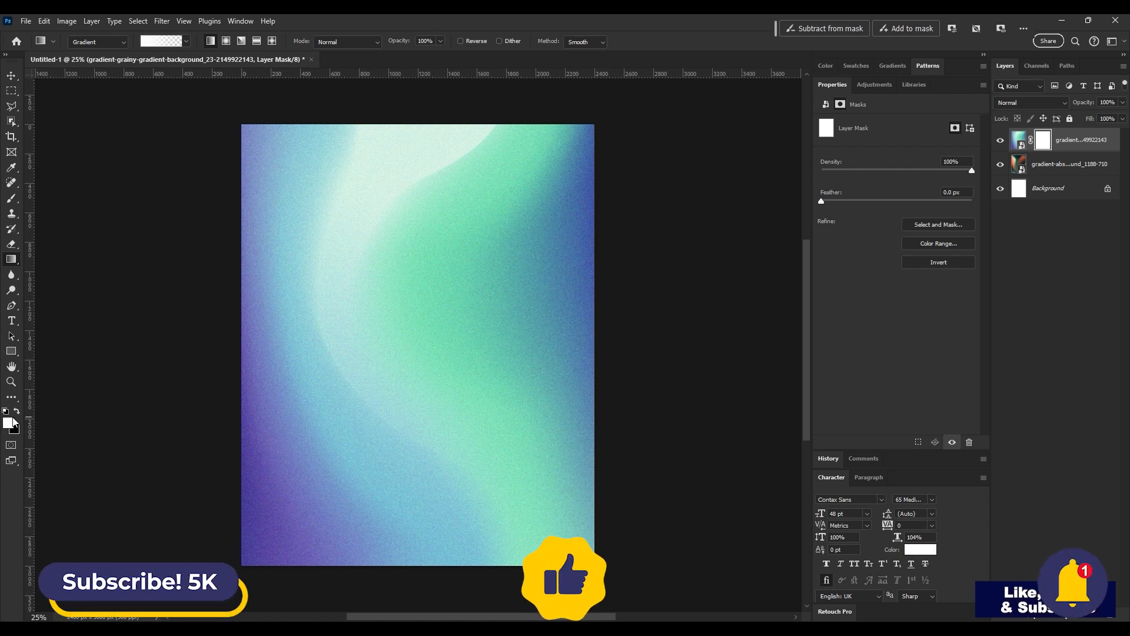
pyautogui.press('x')
pyautogui.press('x')
pyautogui.press('x')
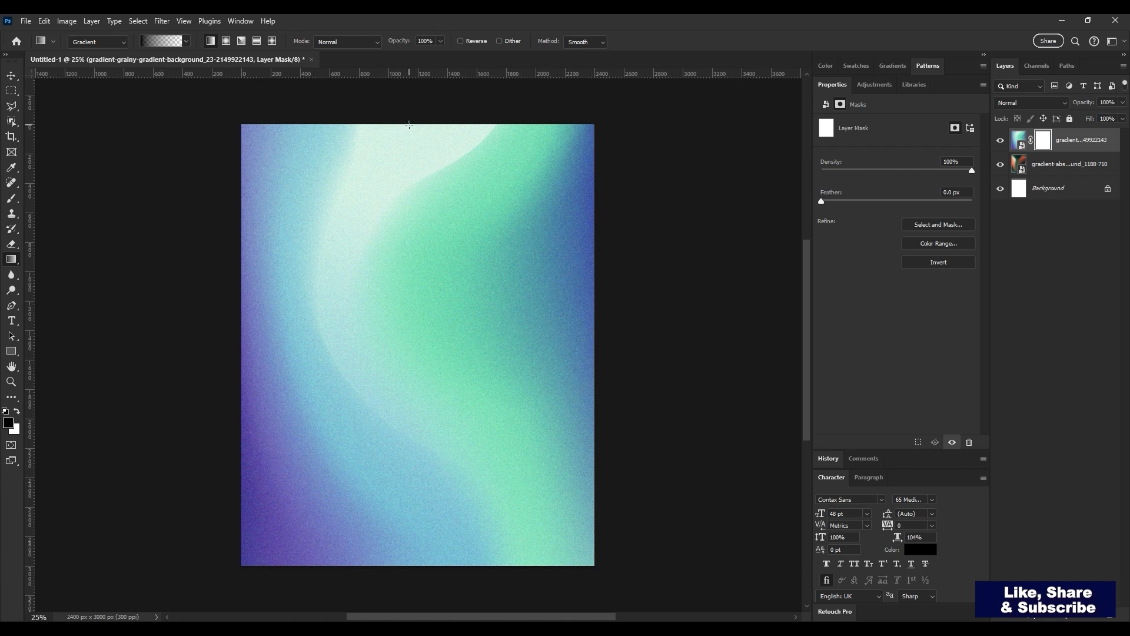
pyautogui.moveTo(409, 125); pyautogui.dragTo(412, 511)
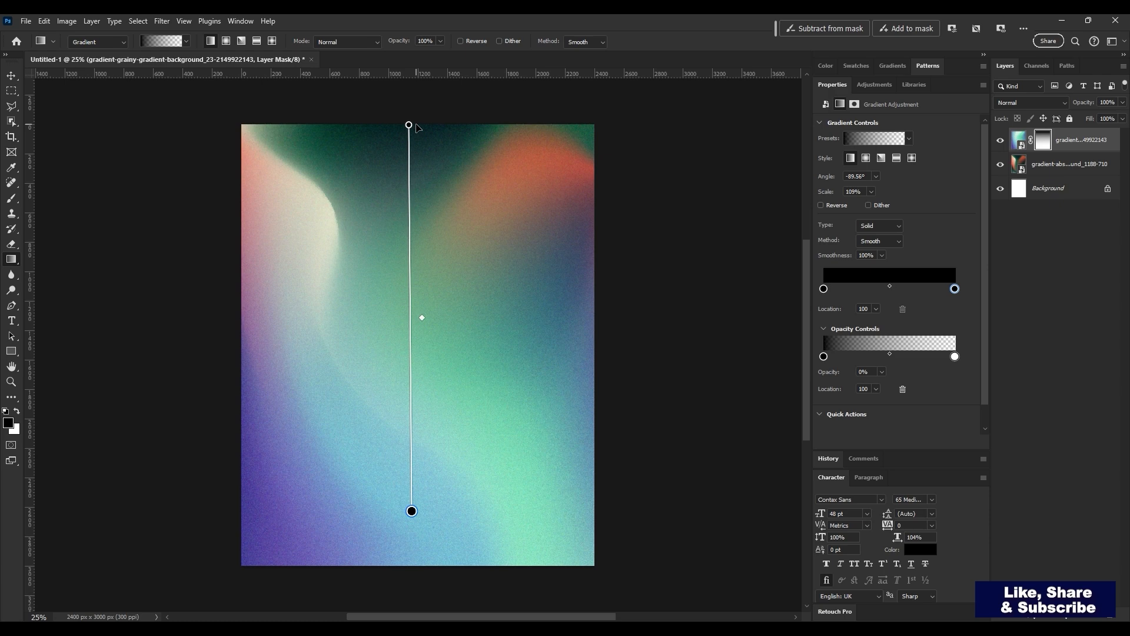
# Move the mask gradient's start about an eighth of the way down the canvas and its end close to the bottom edge
pyautogui.moveTo(409, 125); pyautogui.dragTo(414, 180)
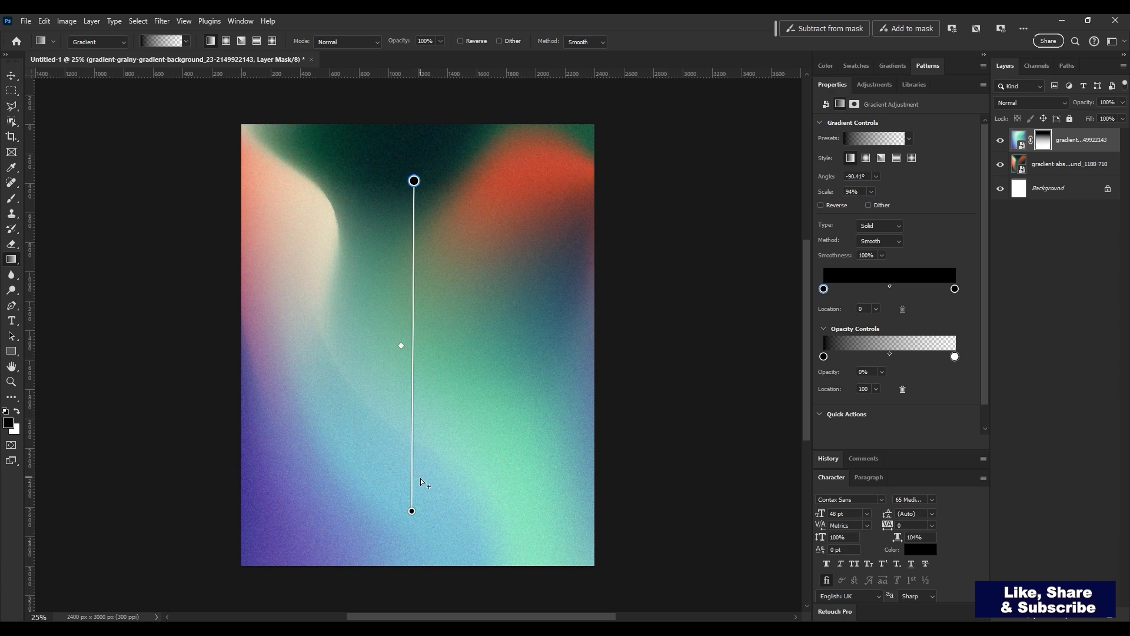
pyautogui.moveTo(411, 510); pyautogui.dragTo(420, 551)
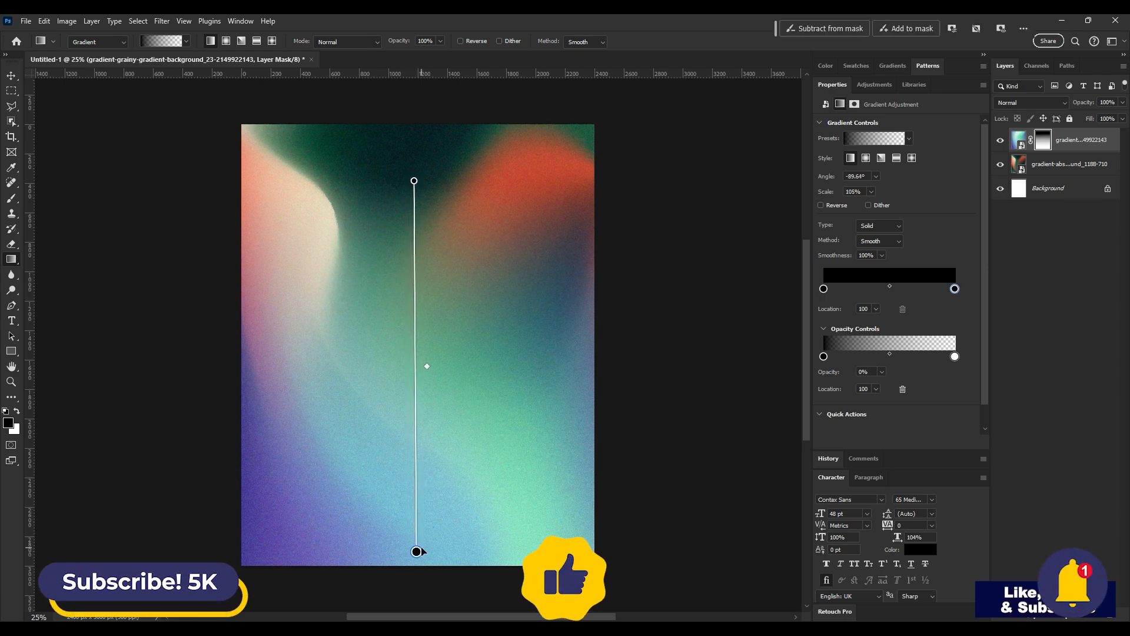
pyautogui.press('v')
pyautogui.scroll(1, 888, 336)
# Erase across the upper half of the top gradient layer's mask with a 2300 px Eraser to reveal the image beneath
pyautogui.click(1043, 142)
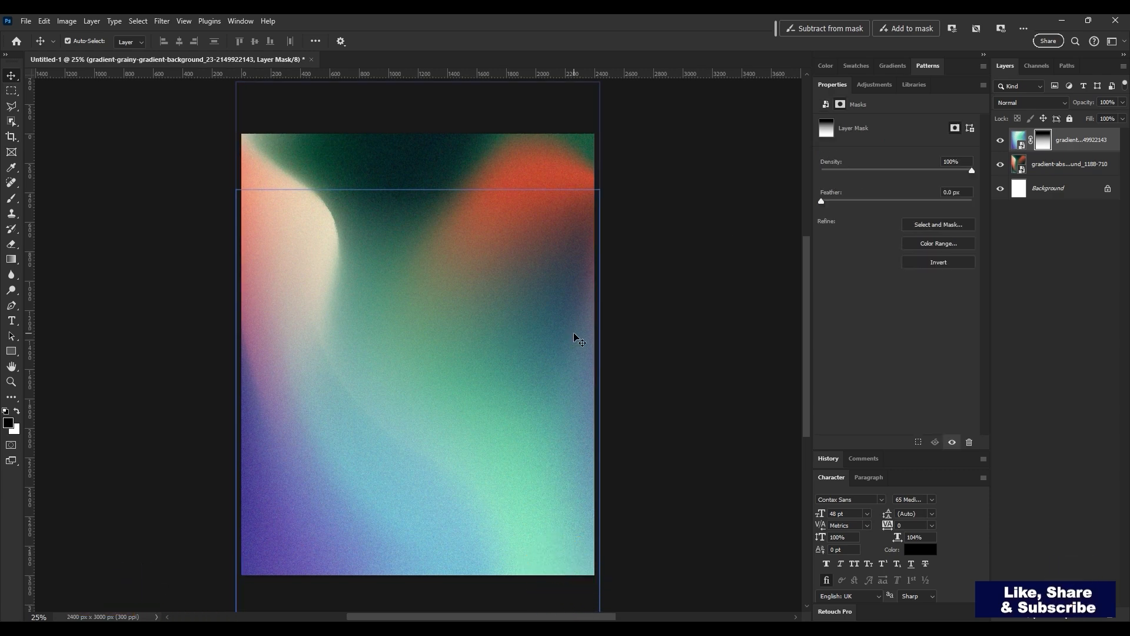
pyautogui.press('e')
pyautogui.moveTo(517, 232)
pyautogui.mouseDown()
pyautogui.moveTo(275, 229)
pyautogui.moveTo(424, 238)
pyautogui.moveTo(511, 220)
pyautogui.moveTo(238, 225)
pyautogui.moveTo(402, 220)
pyautogui.moveTo(246, 184)
pyautogui.moveTo(516, 191)
pyautogui.moveTo(488, 216)
pyautogui.moveTo(478, 215)
pyautogui.moveTo(516, 189)
pyautogui.moveTo(484, 199)
pyautogui.mouseUp()
pyautogui.press('x')
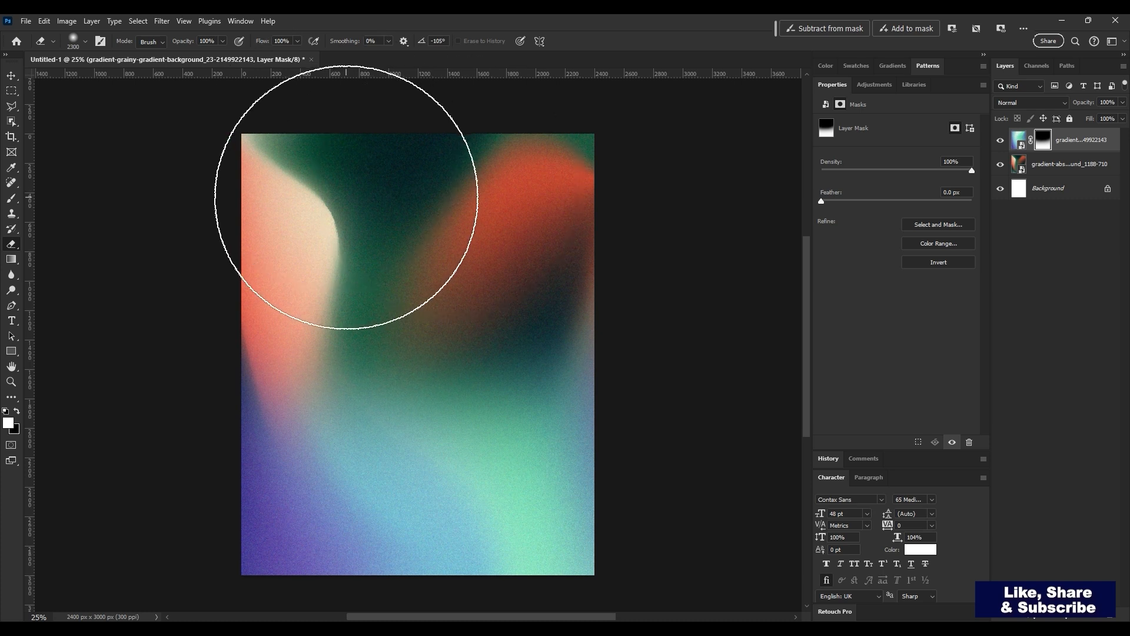
pyautogui.press('v')
# Try grouping the two gradient layers, expand the group to inspect its contents, and ungroup them
pyautogui.keyDown('ctrl'); pyautogui.click(1083, 167); pyautogui.keyUp('ctrl')
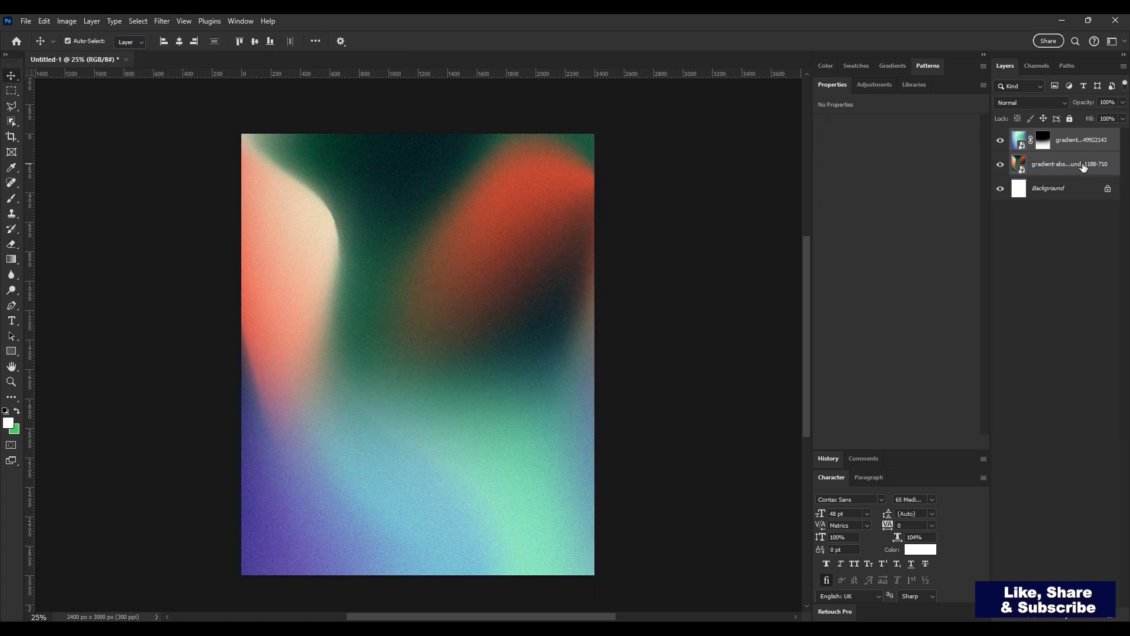
pyautogui.hotkey('ctrl', 'g')
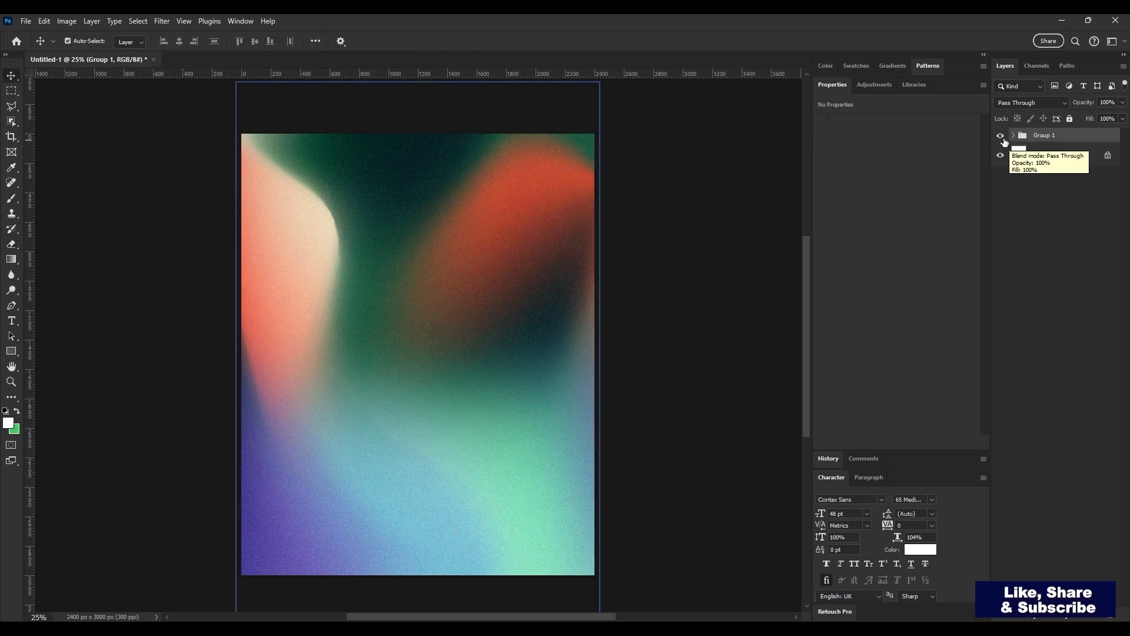
pyautogui.click(1014, 135)
pyautogui.click(1071, 180)
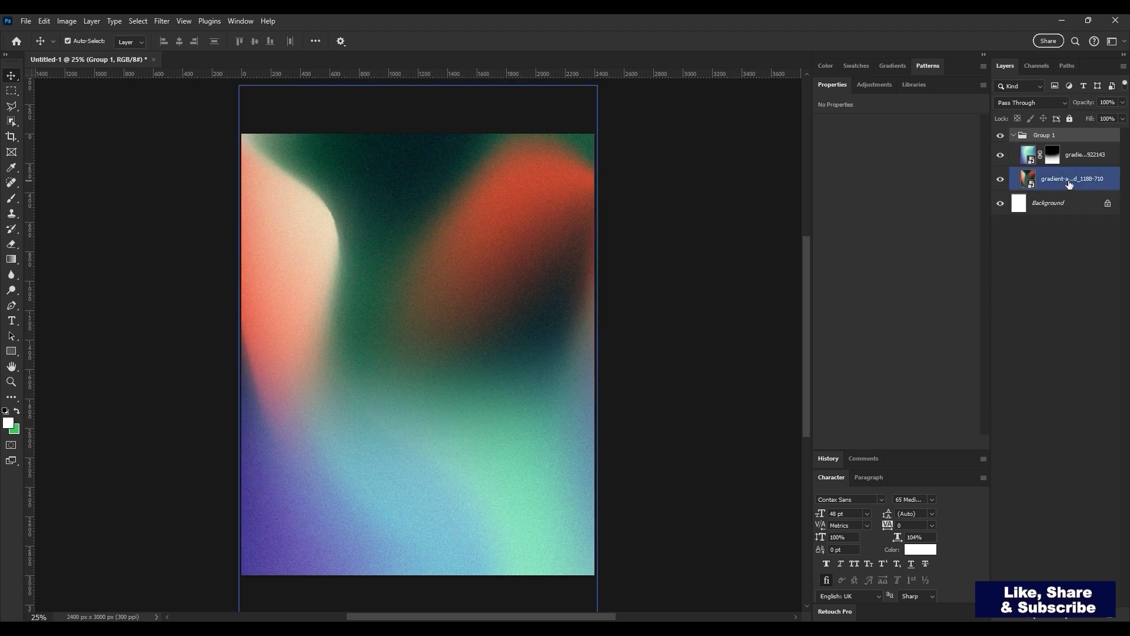
pyautogui.keyDown('ctrl'); pyautogui.click(1096, 165); pyautogui.keyUp('ctrl')
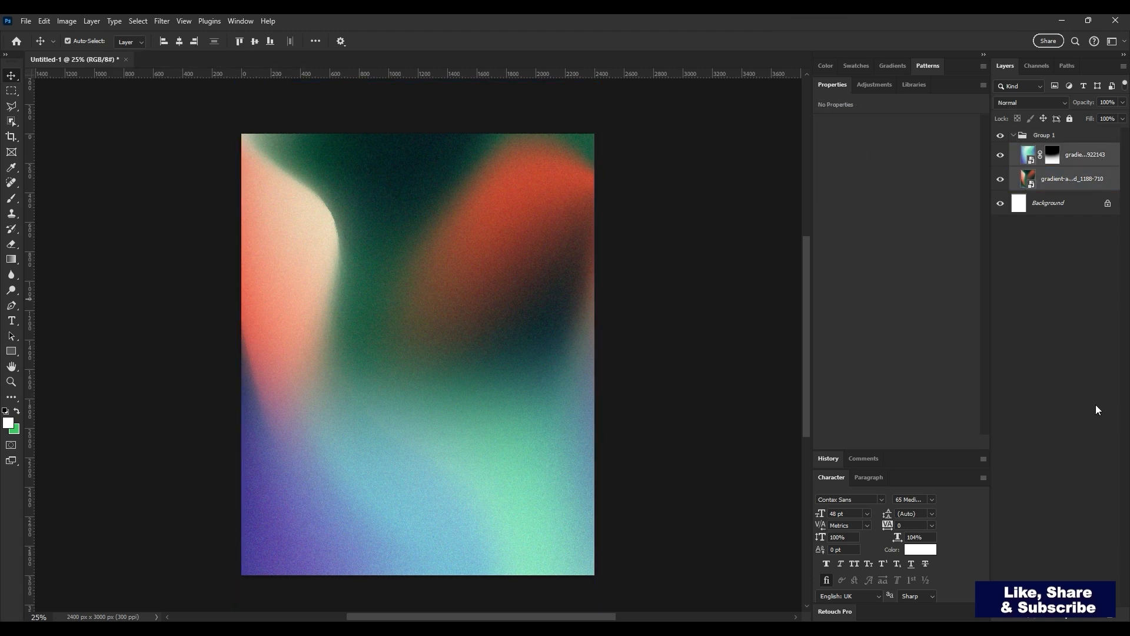
pyautogui.hotkey('ctrl', 'shift', 'g')
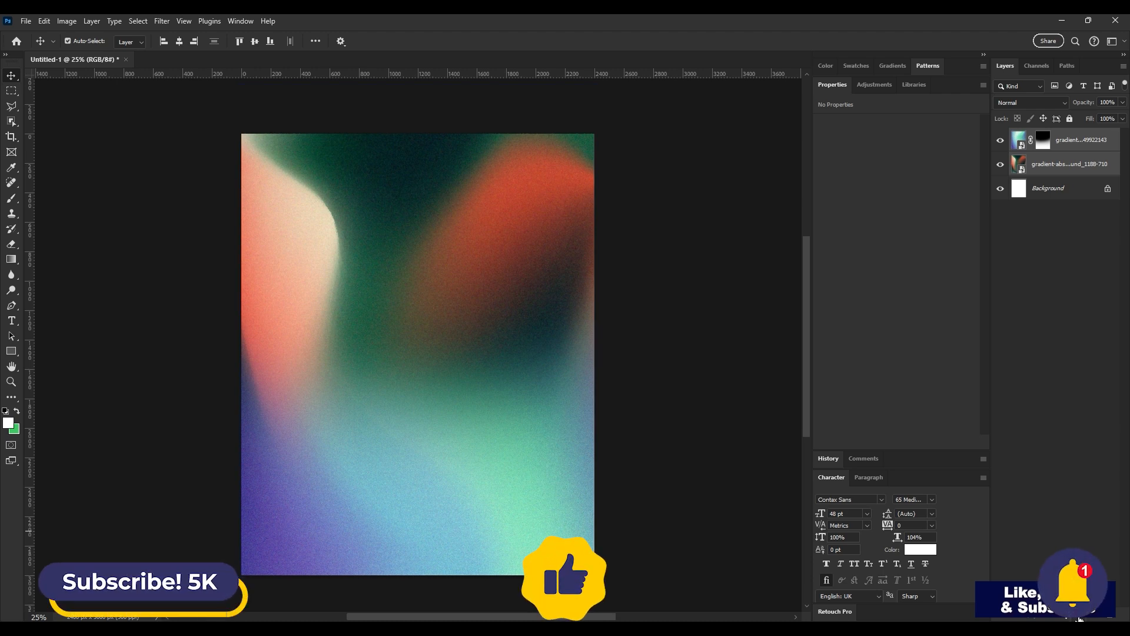
# Group the two gradient layers and rename the group Background
pyautogui.hotkey('ctrl', 'g')
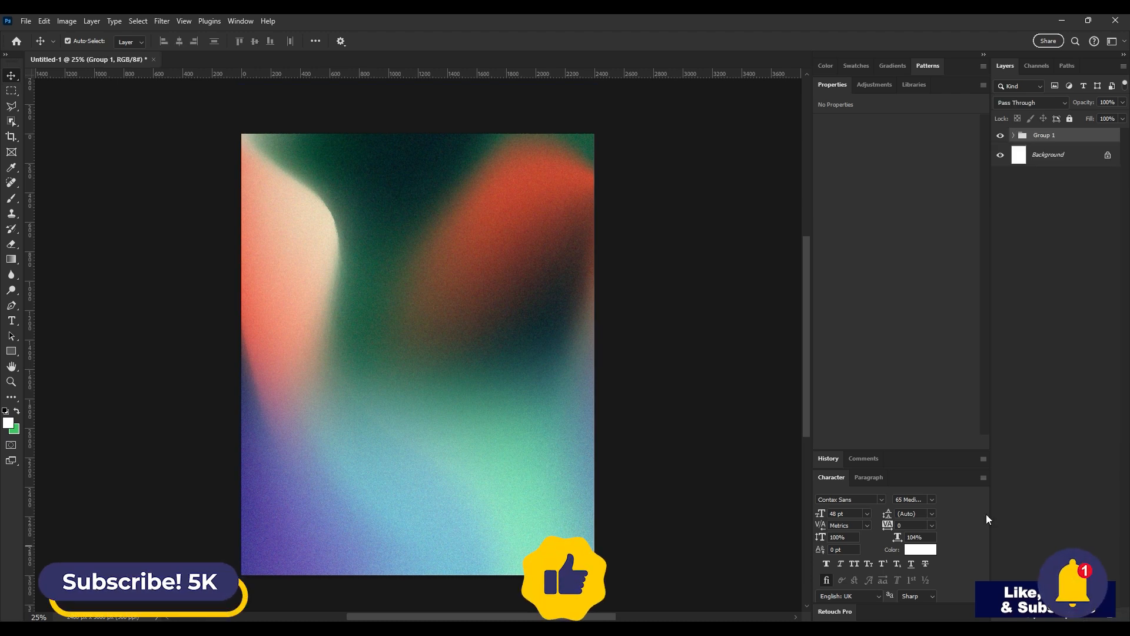
pyautogui.doubleClick(1046, 135)
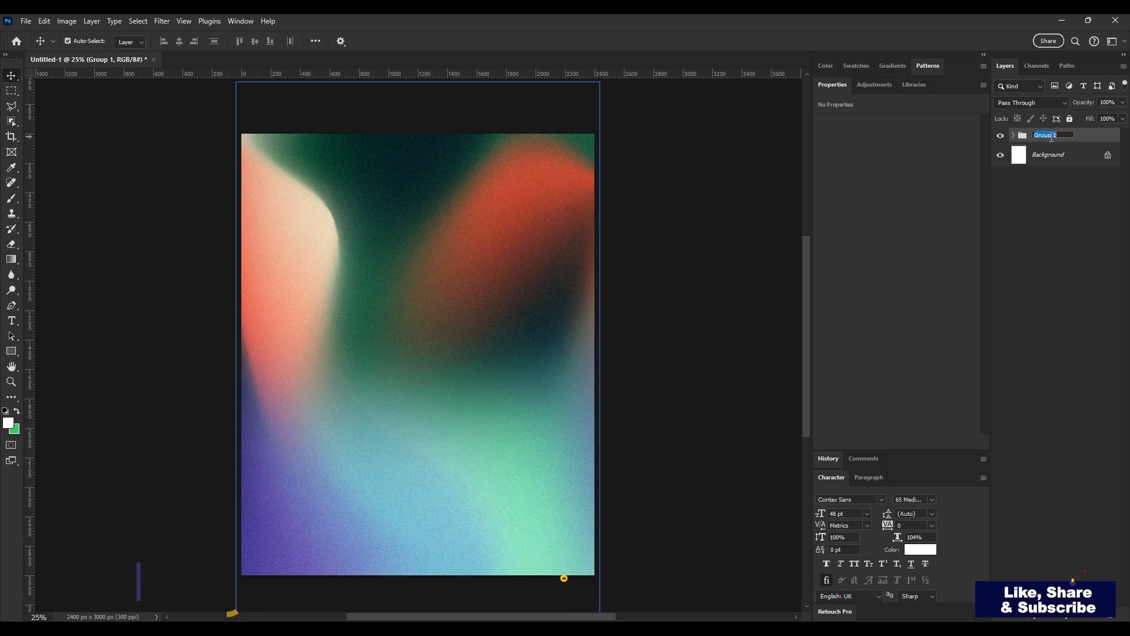
pyautogui.write('Backgr')
pyautogui.write('ound')
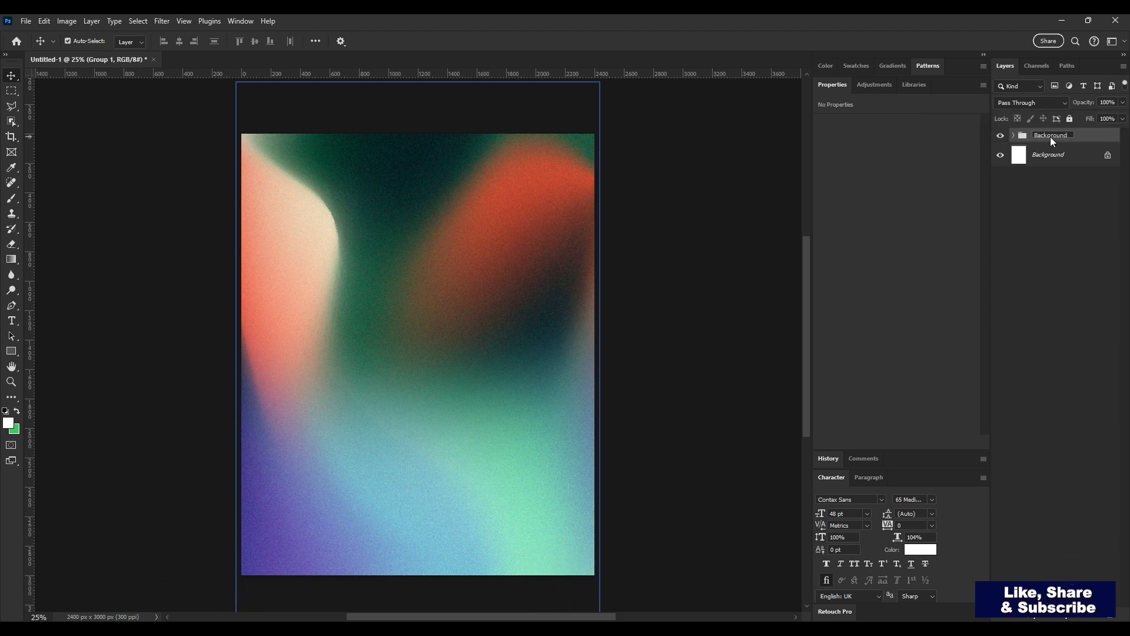
pyautogui.press('Return')
# Add a Hue/Saturation adjustment layer above the masked gradient layer in the Background group and clip it to that layer
pyautogui.click(1014, 135)
pyautogui.click(1029, 156)
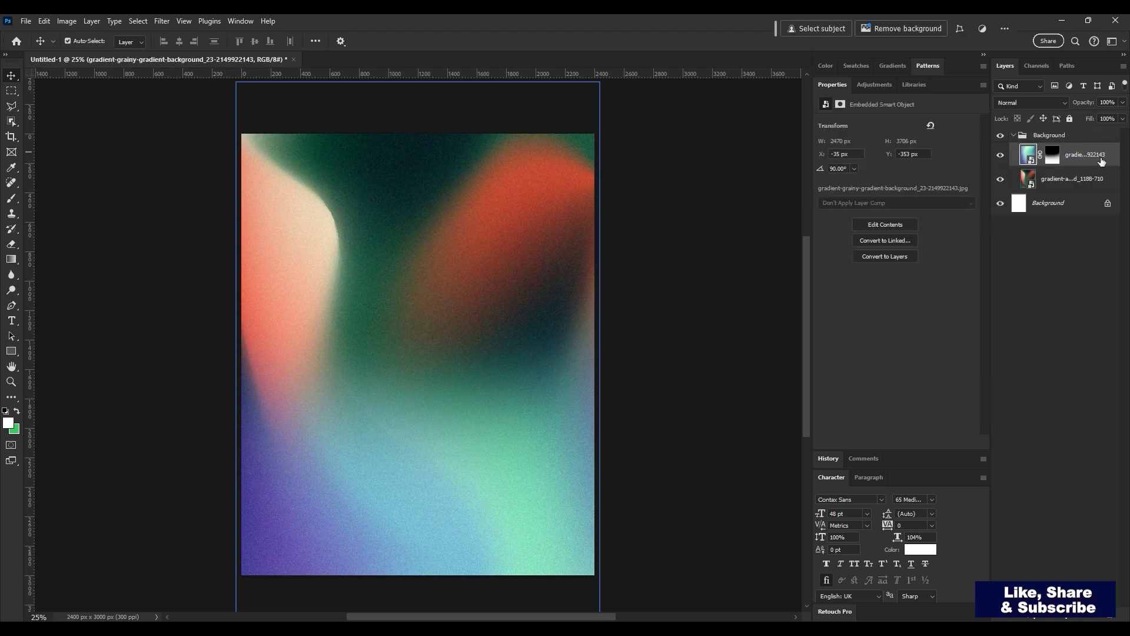
pyautogui.click(1065, 618)
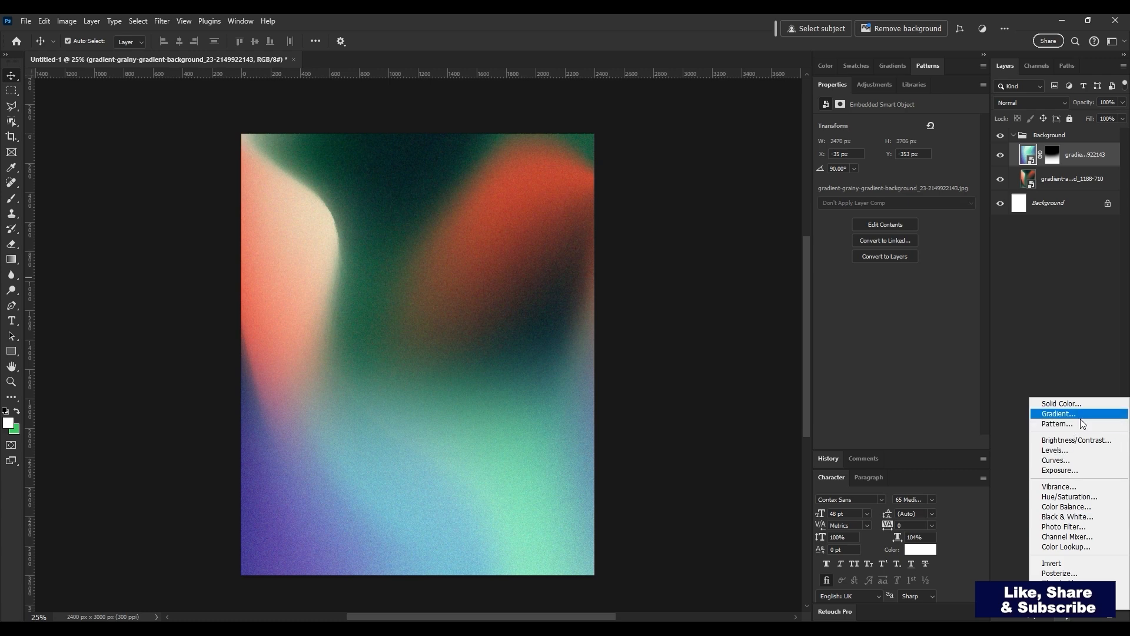
pyautogui.click(1067, 497)
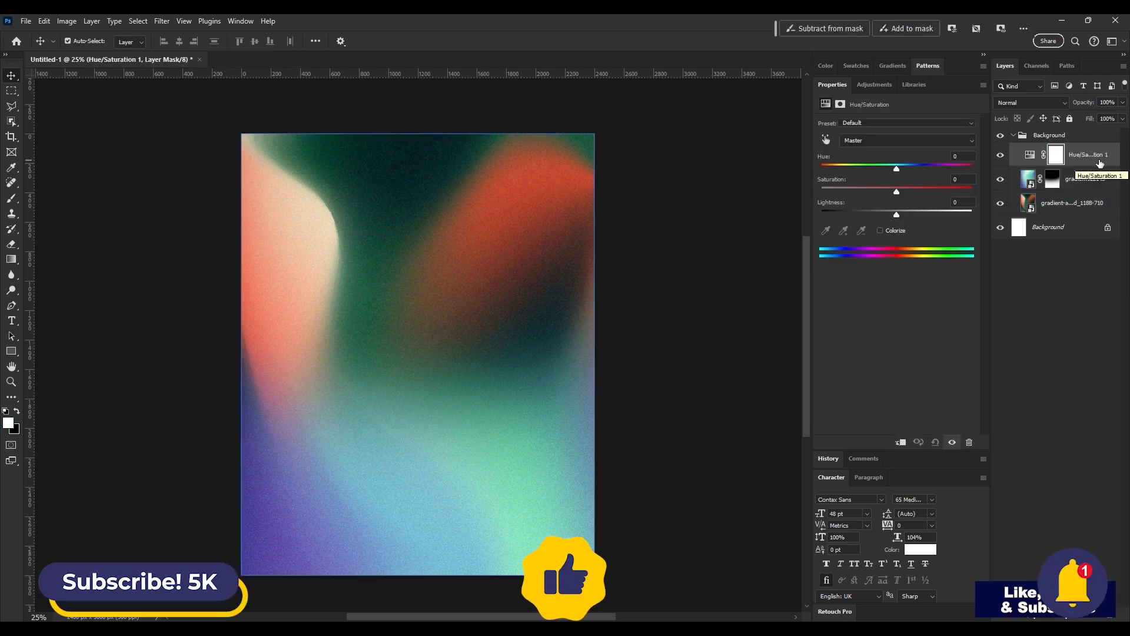
pyautogui.rightClick(1099, 159)
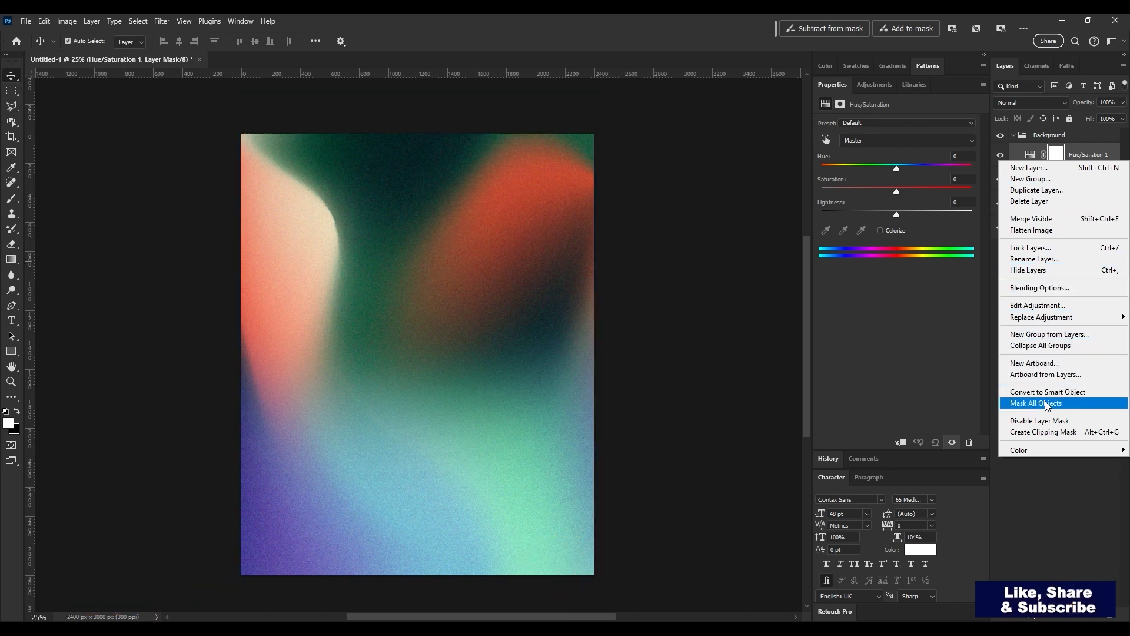
pyautogui.click(1099, 156)
pyautogui.rightClick(1099, 156)
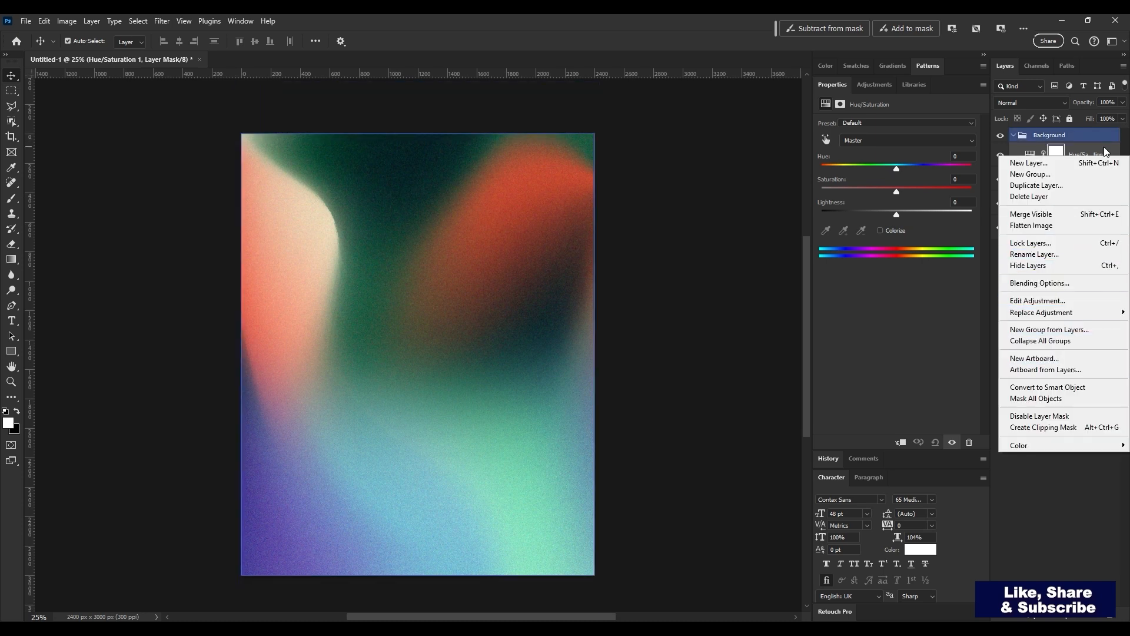
pyautogui.click(1036, 427)
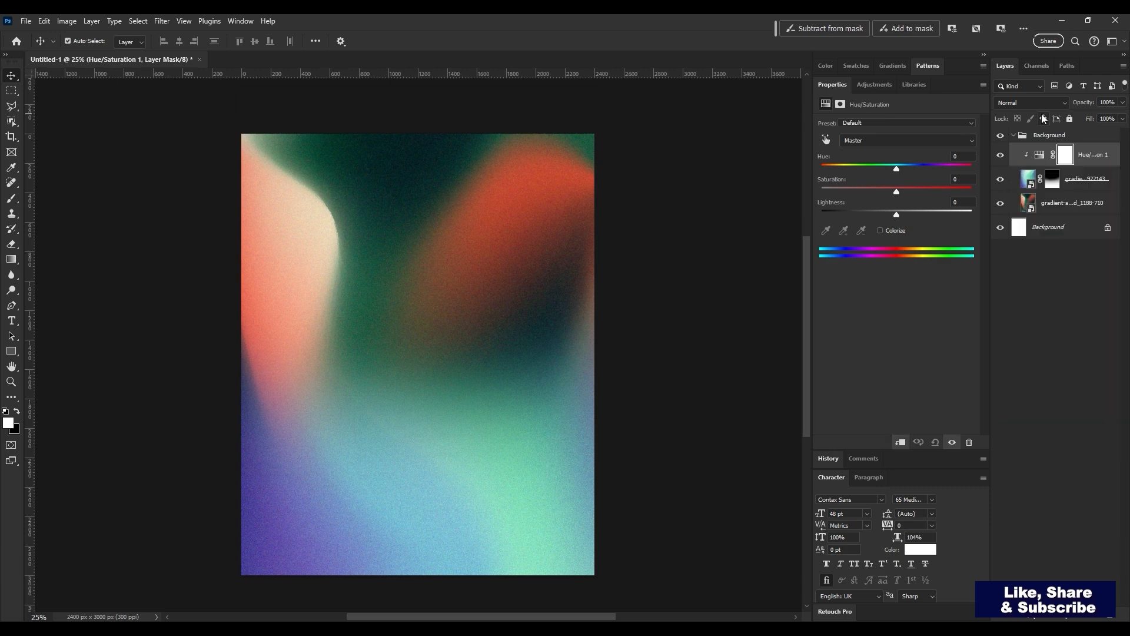
# Remove the clipped Hue/Saturation adjustment layer from the Background group
pyautogui.click(1081, 181)
pyautogui.hotkey('ctrl', 'alt', 'a')
pyautogui.hotkey('ctrl', 'g')
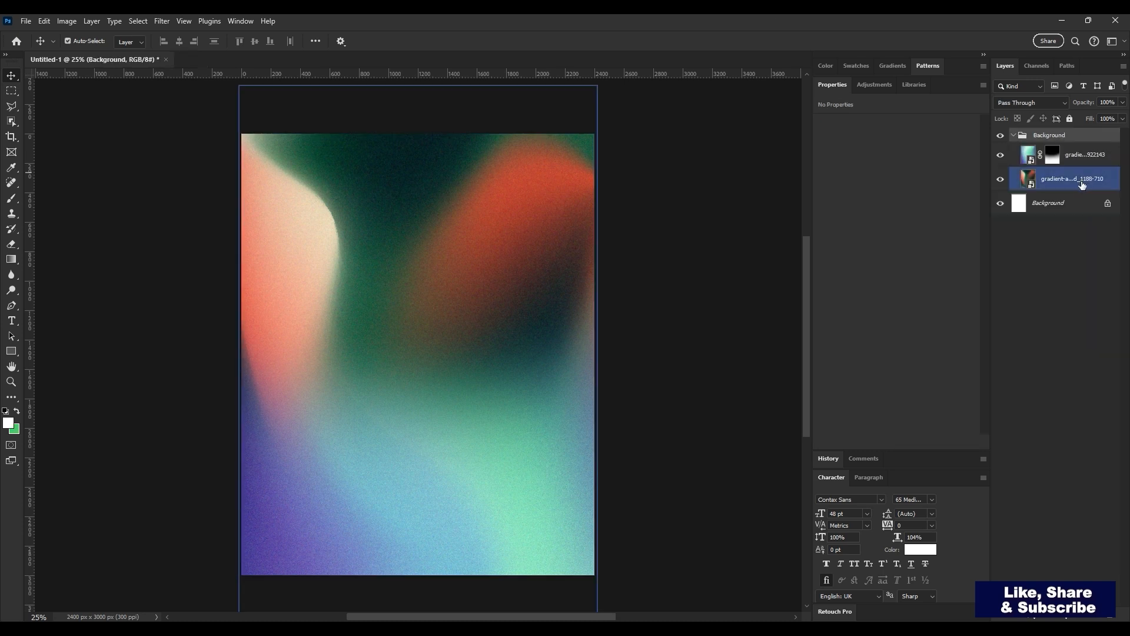
# Apply Hue/Saturation directly to the masked gradient image, lowering the hue so its blues and purples shift toward green
pyautogui.click(1088, 163)
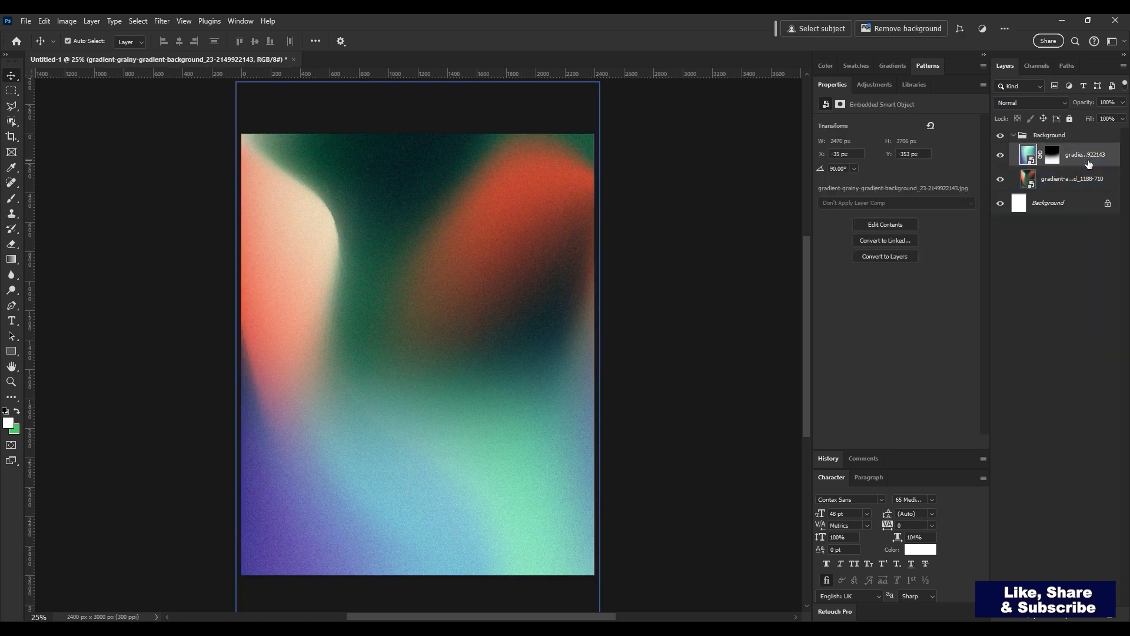
pyautogui.hotkey('ctrl', 'u')
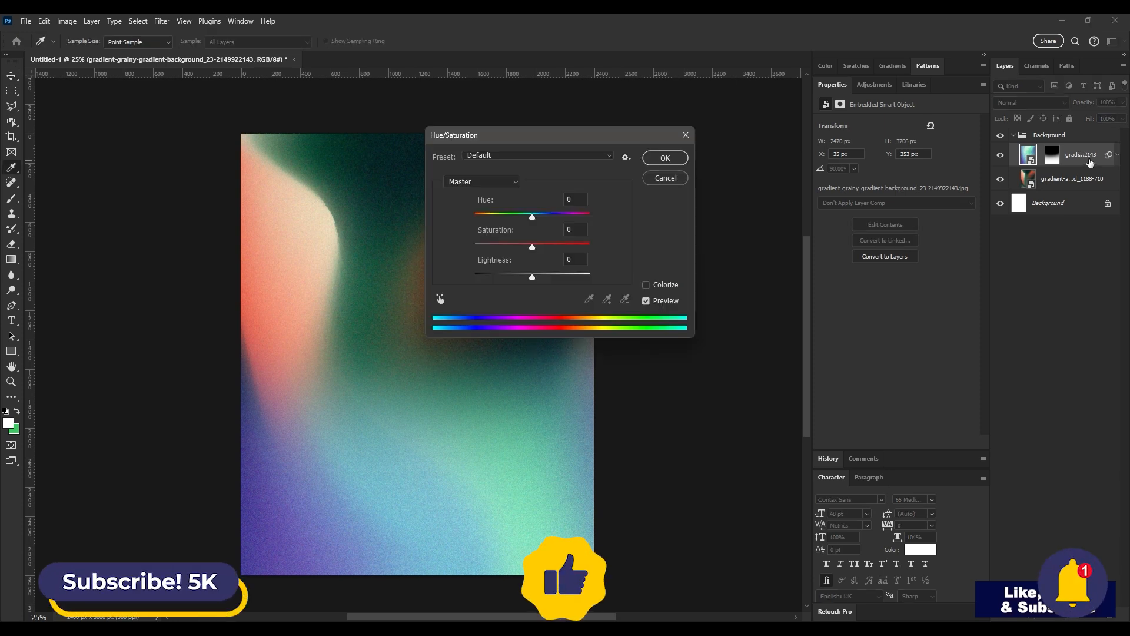
pyautogui.moveTo(534, 138); pyautogui.dragTo(820, 143)
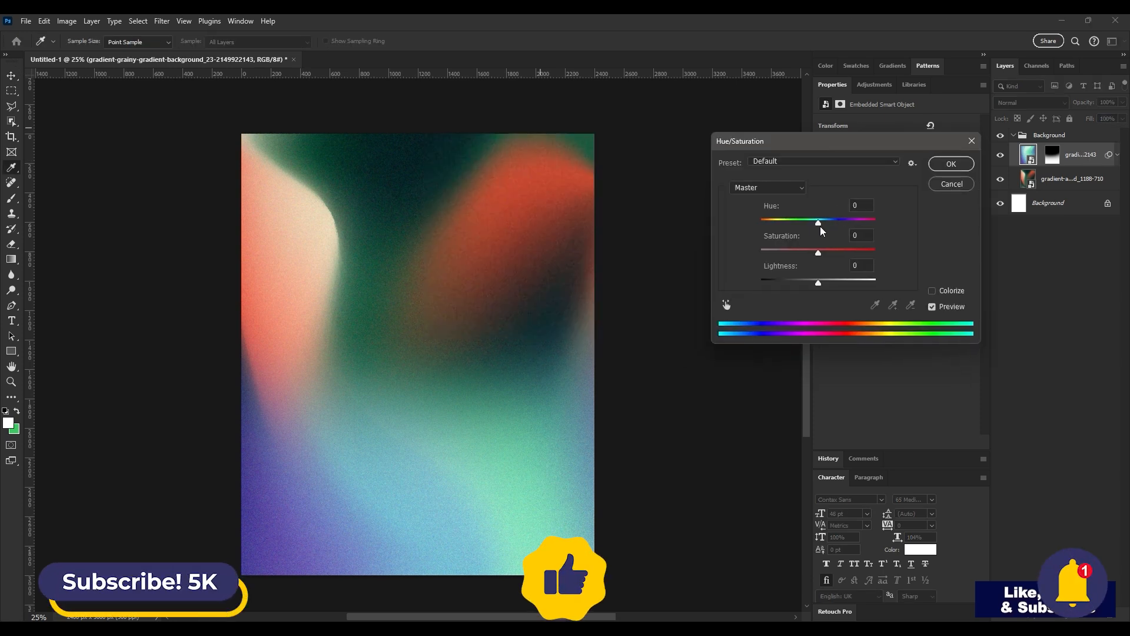
pyautogui.moveTo(821, 227); pyautogui.dragTo(809, 283)
pyautogui.press('Return')
# Try a Hue/Saturation hue shift of +21 on the lower gradient image
pyautogui.click(1082, 213)
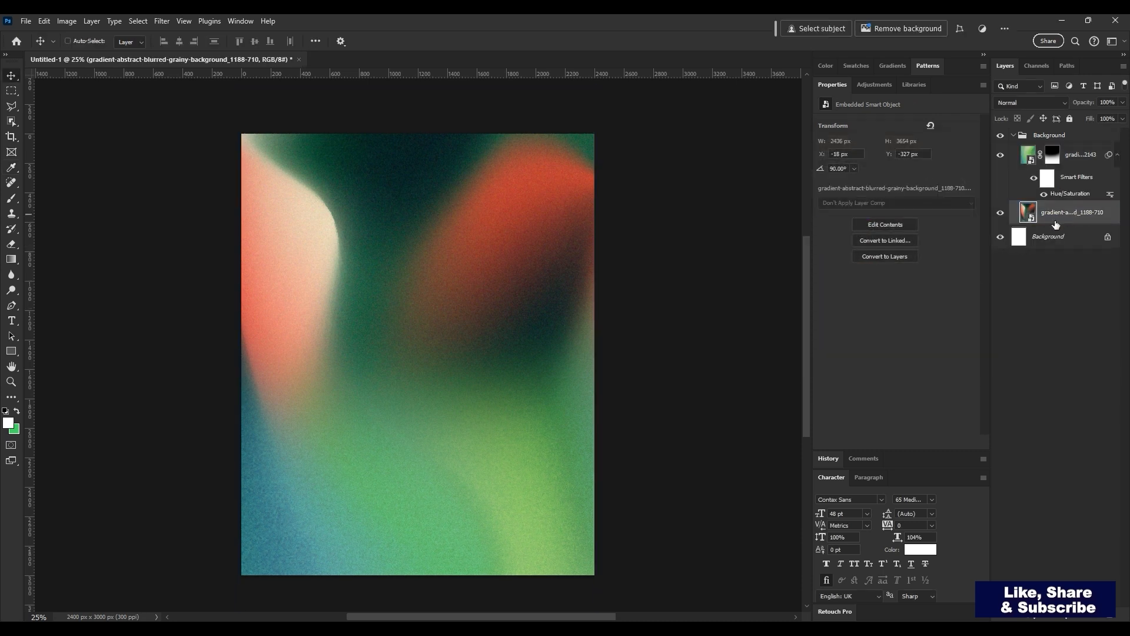
pyautogui.hotkey('ctrl', 'u')
pyautogui.moveTo(817, 224)
pyautogui.mouseDown()
pyautogui.moveTo(839, 231)
pyautogui.moveTo(807, 239)
pyautogui.moveTo(832, 235)
pyautogui.mouseUp()
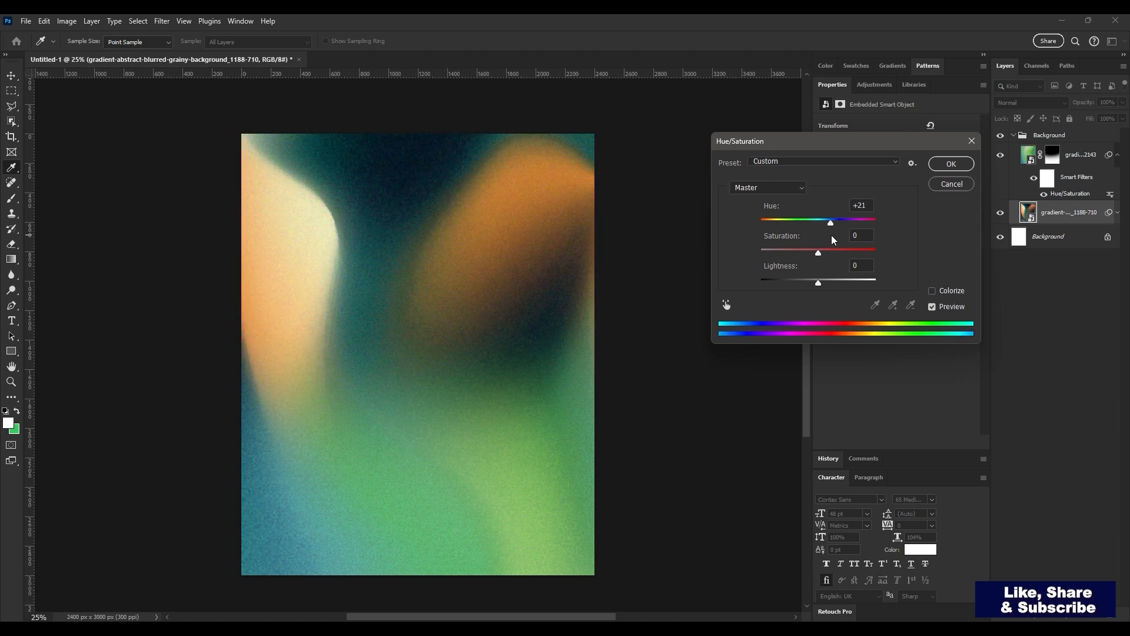
pyautogui.click(952, 184)
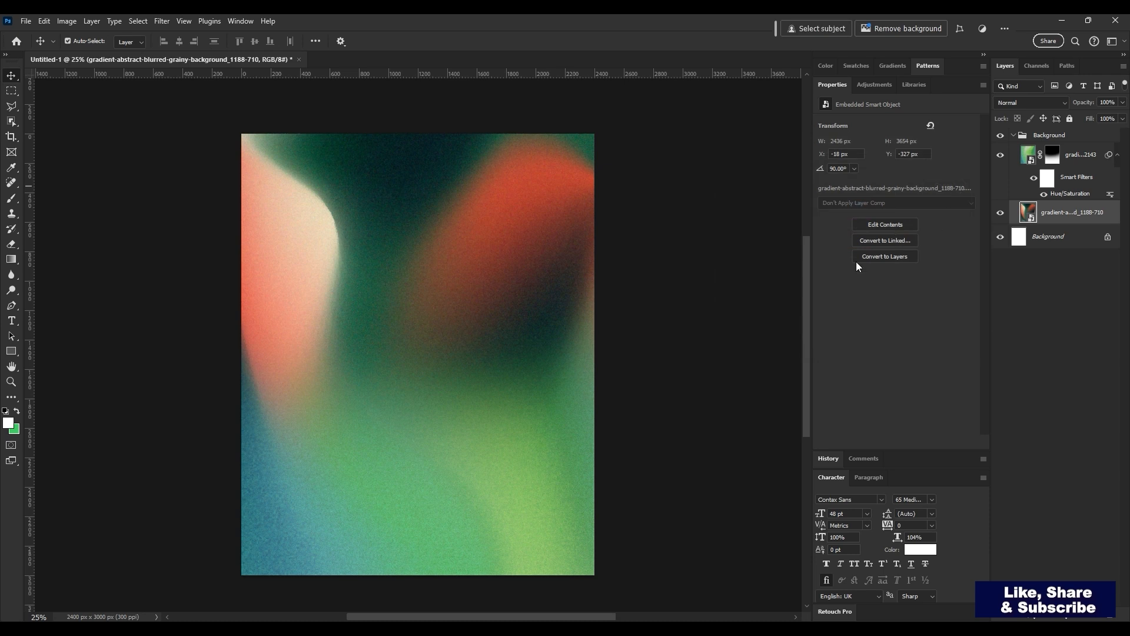
# Collapse the Background group and open the recent document Consistency.psd
pyautogui.click(1021, 135)
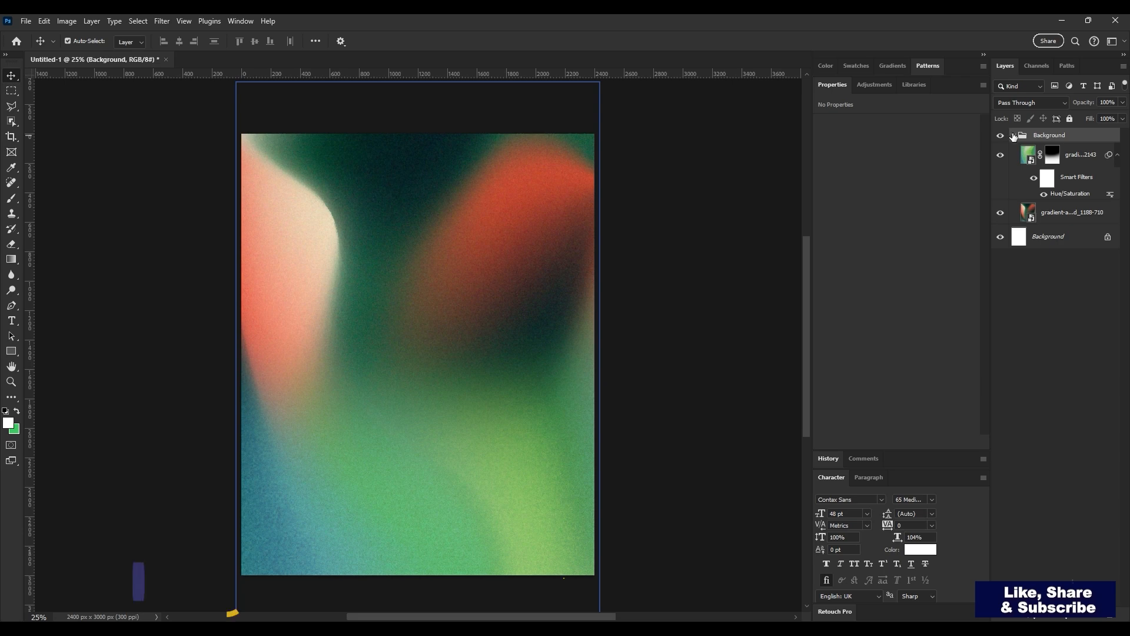
pyautogui.click(1014, 136)
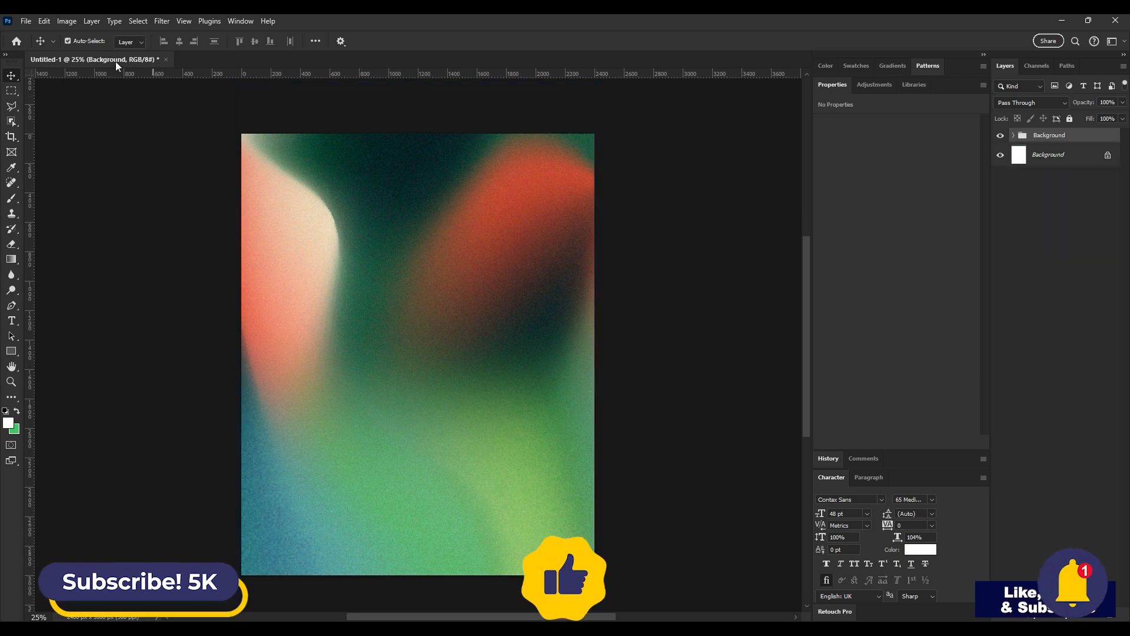
pyautogui.click(12, 44)
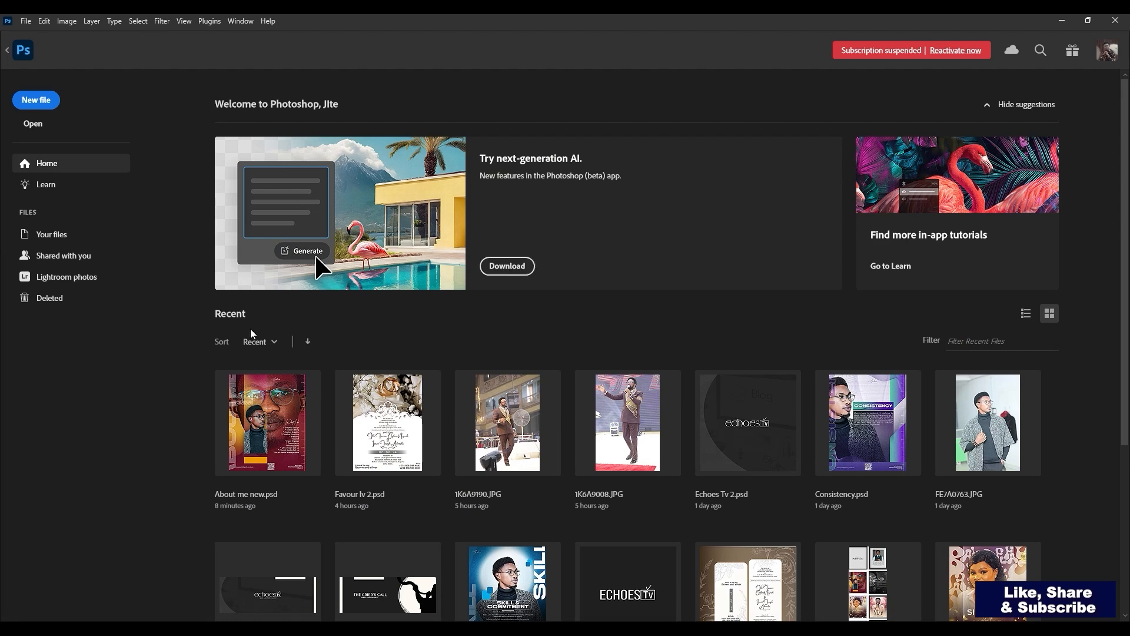
pyautogui.scroll(-1, 386, 424)
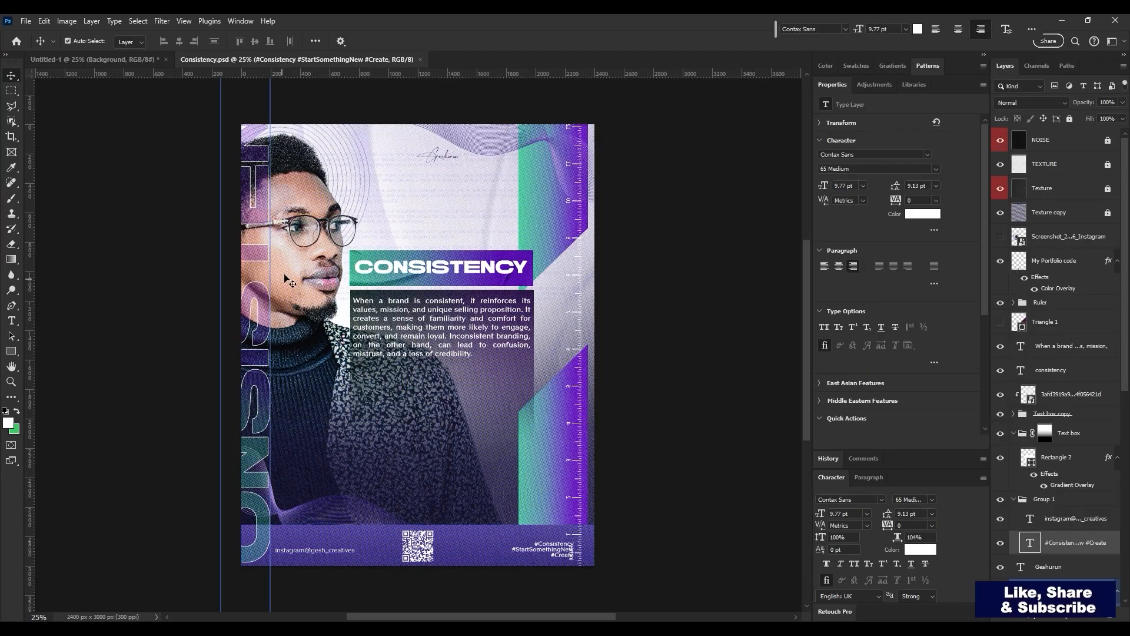
# Try the masked portrait FE7A0765 from Consistency.psd in the Untitled-1 design and delete it from there
pyautogui.click(298, 232)
pyautogui.moveTo(298, 232); pyautogui.dragTo(340, 415)
pyautogui.hotkey('ctrl', 't')
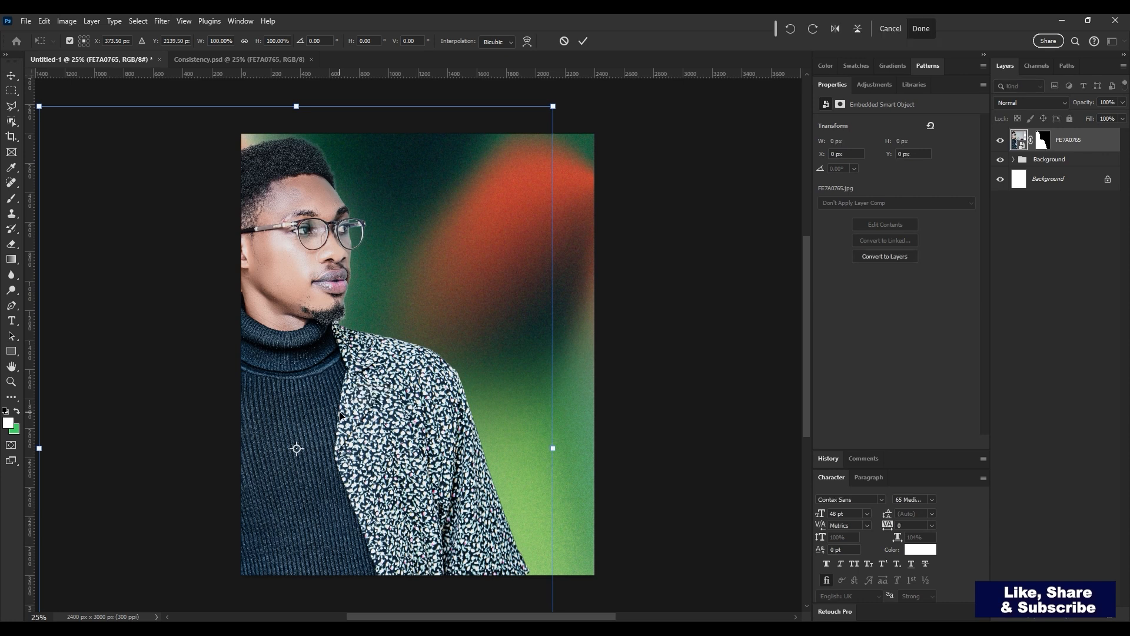
pyautogui.press('Return')
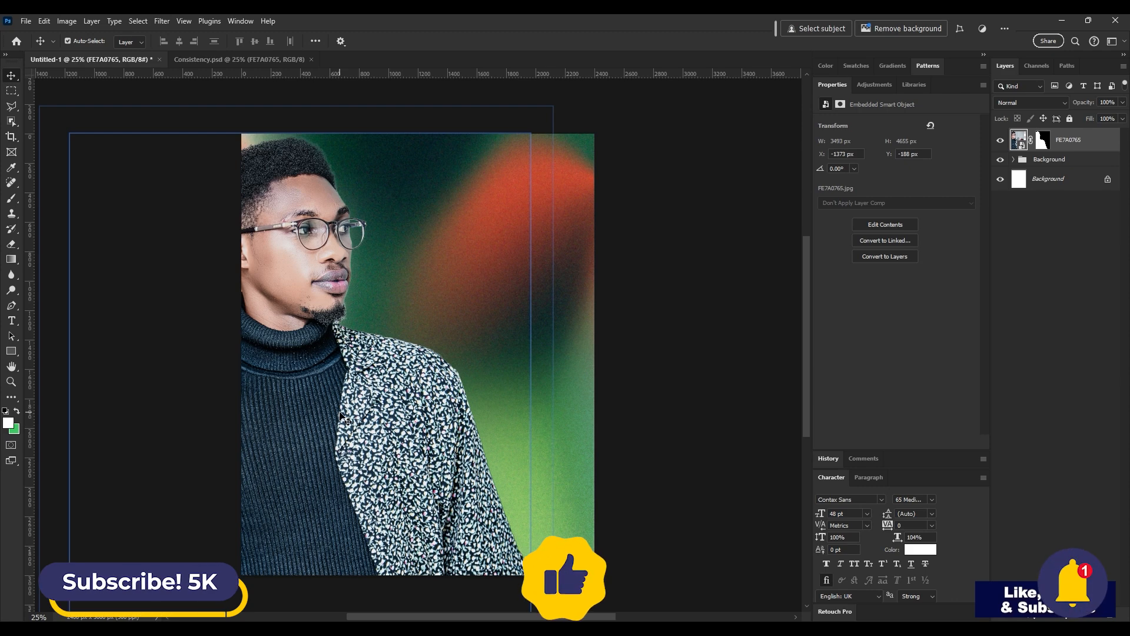
pyautogui.press('Delete')
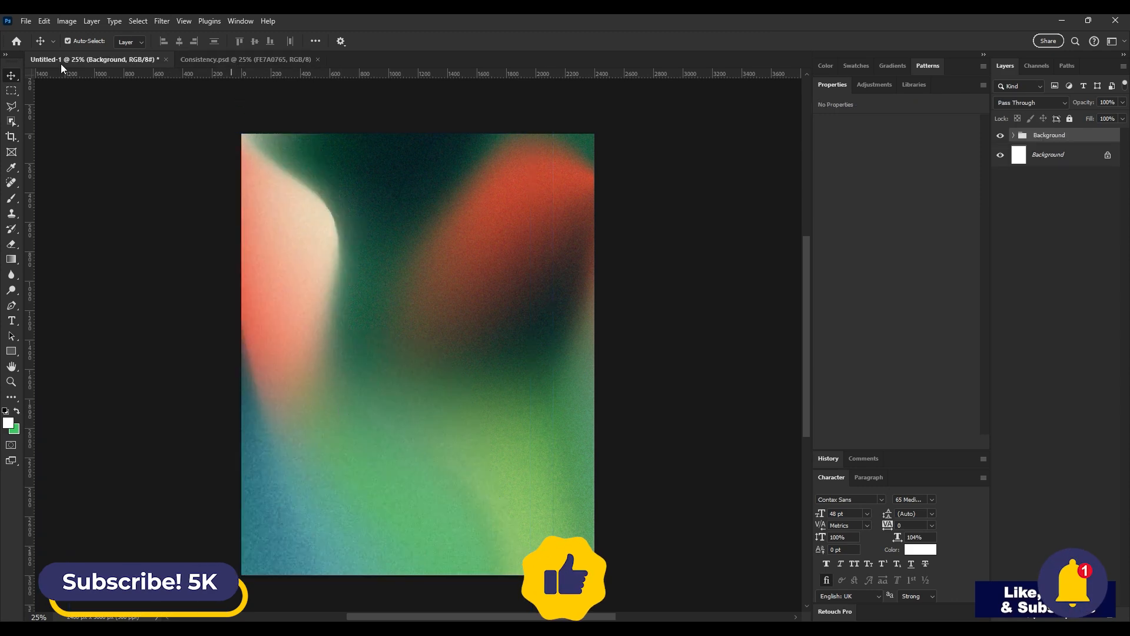
# Open the recent document About me new.psd as a source for the portrait
pyautogui.click(20, 45)
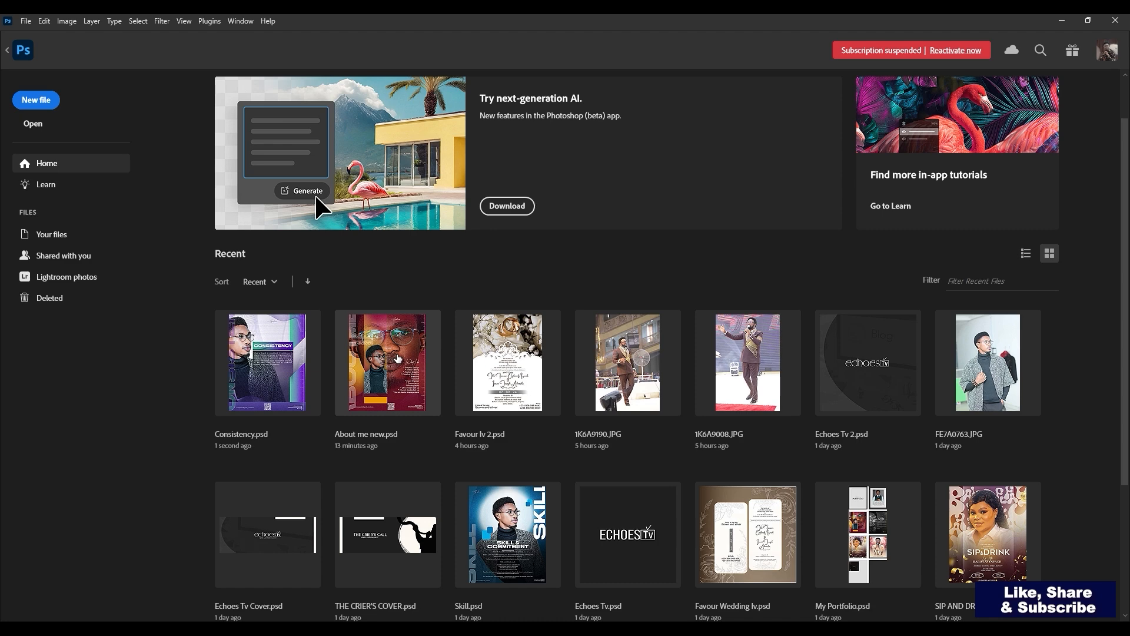
pyautogui.click(393, 351)
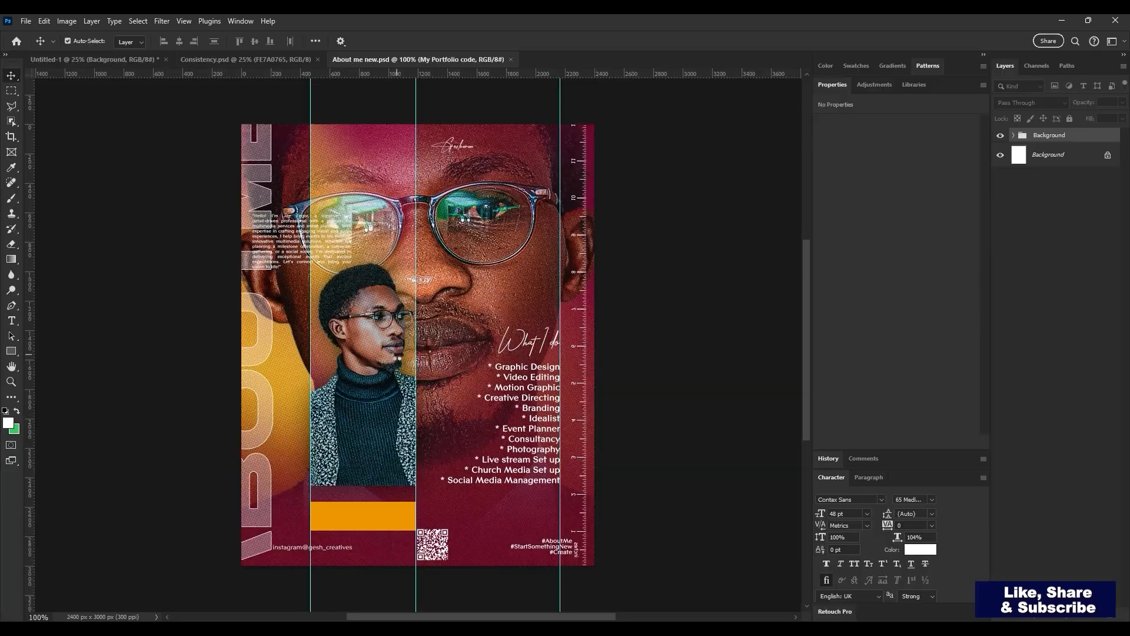
pyautogui.click(497, 196)
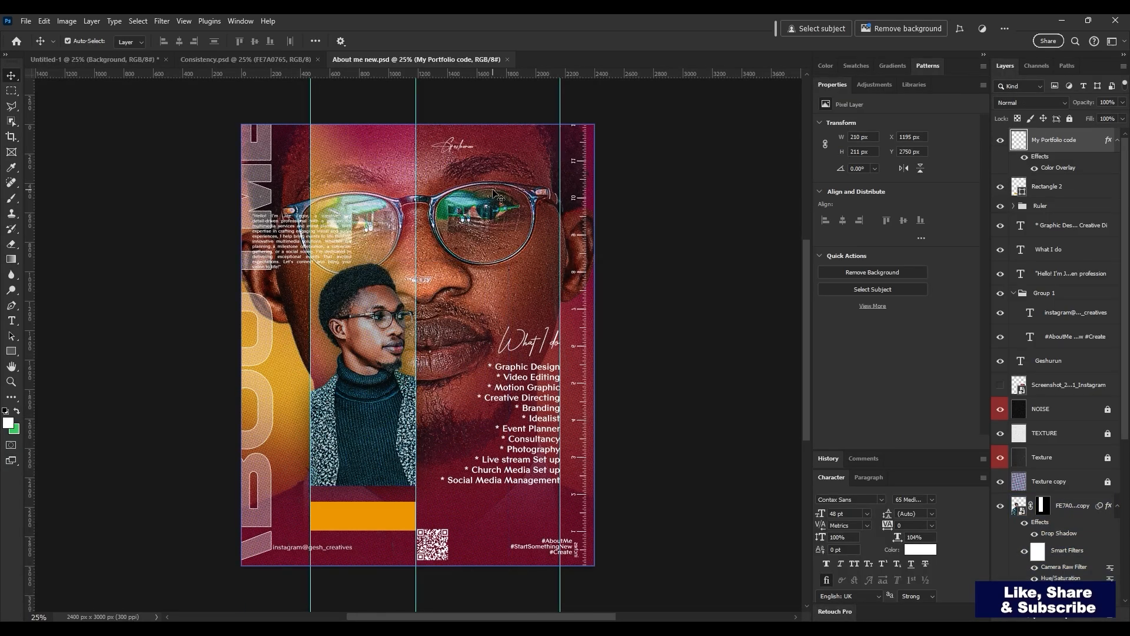
# Copy the large close-up portrait layer FE7A0613 from About me new.psd into the Untitled-1 design
pyautogui.click(1070, 118)
pyautogui.click(492, 236)
pyautogui.moveTo(492, 236); pyautogui.dragTo(374, 323)
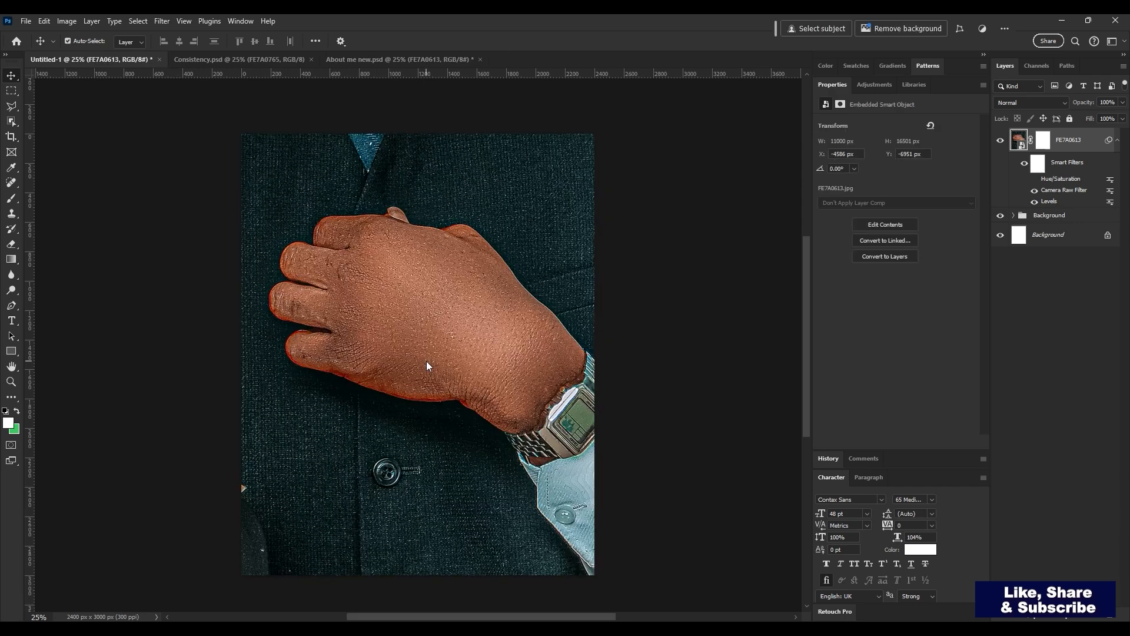
# Scale the FE7A0613 portrait to 32.67% and position it in the lower centre of the canvas
pyautogui.hotkey('ctrl', '-')
pyautogui.hotkey('ctrl', '-')
pyautogui.hotkey('ctrl', '-')
pyautogui.hotkey('ctrl', '-')
pyautogui.hotkey('ctrl', '-')
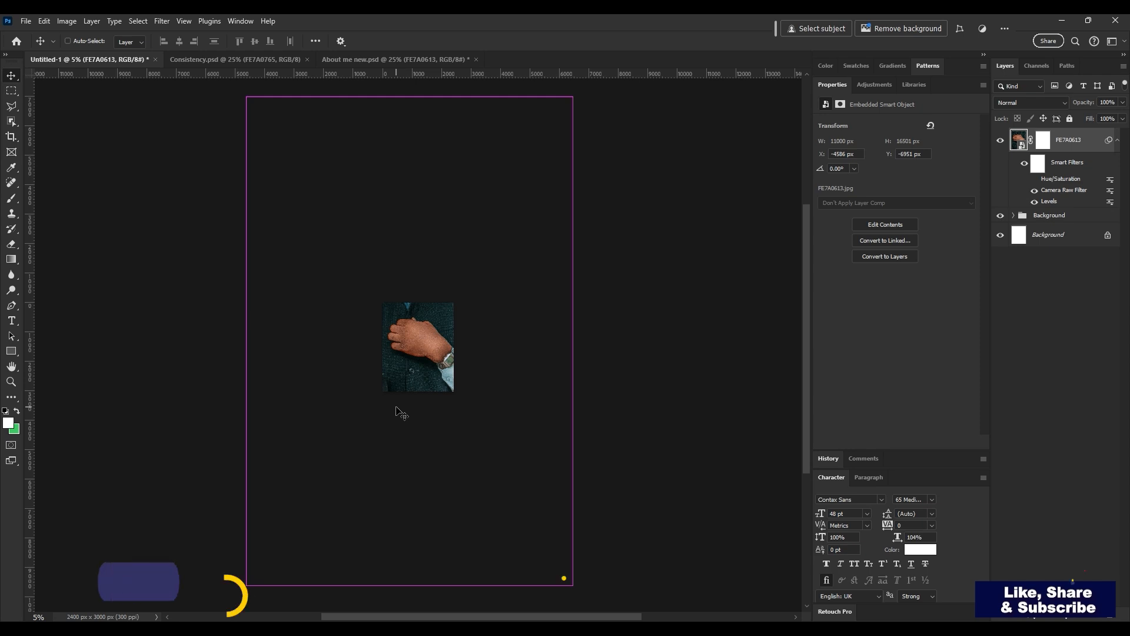
pyautogui.hotkey('ctrl', 't')
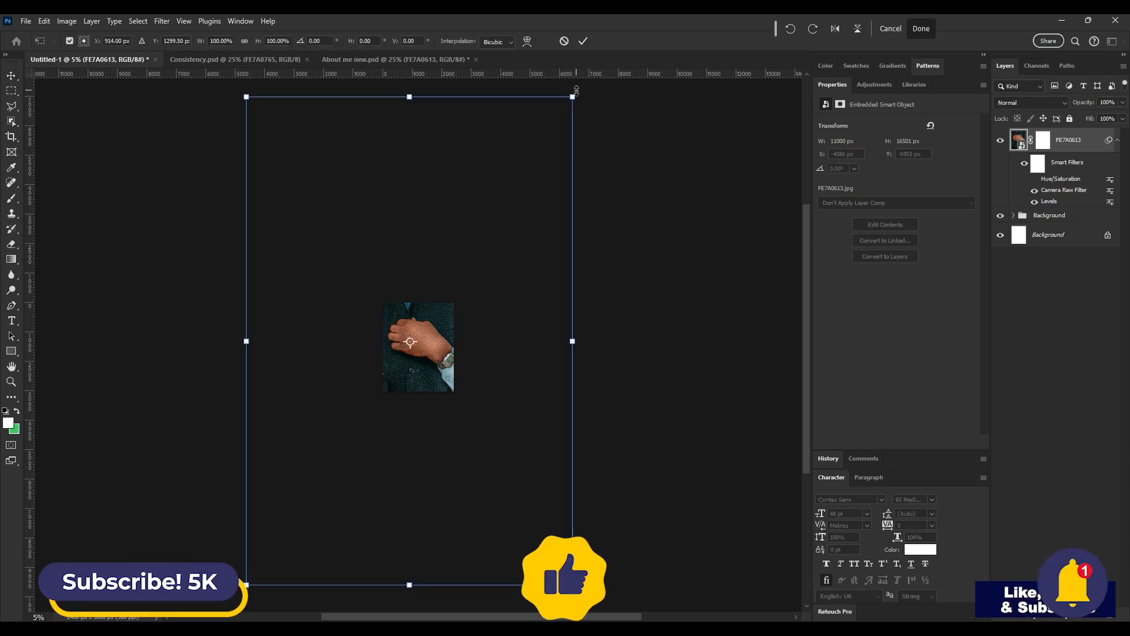
pyautogui.moveTo(576, 94); pyautogui.dragTo(462, 260)
pyautogui.moveTo(437, 340); pyautogui.dragTo(447, 377)
pyautogui.press('Return')
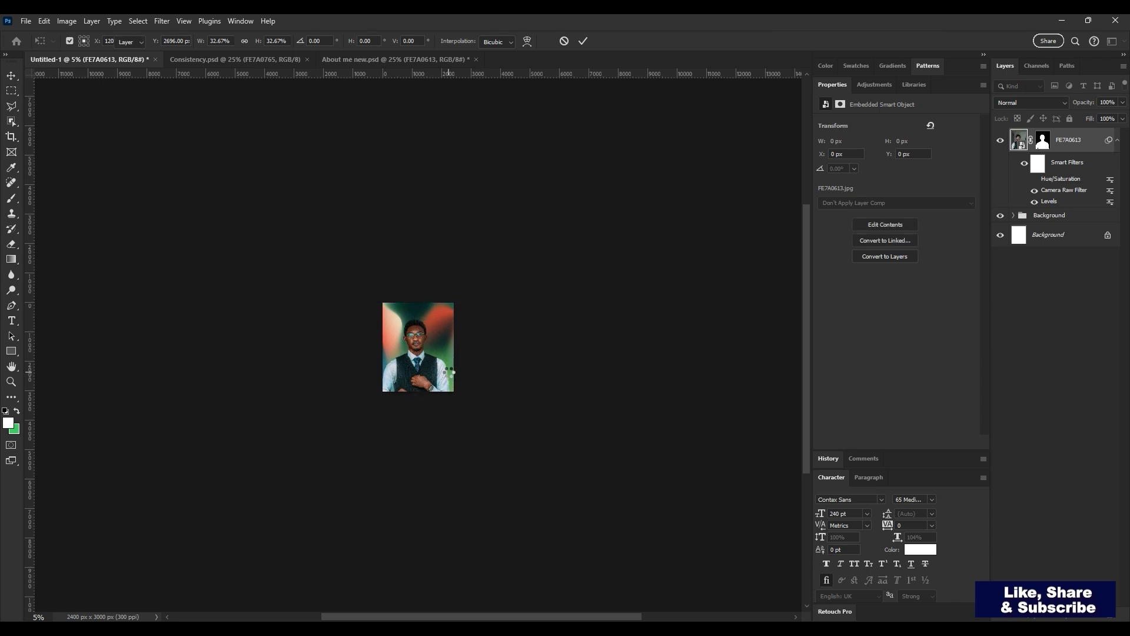
pyautogui.hotkey('ctrl', '0')
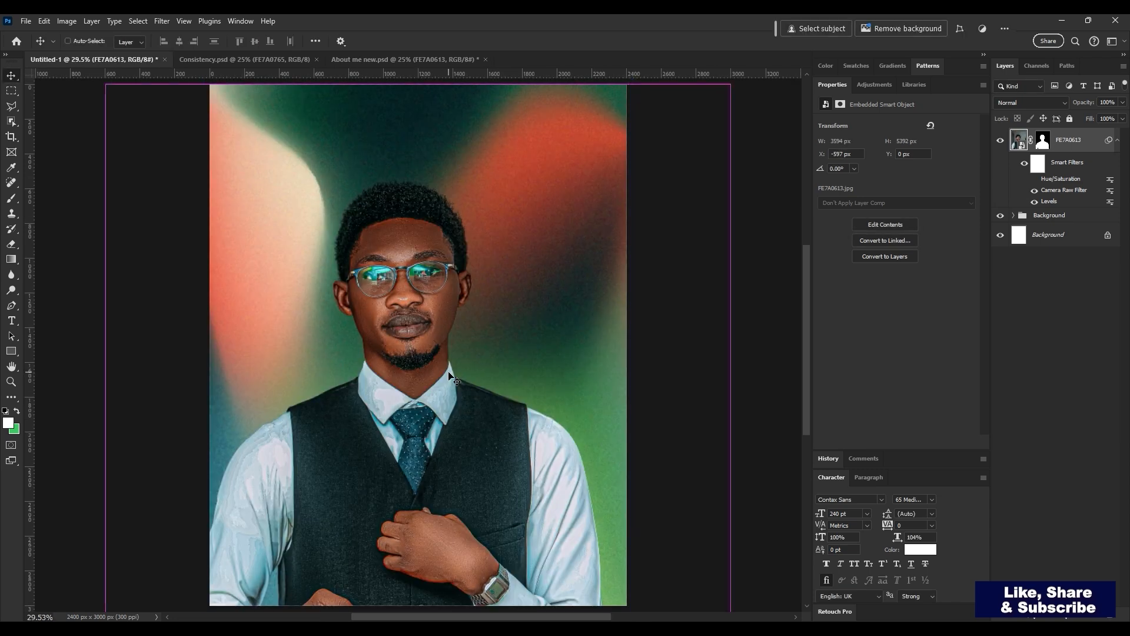
# Scale the portrait by another 93.91% and move it up about 568 px so both hands fit on the canvas
pyautogui.hotkey('ctrl', '-')
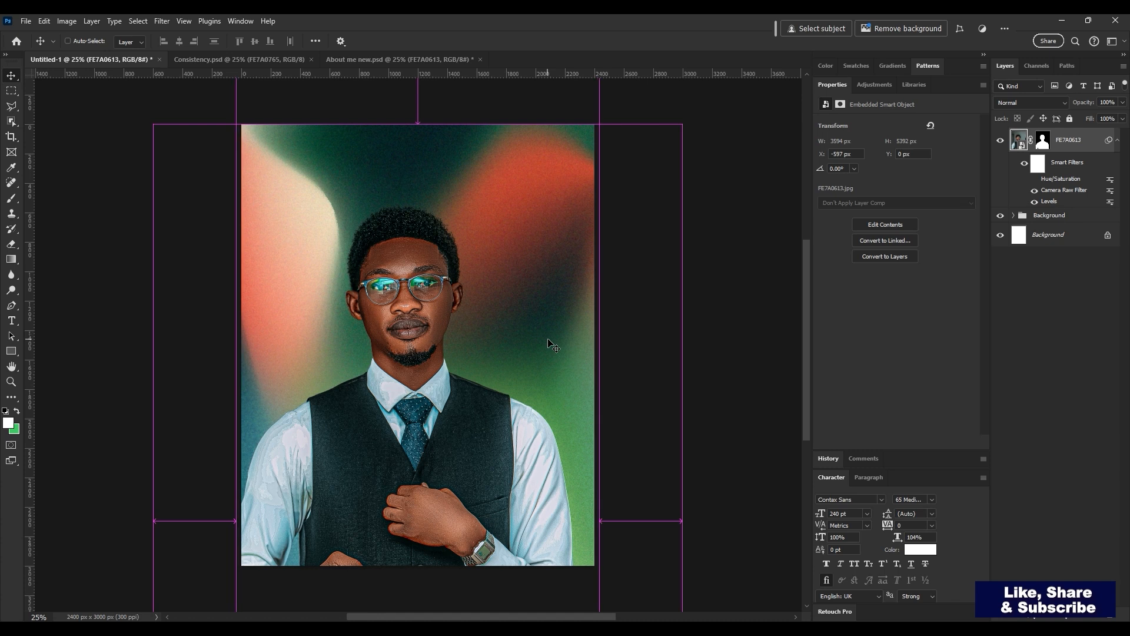
pyautogui.hotkey('ctrl', 't')
pyautogui.moveTo(683, 124); pyautogui.dragTo(666, 148)
pyautogui.moveTo(564, 343); pyautogui.dragTo(570, 260)
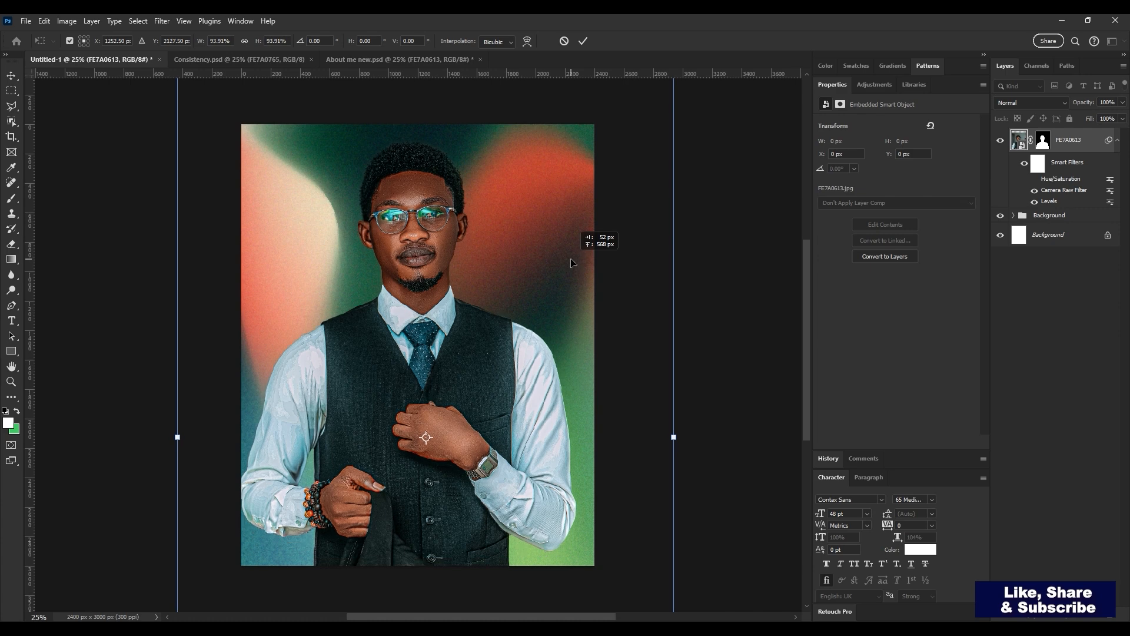
pyautogui.press('Return')
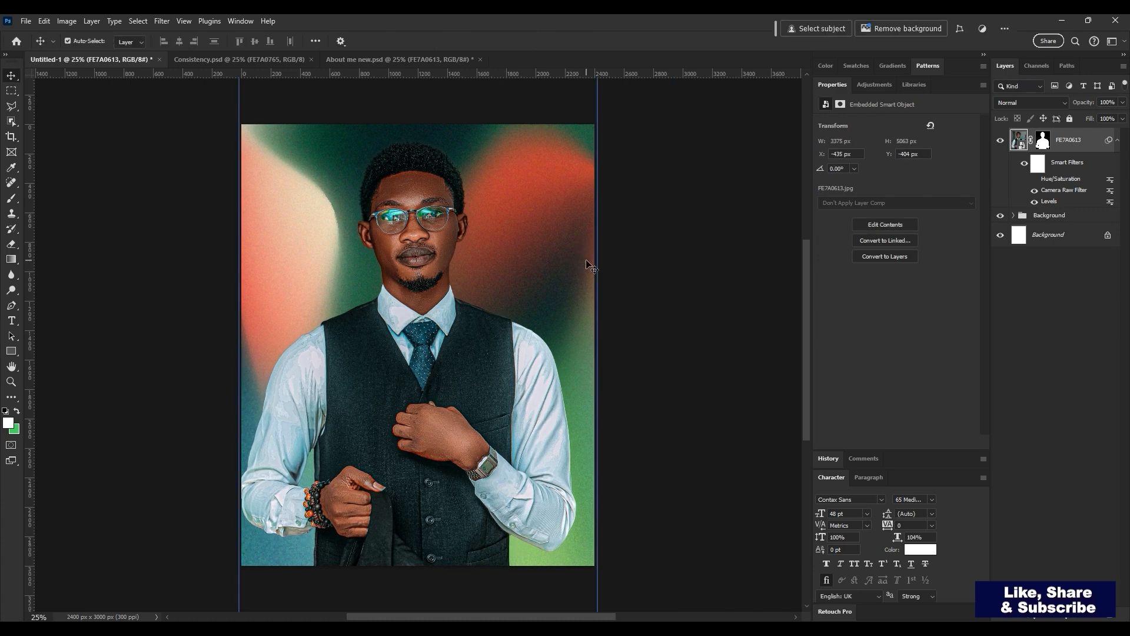
# Switch to About me new.psd and unlock its Texture copy, Texture, TEXTURE and NOISE layers
pyautogui.click(280, 59)
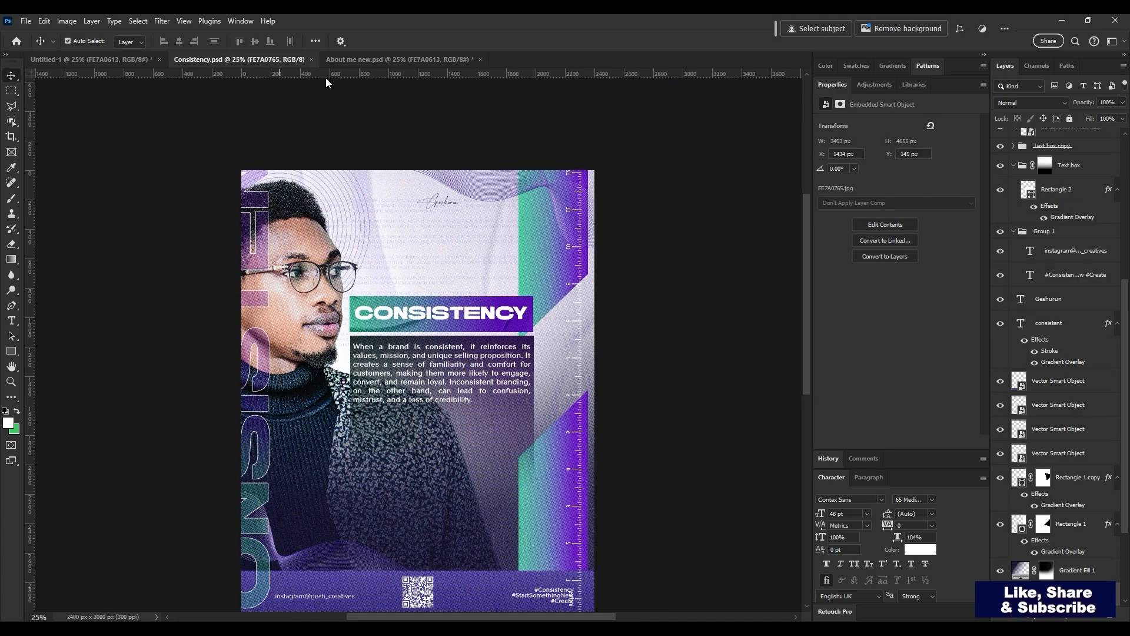
pyautogui.click(401, 57)
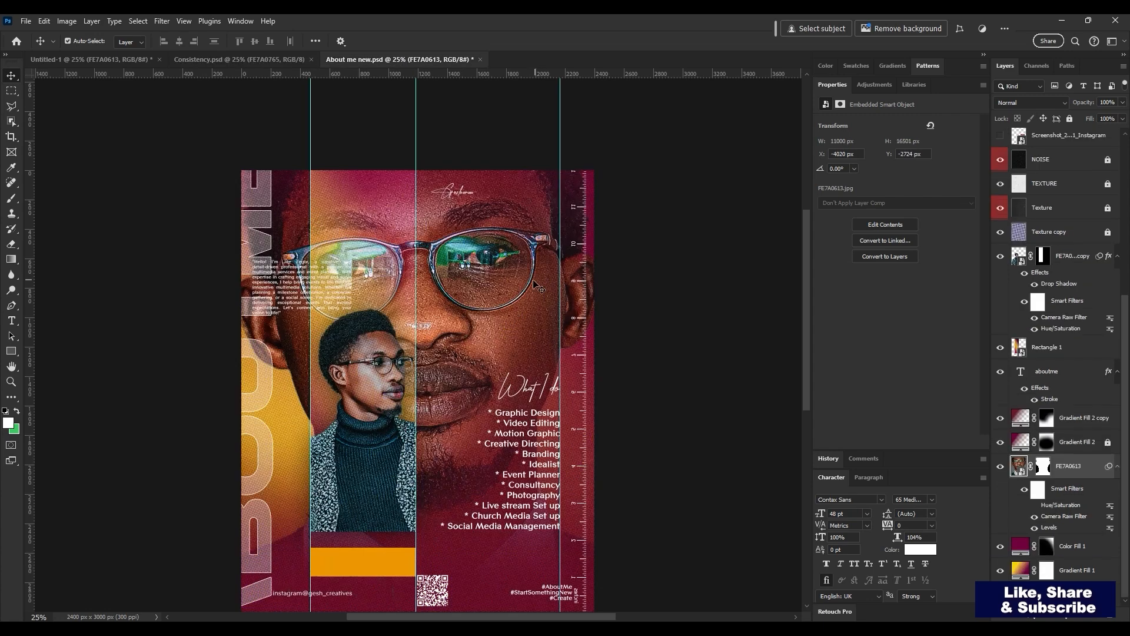
pyautogui.click(1108, 233)
pyautogui.click(1108, 209)
pyautogui.click(1108, 185)
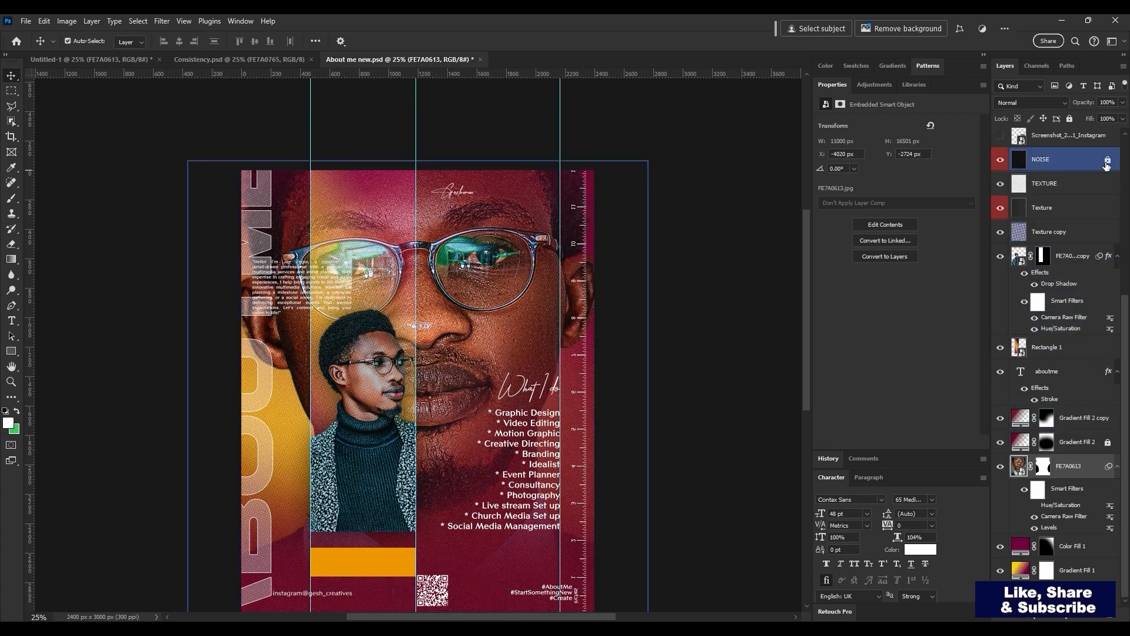
pyautogui.click(1108, 160)
# Copy the NOISE, TEXTURE, Texture and Texture copy layers together into the Untitled-1 design
pyautogui.click(1085, 164)
pyautogui.keyDown('shift'); pyautogui.click(1093, 233); pyautogui.keyUp('shift')
pyautogui.click(68, 41)
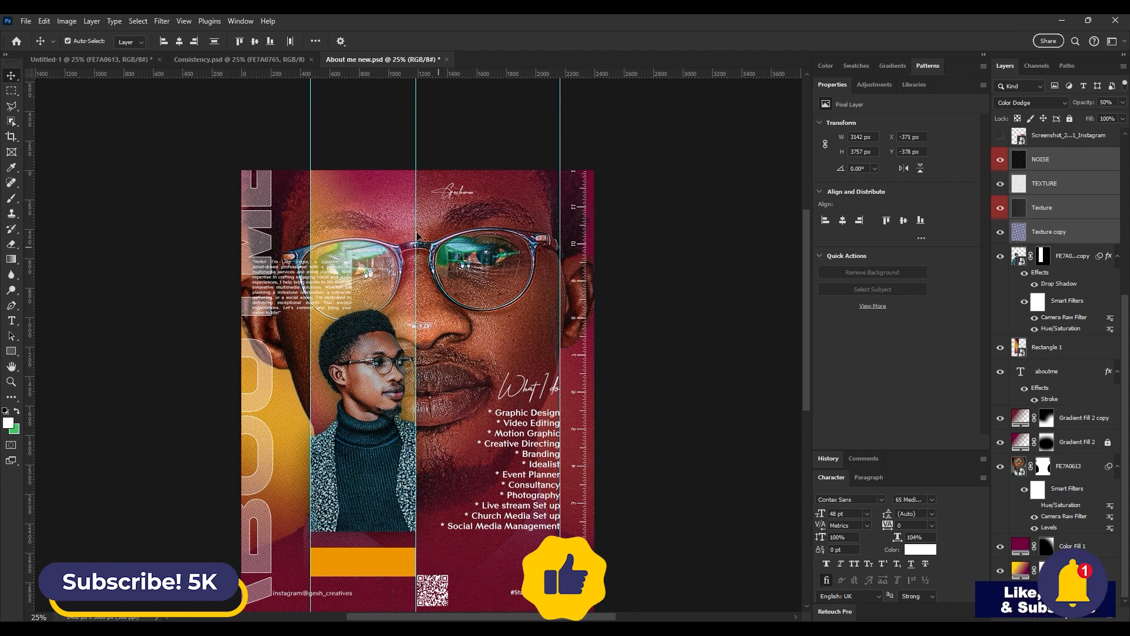
pyautogui.moveTo(294, 251); pyautogui.dragTo(370, 262)
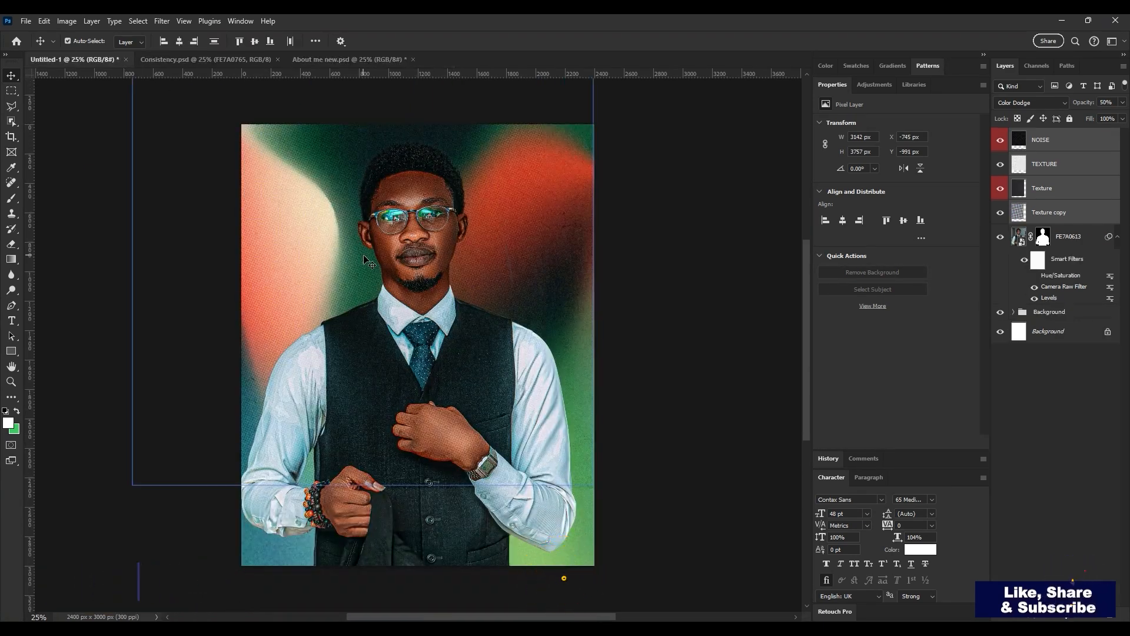
# Centre the four texture layers horizontally and vertically on the canvas, and clear the selection
pyautogui.hotkey('ctrl', 'a')
pyautogui.click(180, 40)
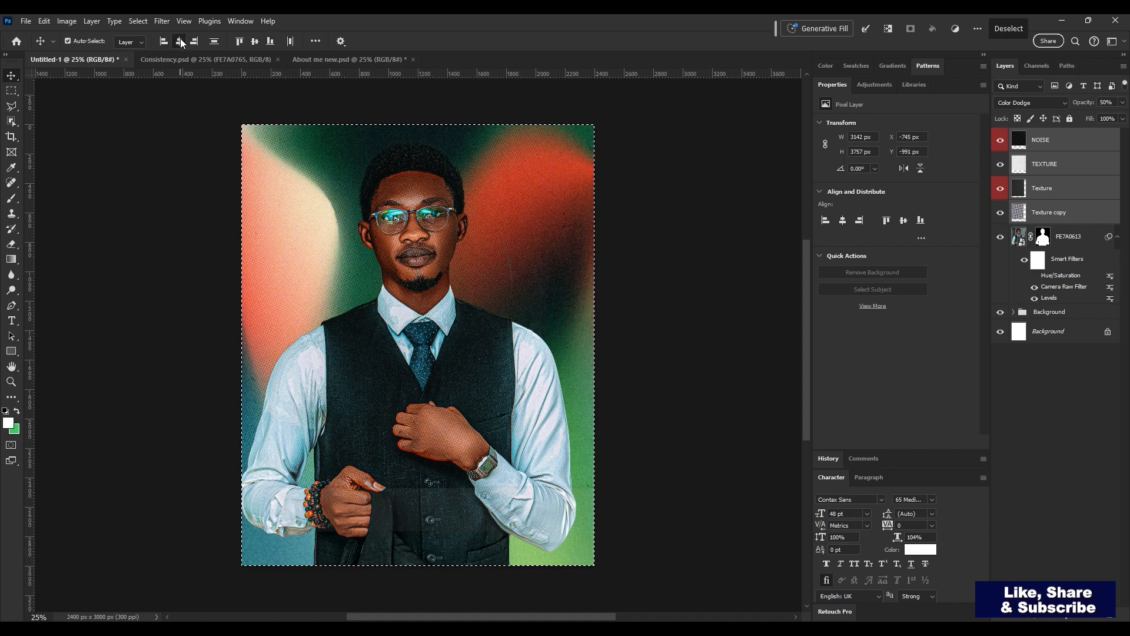
pyautogui.click(254, 41)
pyautogui.hotkey('ctrl', 'd')
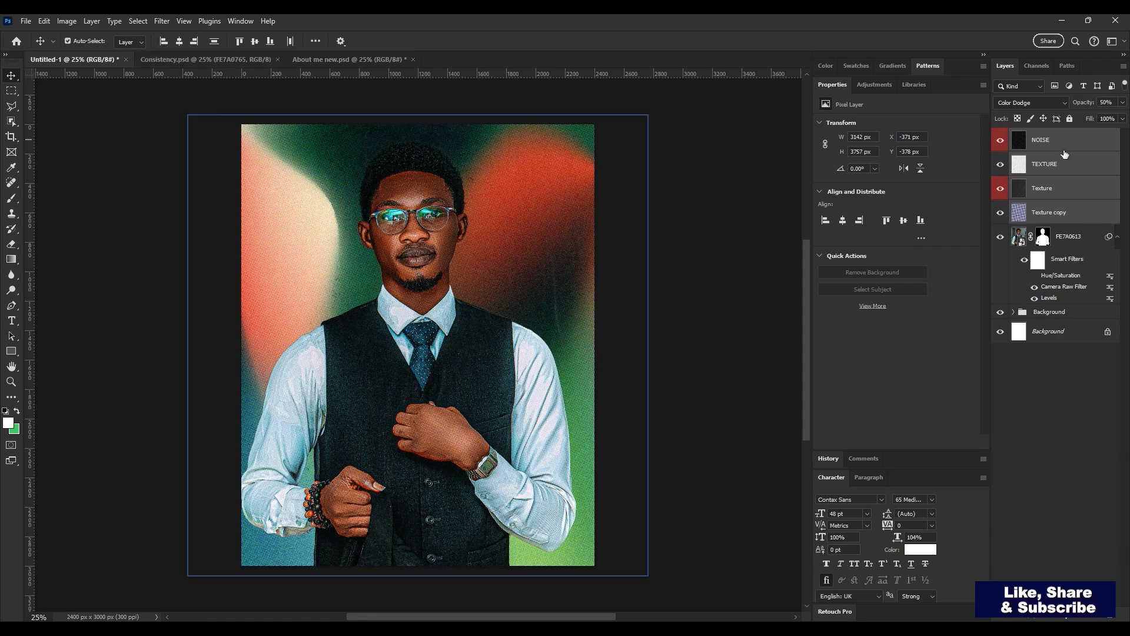
# Try the Normal blend mode on the four texture layers together and on Texture copy and NOISE individually
pyautogui.click(1031, 103)
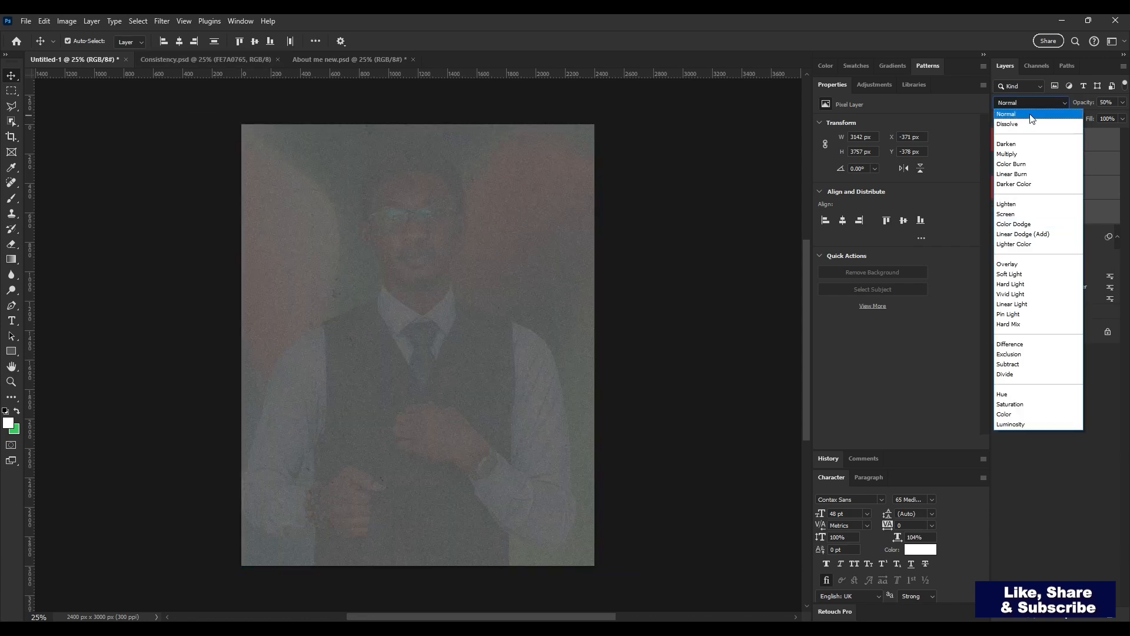
pyautogui.click(1030, 116)
pyautogui.click(1077, 224)
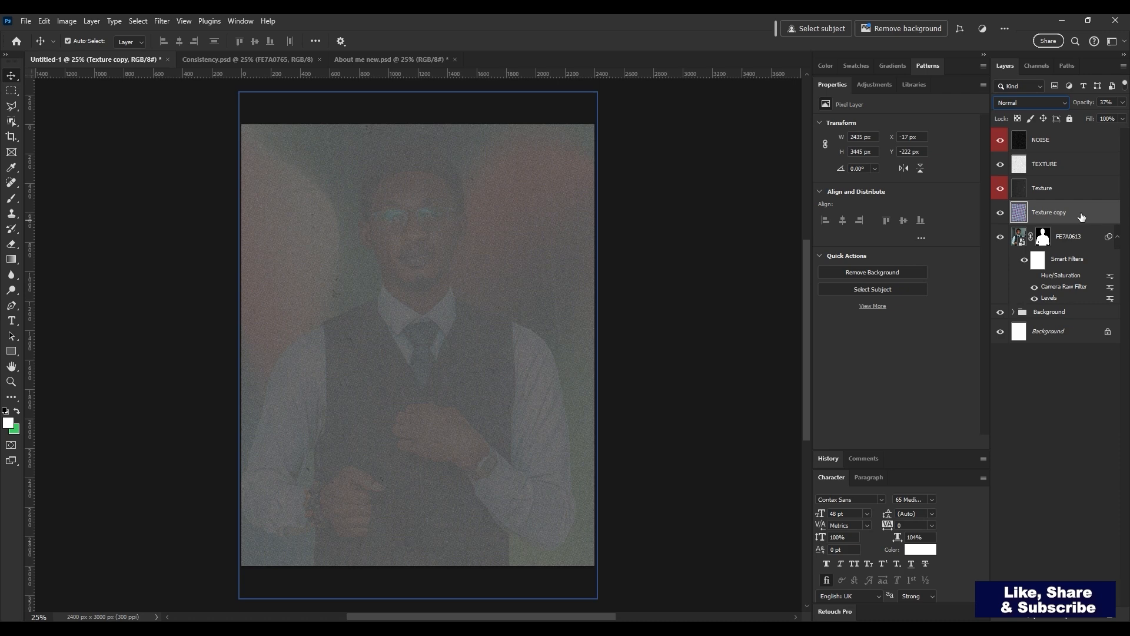
pyautogui.click(1037, 103)
pyautogui.click(1031, 116)
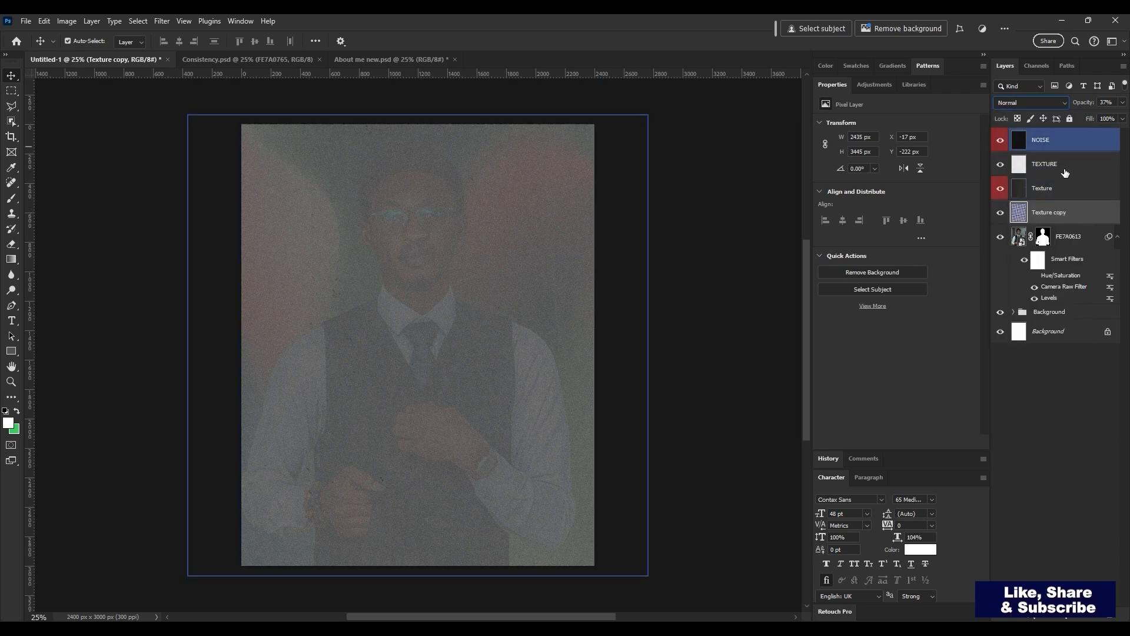
pyautogui.hotkey('shift', 'alt', 'o')
pyautogui.hotkey('ctrl', 'a')
pyautogui.hotkey('ctrl', 'd')
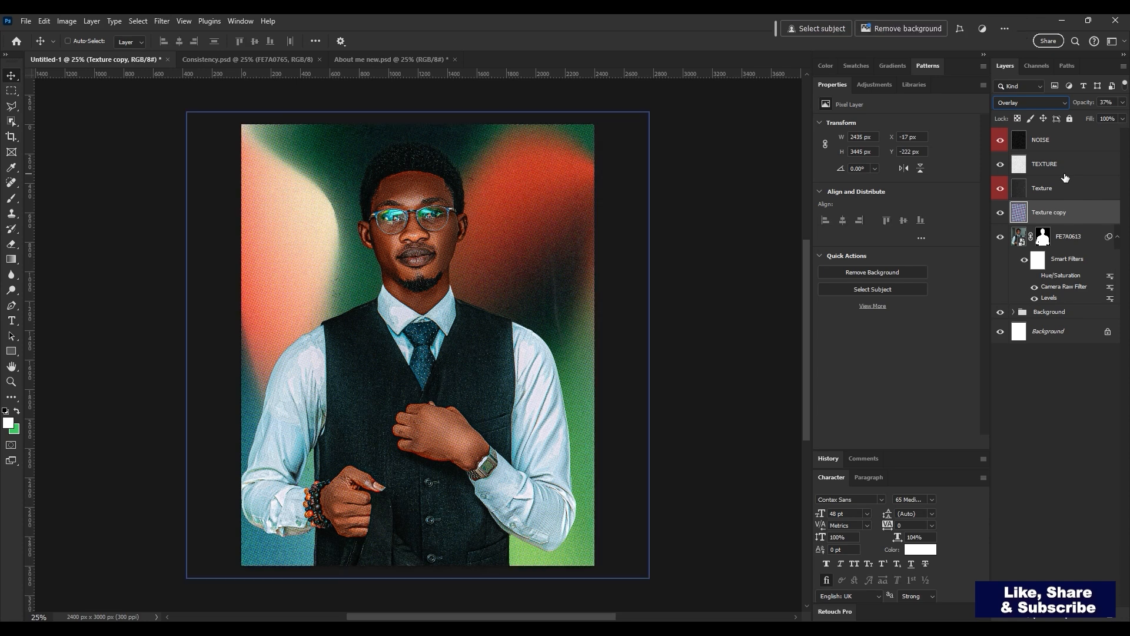
pyautogui.click(1073, 144)
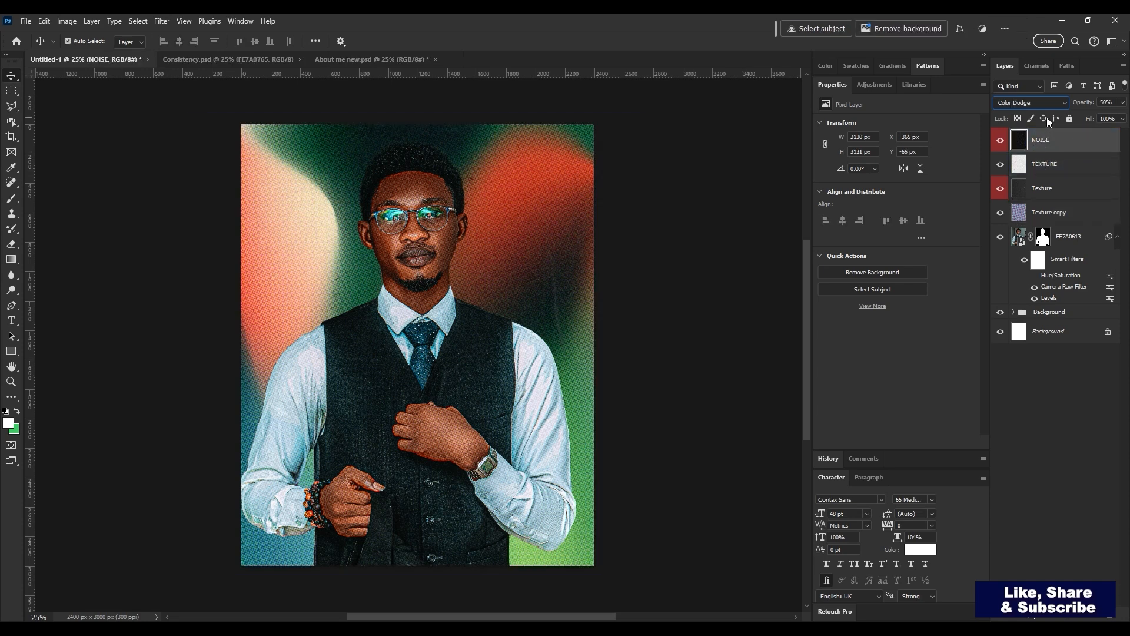
pyautogui.click(1029, 103)
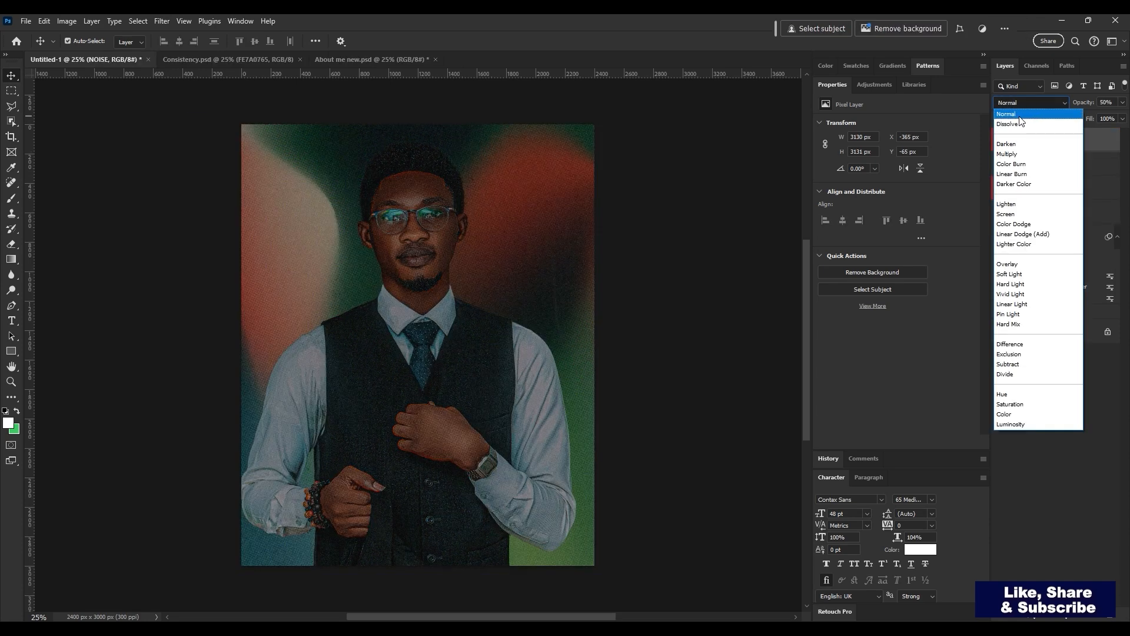
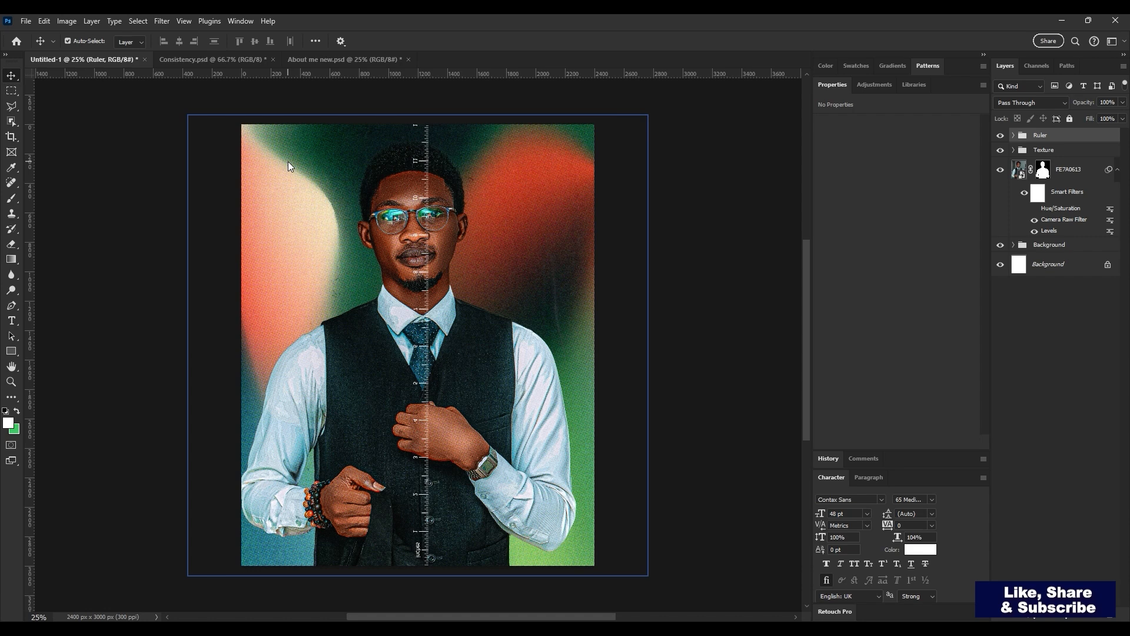
# Shift the Ruler group horizontally from the canvas centre to just inside its right edge
pyautogui.hotkey('shift', 'Right')
pyautogui.hotkey('shift', 'Right')
pyautogui.hotkey('shift', 'Right')
pyautogui.hotkey('shift', 'Right')
pyautogui.hotkey('shift', 'Right')
pyautogui.hotkey('shift', 'Right')
pyautogui.hotkey('shift', 'Right')
pyautogui.hotkey('shift', 'Right')
pyautogui.hotkey('shift', 'Right')
pyautogui.hotkey('shift', 'Right')
pyautogui.hotkey('shift', 'Right')
pyautogui.hotkey('shift', 'Right')
pyautogui.hotkey('shift', 'Right')
pyautogui.hotkey('shift', 'Right')
pyautogui.hotkey('shift', 'Right')
pyautogui.hotkey('shift', 'Right')
pyautogui.hotkey('shift', 'Right')
pyautogui.hotkey('shift', 'Right')
pyautogui.hotkey('shift', 'Right')
pyautogui.hotkey('shift', 'Right')
pyautogui.hotkey('shift', 'Right')
pyautogui.hotkey('shift', 'Right')
pyautogui.hotkey('shift', 'Right')
pyautogui.hotkey('shift', 'Right')
pyautogui.hotkey('shift', 'Right')
pyautogui.hotkey('shift', 'Right')
pyautogui.hotkey('shift', 'Right')
pyautogui.hotkey('shift', 'Right')
pyautogui.hotkey('shift', 'Right')
pyautogui.hotkey('shift', 'Right')
pyautogui.hotkey('shift', 'Right')
pyautogui.hotkey('shift', 'Right')
pyautogui.hotkey('shift', 'Right')
pyautogui.hotkey('shift', 'Right')
pyautogui.hotkey('shift', 'Right')
pyautogui.hotkey('shift', 'Right')
pyautogui.hotkey('shift', 'Right')
pyautogui.hotkey('shift', 'Right')
pyautogui.hotkey('shift', 'Right')
pyautogui.hotkey('shift', 'Right')
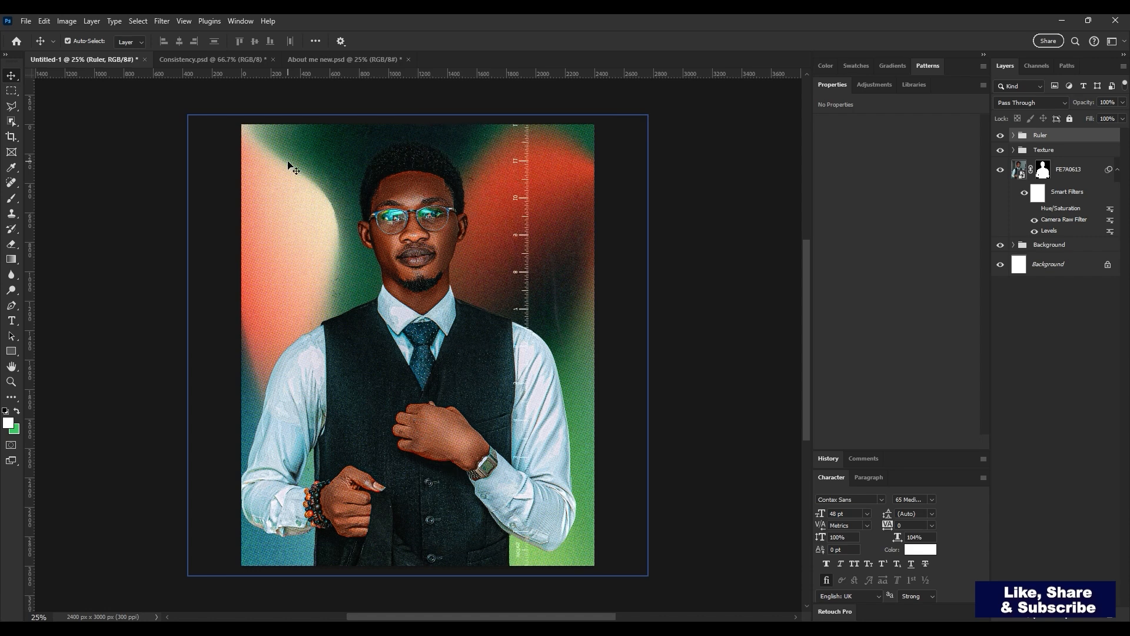
pyautogui.hotkey('shift', 'Right')
pyautogui.hotkey('shift', 'Right')
pyautogui.hotkey('shift', 'Right')
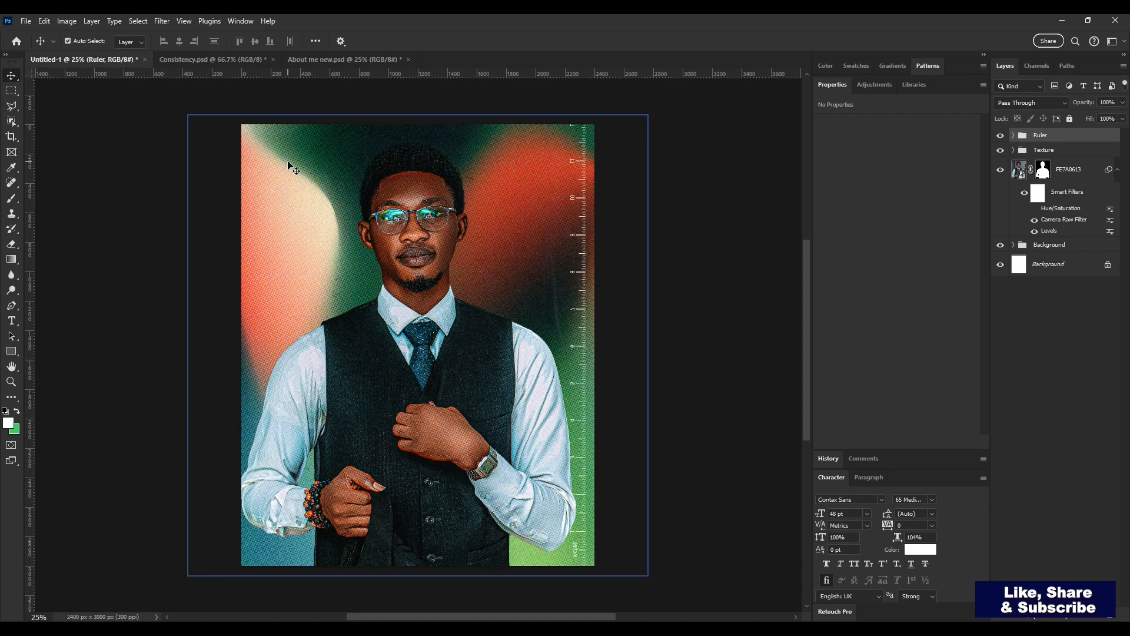
pyautogui.hotkey('shift', 'Left')
pyautogui.hotkey('shift', 'Left')
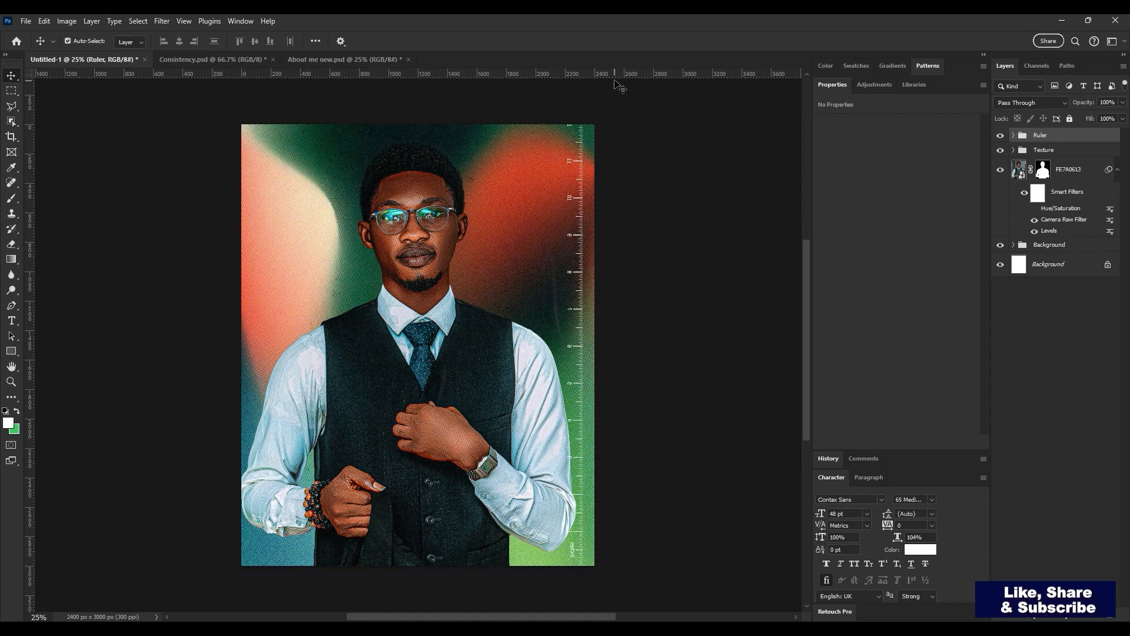
# Collapse the Texture group and lock it completely
pyautogui.click(416, 199)
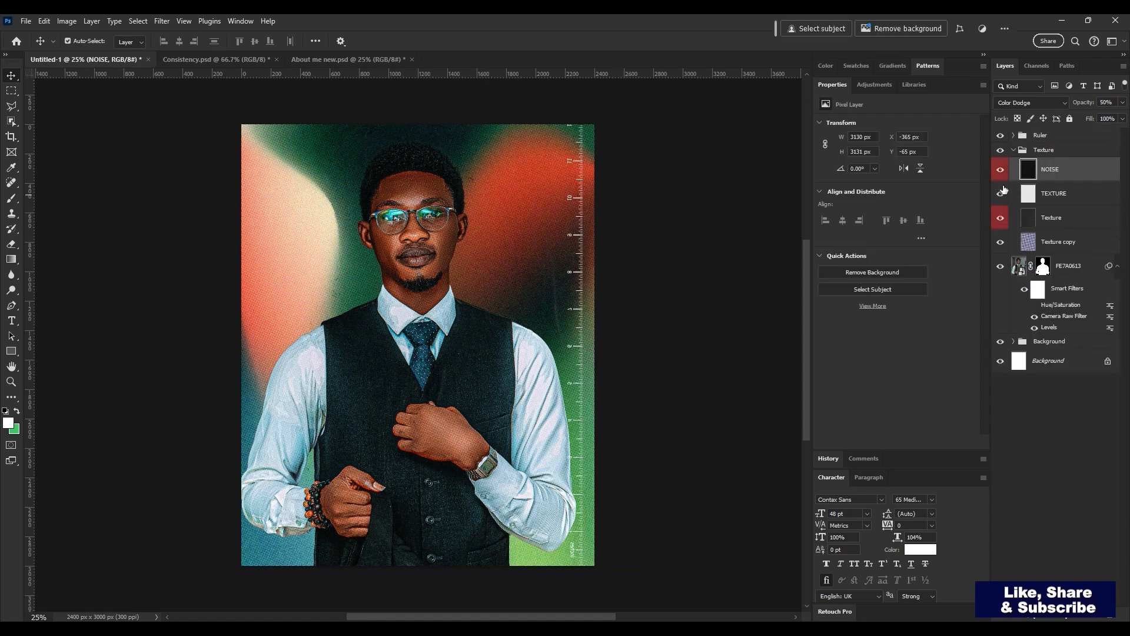
pyautogui.click(1013, 153)
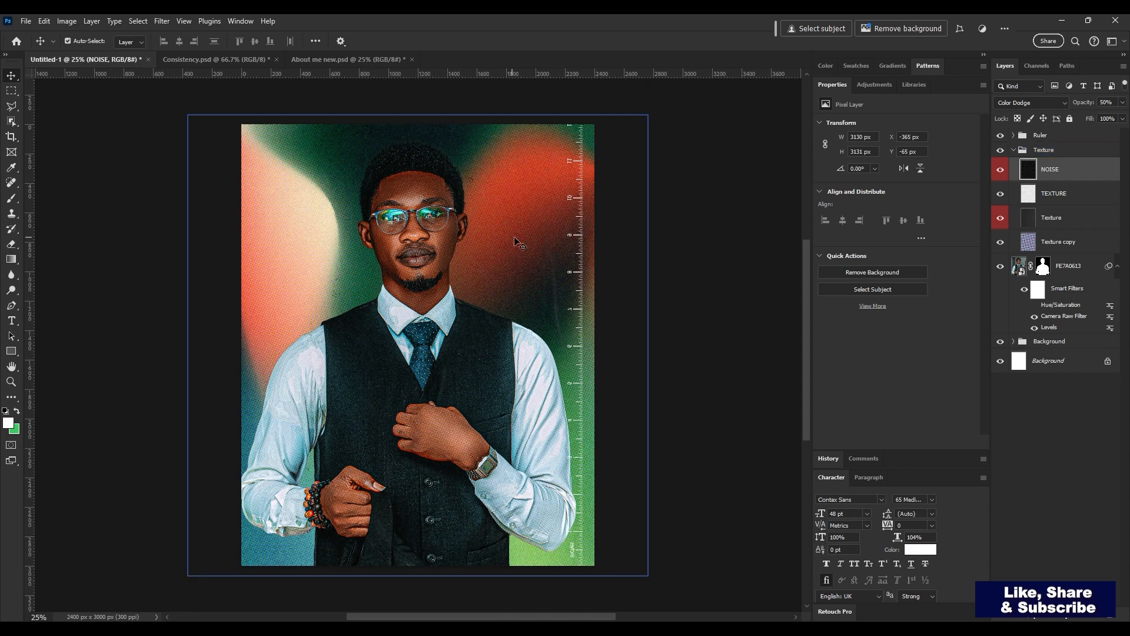
pyautogui.click(1014, 152)
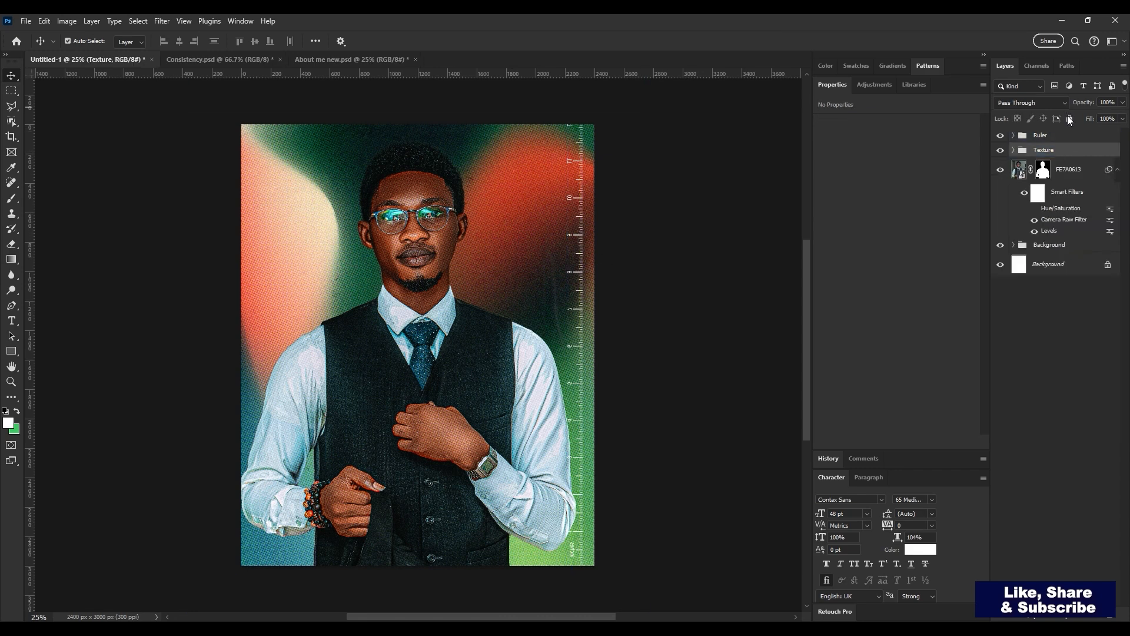
pyautogui.click(1070, 118)
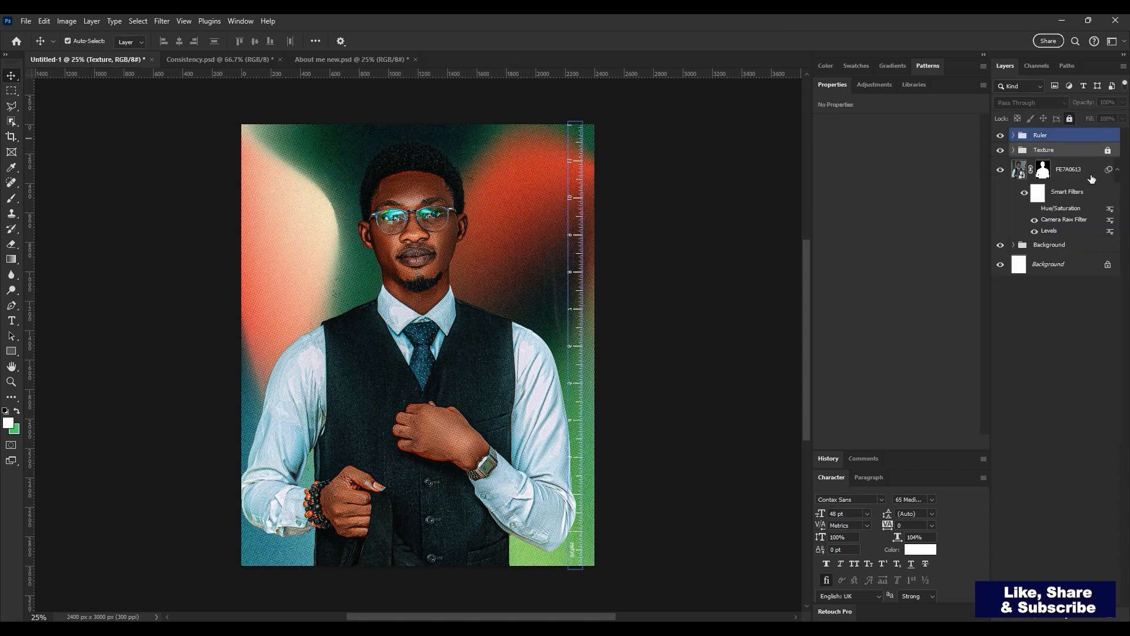
# Expand the Background group and move the FE7A0613 portrait layer between its two gradient images
pyautogui.click(410, 246)
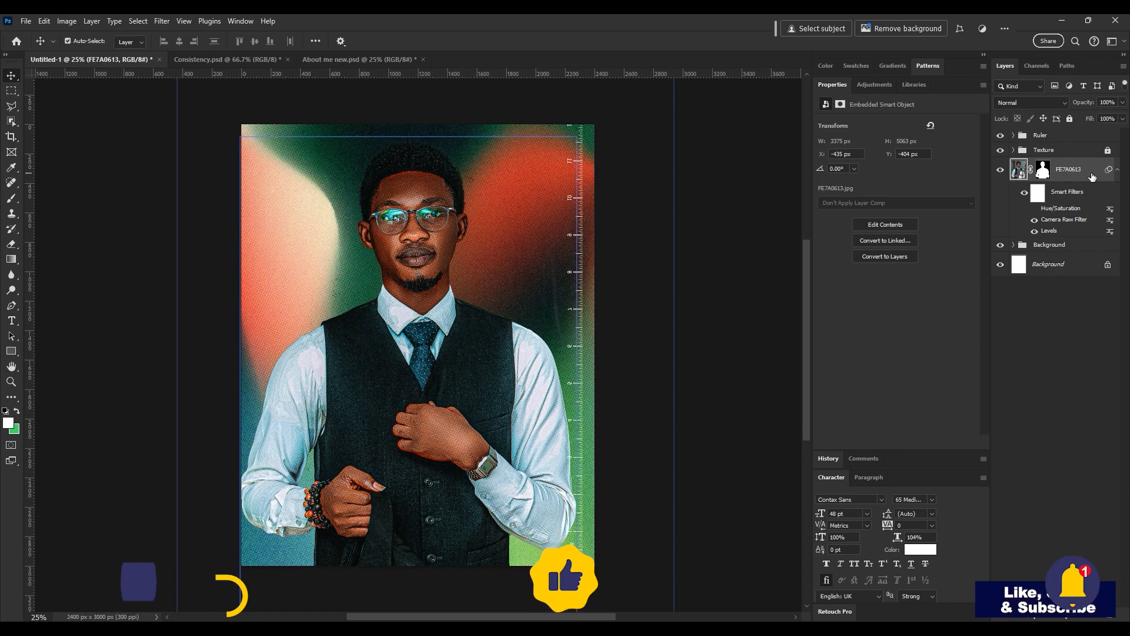
pyautogui.click(1016, 247)
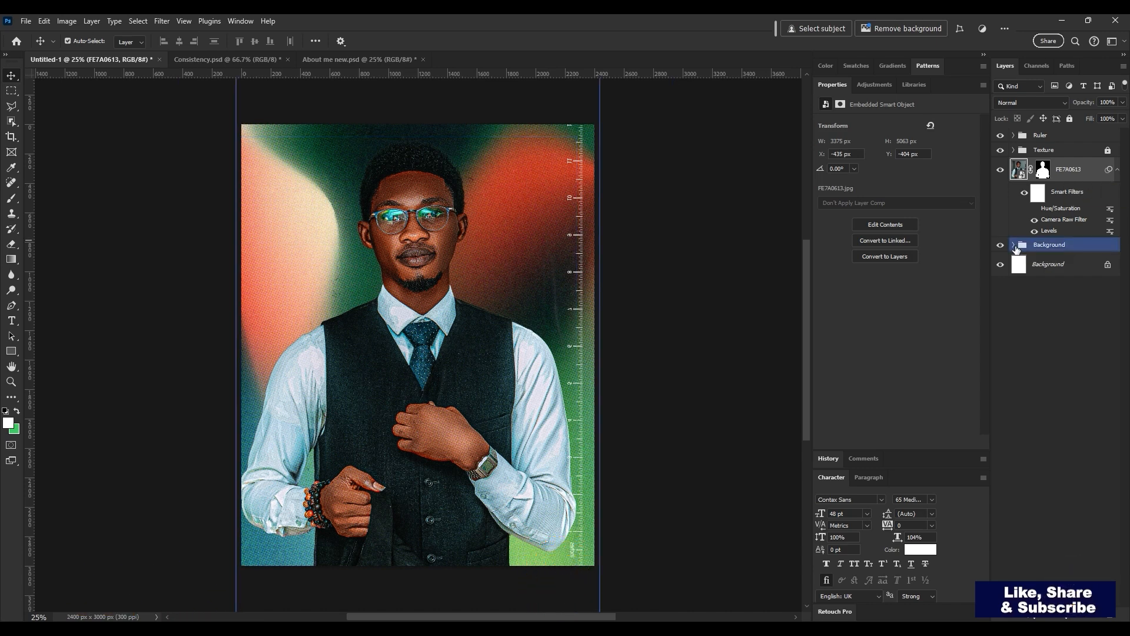
pyautogui.click(1015, 246)
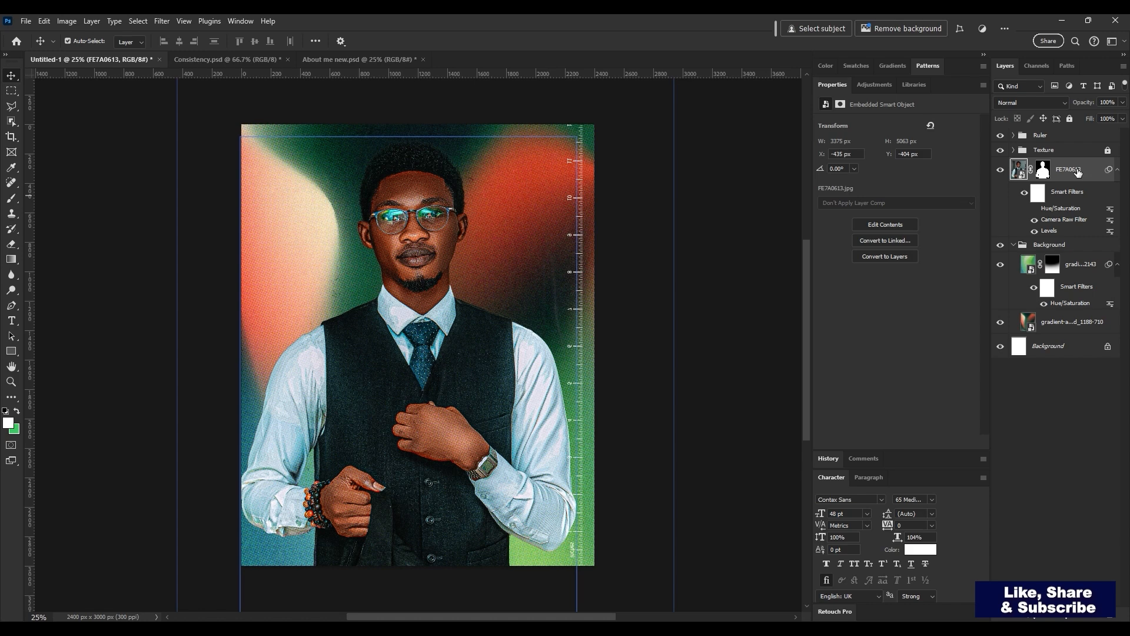
pyautogui.moveTo(1078, 171); pyautogui.dragTo(1081, 307)
# Compare the design before and after the portrait's reordering by undoing and redoing it, keeping the new layer order
pyautogui.hotkey('ctrl', 'z')
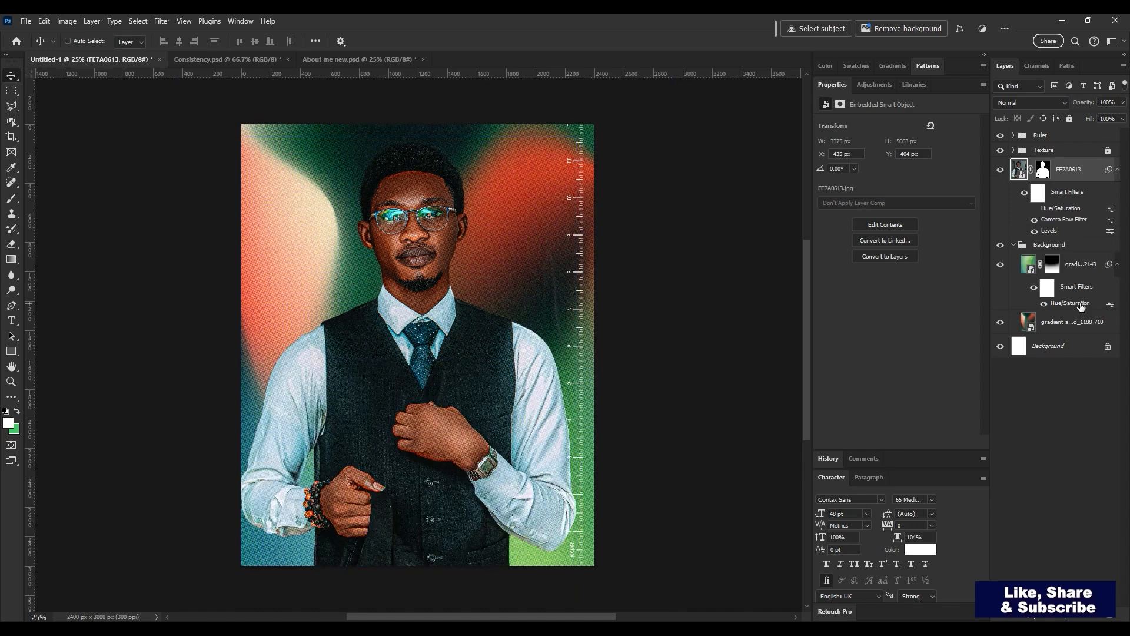
pyautogui.hotkey('ctrl', 'shift', 'z')
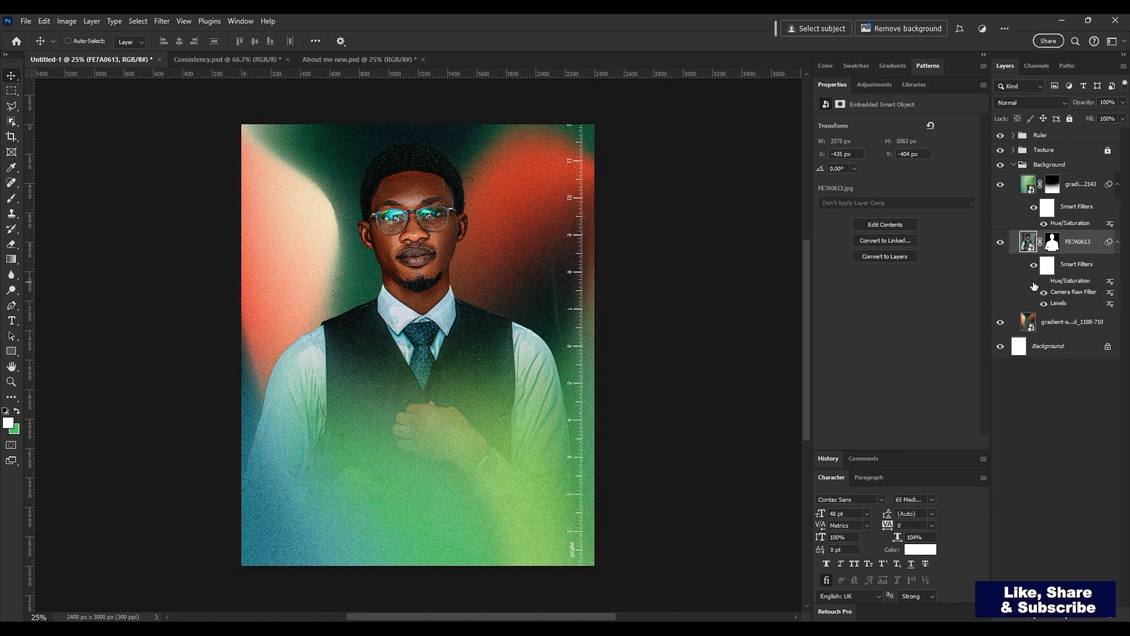
pyautogui.hotkey('ctrl', 'z')
pyautogui.hotkey('ctrl', 'shift', 'z')
# Switch to the Ellipse tool for drawing shapes
pyautogui.press('u')
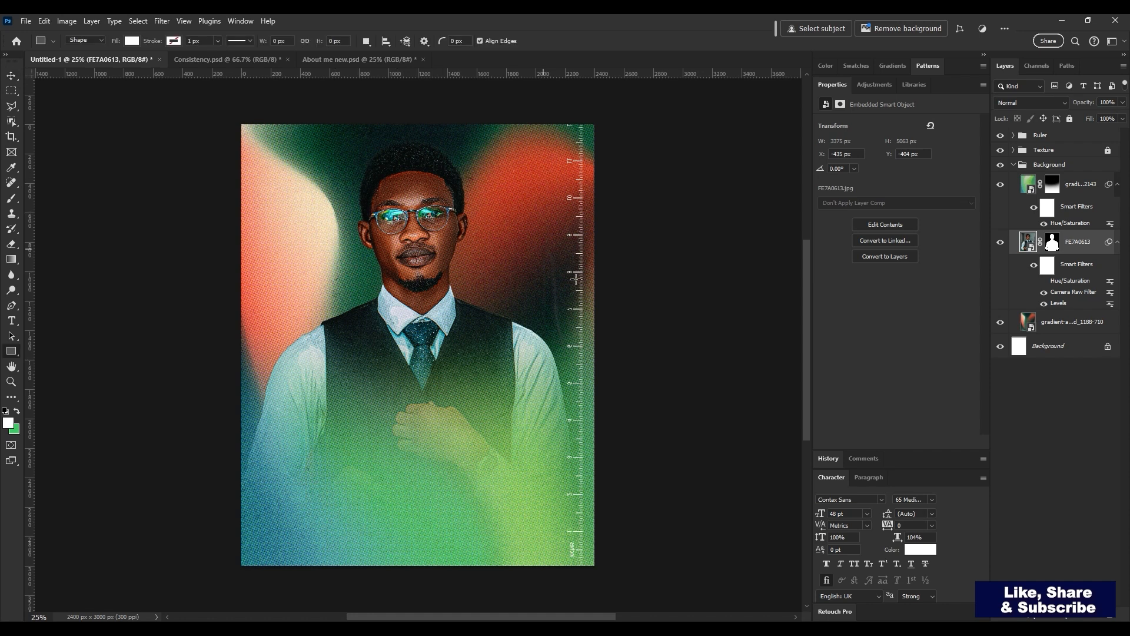
pyautogui.rightClick(6, 352)
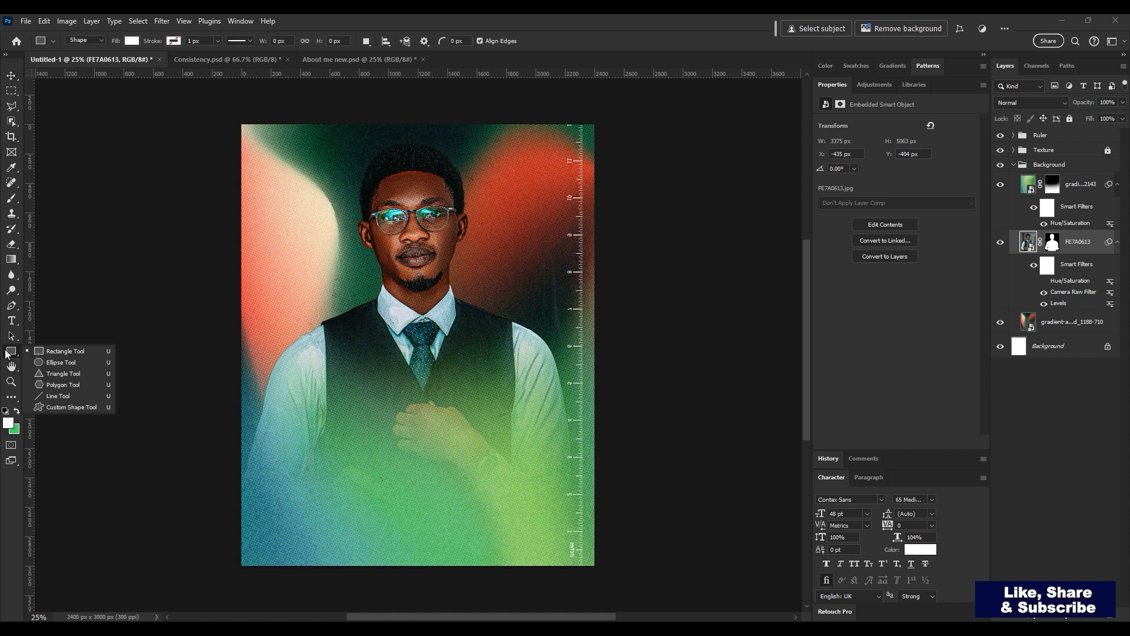
pyautogui.click(70, 365)
pyautogui.moveTo(321, 130); pyautogui.dragTo(525, 342)
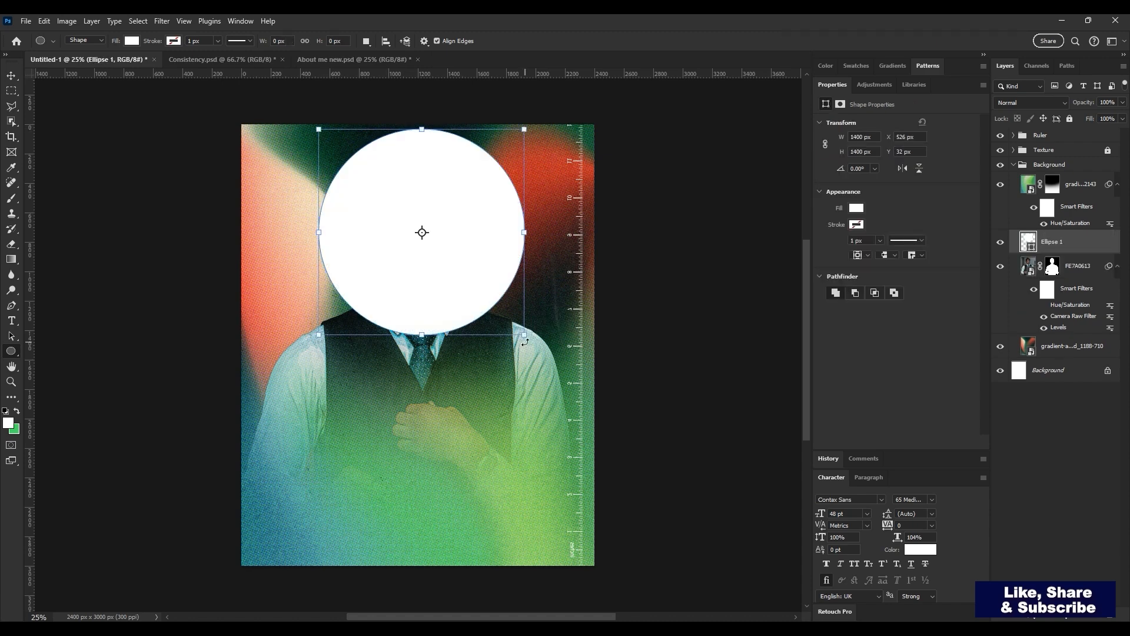
pyautogui.hotkey('ctrl', 'z')
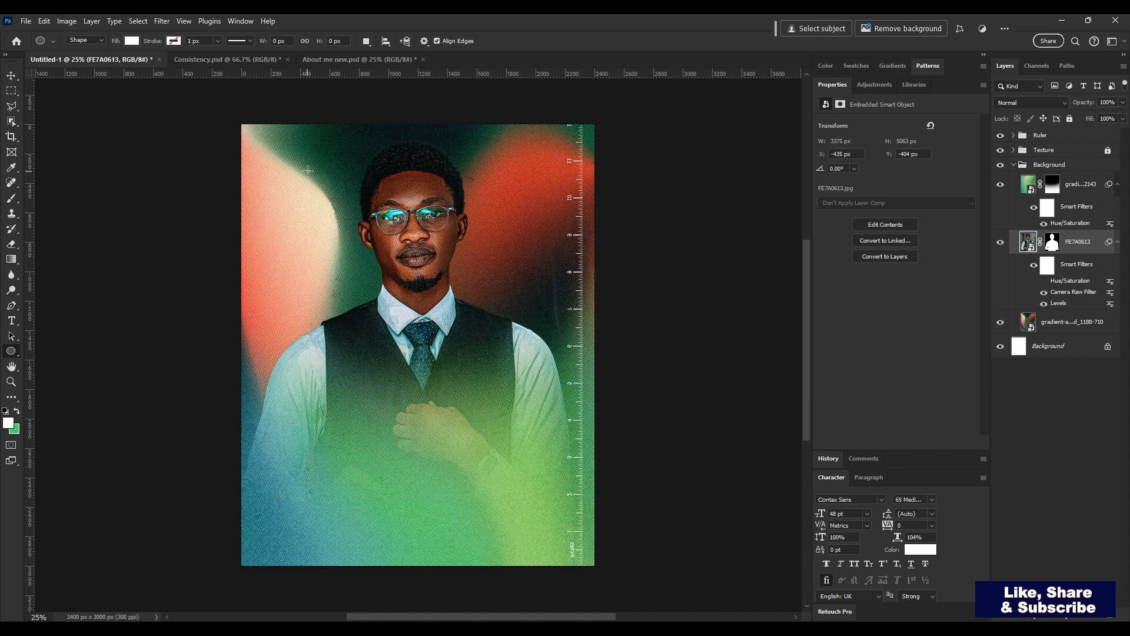
pyautogui.moveTo(308, 171); pyautogui.dragTo(552, 403)
pyautogui.hotkey('ctrl', 'z')
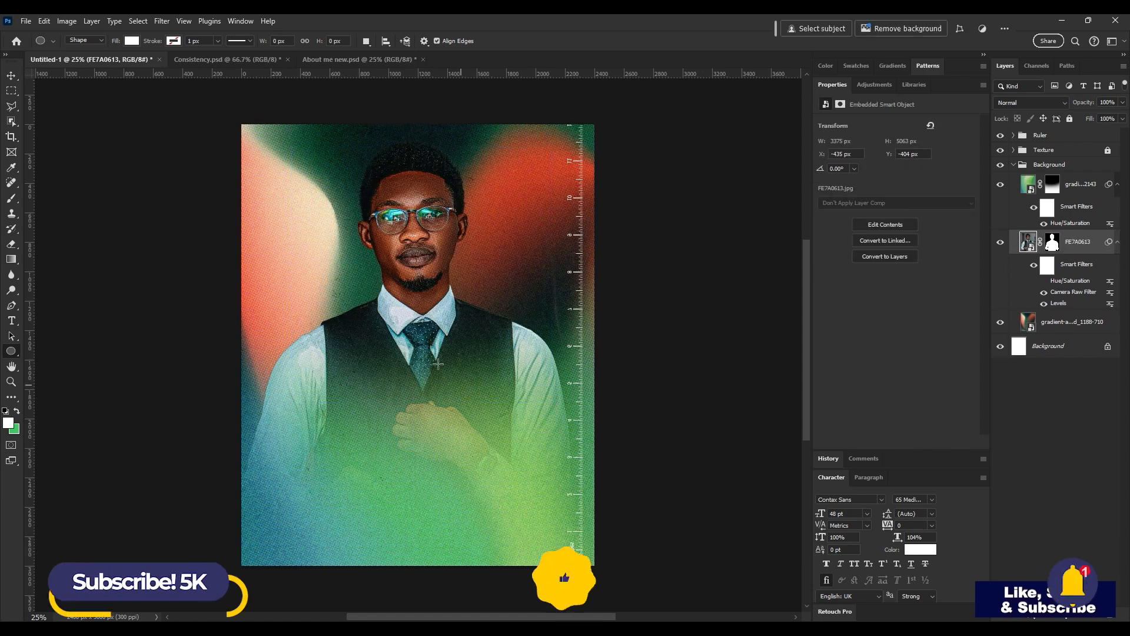
# Draw a white circle about 1756 px in diameter over the portrait and centre it horizontally on the canvas
pyautogui.moveTo(295, 144); pyautogui.dragTo(558, 403)
pyautogui.press('v')
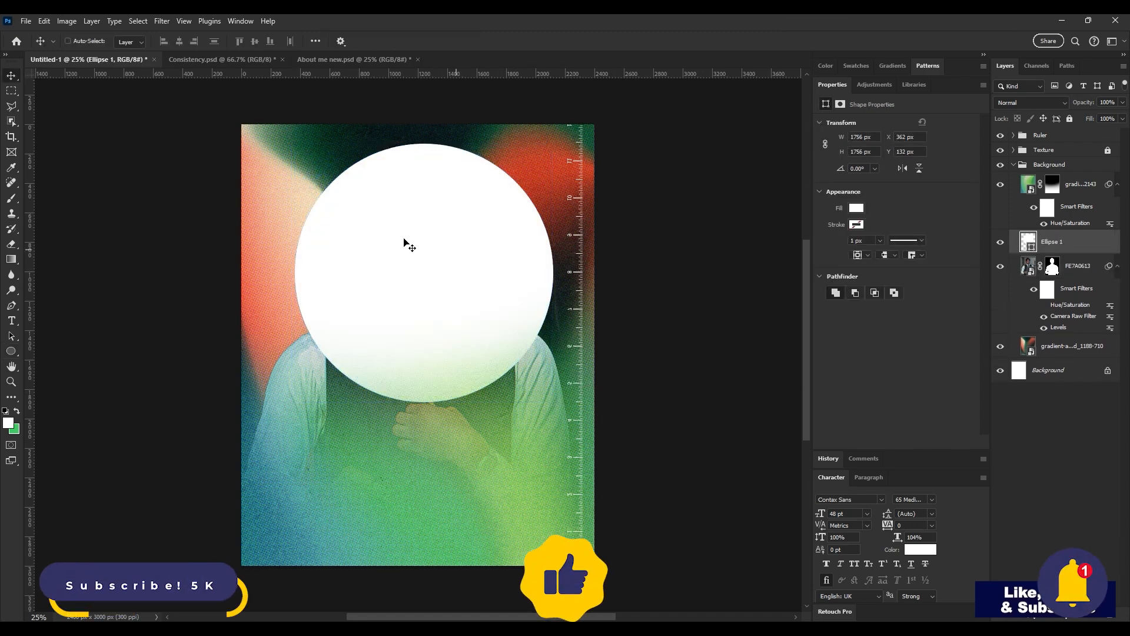
pyautogui.hotkey('ctrl', 'a')
pyautogui.click(180, 42)
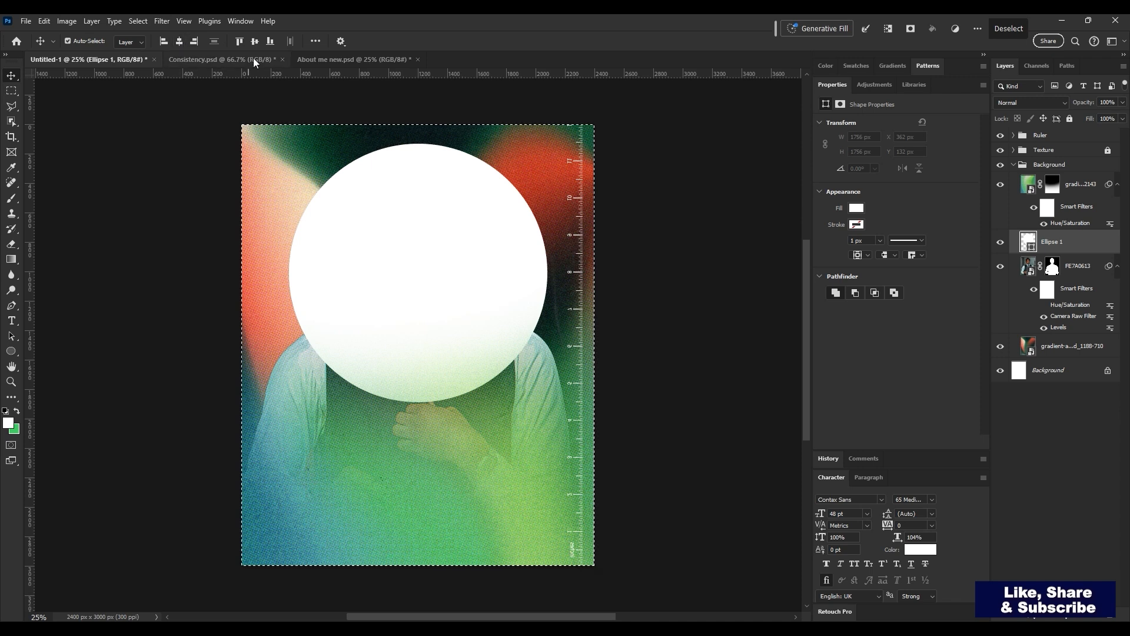
pyautogui.hotkey('ctrl', 'd')
# Move the Ellipse 1 layer directly below the FE7A0613 portrait and nudge the circle up to Y 12 px
pyautogui.moveTo(1054, 241); pyautogui.dragTo(1073, 335)
pyautogui.hotkey('shift', 'Up')
pyautogui.hotkey('shift', 'Up')
pyautogui.hotkey('shift', 'Up')
pyautogui.hotkey('shift', 'Up')
pyautogui.hotkey('shift', 'Up')
pyautogui.hotkey('shift', 'Up')
pyautogui.hotkey('shift', 'Up')
pyautogui.hotkey('shift', 'Up')
pyautogui.hotkey('shift', 'Up')
pyautogui.hotkey('shift', 'Up')
pyautogui.hotkey('shift', 'Up')
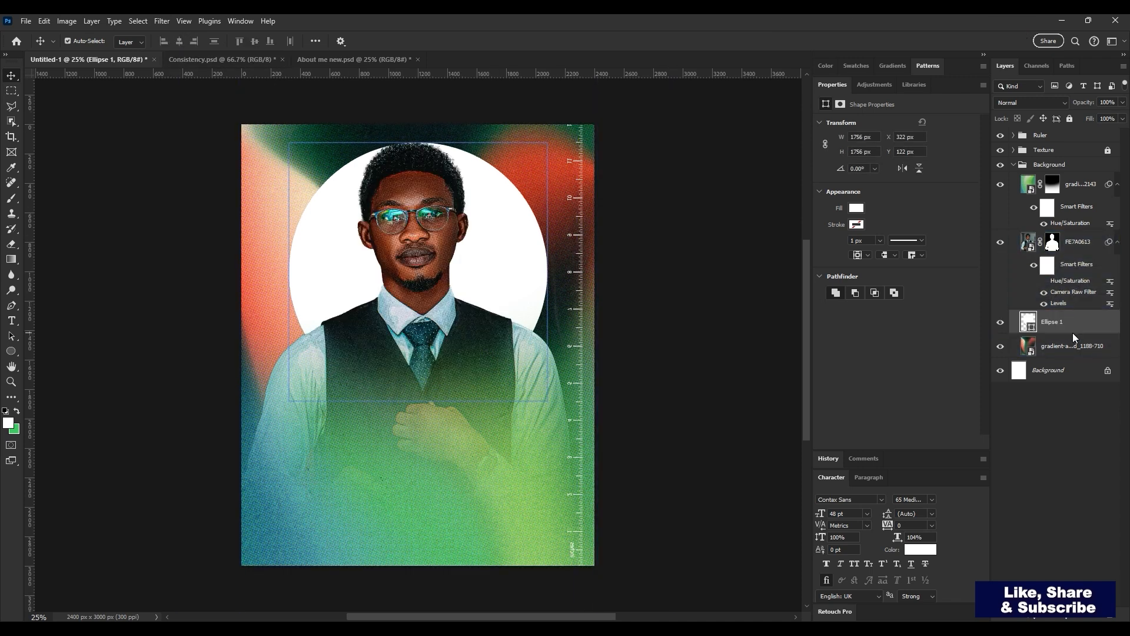
# Nudge the FE7A0613 portrait down to Y -254 px so the head sits lower inside the circle
pyautogui.click(425, 226)
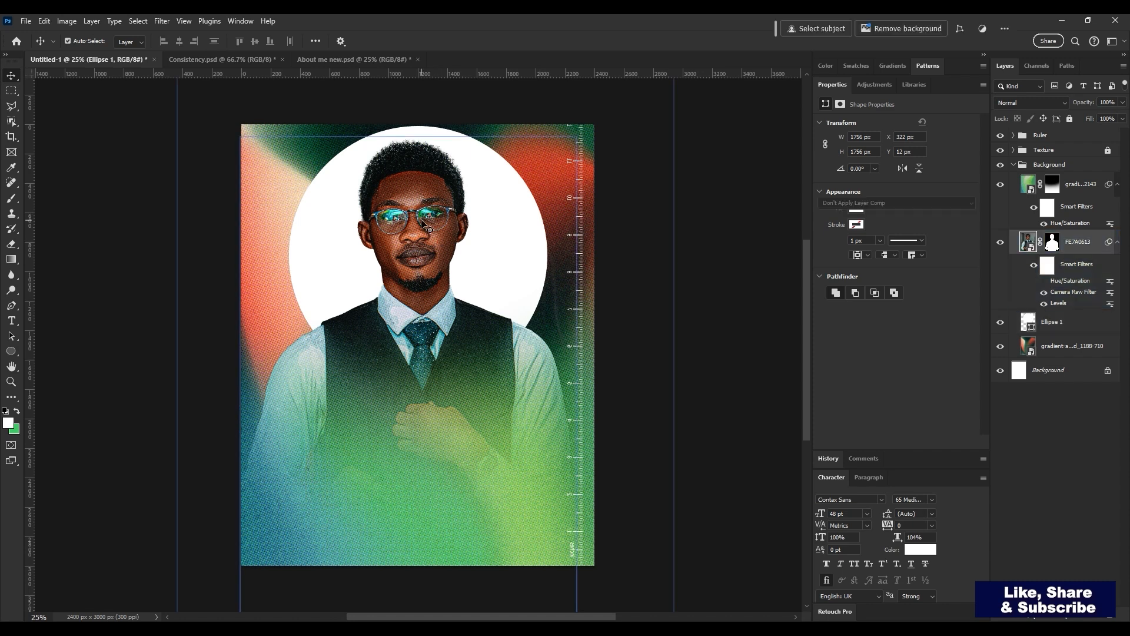
pyautogui.hotkey('shift', 'Down')
pyautogui.hotkey('shift', 'Down')
pyautogui.hotkey('shift', 'Down')
pyautogui.hotkey('shift', 'Down')
pyautogui.hotkey('shift', 'Down')
pyautogui.hotkey('shift', 'Down')
pyautogui.hotkey('shift', 'Down')
pyautogui.hotkey('shift', 'Down')
pyautogui.hotkey('shift', 'Down')
pyautogui.hotkey('shift', 'Down')
pyautogui.hotkey('shift', 'Down')
pyautogui.hotkey('shift', 'Down')
pyautogui.hotkey('shift', 'Down')
pyautogui.hotkey('shift', 'Down')
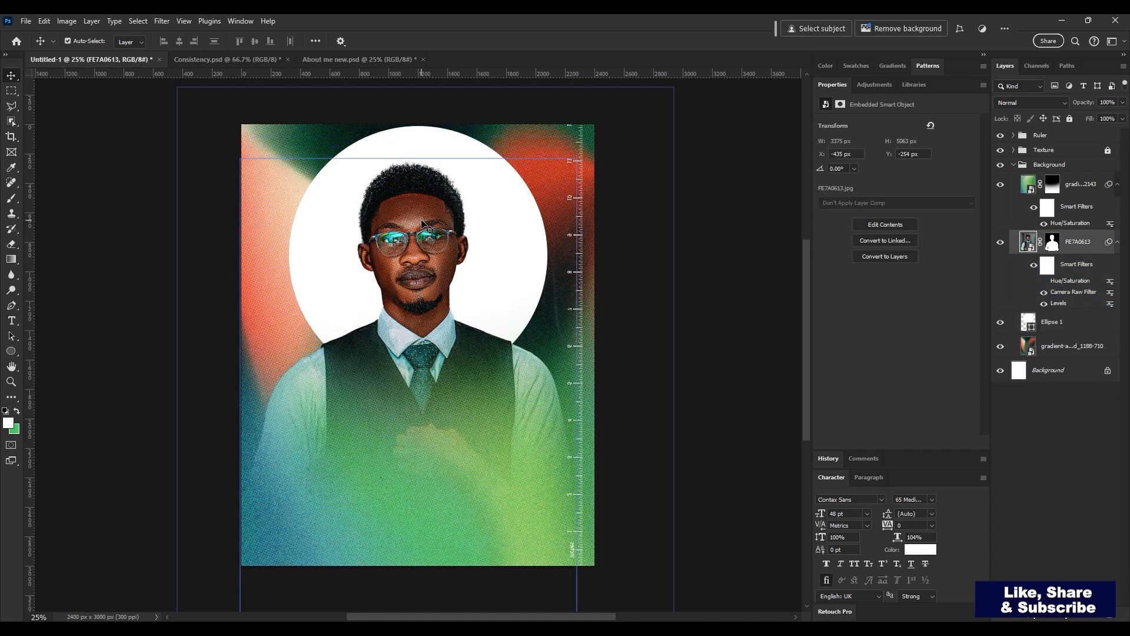
# Nudge the Ellipse 1 circle down to Y 92 px behind the portrait
pyautogui.click(1082, 327)
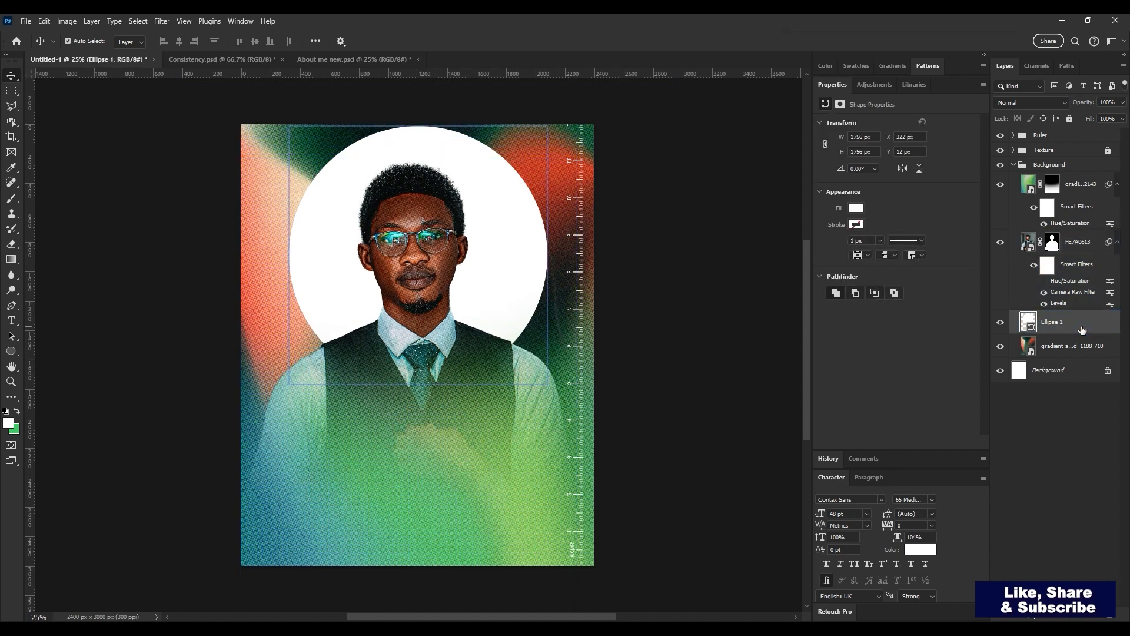
pyautogui.hotkey('shift', 'Down')
pyautogui.hotkey('shift', 'Down')
pyautogui.hotkey('shift', 'Down')
pyautogui.hotkey('shift', 'Down')
pyautogui.hotkey('shift', 'Down')
pyautogui.hotkey('shift', 'Down')
pyautogui.hotkey('shift', 'Down')
pyautogui.hotkey('shift', 'Down')
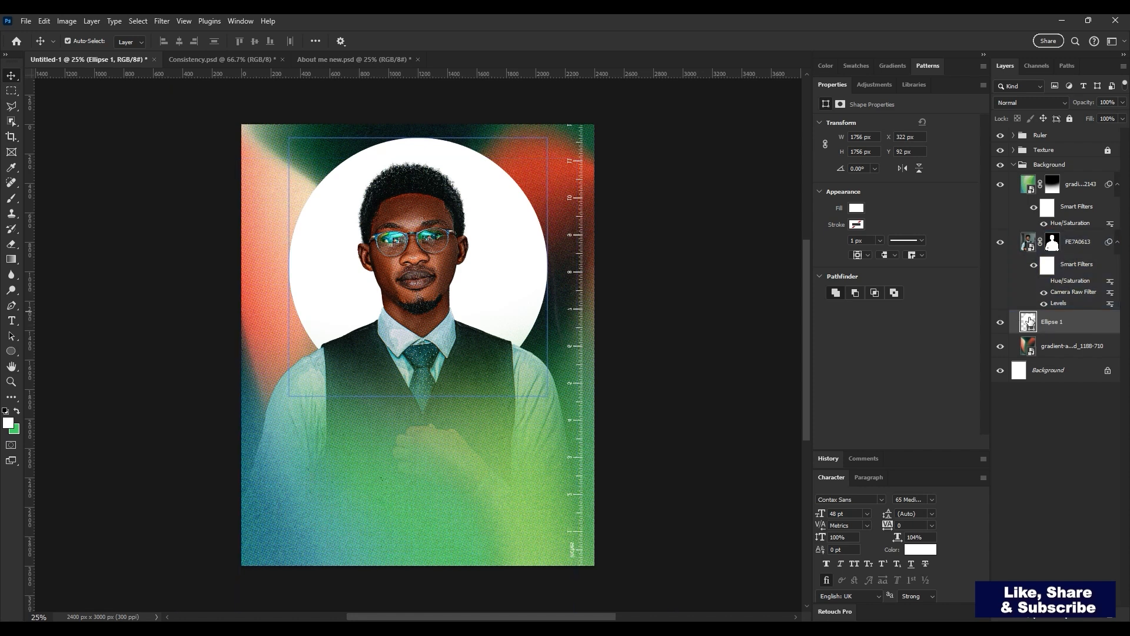
pyautogui.doubleClick(1087, 325)
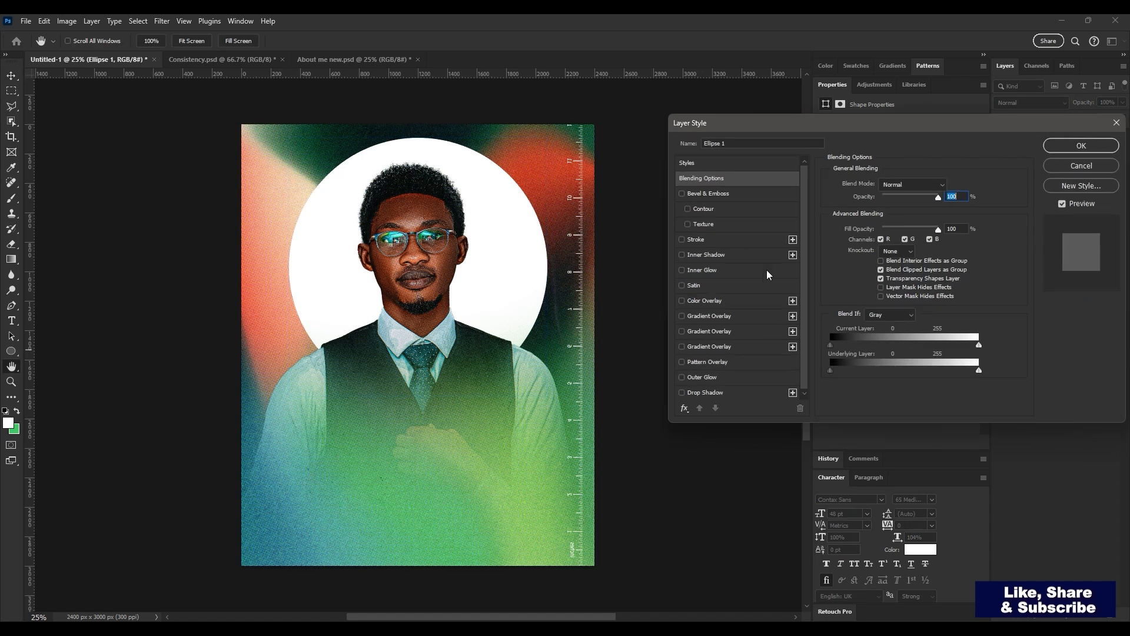
pyautogui.click(708, 318)
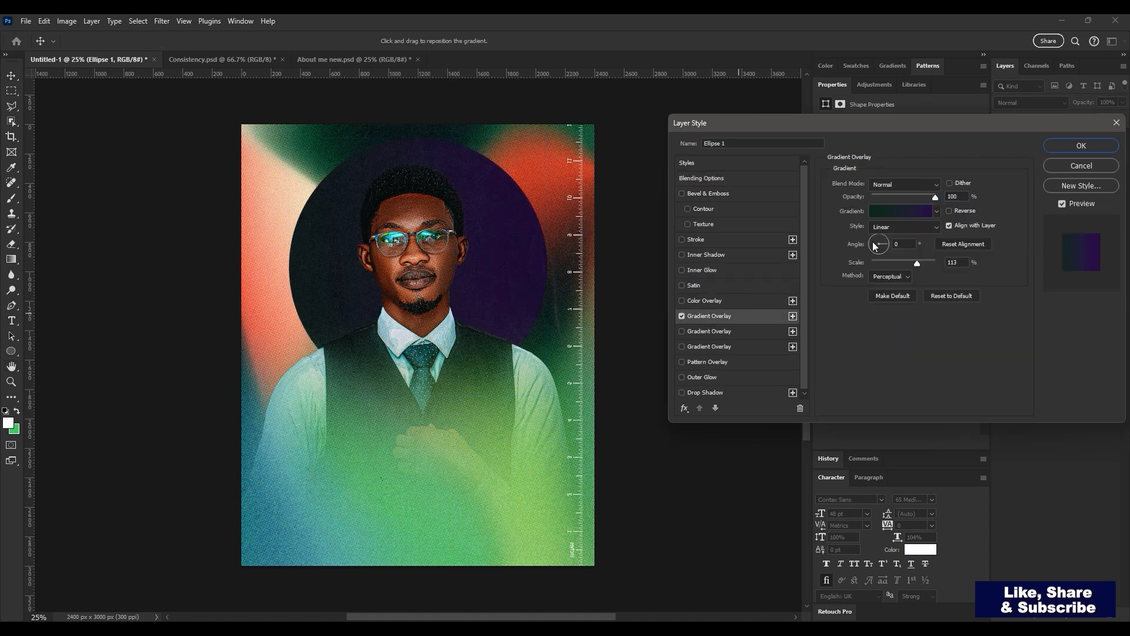
pyautogui.click(895, 213)
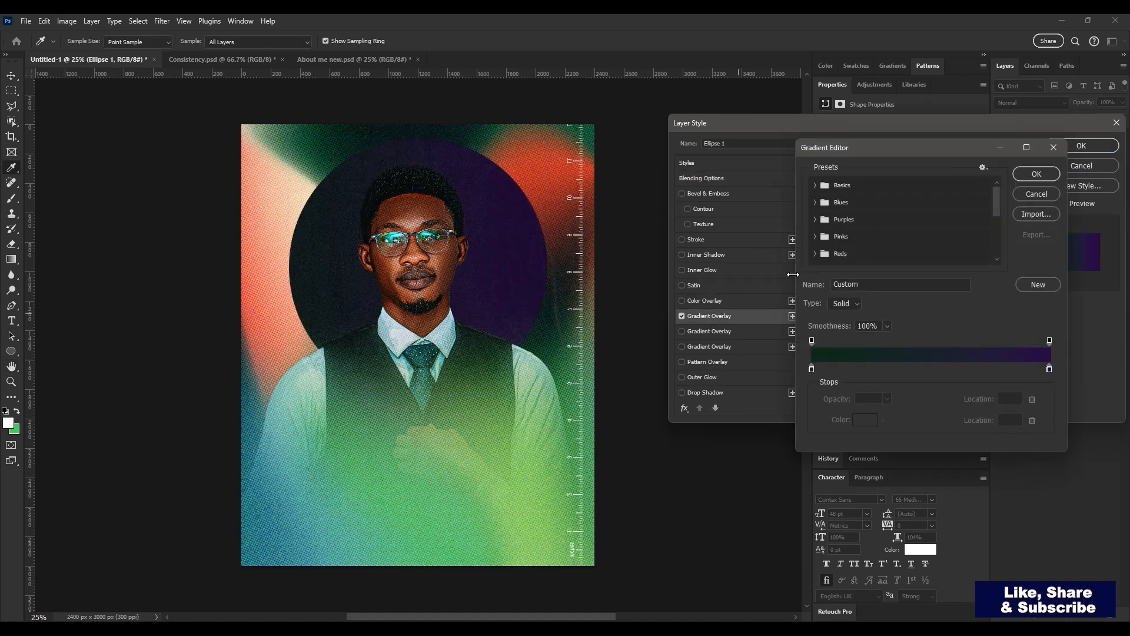
pyautogui.click(814, 369)
pyautogui.click(1035, 194)
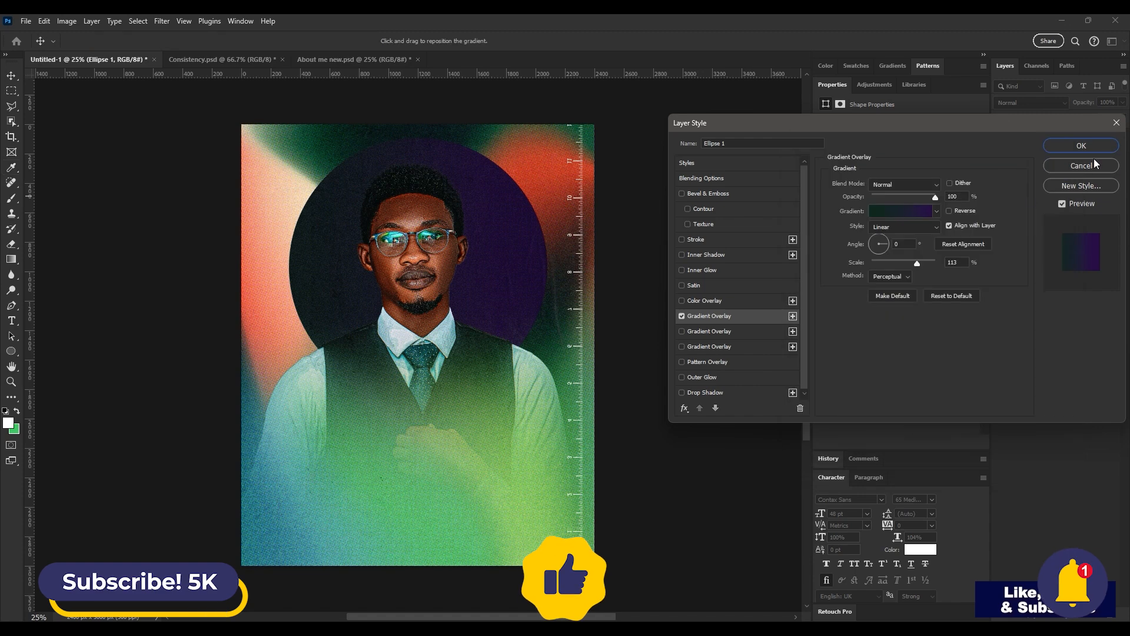
pyautogui.click(1094, 160)
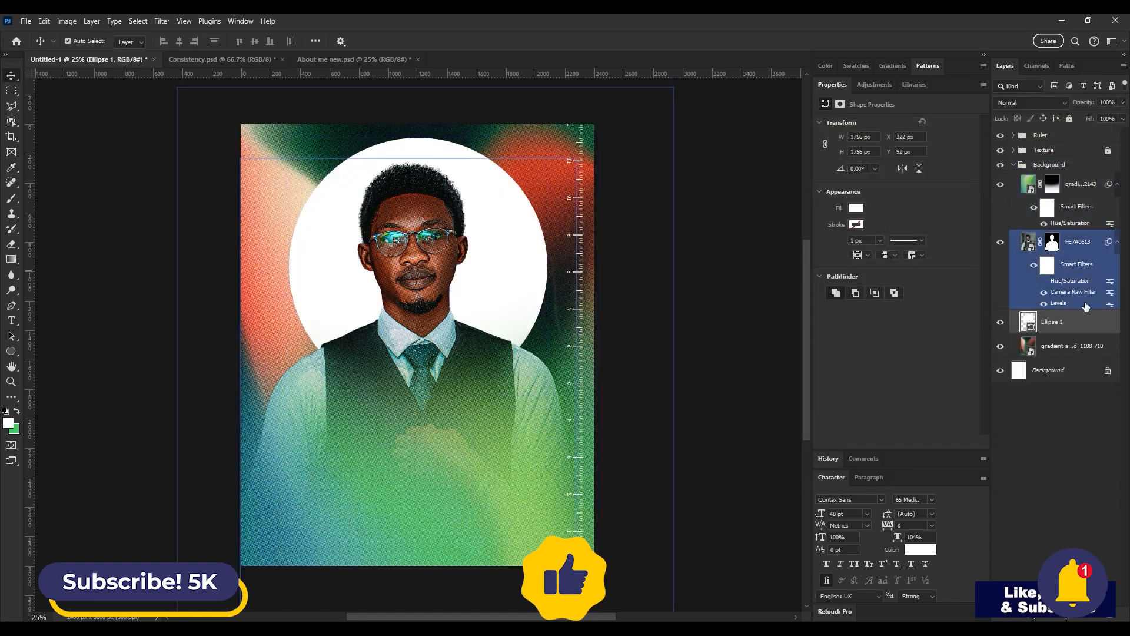
pyautogui.click(1086, 212)
pyautogui.click(1082, 250)
pyautogui.click(1081, 322)
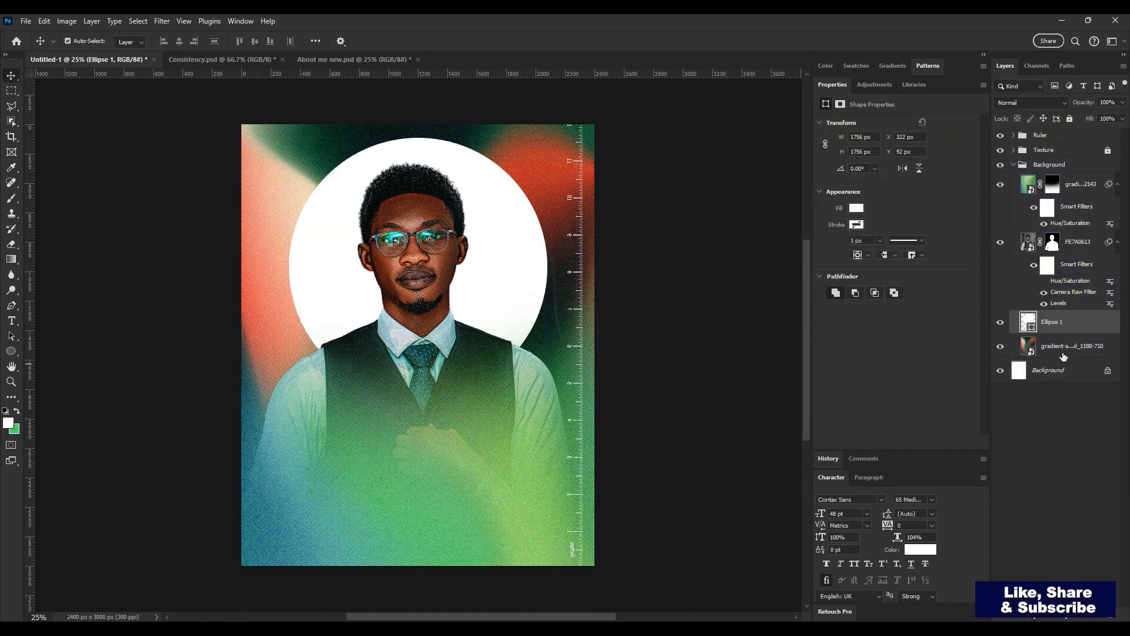
pyautogui.rightClick(1081, 322)
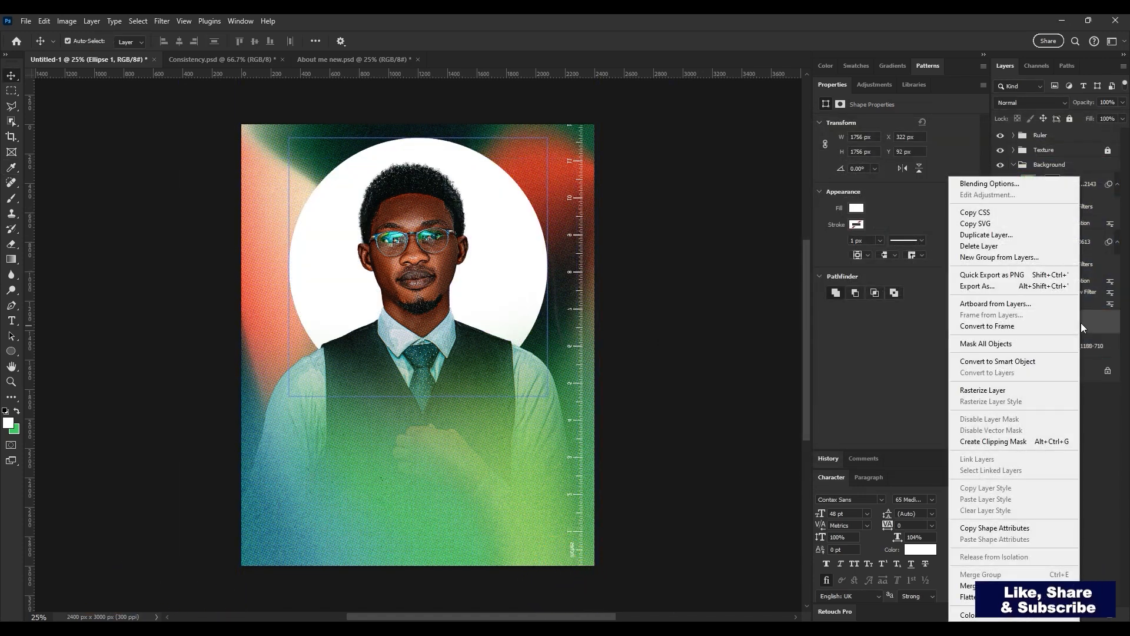
pyautogui.click(1029, 190)
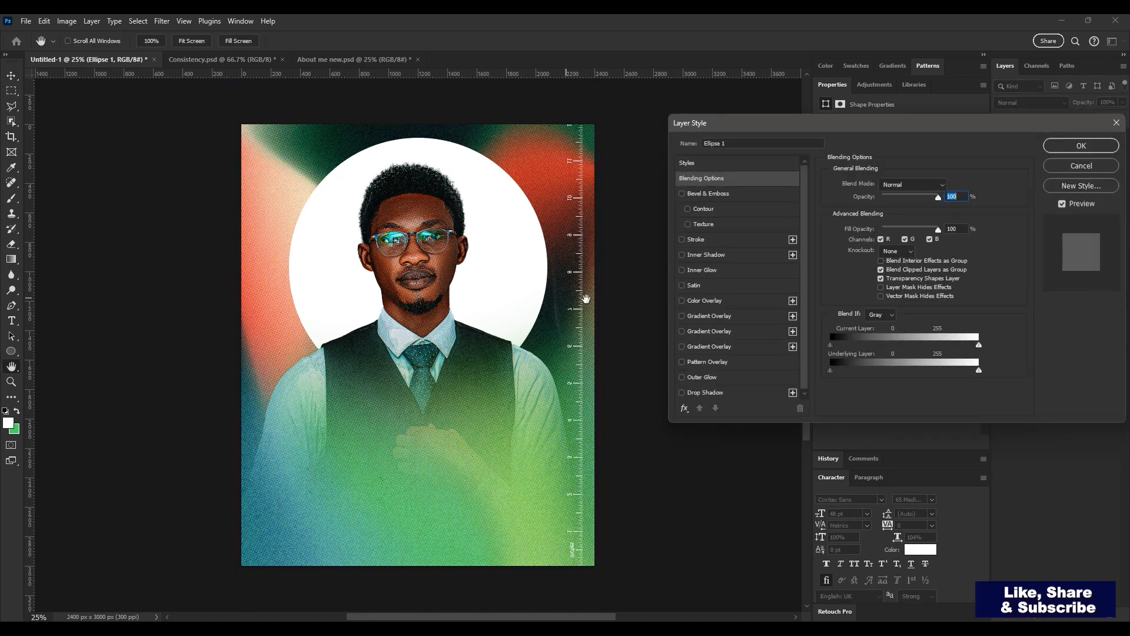
pyautogui.click(709, 346)
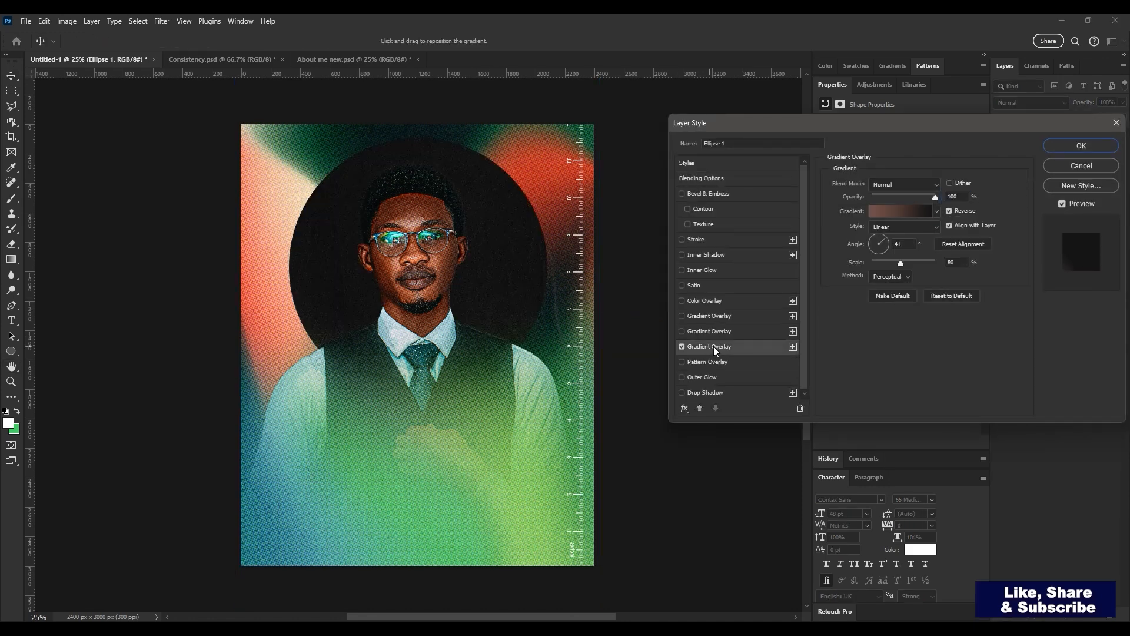
pyautogui.click(889, 209)
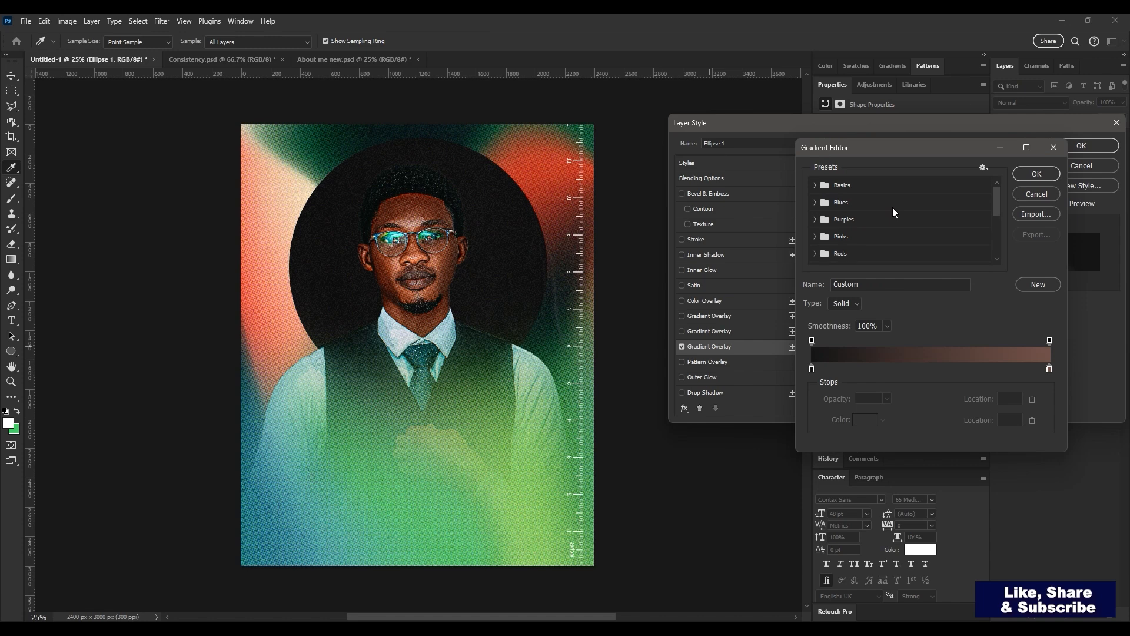
pyautogui.click(1020, 197)
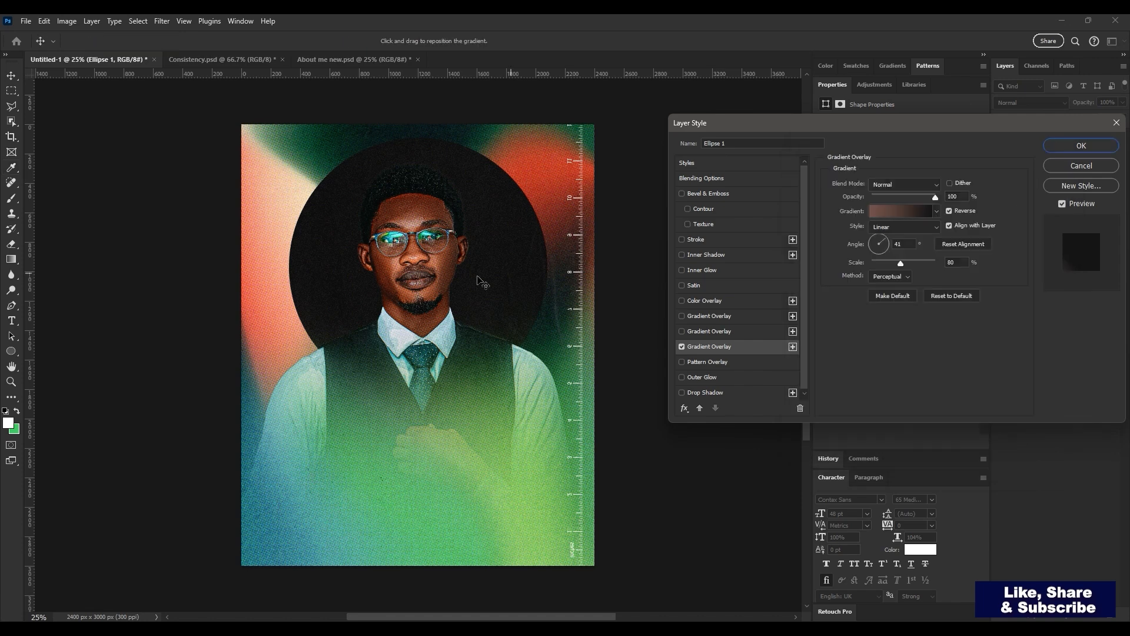
pyautogui.moveTo(474, 275); pyautogui.dragTo(614, 205)
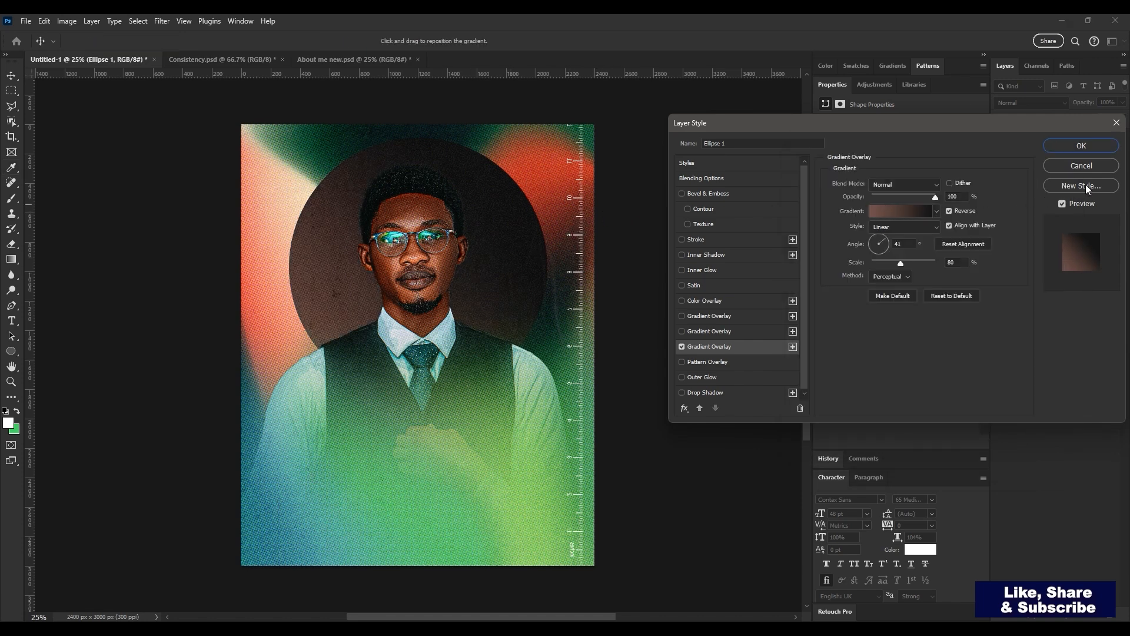
pyautogui.click(1103, 165)
pyautogui.click(1075, 340)
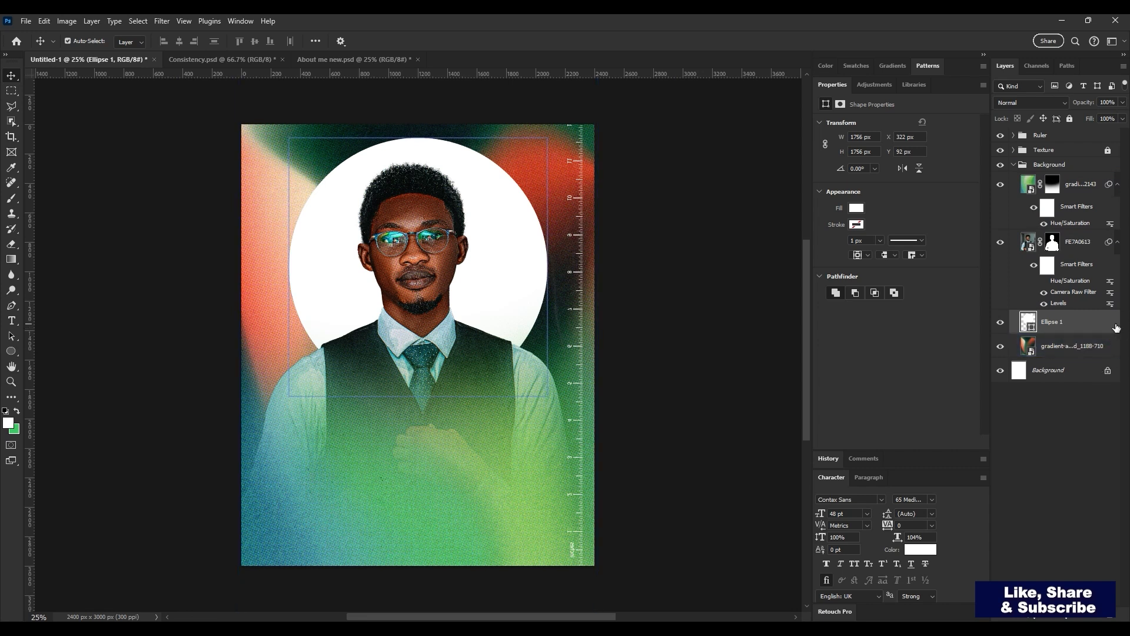
# Enable the lowest Gradient Overlay on the Ellipse 1 layer and shift its brown-to-black gradient across the circle
pyautogui.doubleClick(1117, 328)
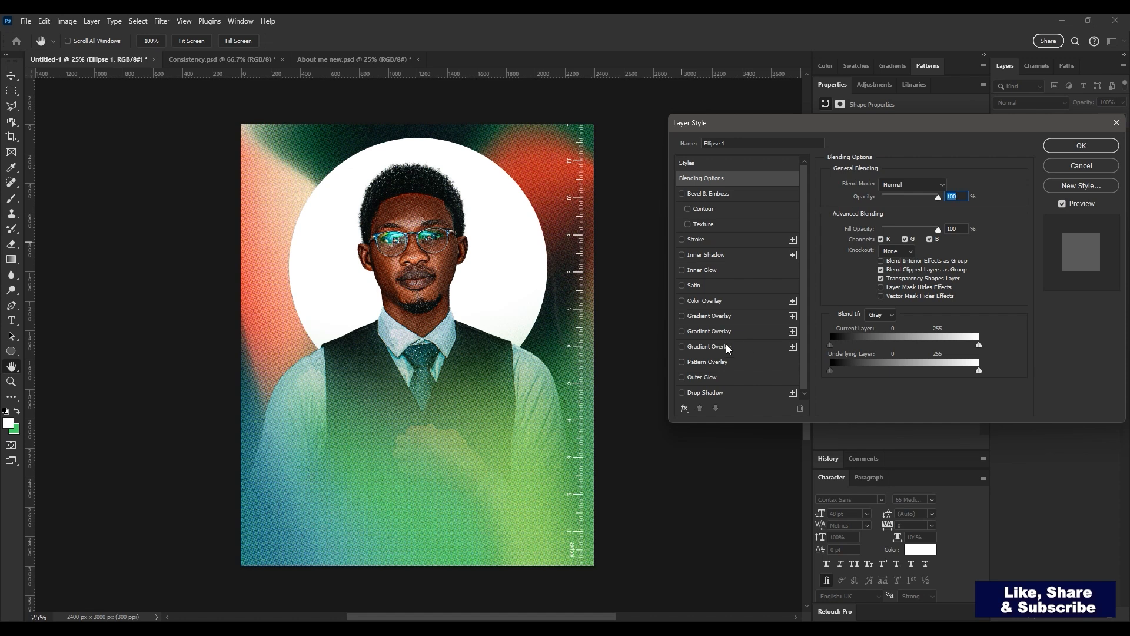
pyautogui.click(710, 346)
pyautogui.moveTo(338, 320); pyautogui.dragTo(556, 267)
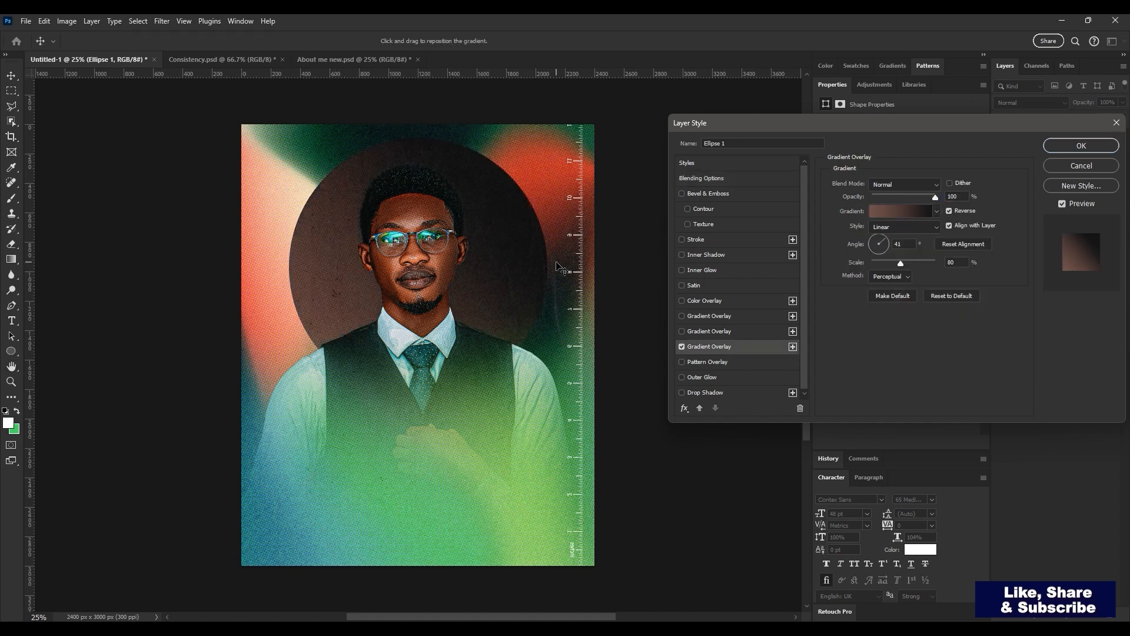
# Set the circle's gradient overlay to a 90° angle and a scale of 99%
pyautogui.click(902, 243)
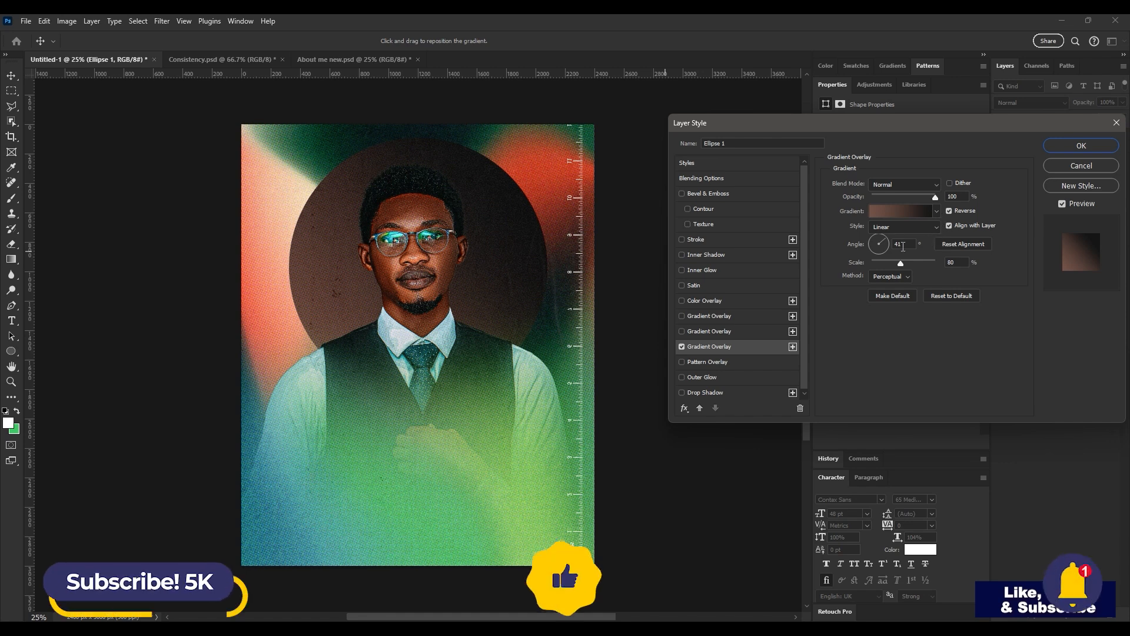
pyautogui.write('090')
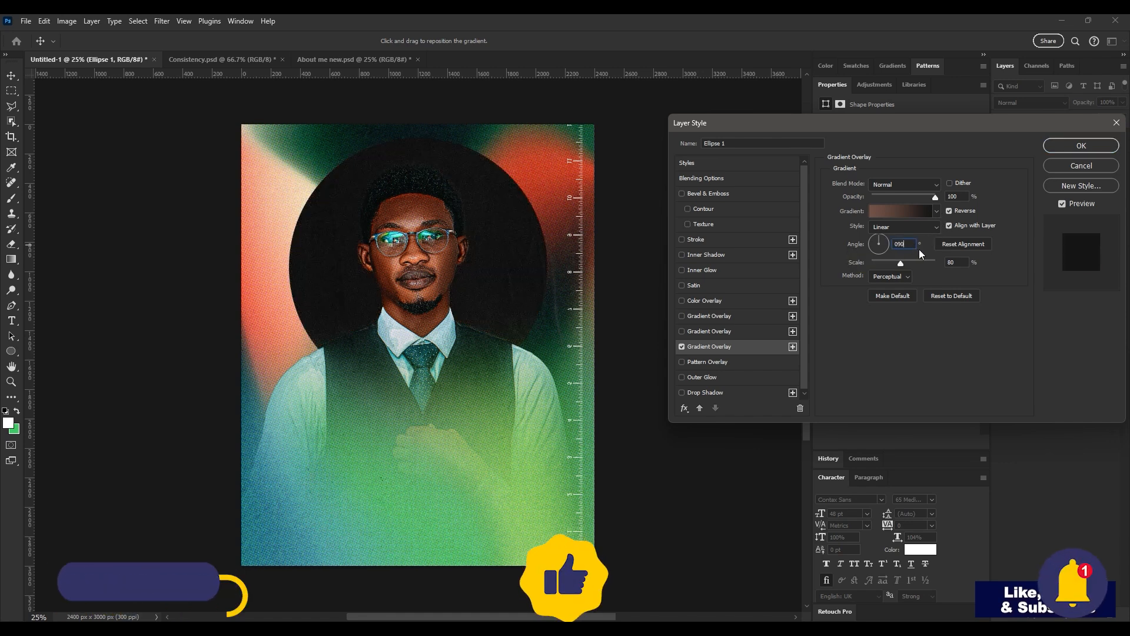
pyautogui.click(934, 261)
pyautogui.moveTo(934, 260); pyautogui.dragTo(908, 264)
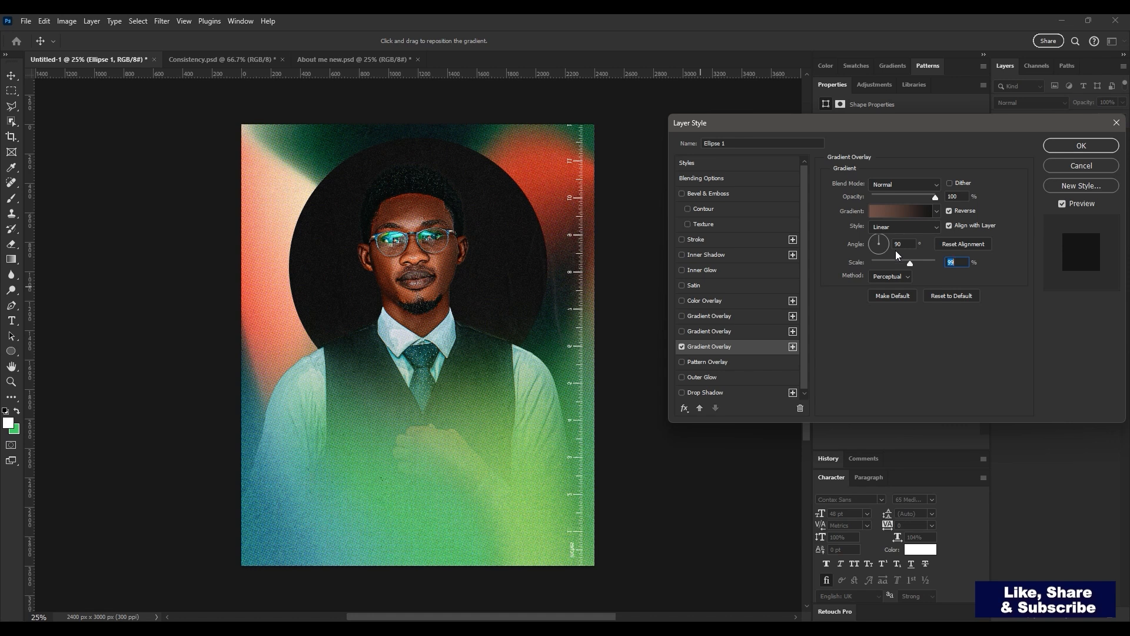
# Set the gradient overlay's angle to 7° and reposition the gradient within the circle
pyautogui.hotkey('shift', 'Tab')
pyautogui.write('75')
pyautogui.write('0')
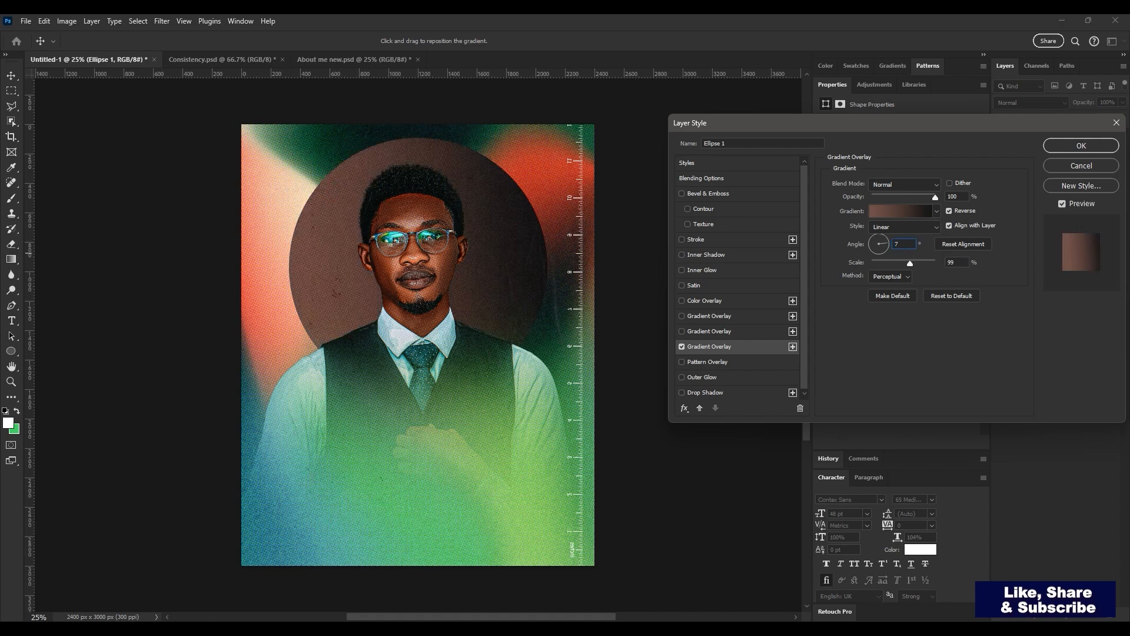
pyautogui.press('Return')
pyautogui.moveTo(481, 289); pyautogui.dragTo(429, 275)
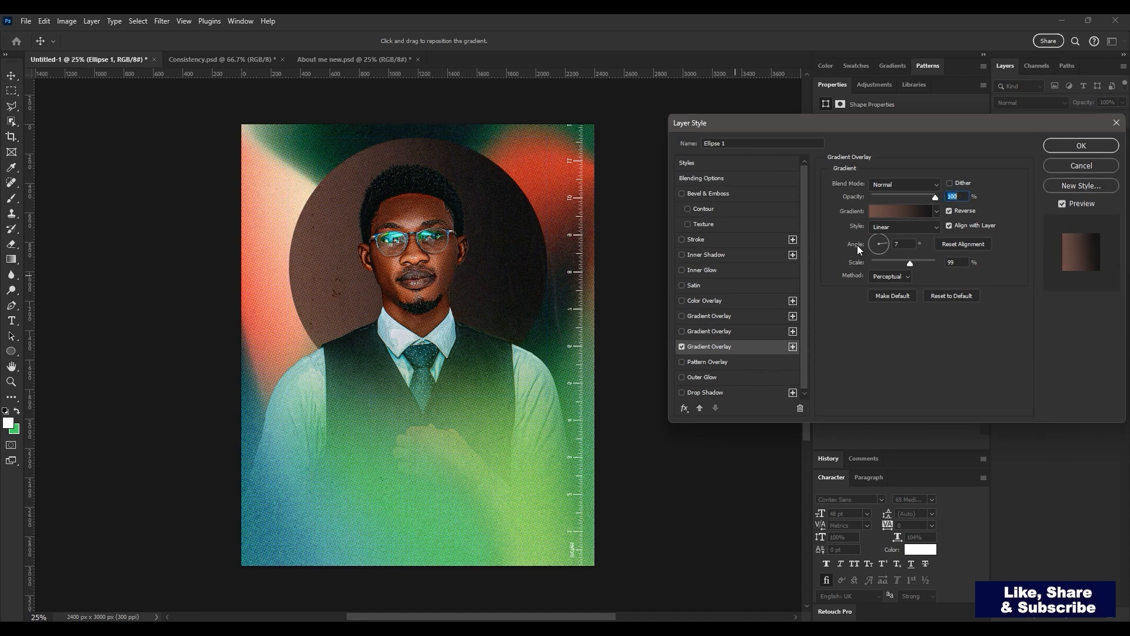
# Recolour the gradient's black stop to light green #accb6c, sampled from the lower part of the design
pyautogui.click(897, 210)
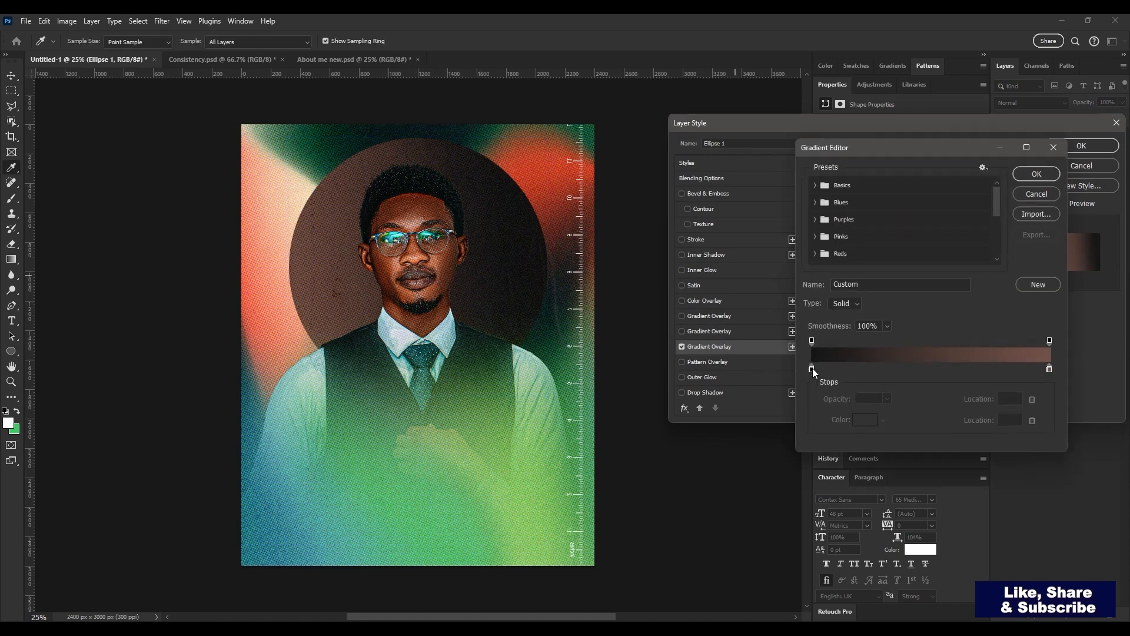
pyautogui.doubleClick(812, 369)
pyautogui.click(495, 391)
pyautogui.click(518, 434)
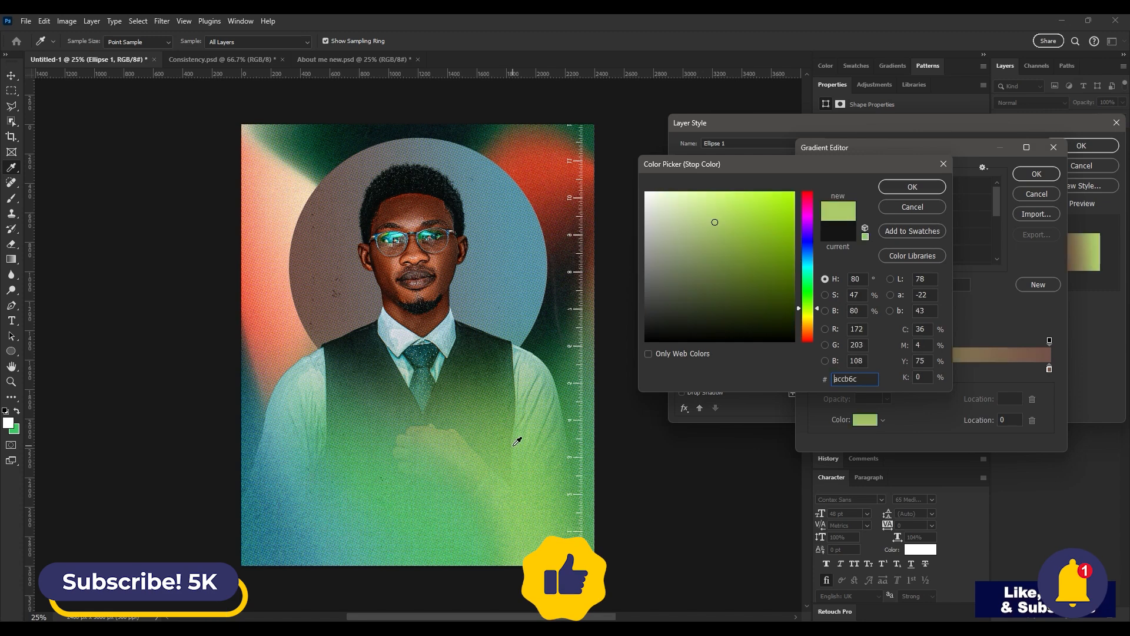
pyautogui.press('Return')
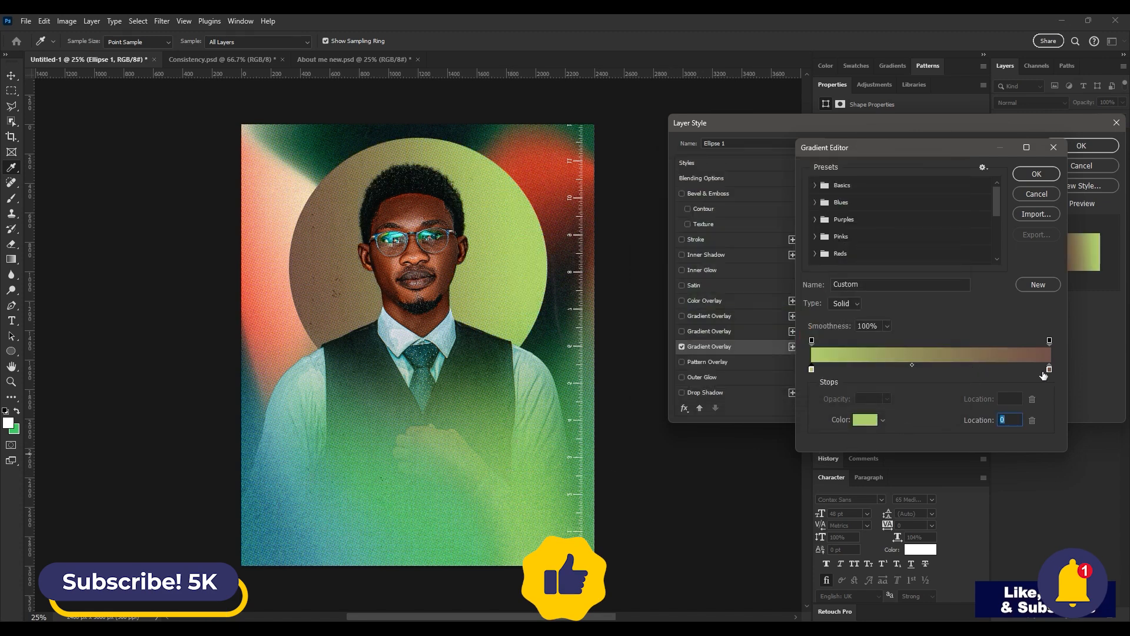
pyautogui.doubleClick(1050, 369)
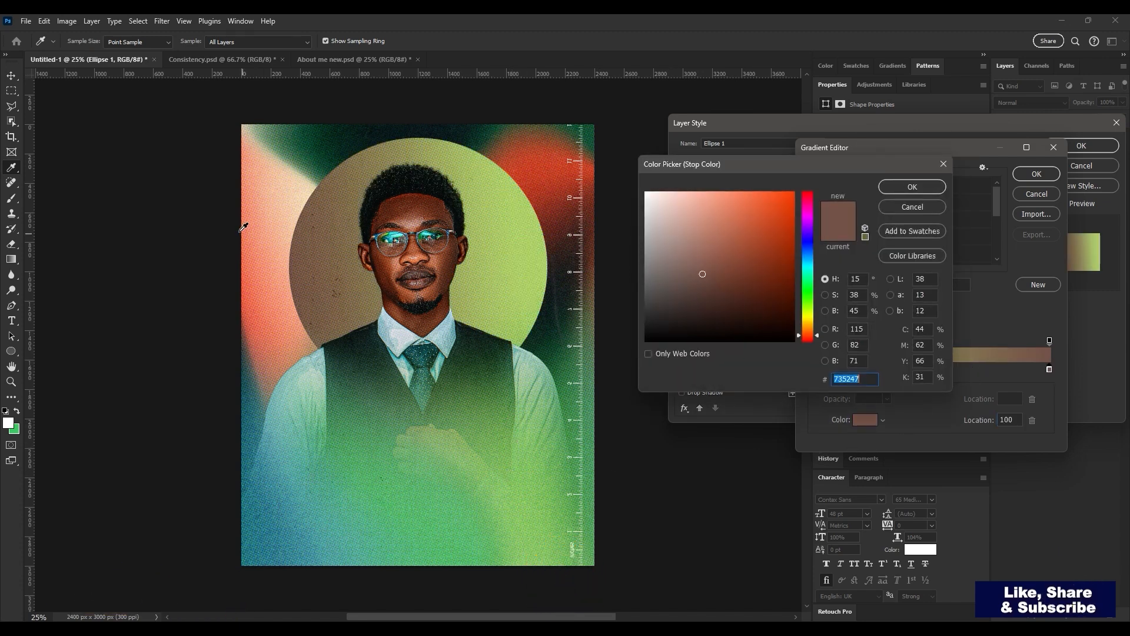
pyautogui.click(265, 191)
pyautogui.click(561, 168)
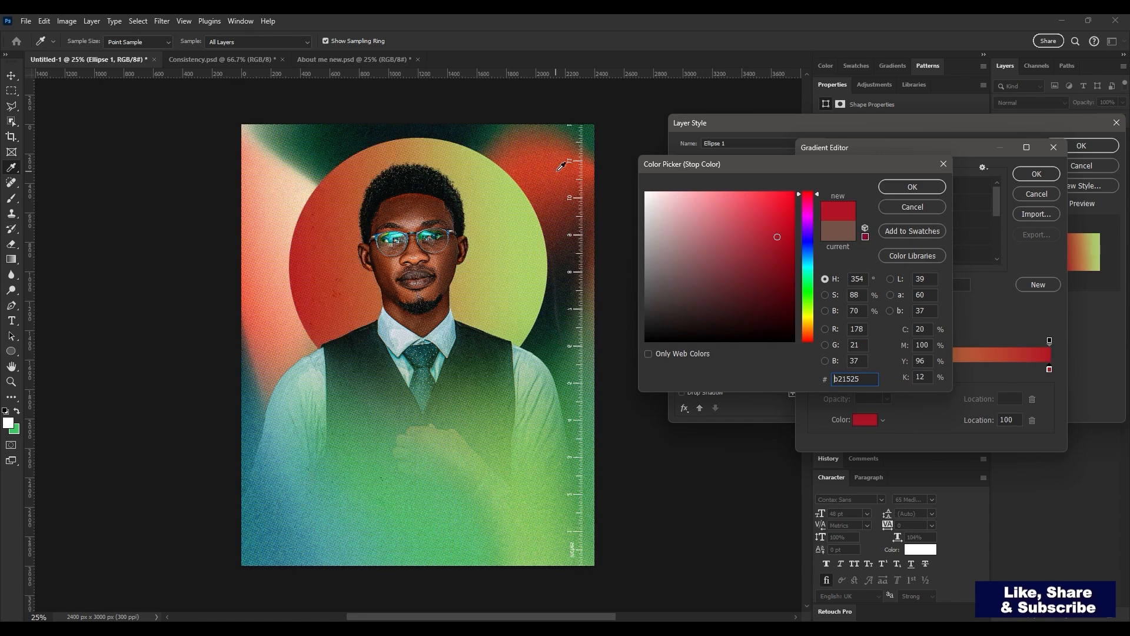
pyautogui.press('Return')
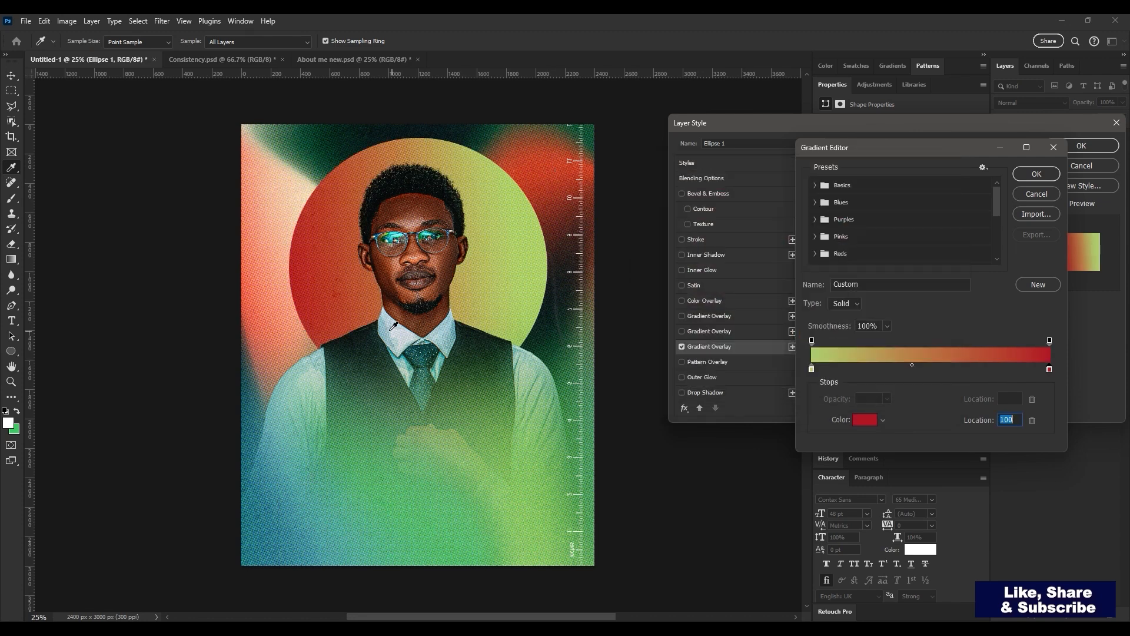
pyautogui.press('Return')
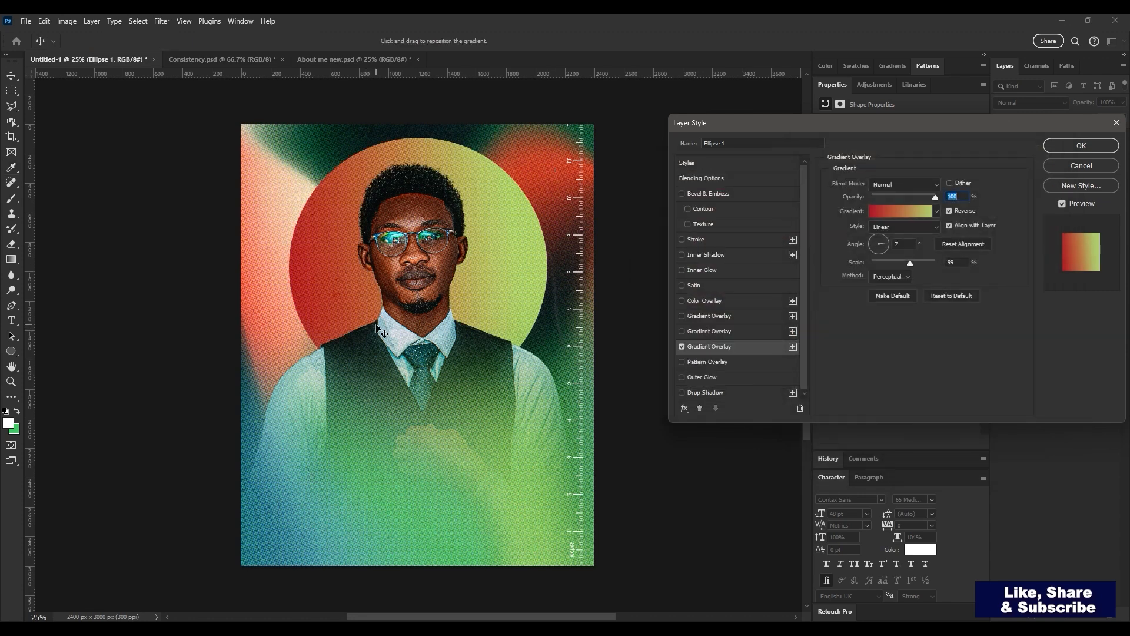
pyautogui.moveTo(380, 331); pyautogui.dragTo(418, 320)
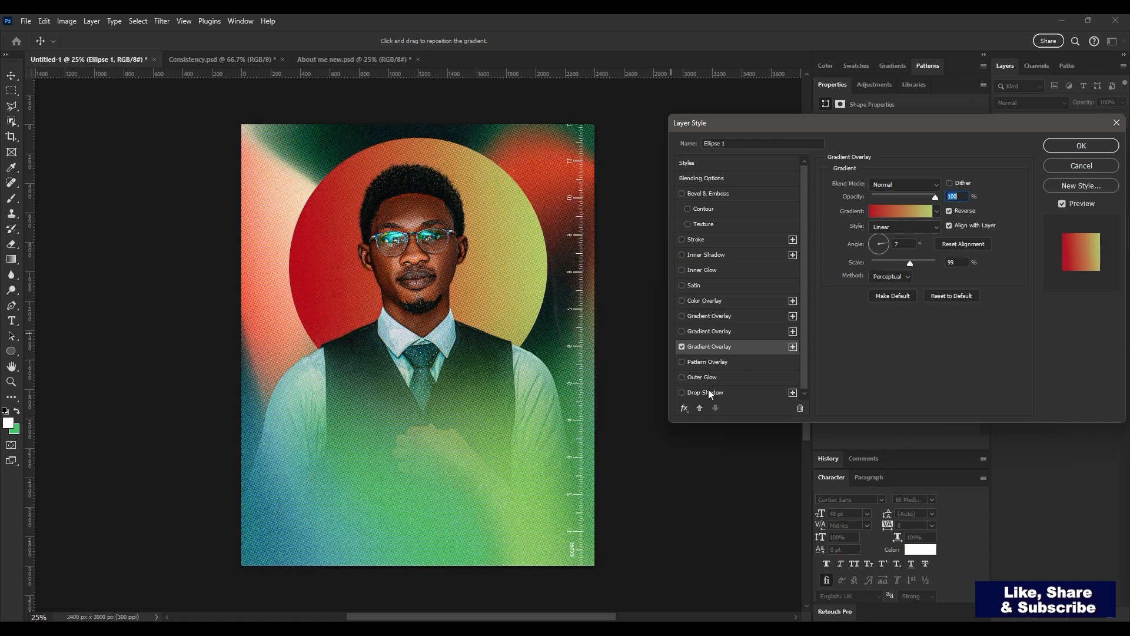
pyautogui.click(725, 379)
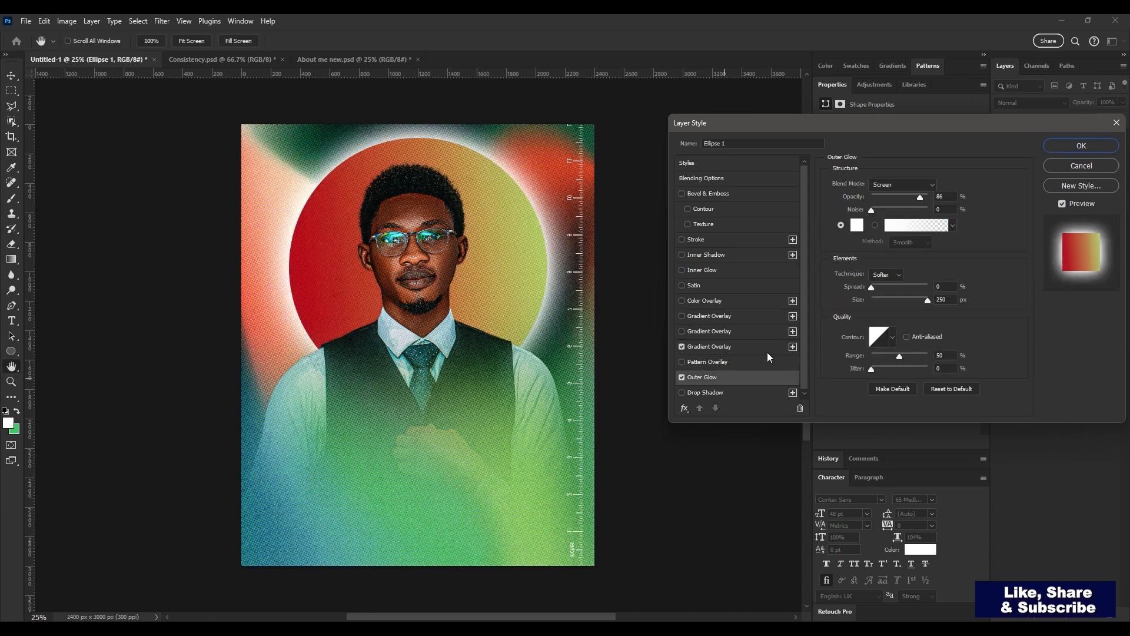
pyautogui.click(1082, 165)
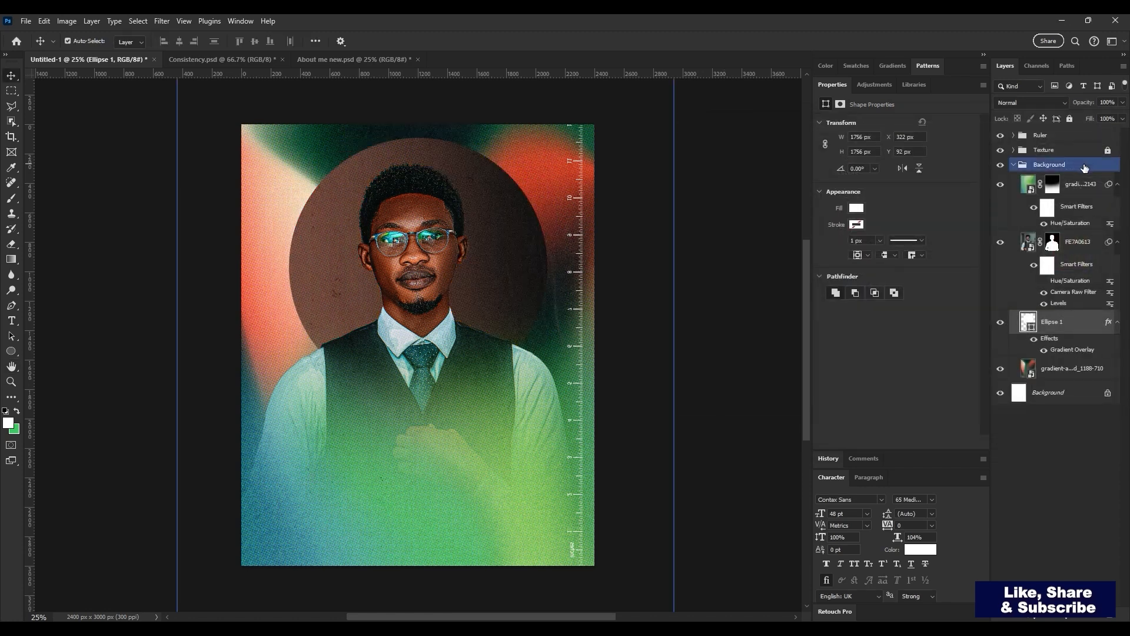
# Recolour the brown stop of the Ellipse 1 gradient overlay to red #a54330, sampled from the design's upper right
pyautogui.doubleClick(1062, 350)
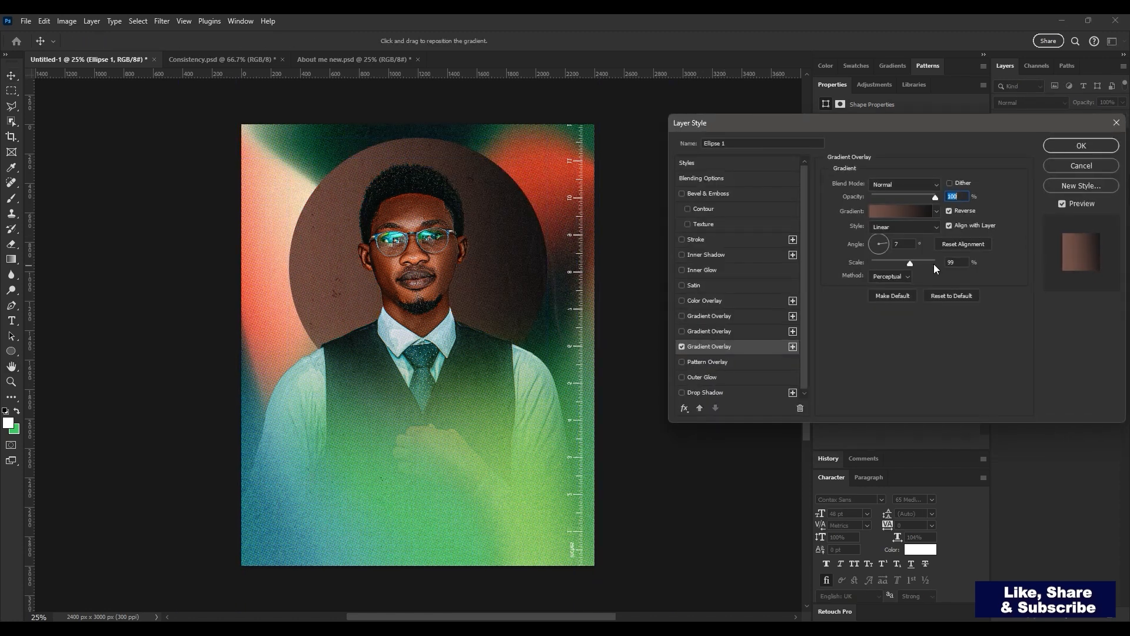
pyautogui.click(906, 213)
pyautogui.doubleClick(1050, 370)
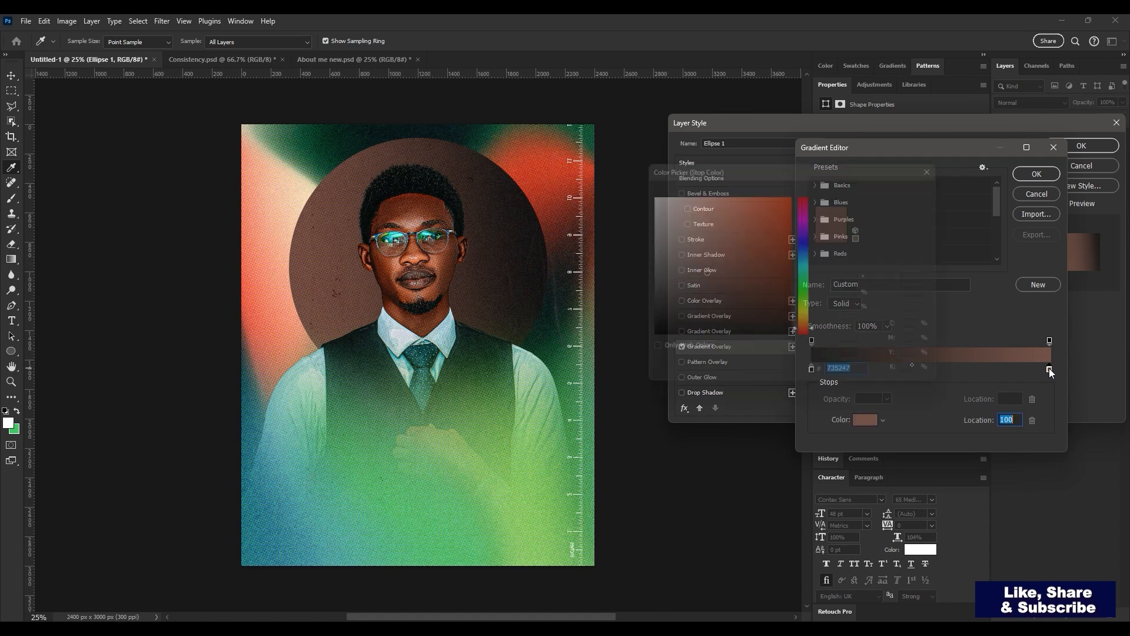
pyautogui.click(269, 218)
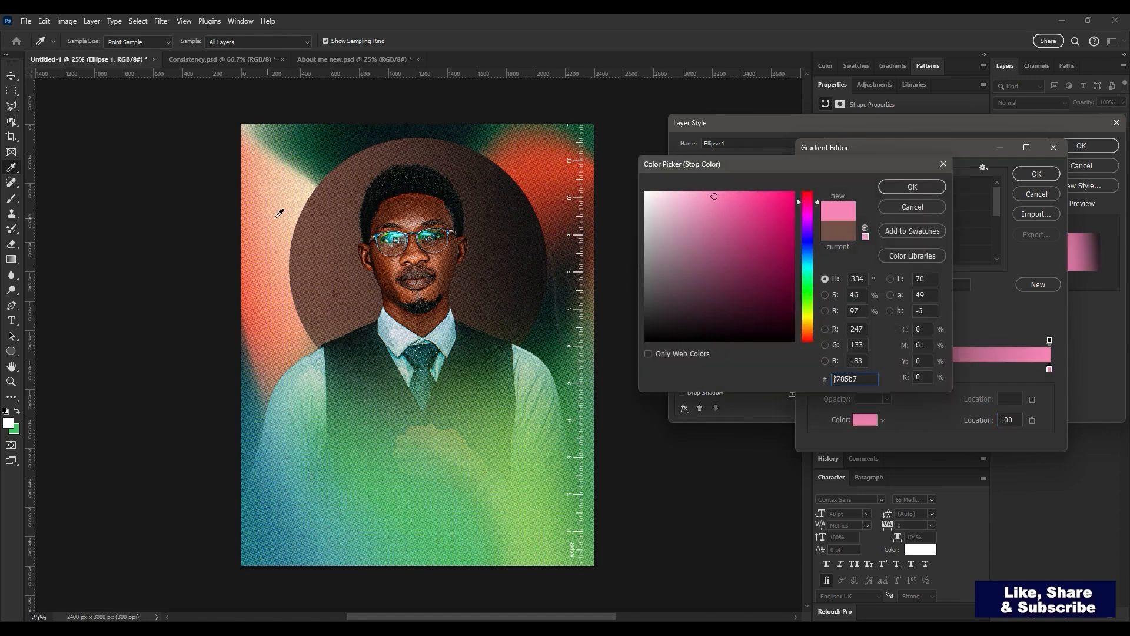
pyautogui.click(548, 166)
pyautogui.press('Return')
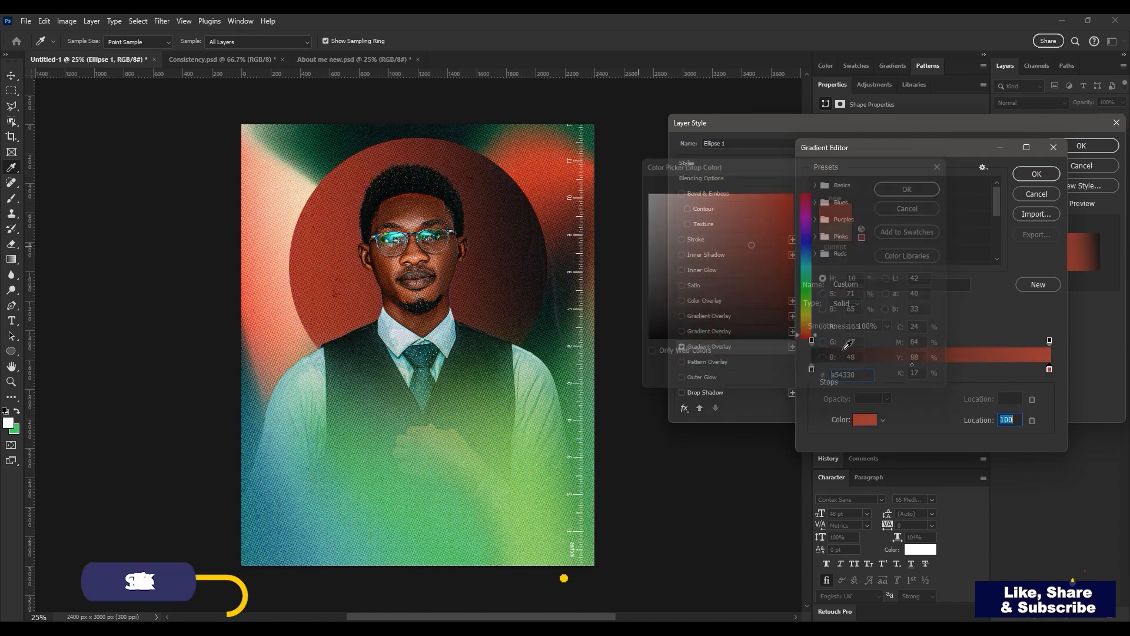
# Recolour the gradient's black stop to a light green sampled from the lower part of the portrait and apply the overlay
pyautogui.doubleClick(812, 369)
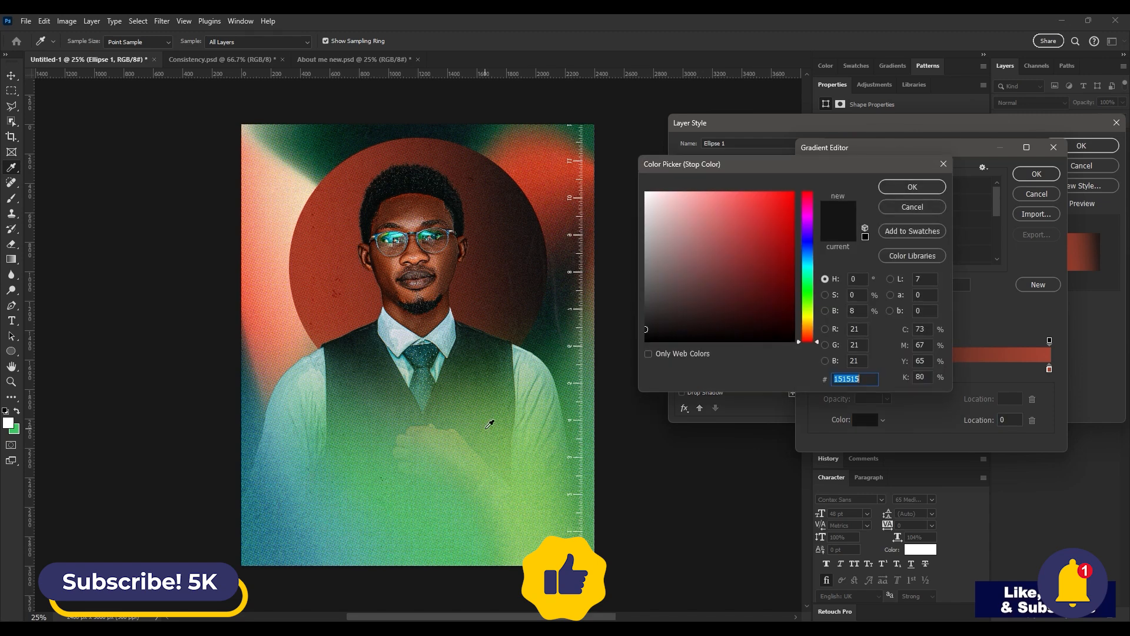
pyautogui.click(499, 442)
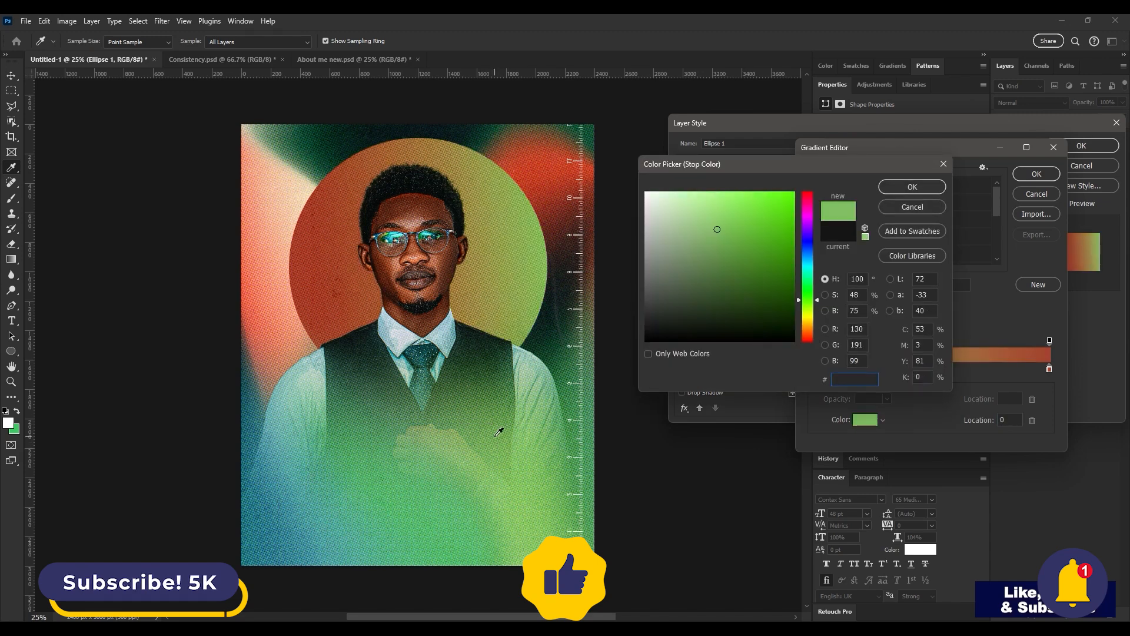
pyautogui.click(499, 430)
pyautogui.press('Return')
pyautogui.press('Return')
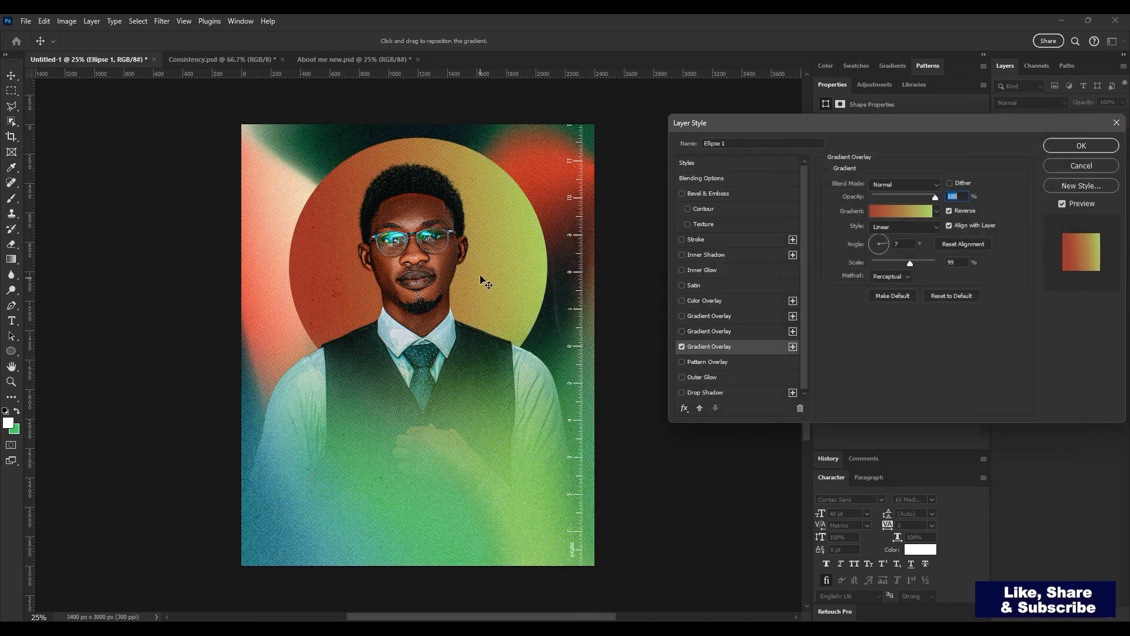
pyautogui.press('Return')
pyautogui.press('v')
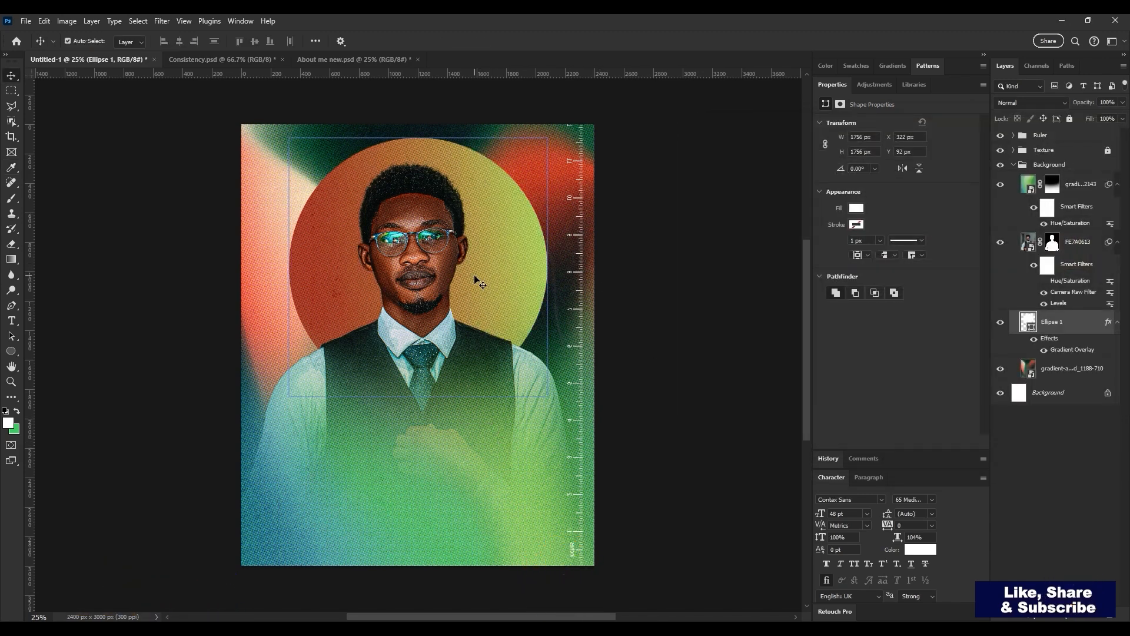
# Convert the Ellipse 1 shape to a smart object and apply a Gaussian Blur with a 47-pixel radius
pyautogui.click(163, 22)
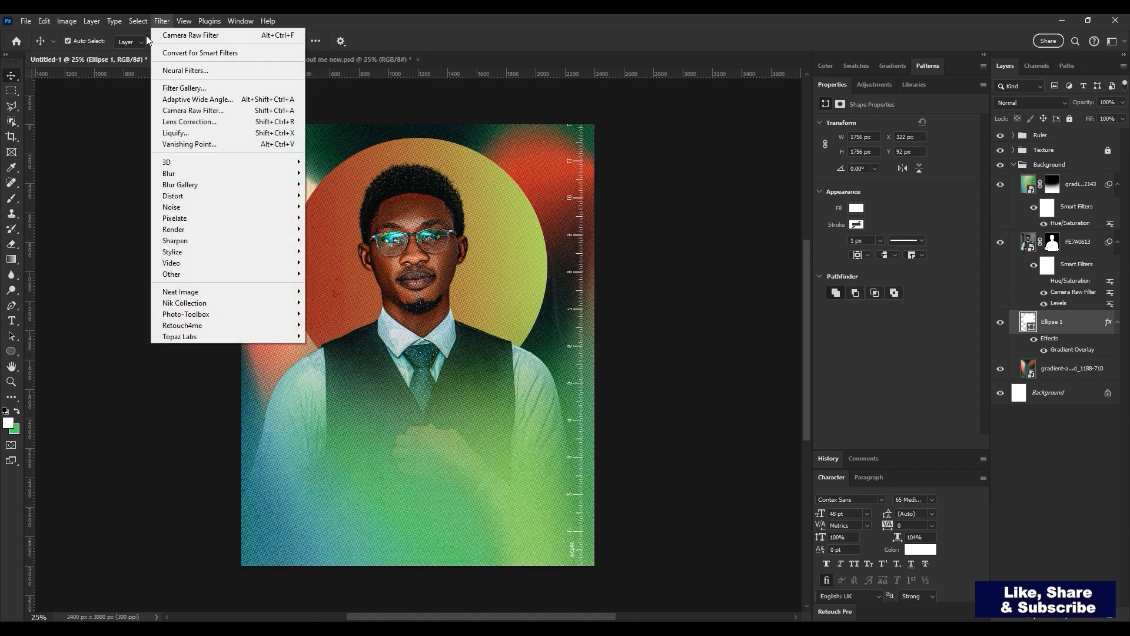
pyautogui.moveTo(219, 178)
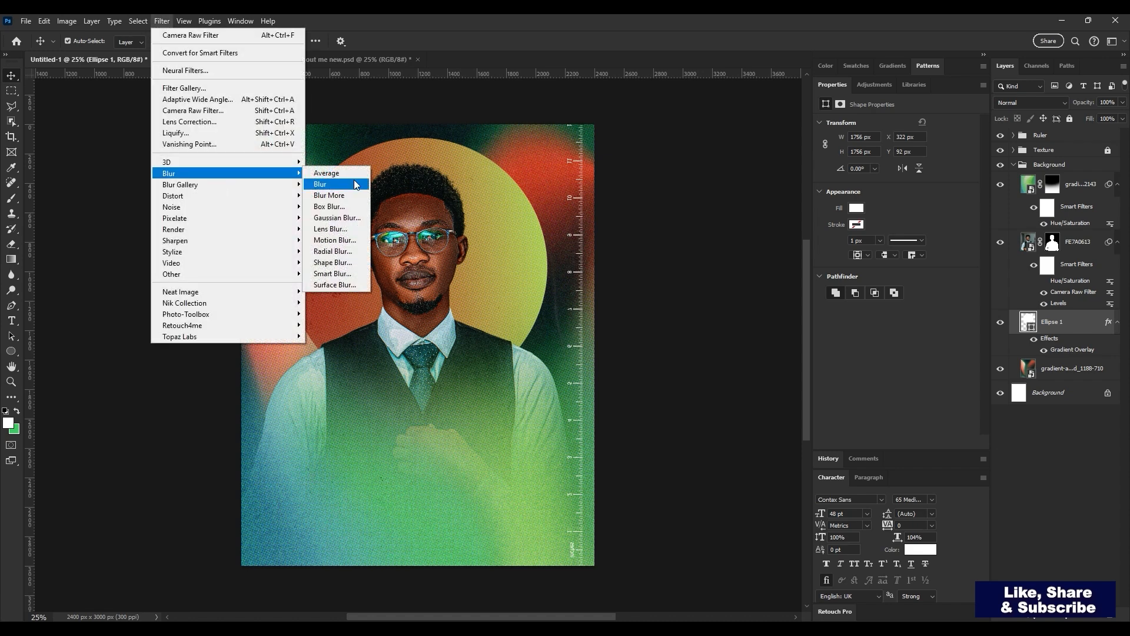
pyautogui.click(348, 218)
pyautogui.click(540, 244)
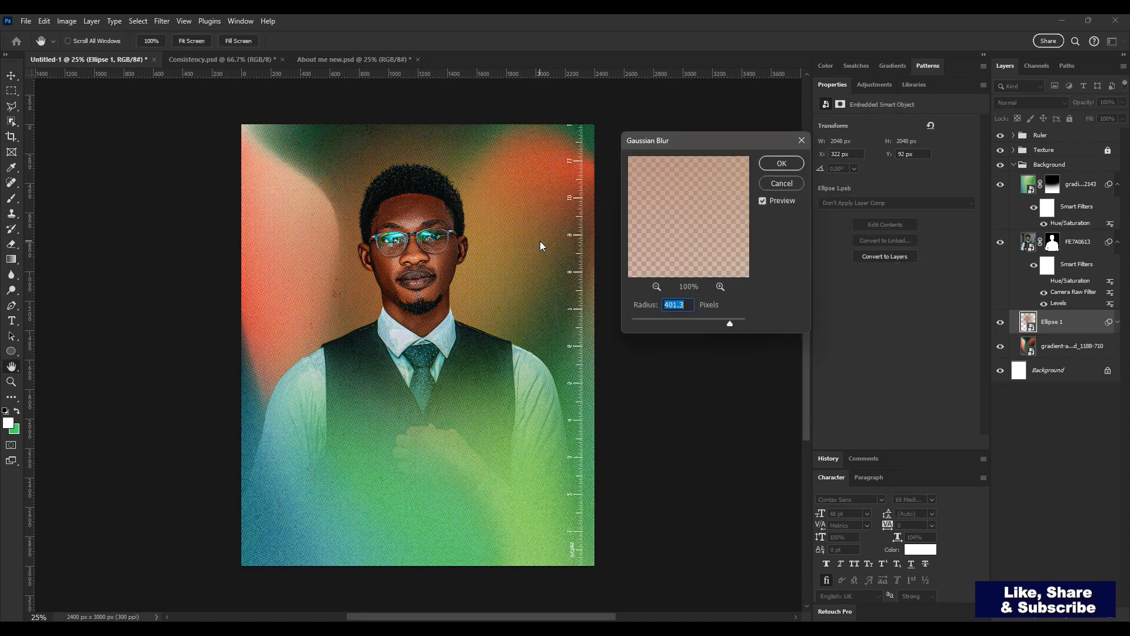
pyautogui.scroll(-5, 540, 241)
pyautogui.click(659, 319)
pyautogui.moveTo(658, 318); pyautogui.dragTo(694, 322)
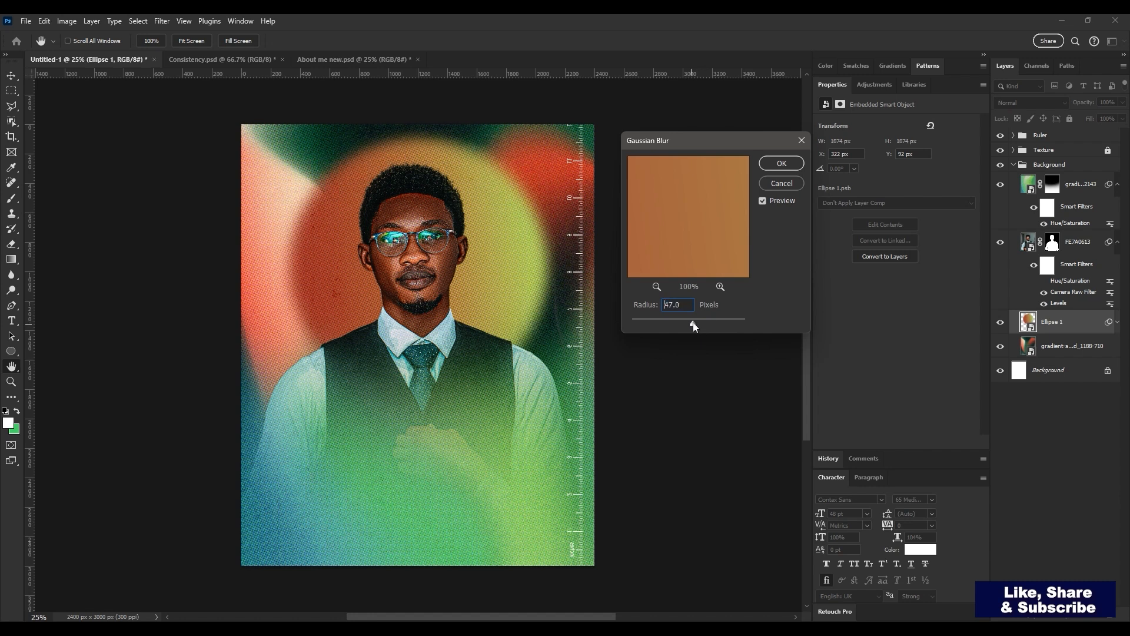
pyautogui.press('Return')
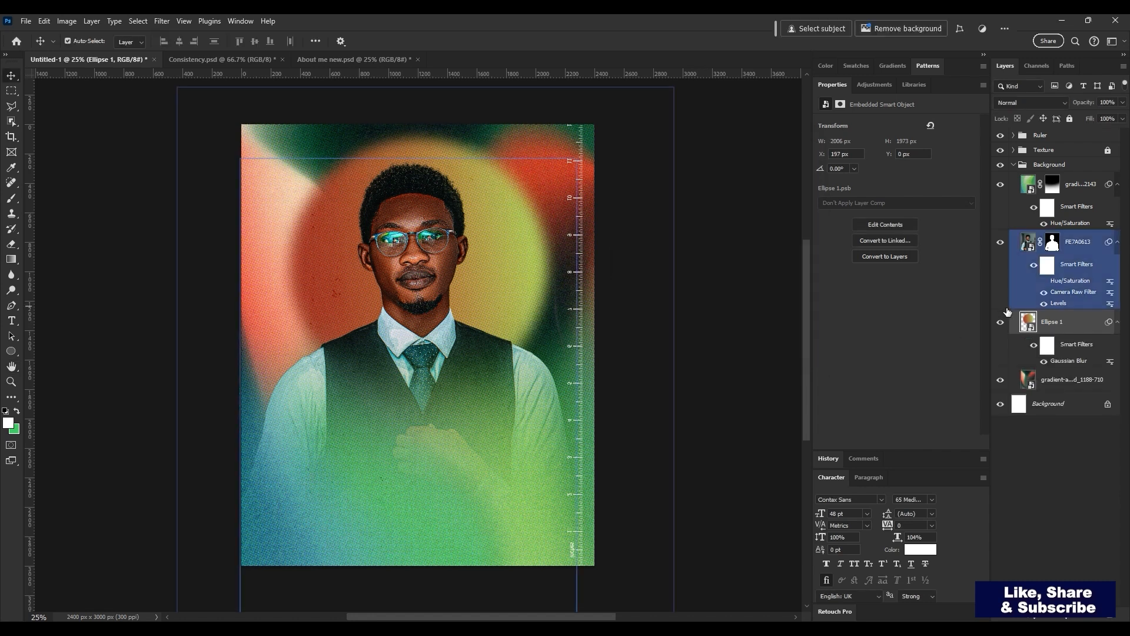
# Add an Outer Glow to the Ellipse 1 layer and set its colour to light green #92d877
pyautogui.doubleClick(1092, 328)
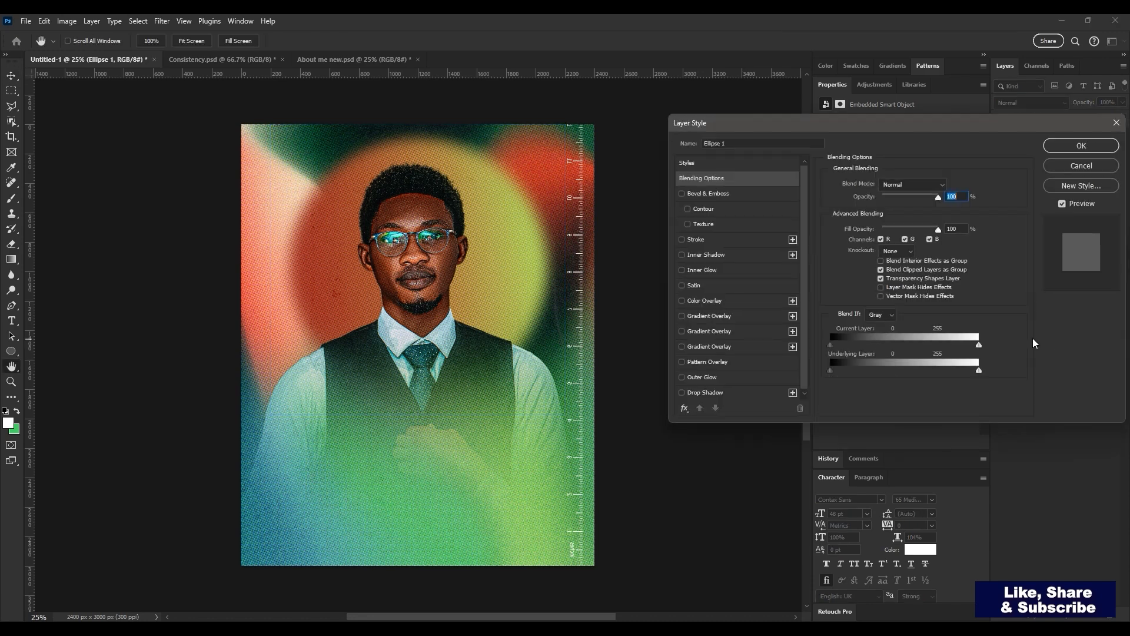
pyautogui.click(705, 379)
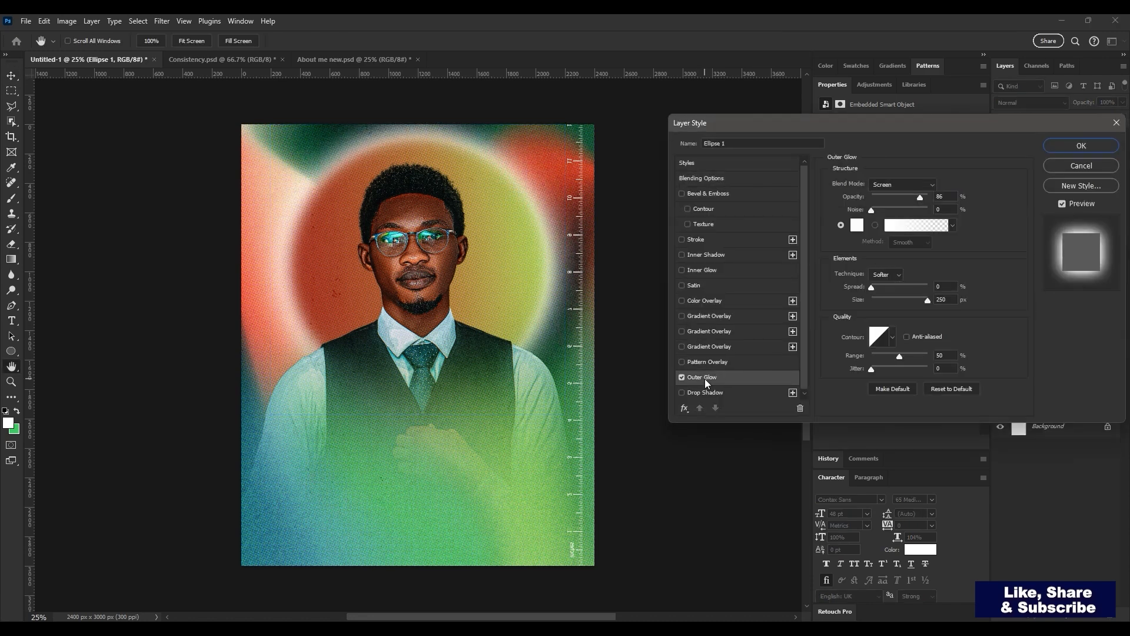
pyautogui.click(857, 225)
pyautogui.click(503, 456)
pyautogui.click(497, 475)
pyautogui.click(473, 478)
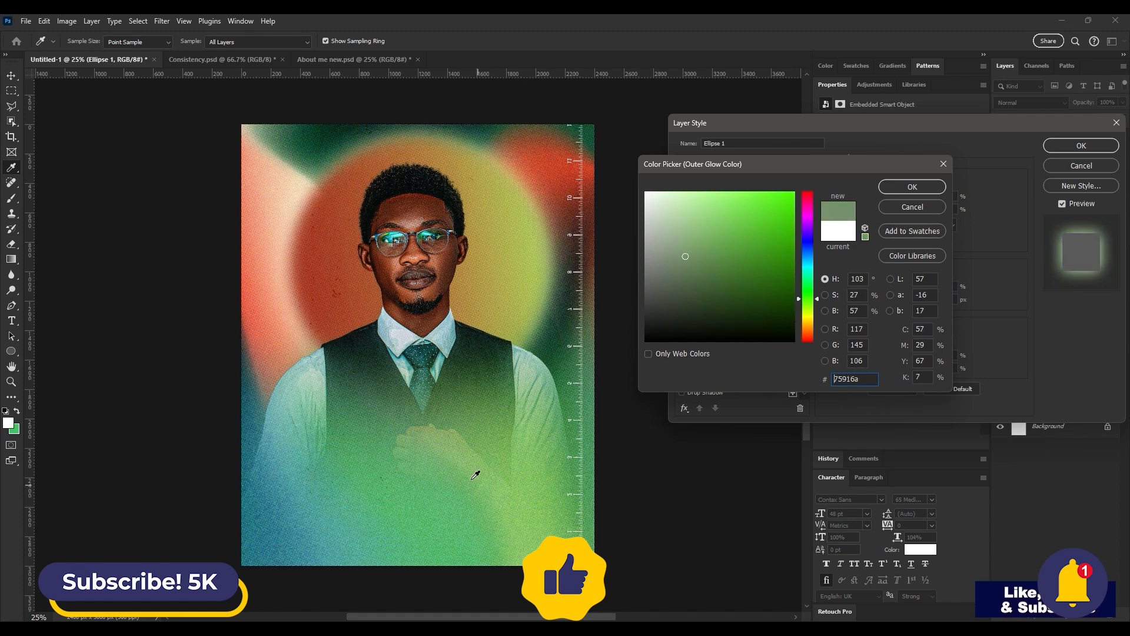
pyautogui.click(713, 215)
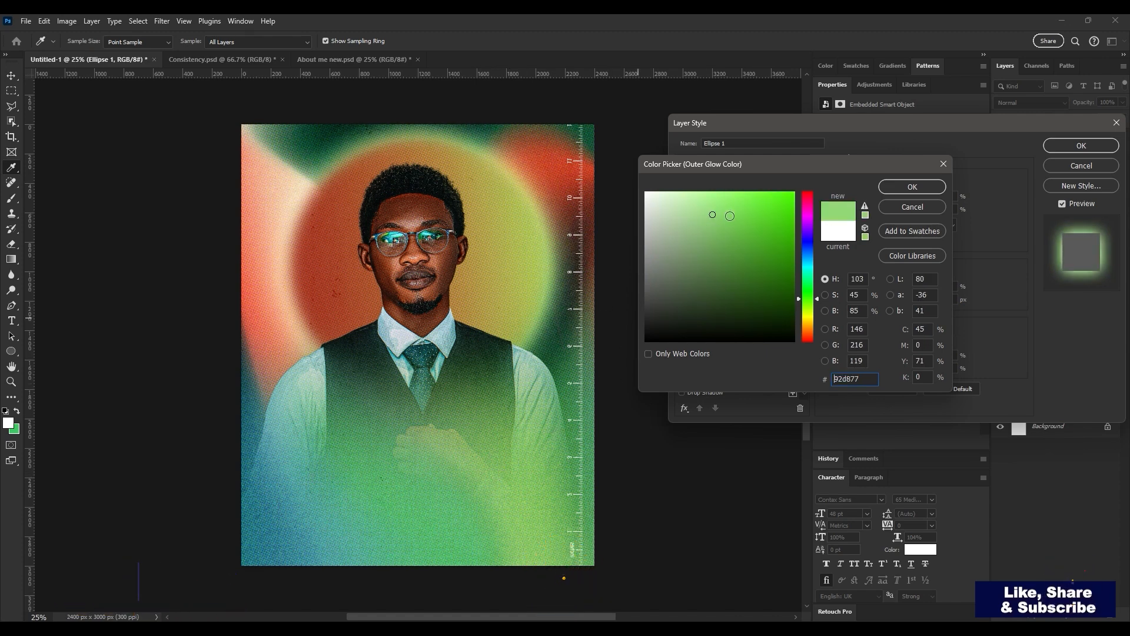
pyautogui.press('Return')
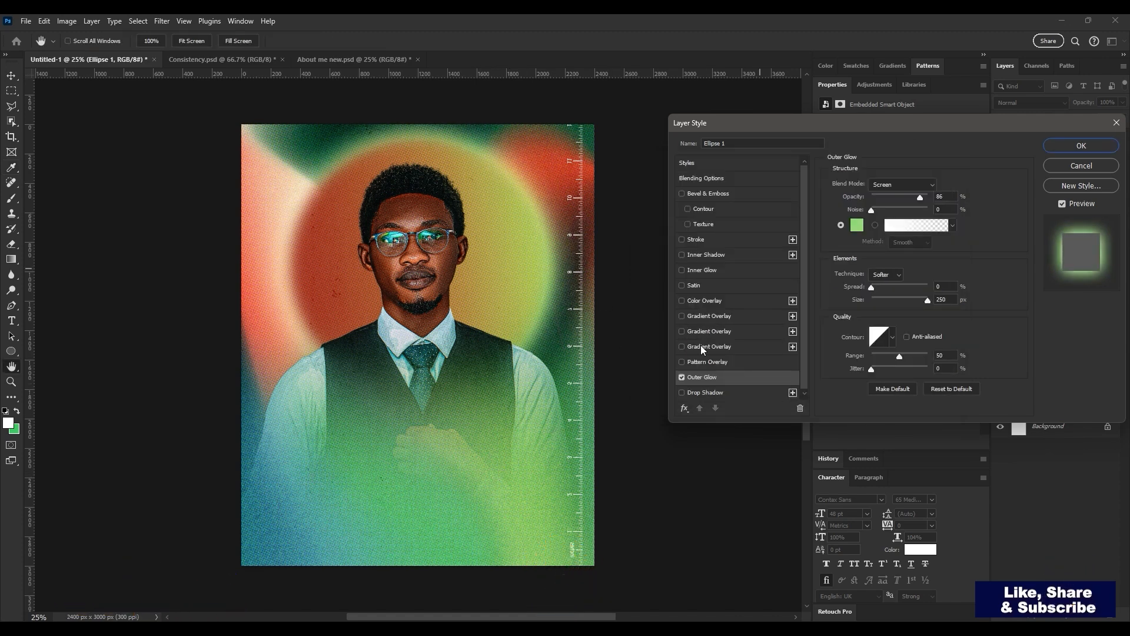
# Add an Inner Glow in green #3ccc62 to the circle and set its opacity to 100%
pyautogui.click(705, 269)
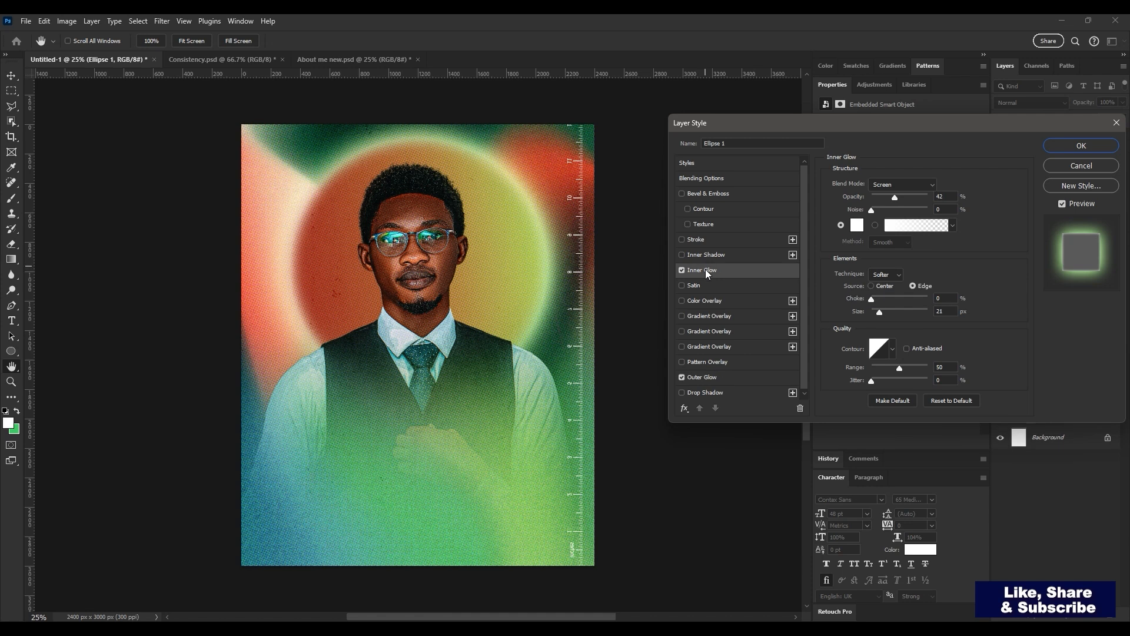
pyautogui.click(857, 225)
pyautogui.click(451, 459)
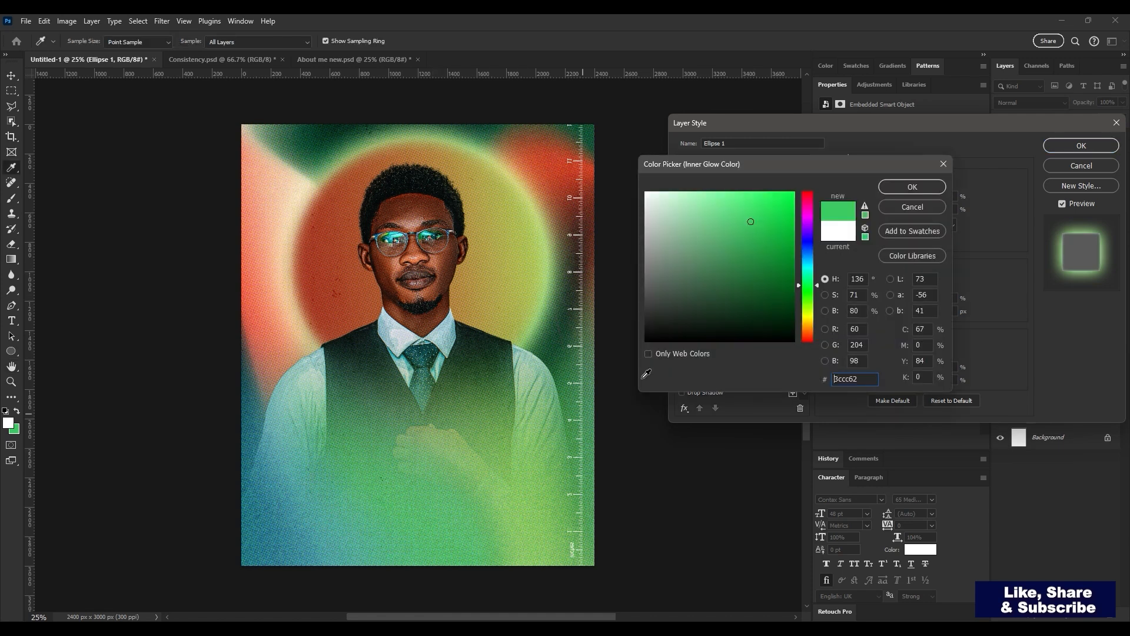
pyautogui.press('Return')
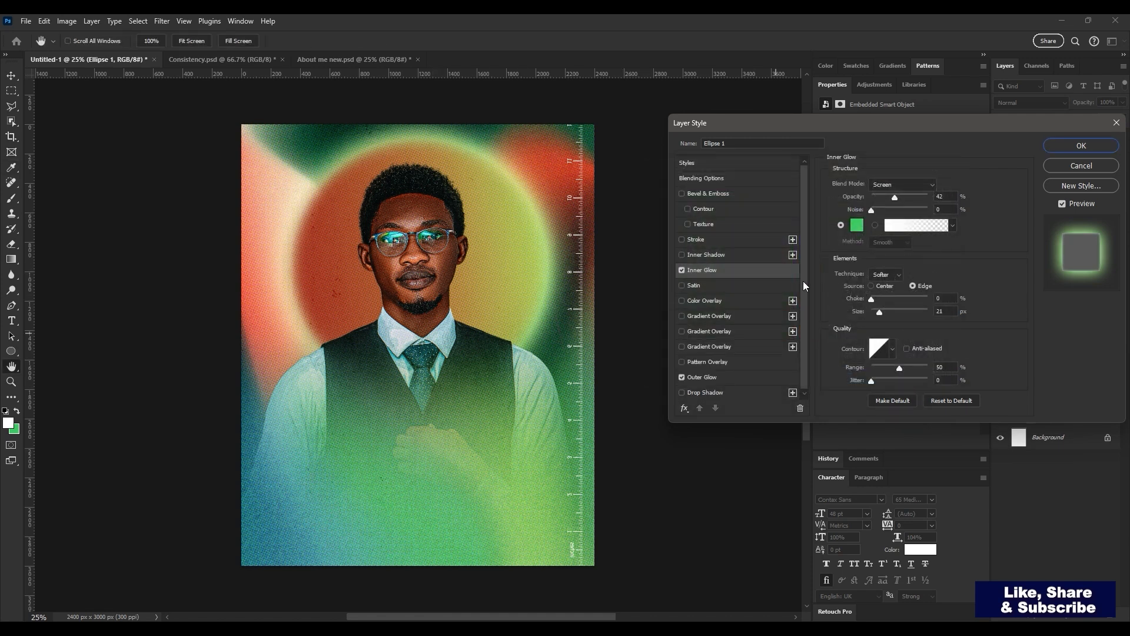
pyautogui.moveTo(894, 199); pyautogui.dragTo(945, 196)
# Try other blend modes for the inner glow, including Normal, and set it back to Screen
pyautogui.click(892, 186)
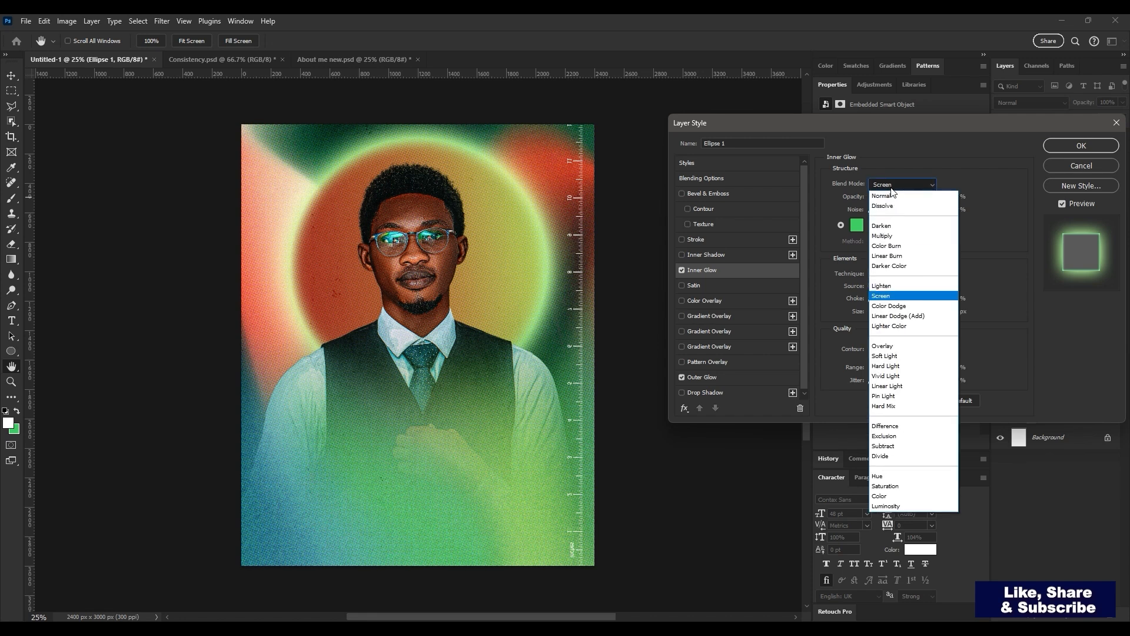
pyautogui.press('Down')
pyautogui.press('Down')
pyautogui.press('Up')
pyautogui.press('Up')
pyautogui.press('Up')
pyautogui.press('Up')
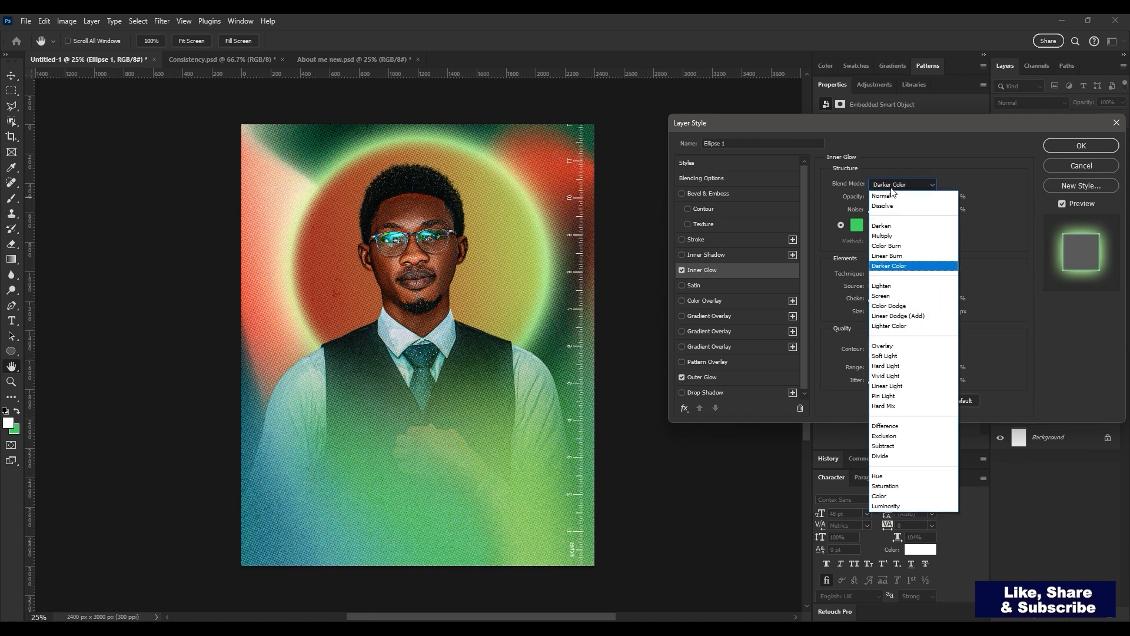
pyautogui.click(892, 190)
pyautogui.click(892, 187)
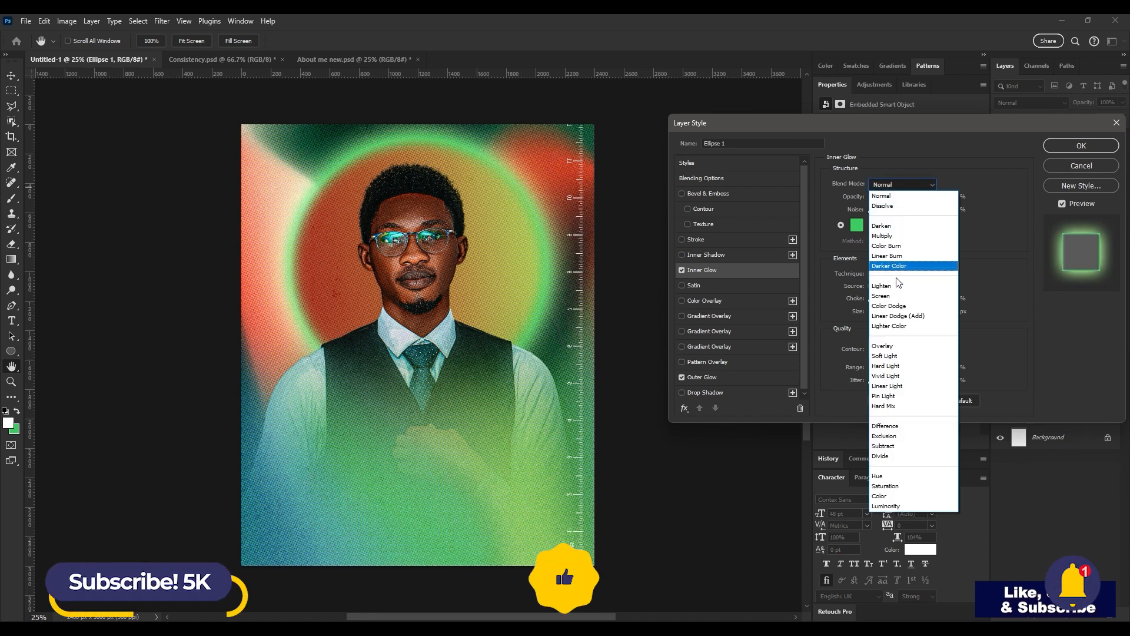
pyautogui.click(896, 293)
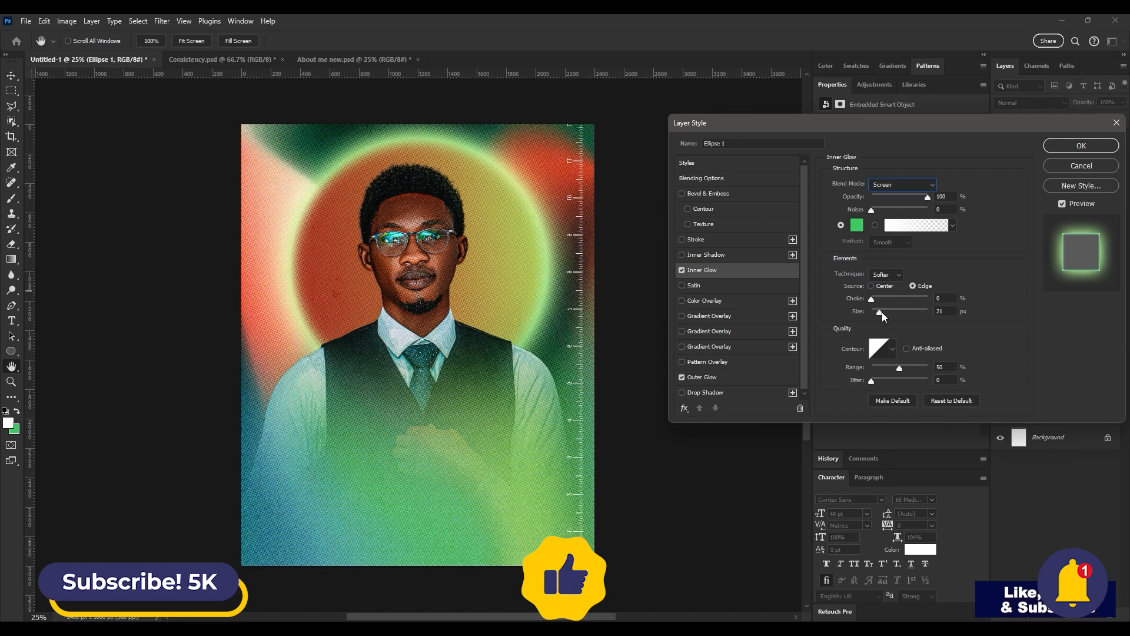
# Set the inner glow's size to 136 px
pyautogui.moveTo(880, 313); pyautogui.dragTo(905, 319)
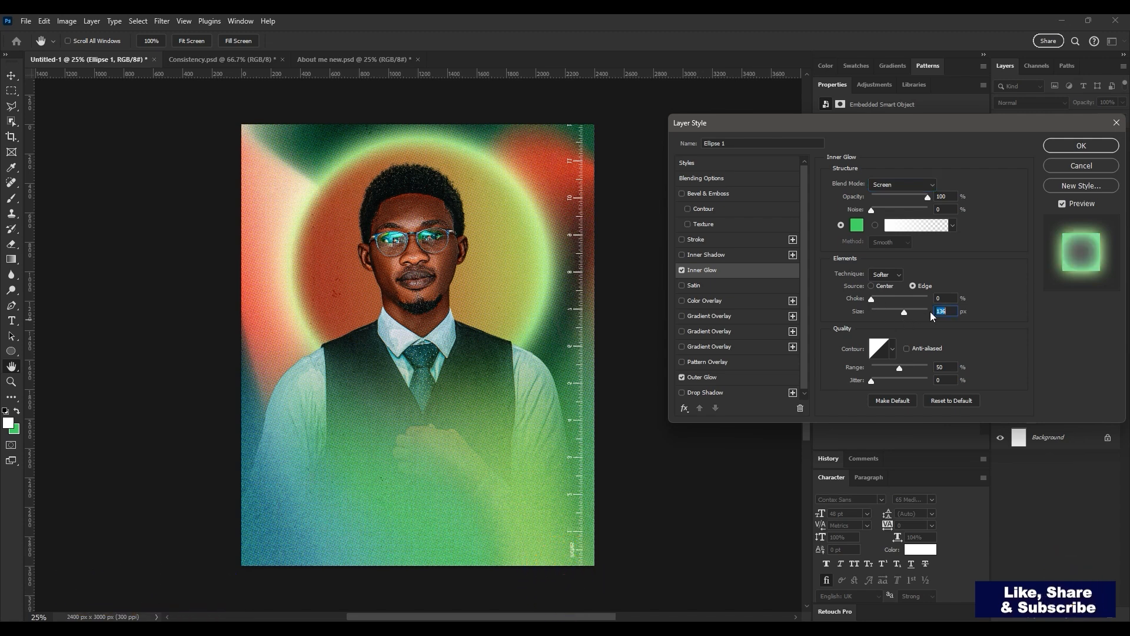
pyautogui.moveTo(872, 212); pyautogui.dragTo(691, 233)
# Change the outer glow colour of the Ellipse 1 circle to light orange #ffc486 and apply the layer style
pyautogui.click(702, 378)
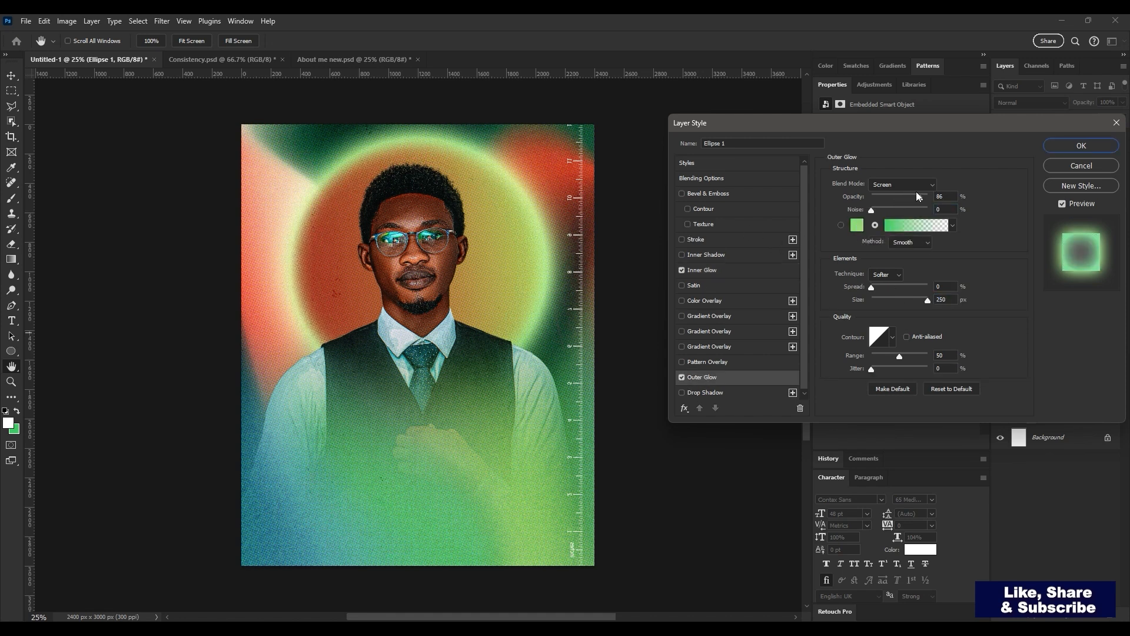
pyautogui.moveTo(916, 192)
pyautogui.mouseDown()
pyautogui.moveTo(948, 200)
pyautogui.moveTo(908, 208)
pyautogui.moveTo(918, 207)
pyautogui.mouseUp()
pyautogui.click(856, 225)
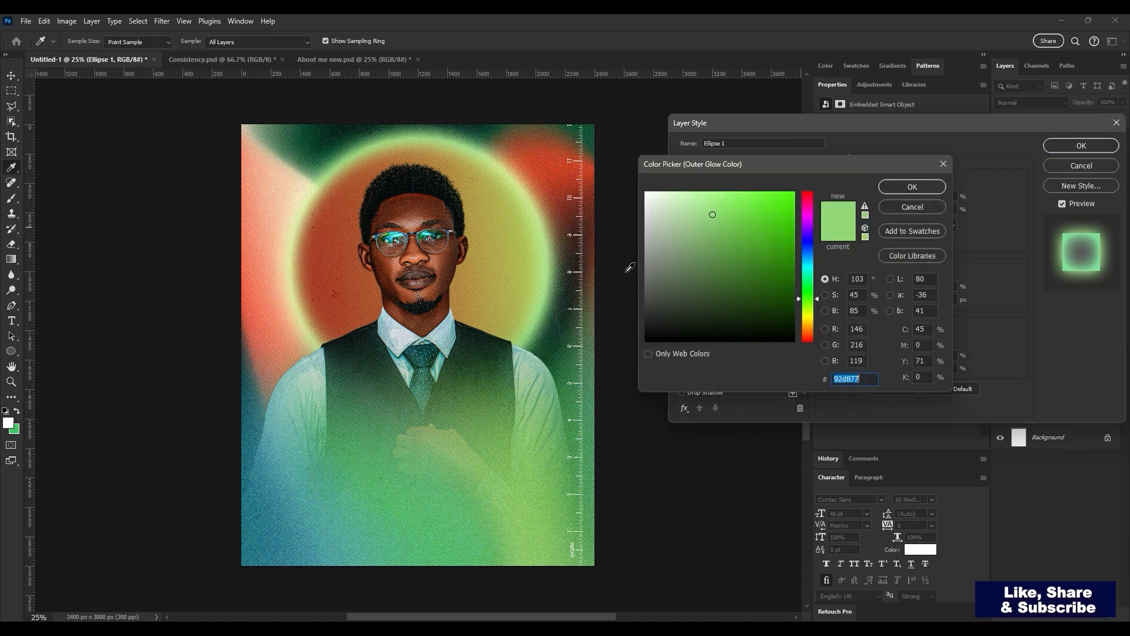
pyautogui.click(480, 292)
pyautogui.click(716, 195)
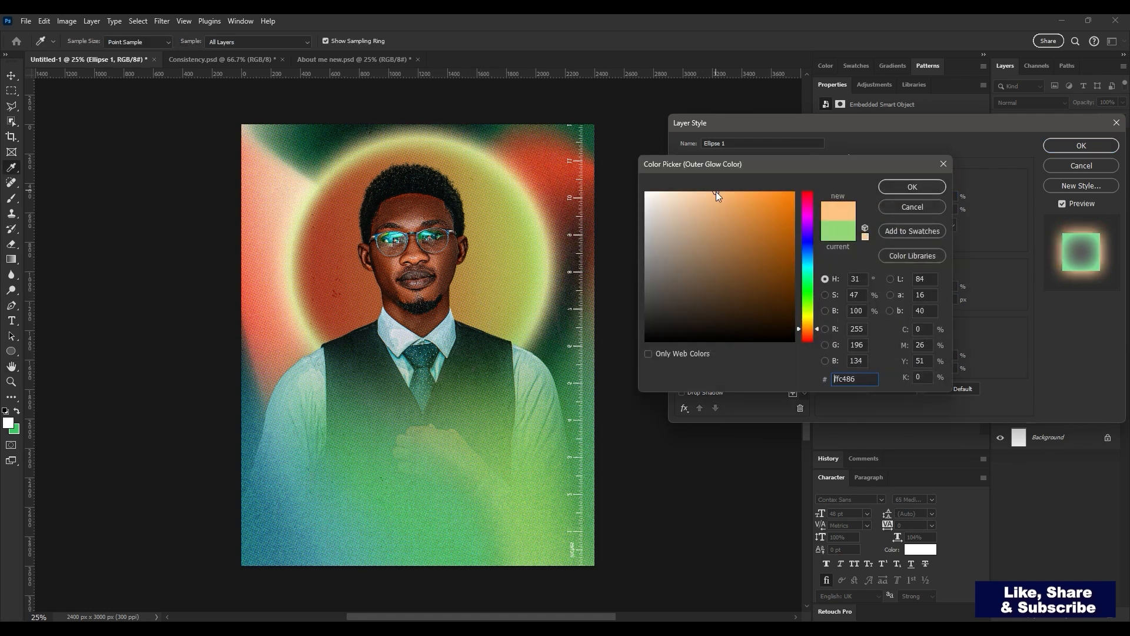
pyautogui.press('Return')
pyautogui.press('Return')
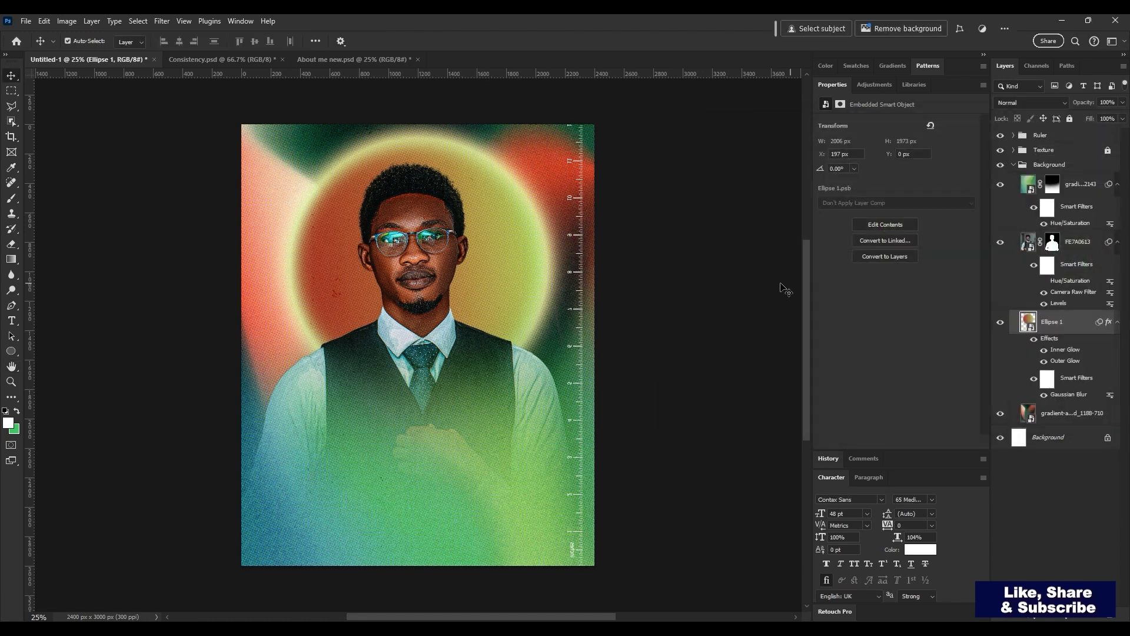
# Scale the circle down to about 78% and move it up behind the portrait's head
pyautogui.hotkey('ctrl', 't')
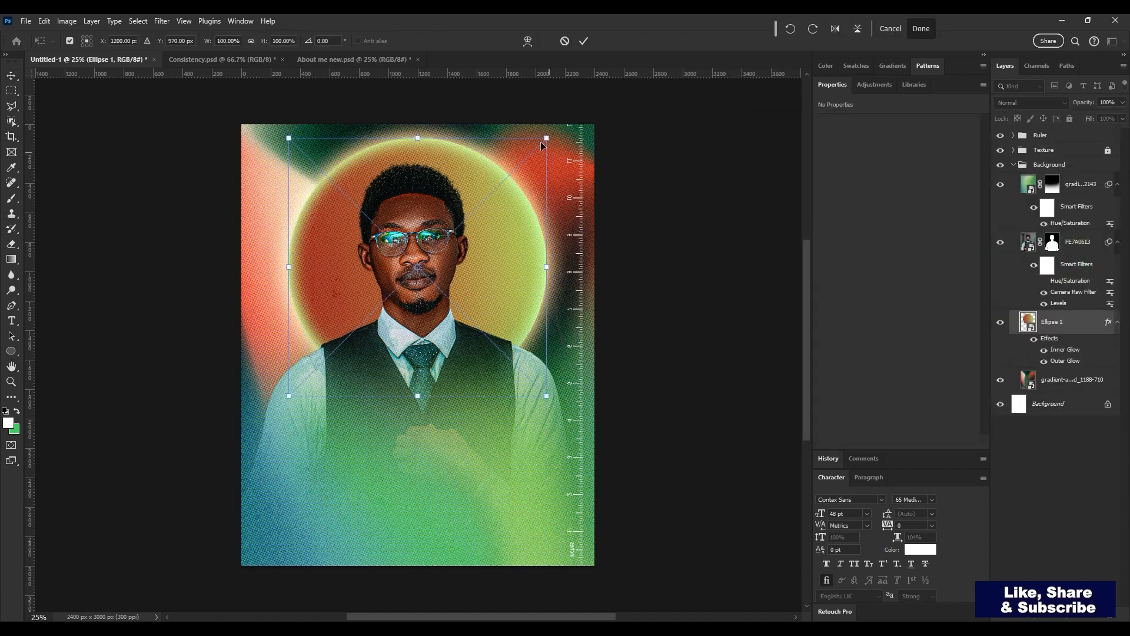
pyautogui.moveTo(550, 132); pyautogui.dragTo(524, 157)
pyautogui.moveTo(492, 206); pyautogui.dragTo(487, 192)
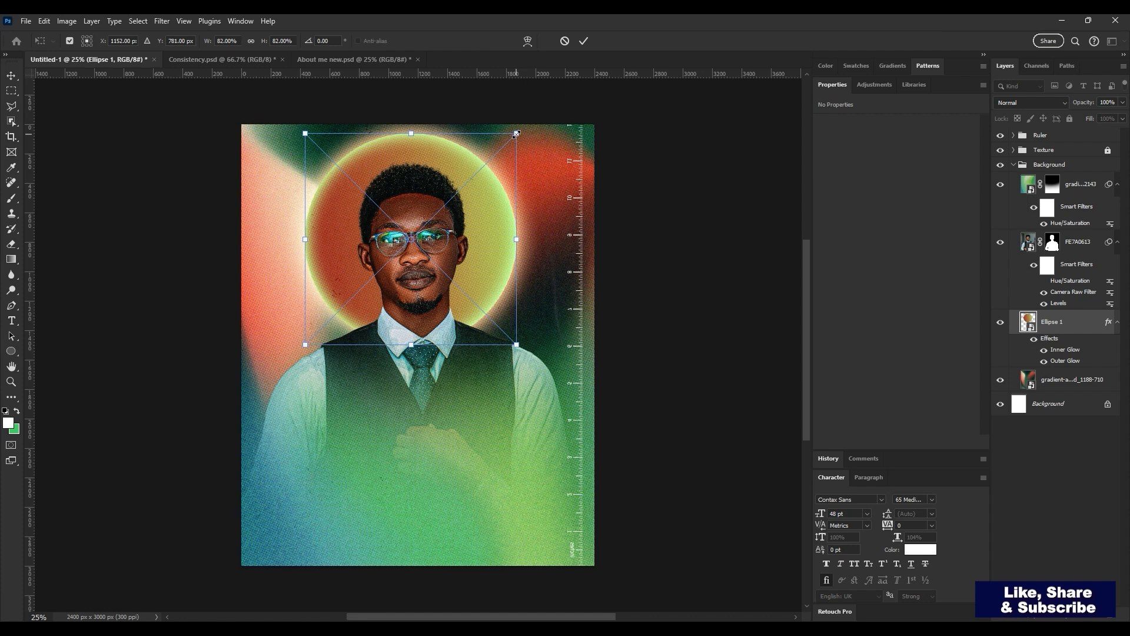
pyautogui.moveTo(516, 134)
pyautogui.mouseDown()
pyautogui.moveTo(507, 151)
pyautogui.moveTo(523, 148)
pyautogui.mouseUp()
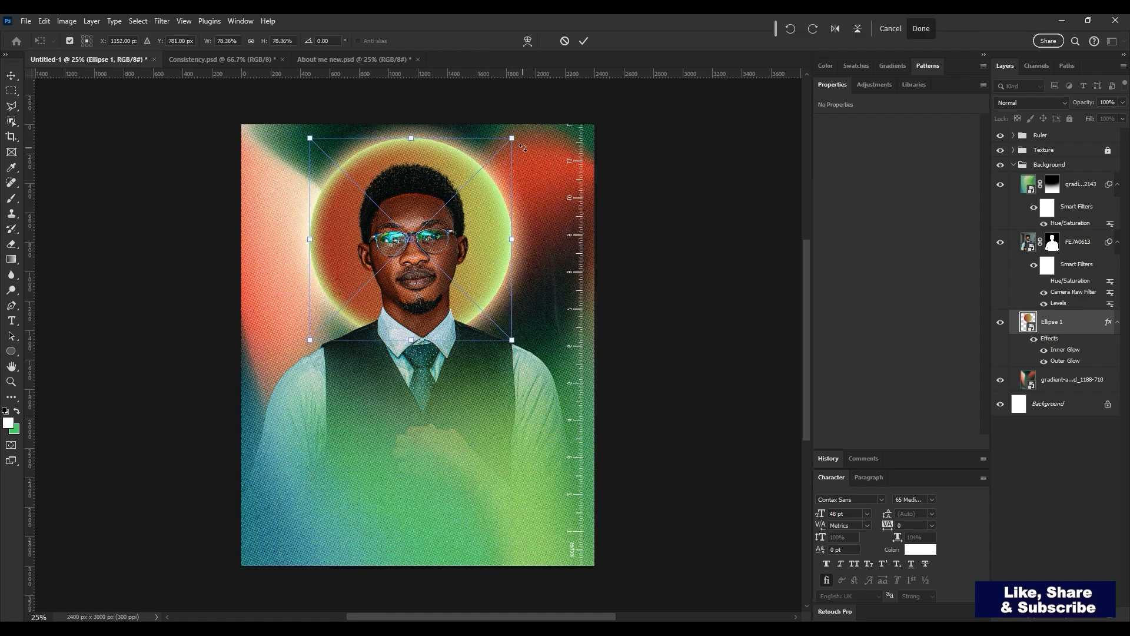
pyautogui.press('Return')
# Centre the circle horizontally on the canvas
pyautogui.hotkey('ctrl', 'a')
pyautogui.click(179, 42)
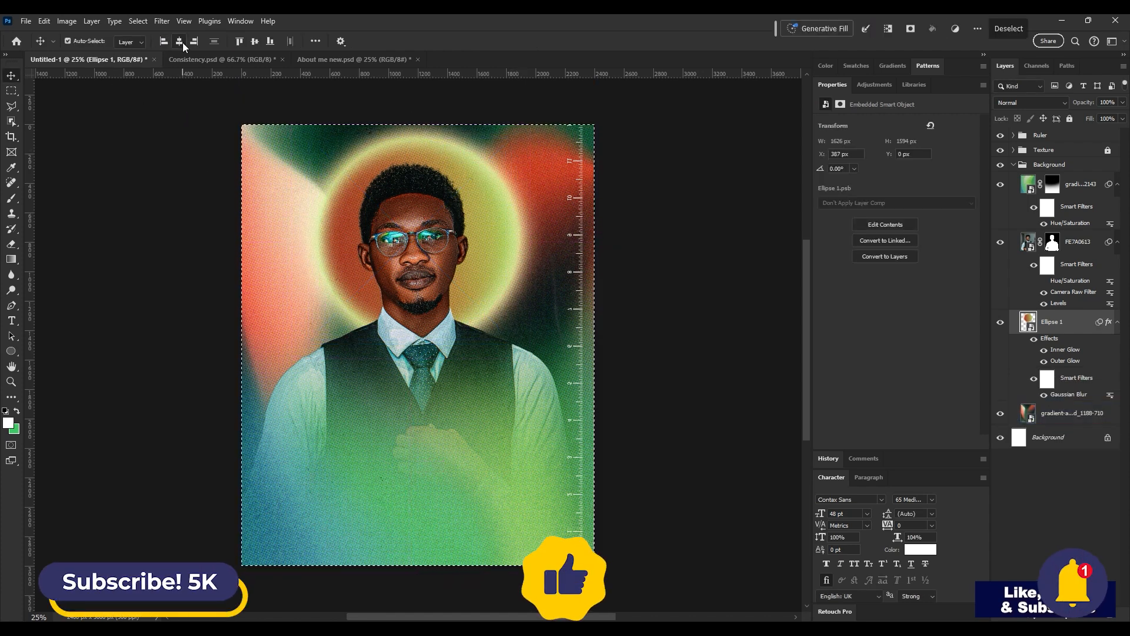
pyautogui.hotkey('ctrl', 'd')
# Enlarge the portrait layer FE7A0613 to about 107% and reposition it in front of the circle
pyautogui.keyDown('ctrl'); pyautogui.click(411, 258); pyautogui.keyUp('ctrl')
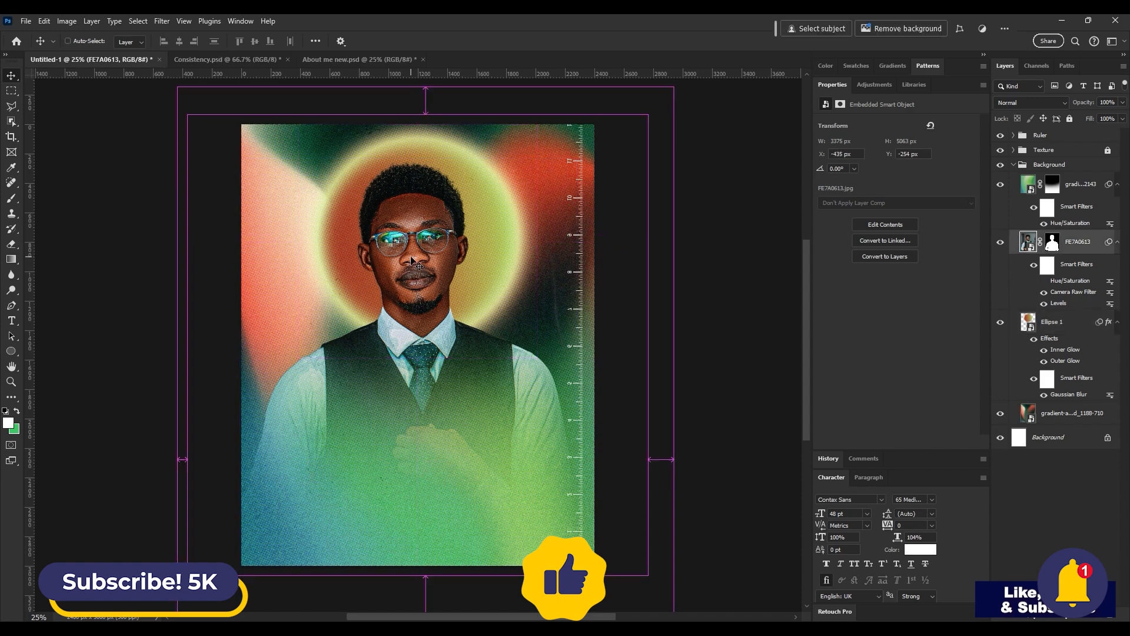
pyautogui.hotkey('ctrl', 't')
pyautogui.moveTo(674, 87); pyautogui.dragTo(718, 75)
pyautogui.moveTo(629, 179); pyautogui.dragTo(630, 204)
pyautogui.hotkey('ctrl', '0')
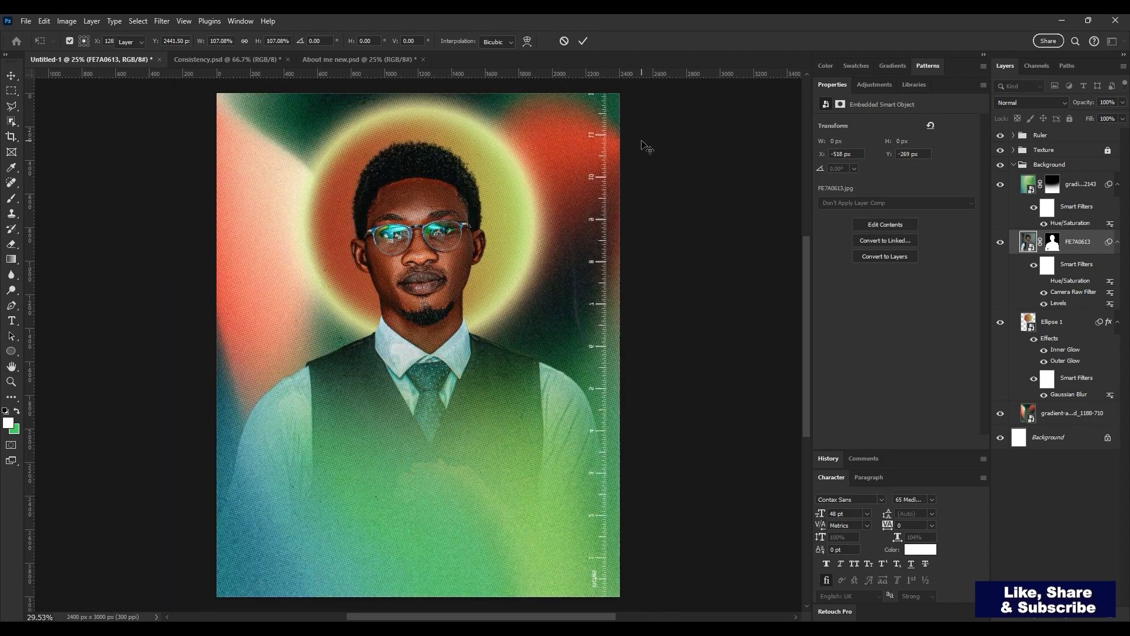
pyautogui.press('Return')
pyautogui.hotkey('ctrl', '-')
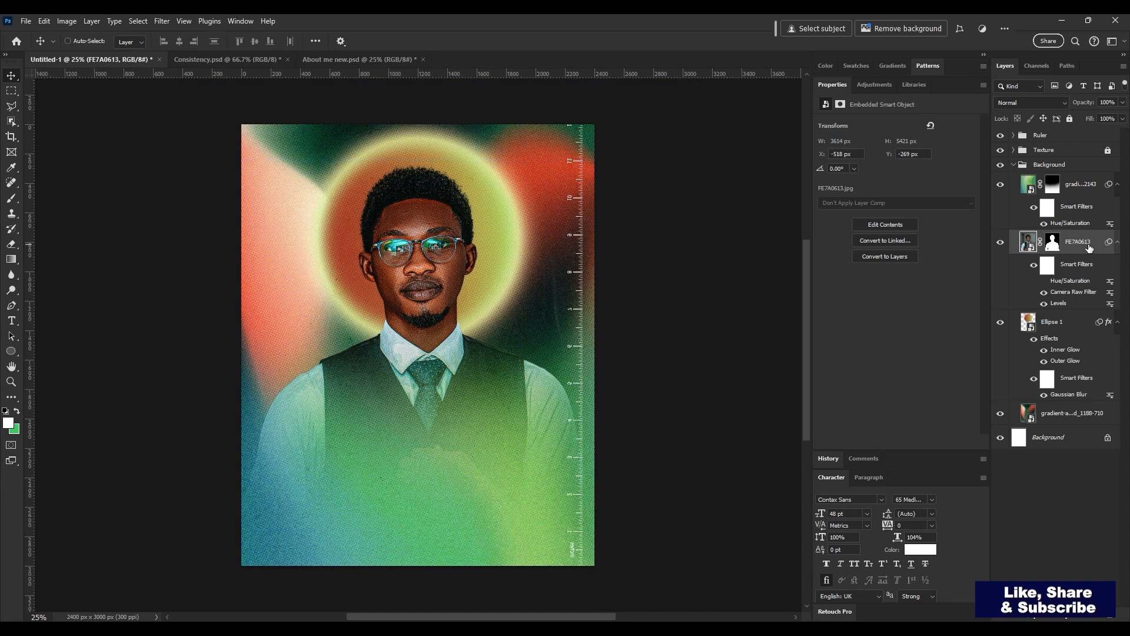
# Duplicate the portrait layer and give the original FE7A0613 layer an Outer Glow with size 250 px and range 84%
pyautogui.hotkey('ctrl', 'j')
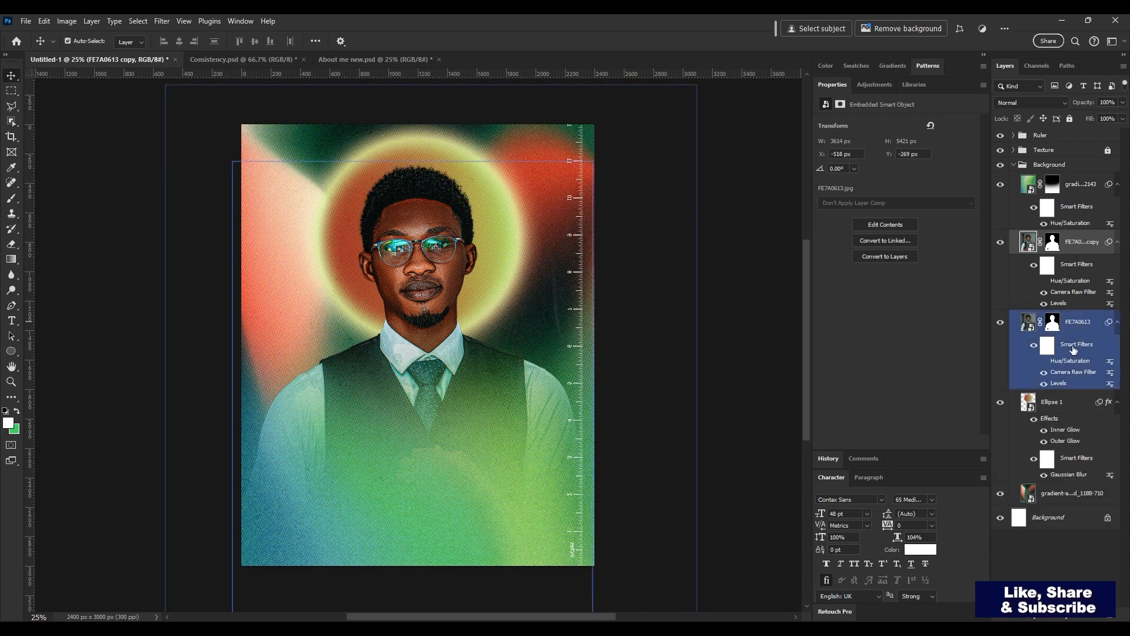
pyautogui.rightClick(1106, 324)
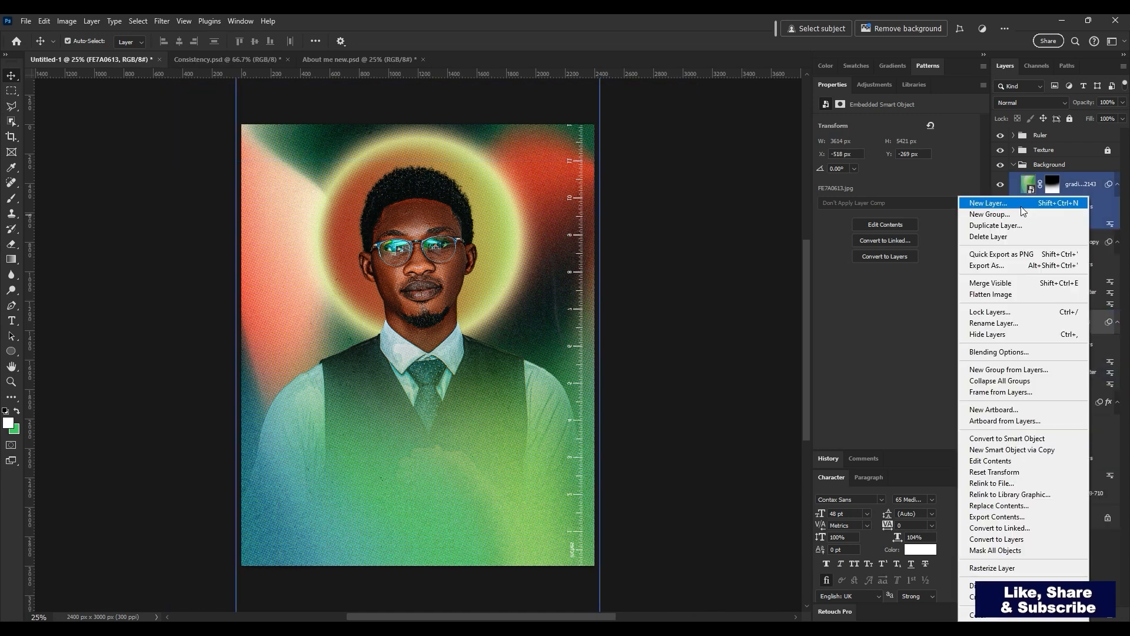
pyautogui.click(999, 352)
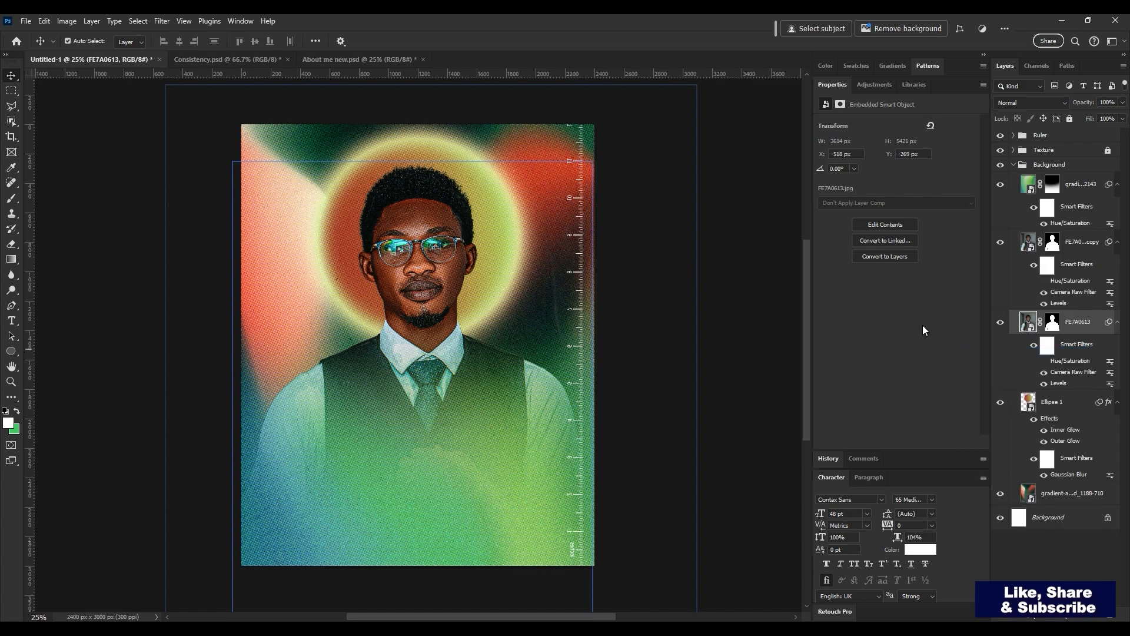
pyautogui.click(707, 378)
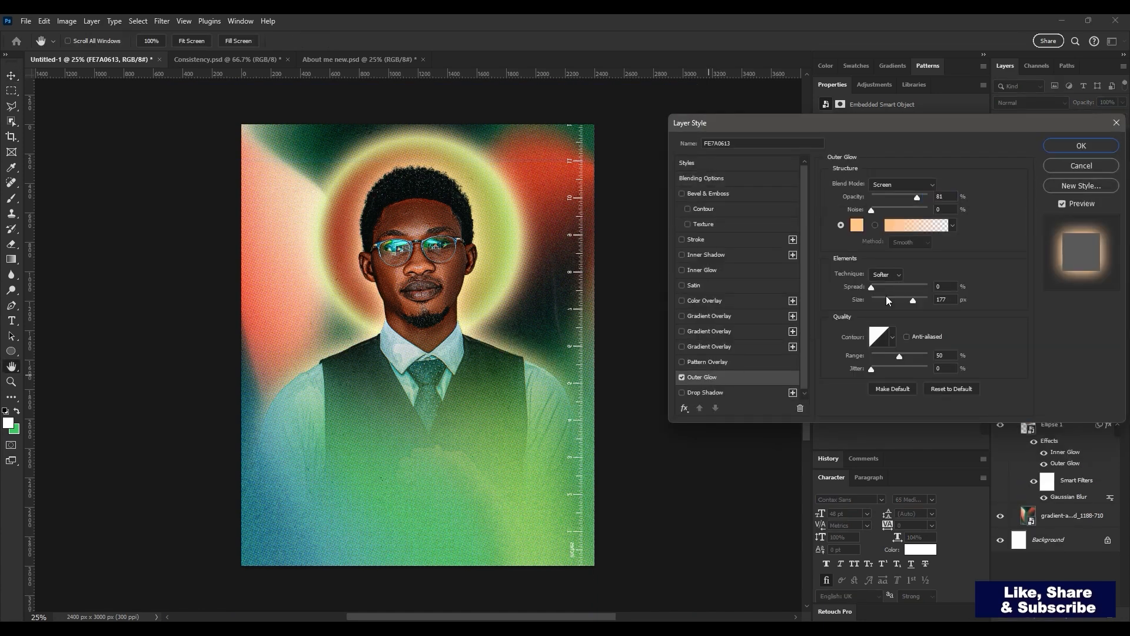
pyautogui.moveTo(911, 301); pyautogui.dragTo(963, 321)
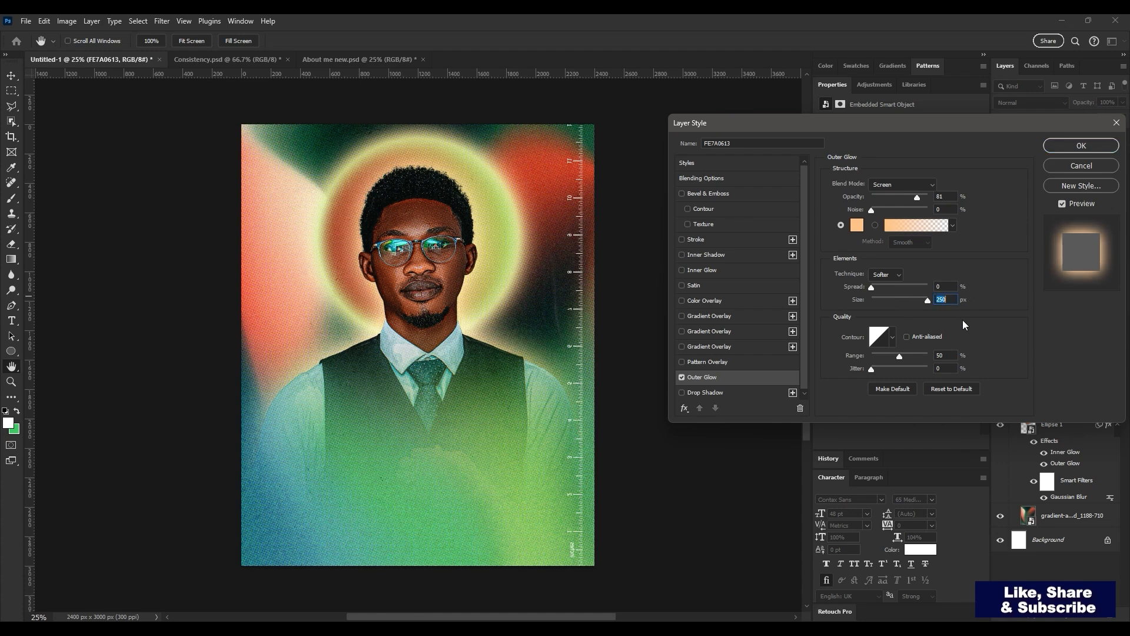
pyautogui.moveTo(894, 356); pyautogui.dragTo(919, 358)
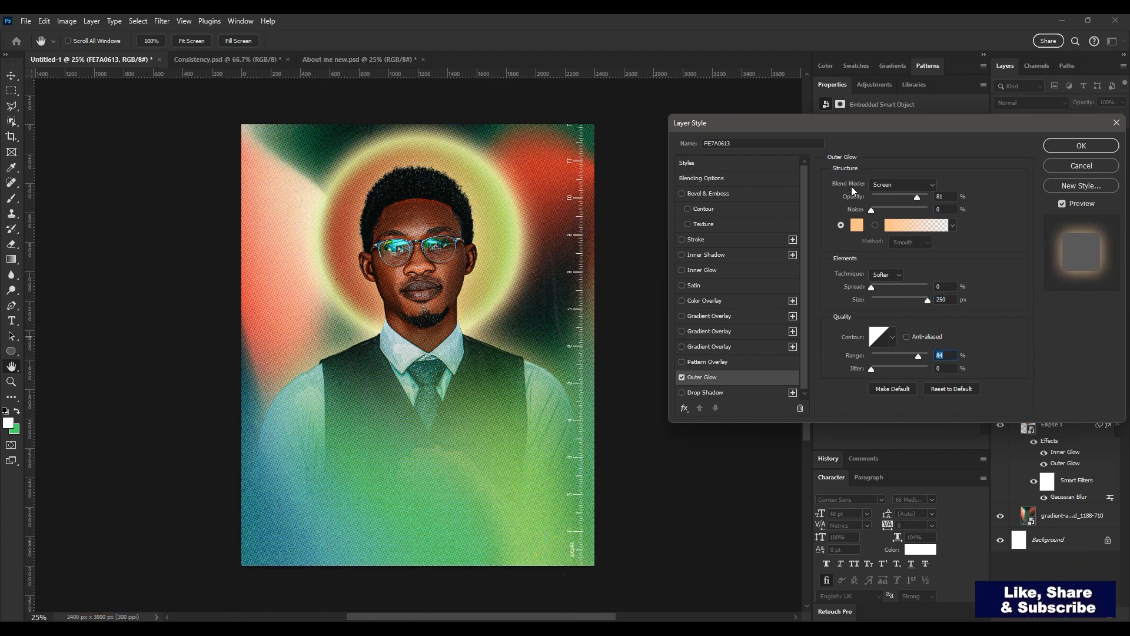
# Set the original portrait layer's outer glow colour to olive green #90a639 and apply the style
pyautogui.click(854, 226)
pyautogui.click(503, 208)
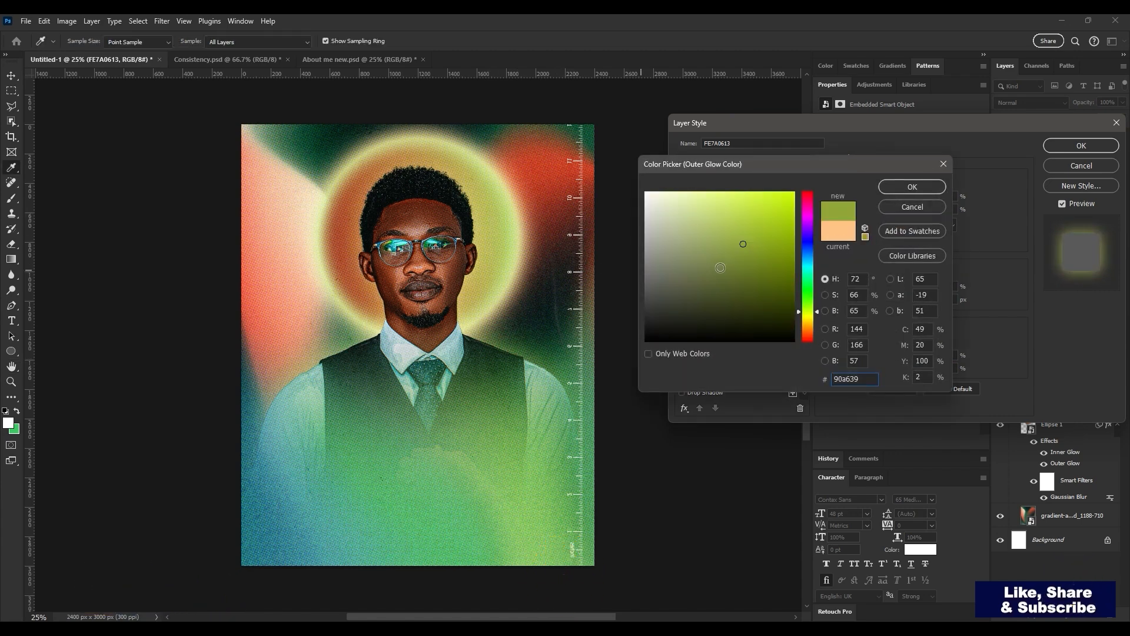
pyautogui.press('Return')
pyautogui.press('Return')
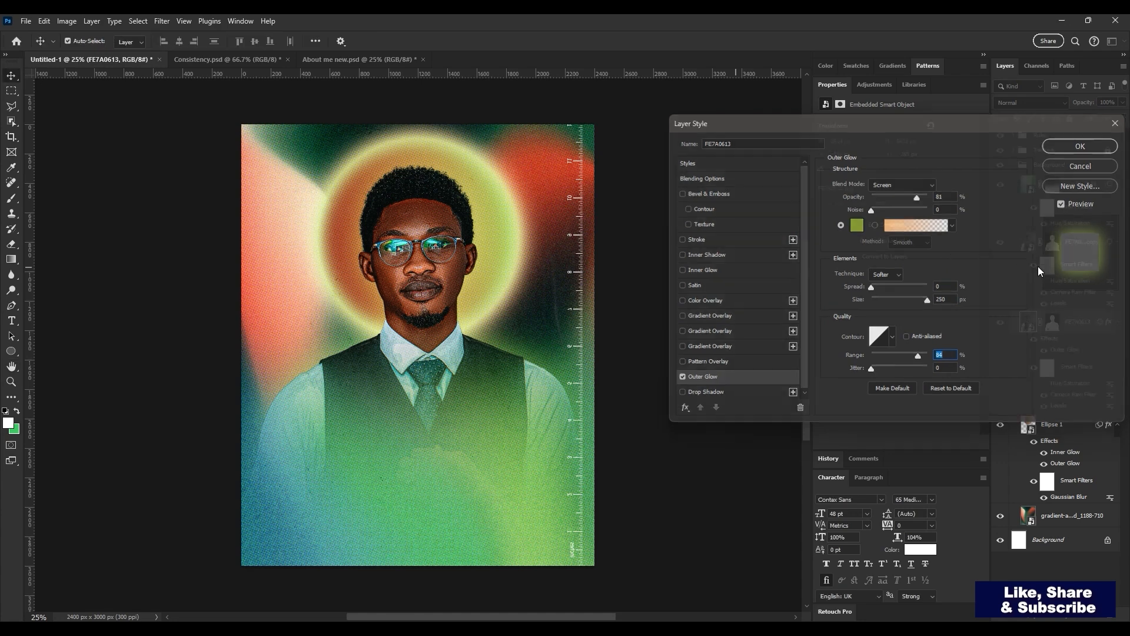
# Add an Inner Glow to the FE7A0613 copy layer and set its colour to a pale yellow-green based on the circle's rim
pyautogui.click(1089, 242)
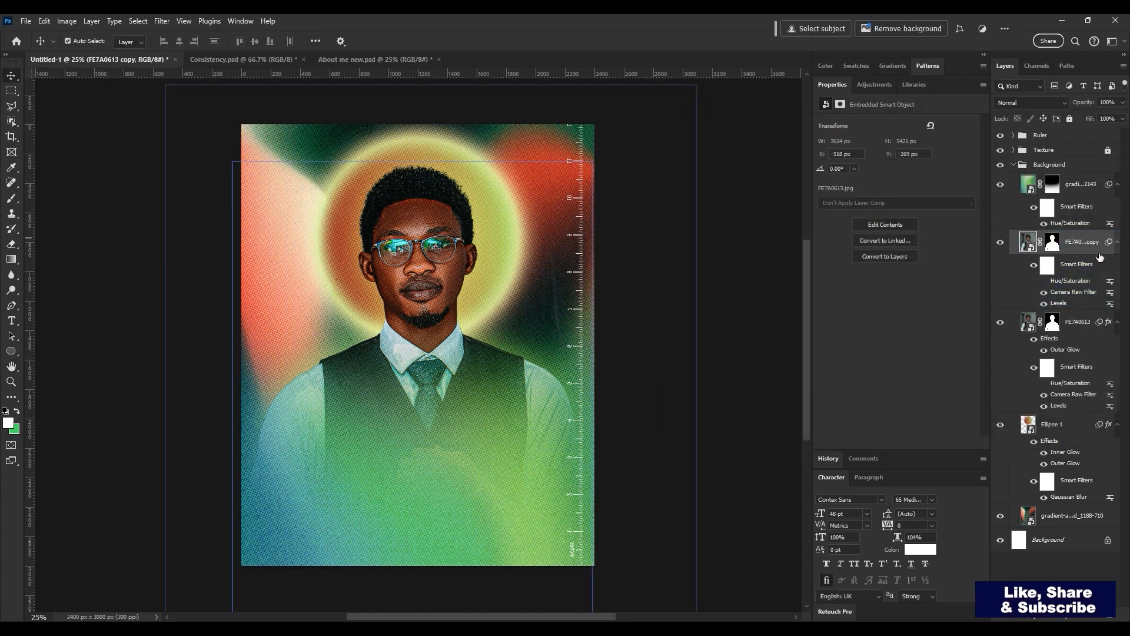
pyautogui.doubleClick(1100, 252)
pyautogui.click(710, 269)
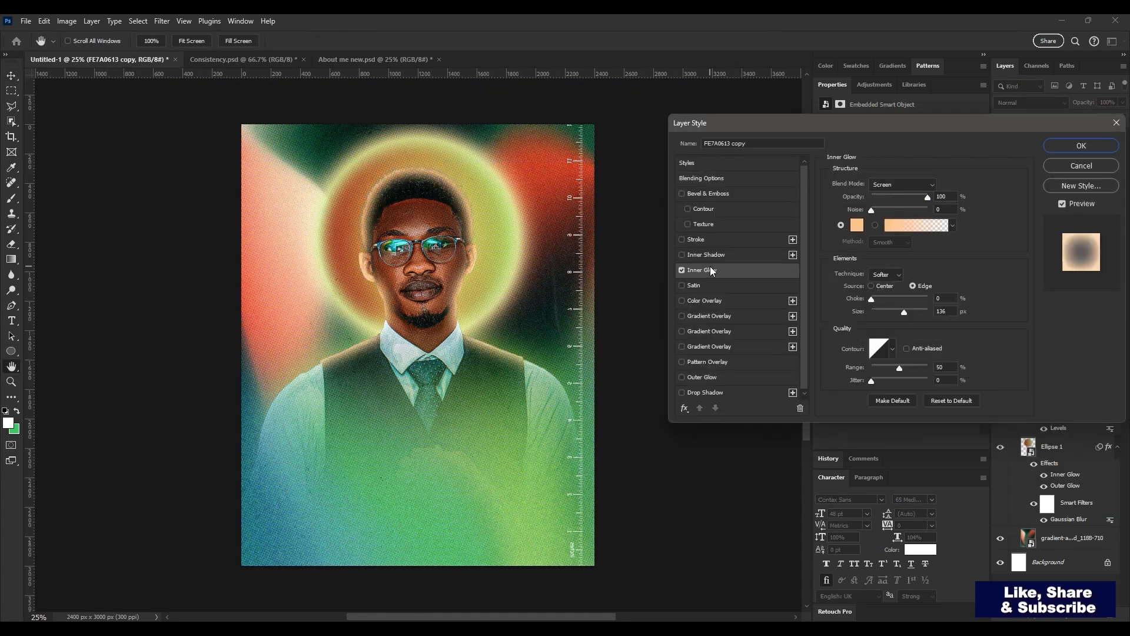
pyautogui.click(864, 224)
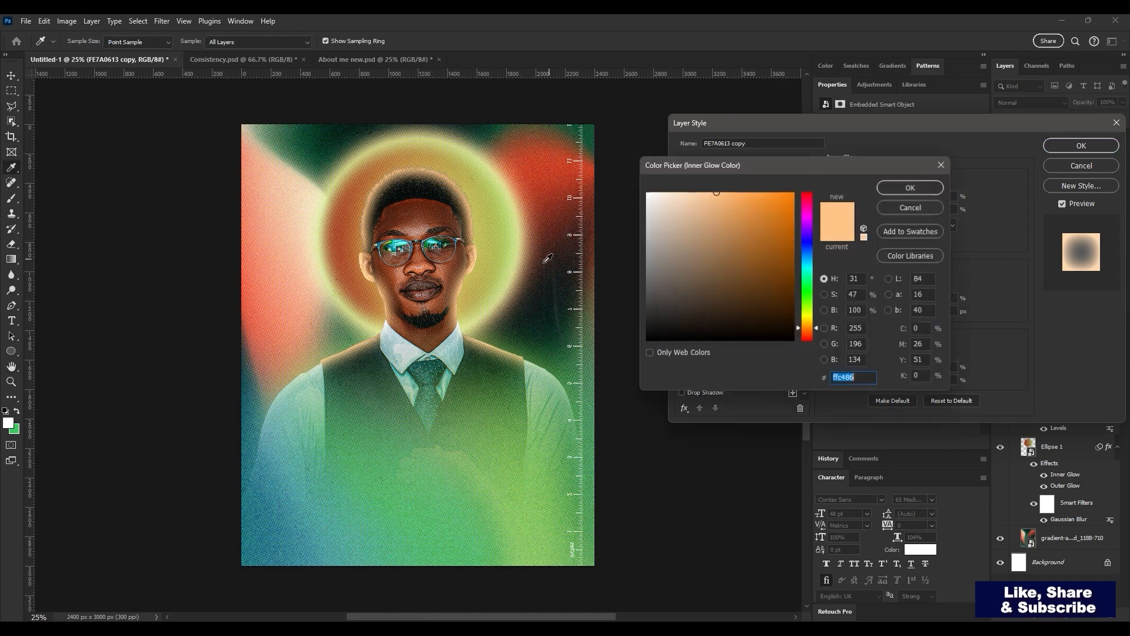
pyautogui.click(506, 415)
pyautogui.click(504, 441)
pyautogui.click(503, 440)
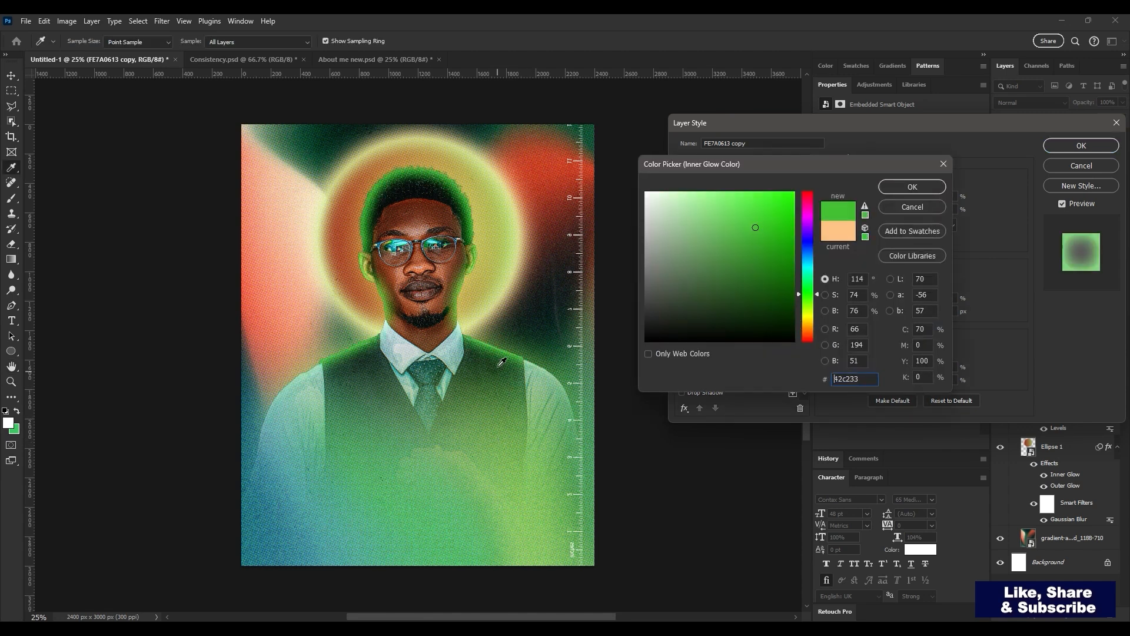
pyautogui.click(507, 264)
pyautogui.click(508, 262)
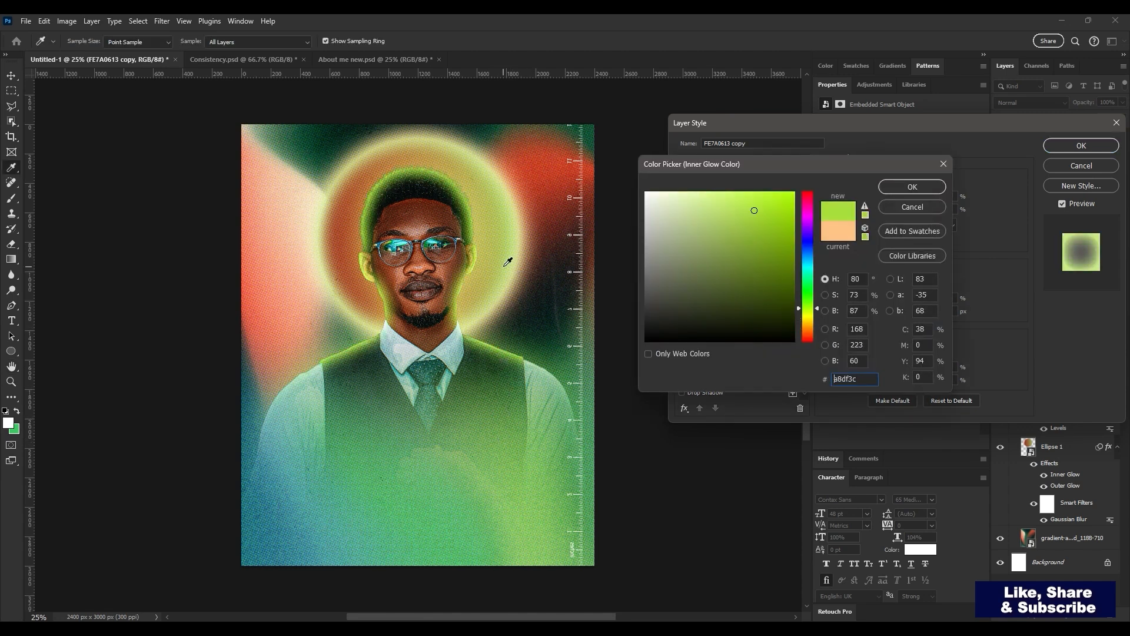
pyautogui.click(522, 224)
pyautogui.moveTo(726, 209); pyautogui.dragTo(694, 179)
pyautogui.press('Return')
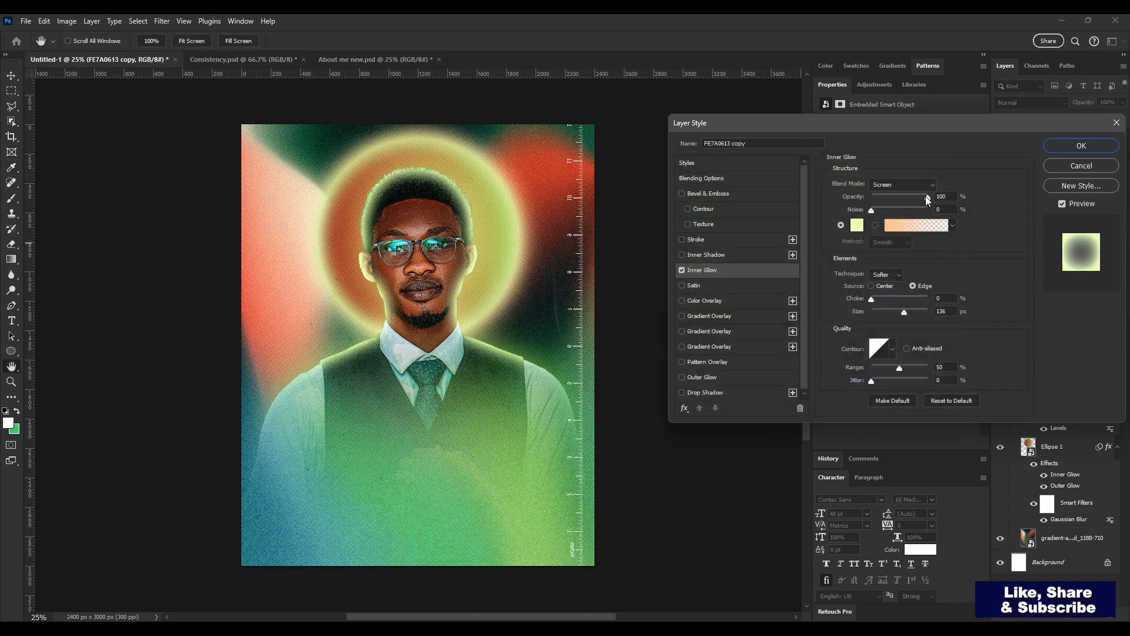
# Set the portrait copy's inner glow to 56% opacity, about 81 px size and 86% range, and apply it
pyautogui.moveTo(927, 197); pyautogui.dragTo(903, 198)
pyautogui.moveTo(904, 311); pyautogui.dragTo(879, 320)
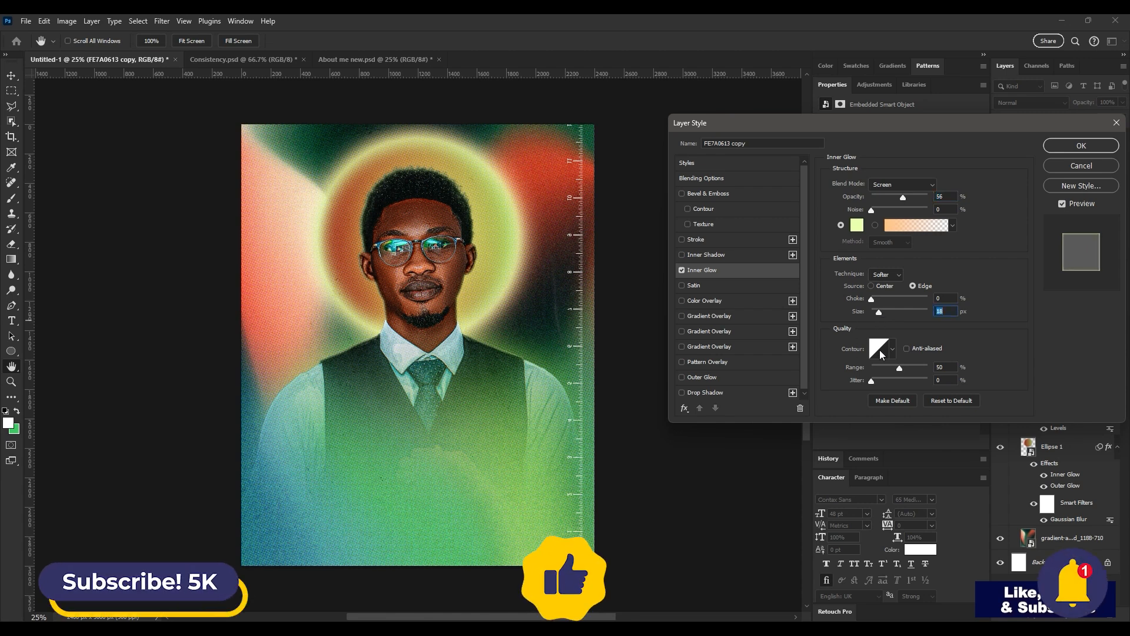
pyautogui.moveTo(897, 372); pyautogui.dragTo(928, 373)
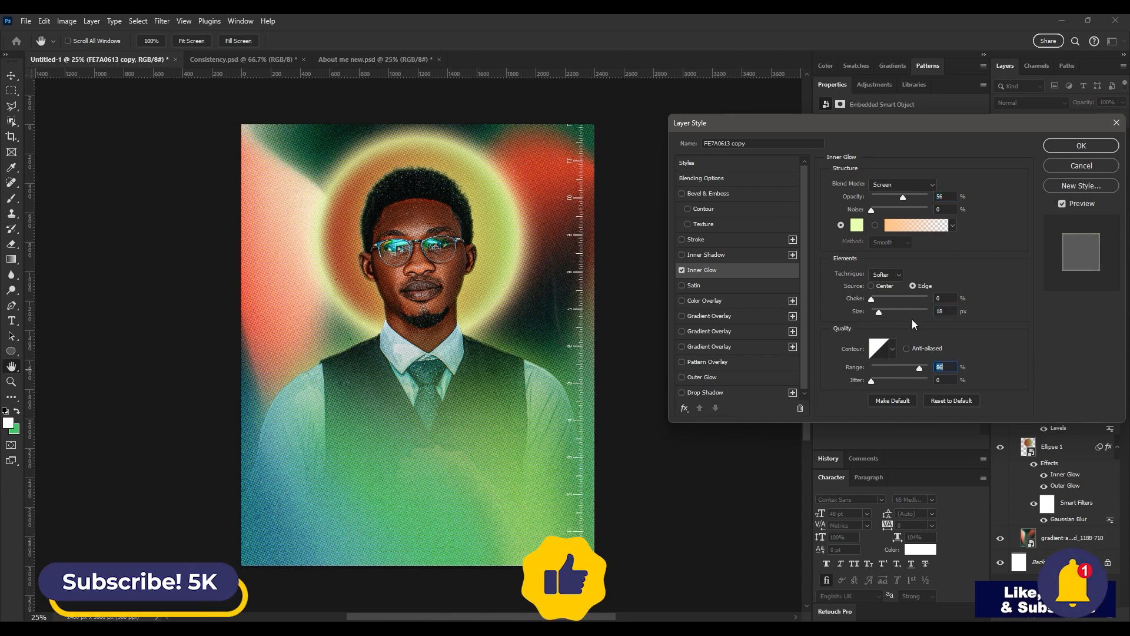
pyautogui.moveTo(878, 310); pyautogui.dragTo(891, 313)
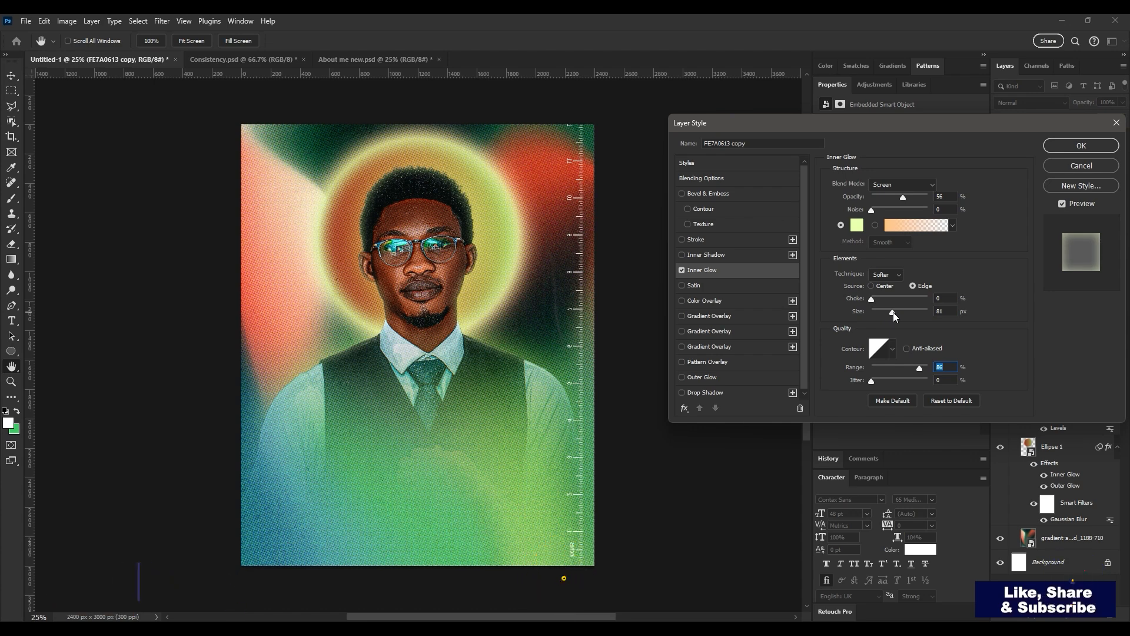
pyautogui.press('Return')
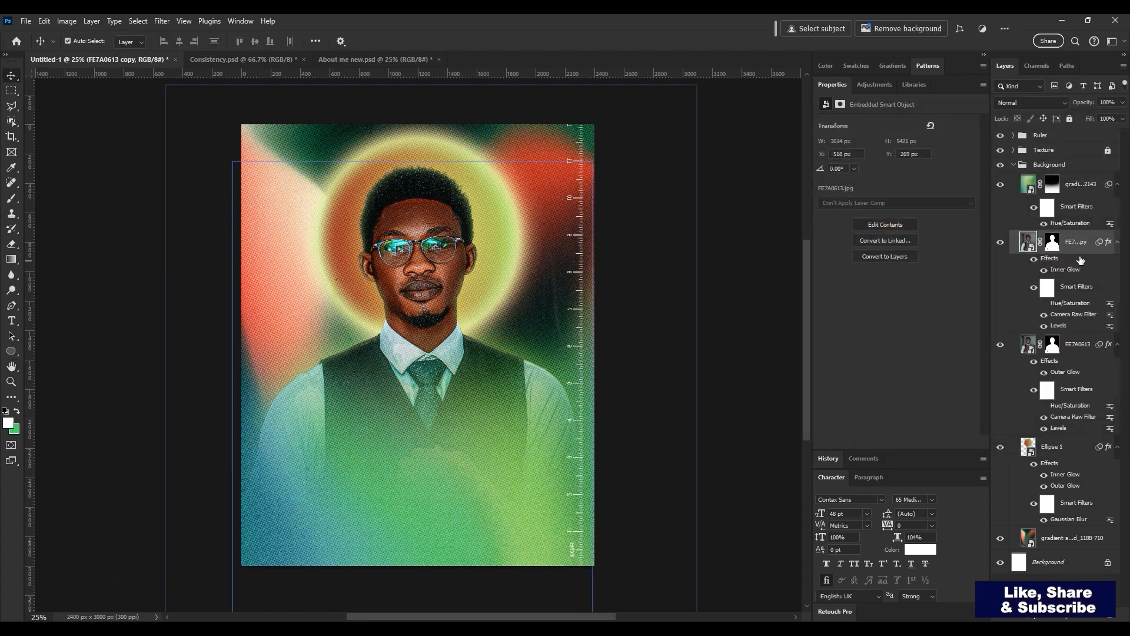
# Apply a Brightness/Contrast adjustment with brightness 40 to the portrait copy
pyautogui.click(69, 21)
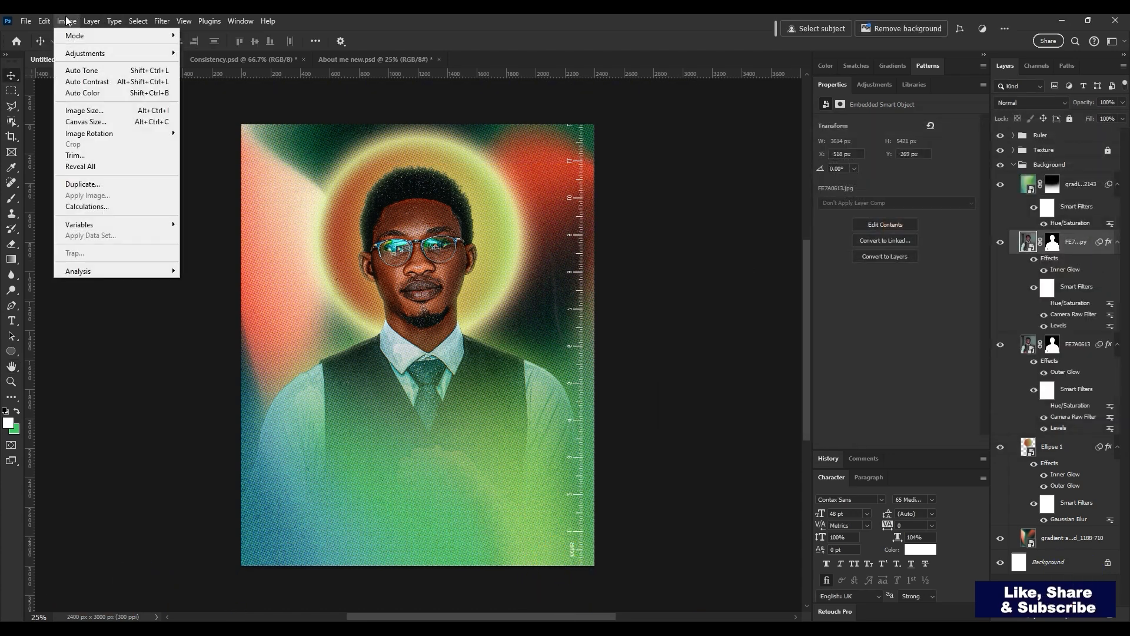
pyautogui.moveTo(86, 50)
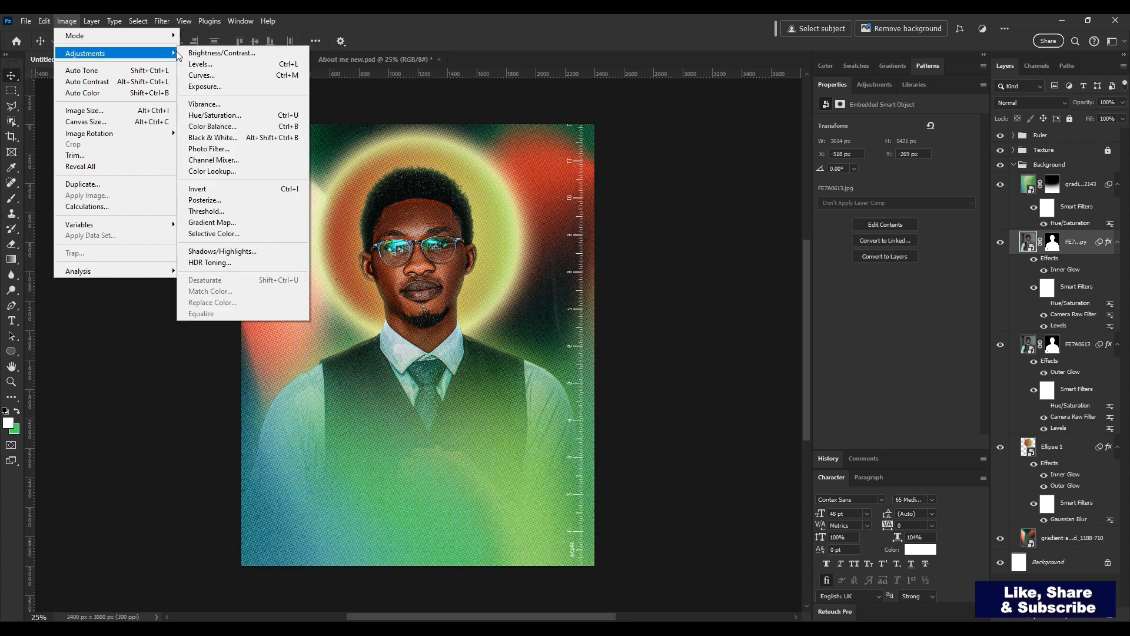
pyautogui.click(202, 56)
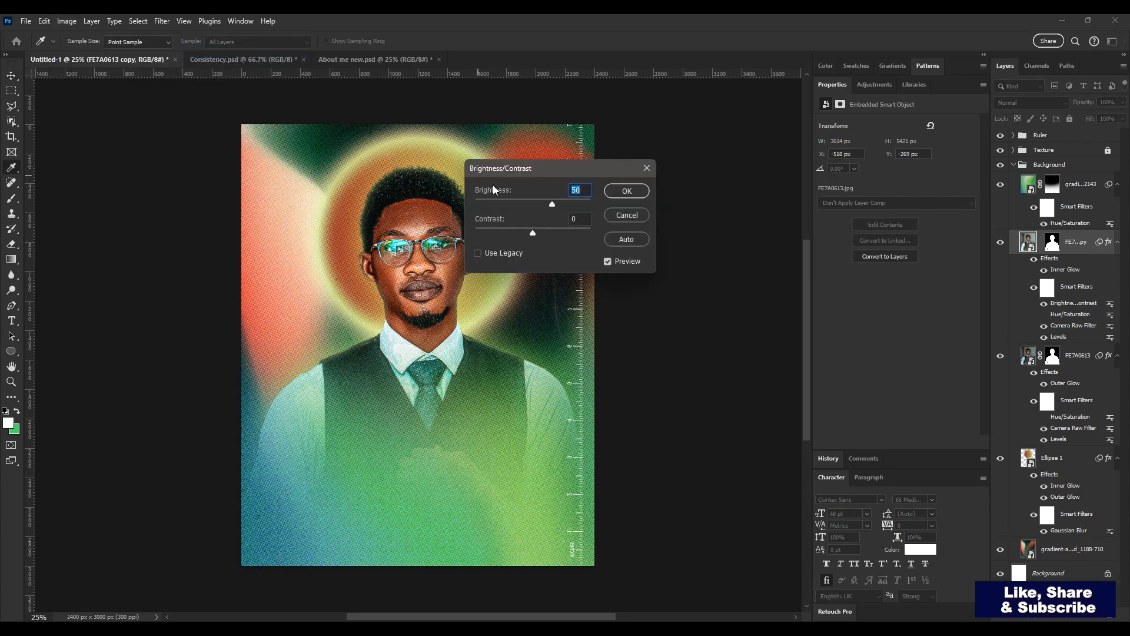
pyautogui.moveTo(561, 179); pyautogui.dragTo(686, 180)
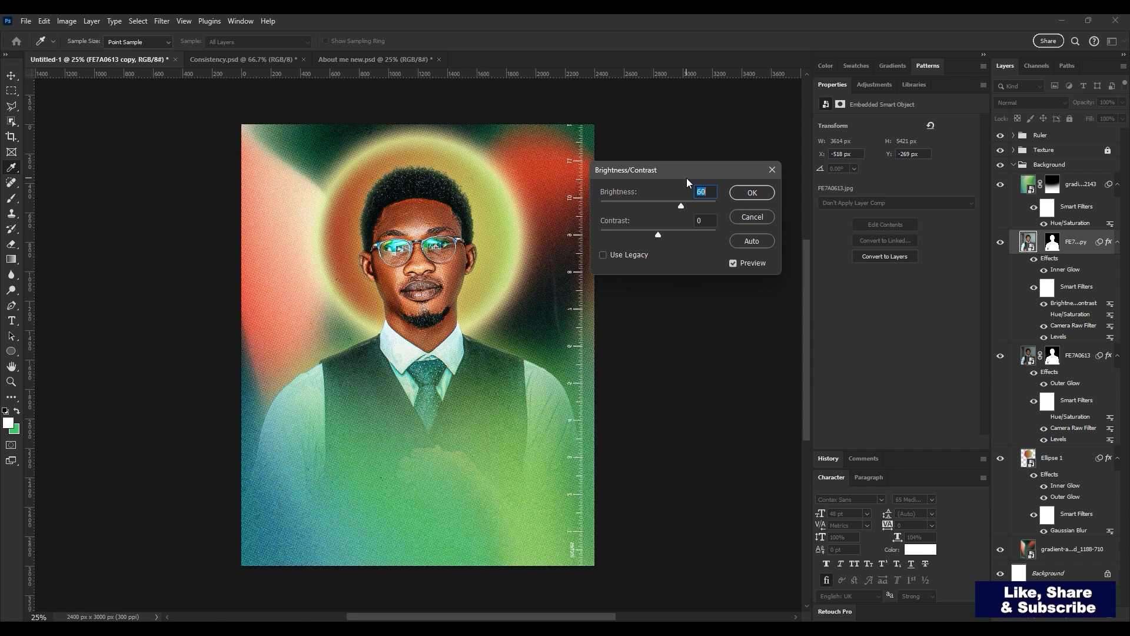
pyautogui.hotkey('shift', 'Down')
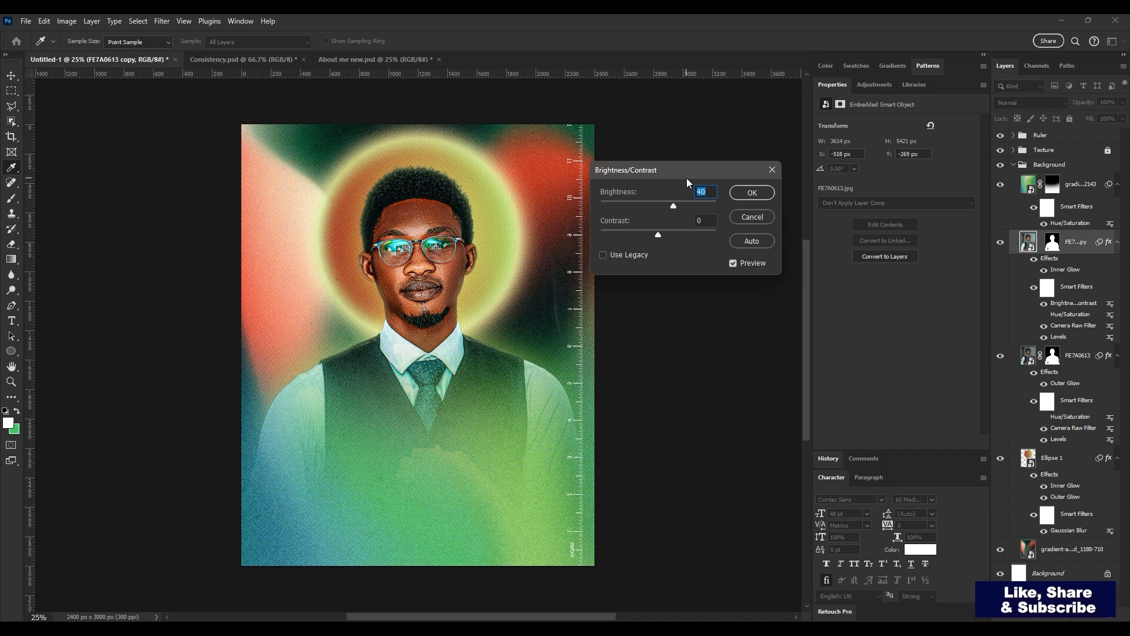
pyautogui.press('Return')
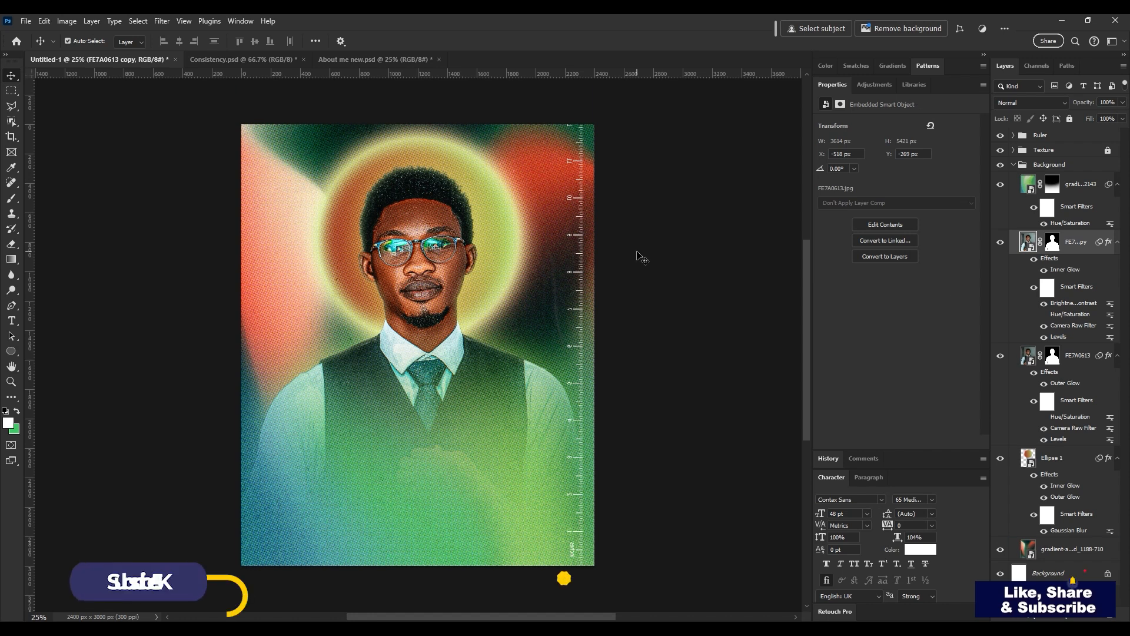
# Add a text layer reading ALGORITHM in the CANTRY font at 48 pt beside the portrait
pyautogui.press('t')
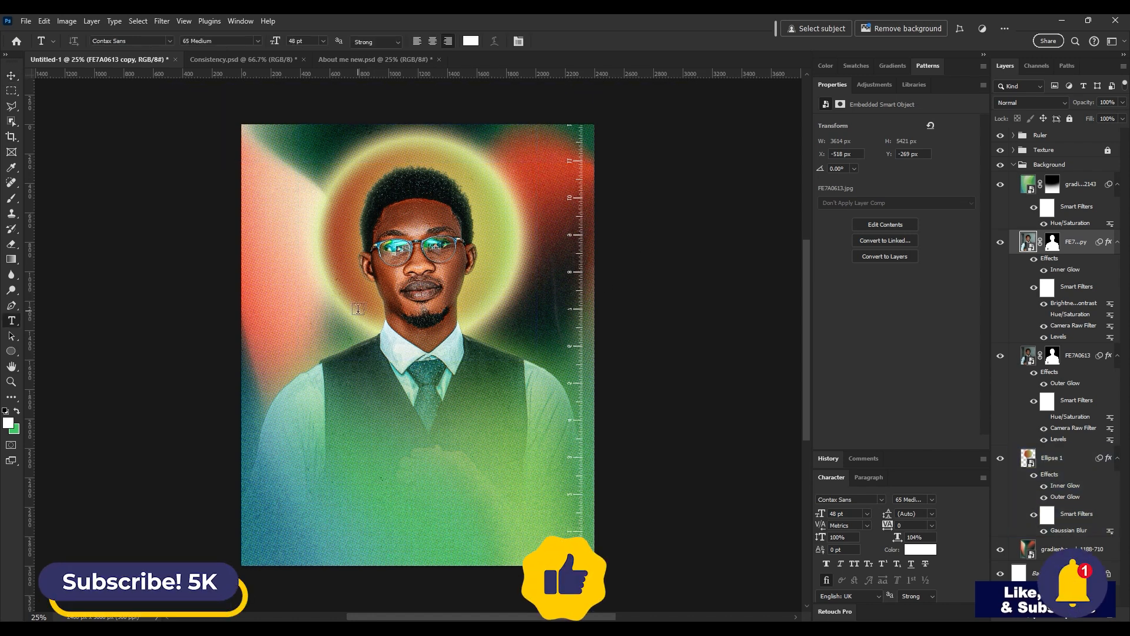
pyautogui.click(359, 311)
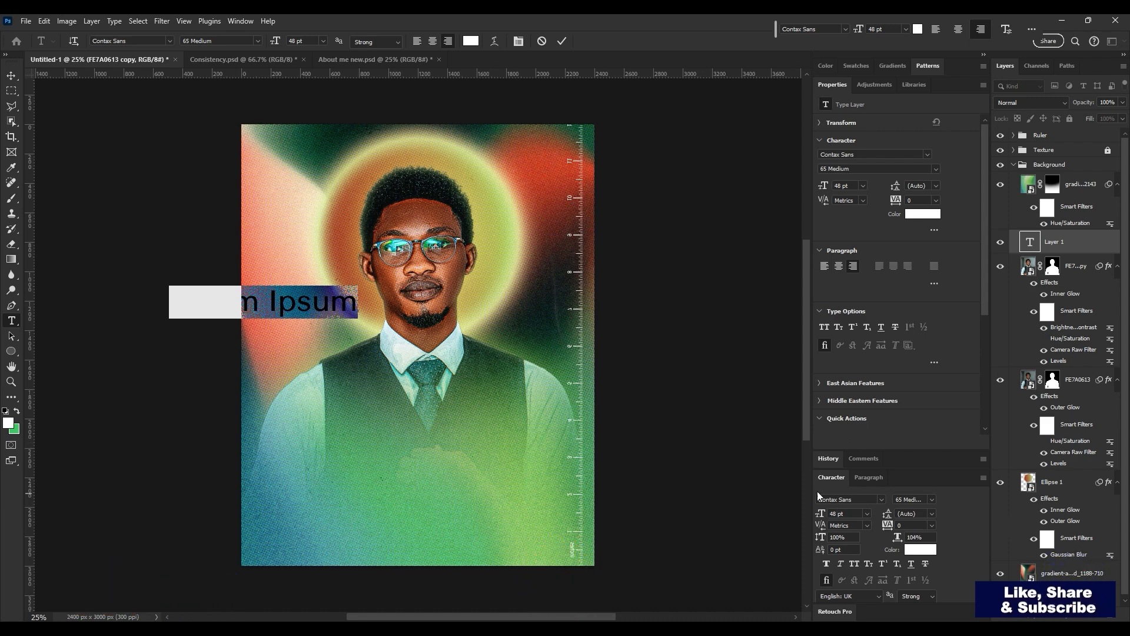
pyautogui.click(868, 501)
pyautogui.write('ca')
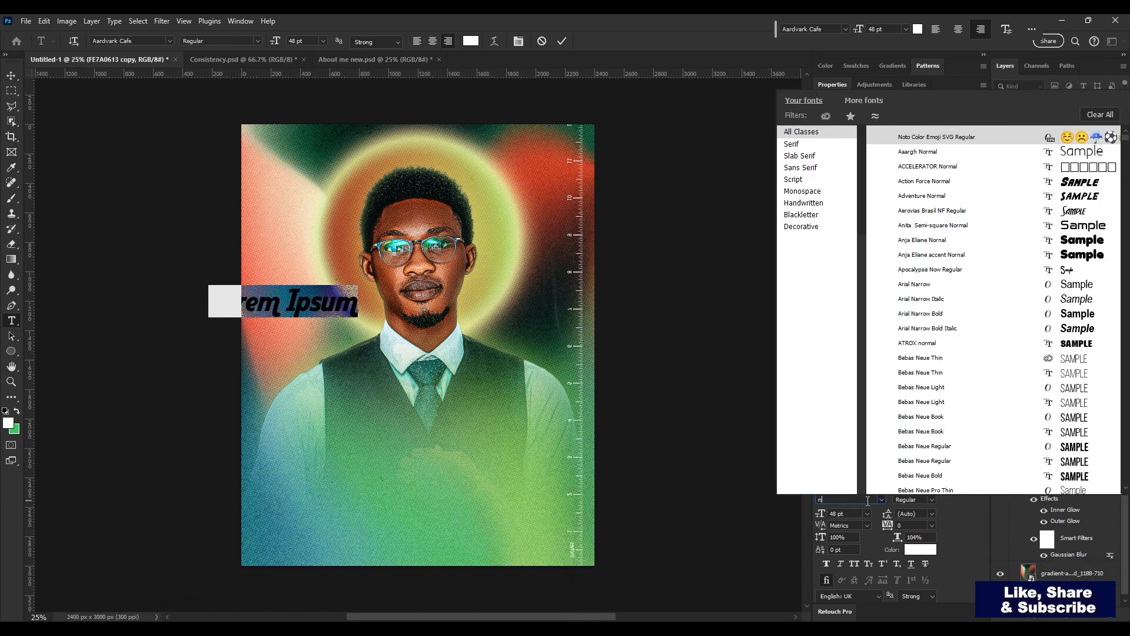
pyautogui.write('ntry')
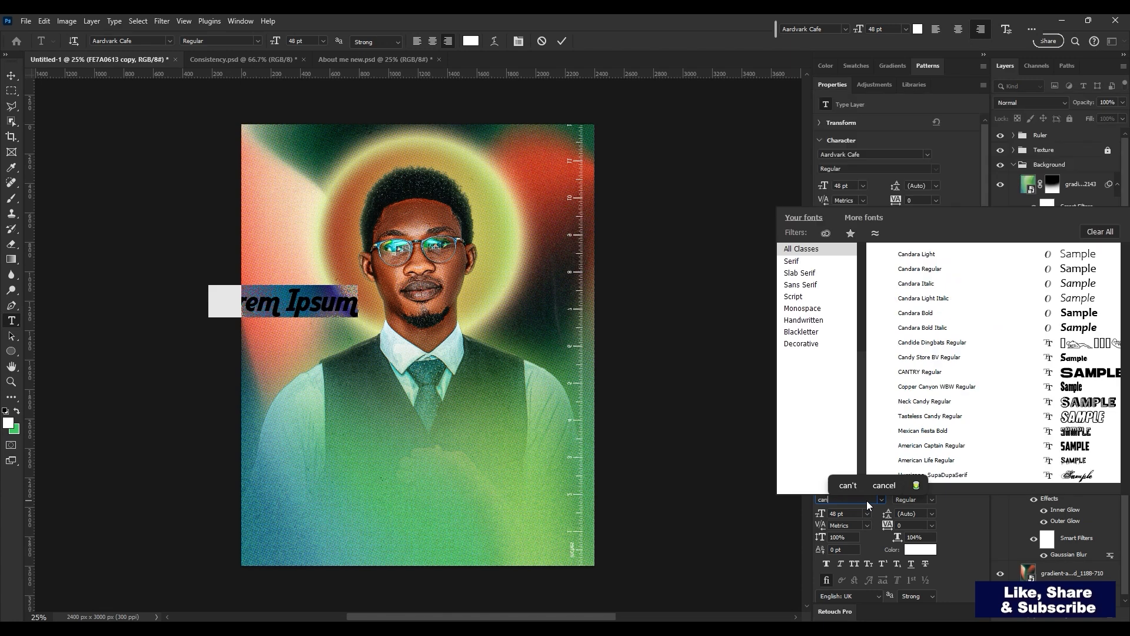
pyautogui.press('Return')
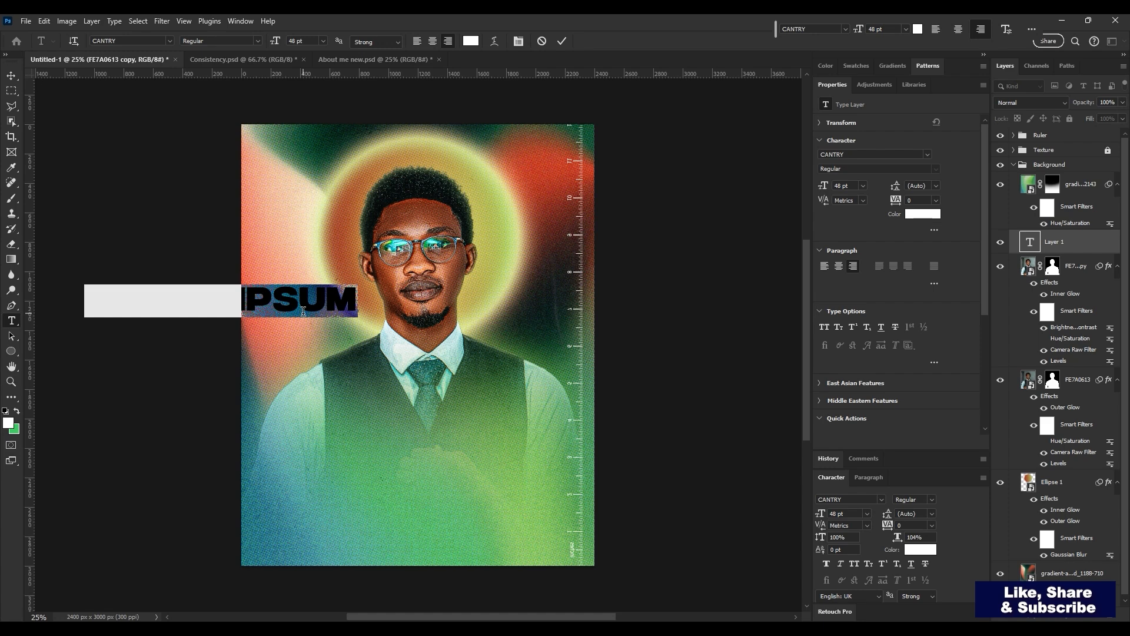
pyautogui.write('ALG')
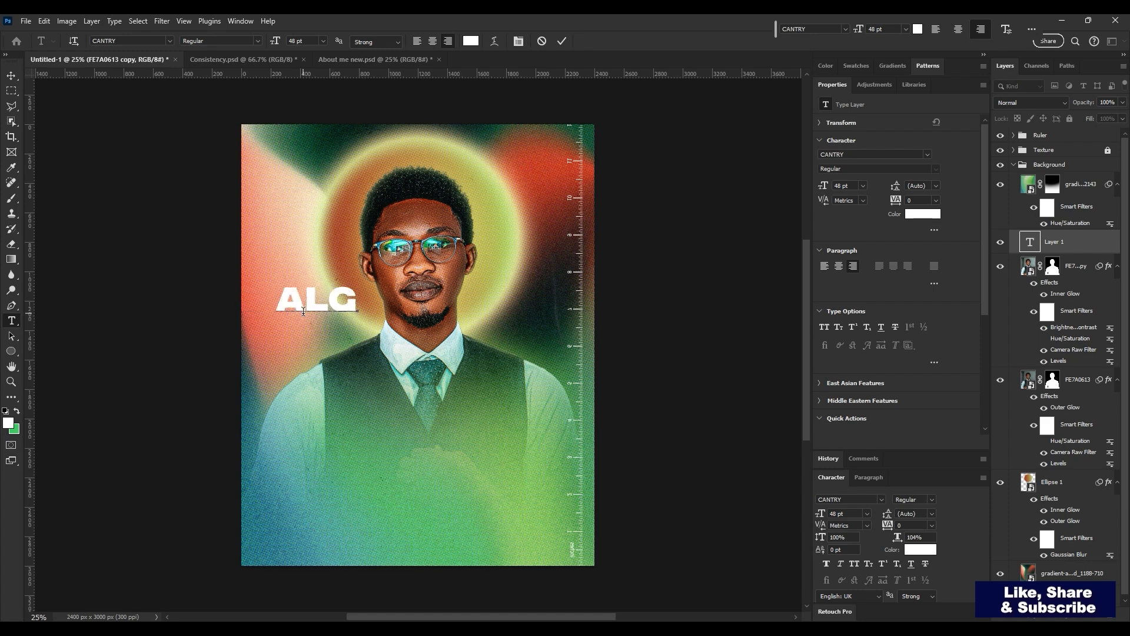
pyautogui.write('ORITHM')
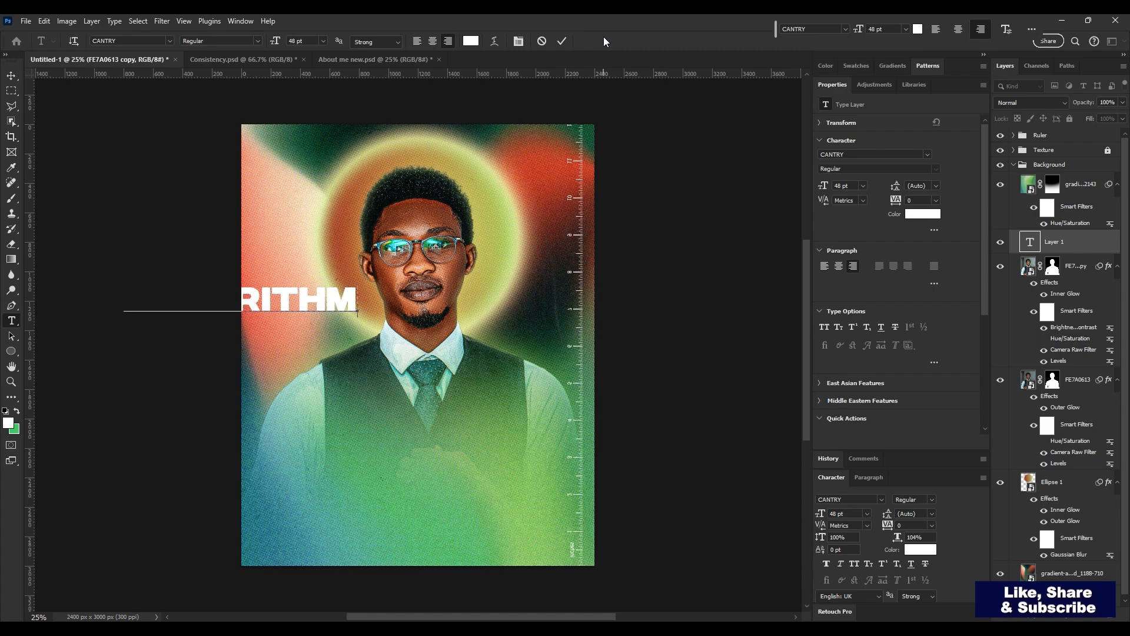
pyautogui.click(1066, 250)
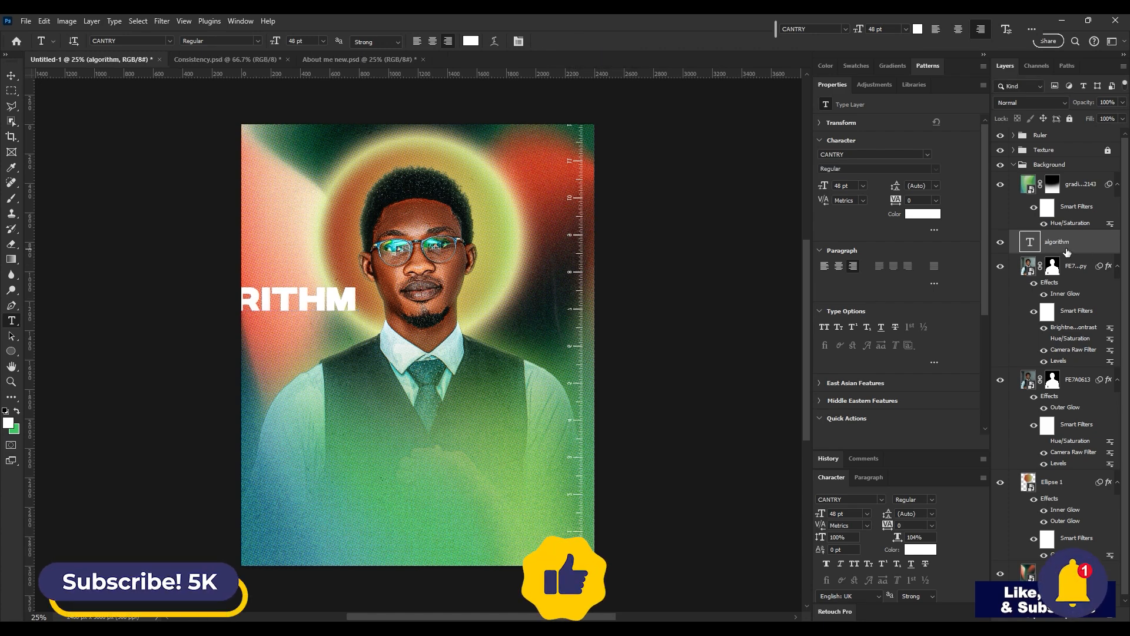
# Rotate the ALGORITHM text 90° counter-clockwise and place it vertically centred along the left side of the portrait
pyautogui.press('v')
pyautogui.hotkey('ctrl', 't')
pyautogui.moveTo(300, 306); pyautogui.dragTo(466, 338)
pyautogui.press('Return')
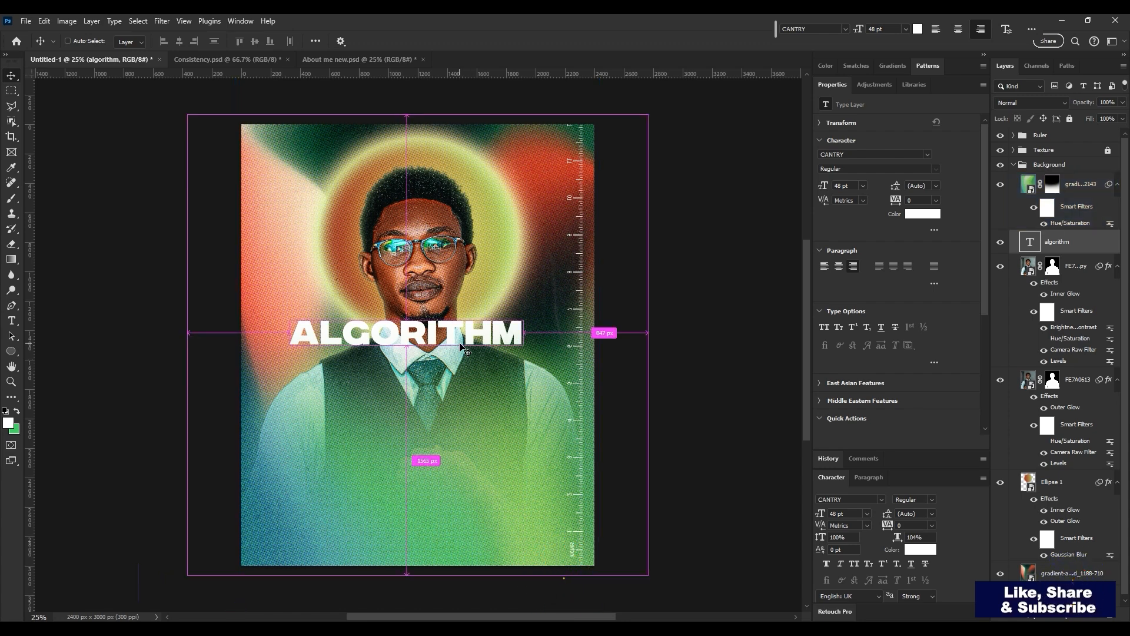
pyautogui.hotkey('ctrl', 't')
pyautogui.rightClick(474, 341)
pyautogui.click(547, 556)
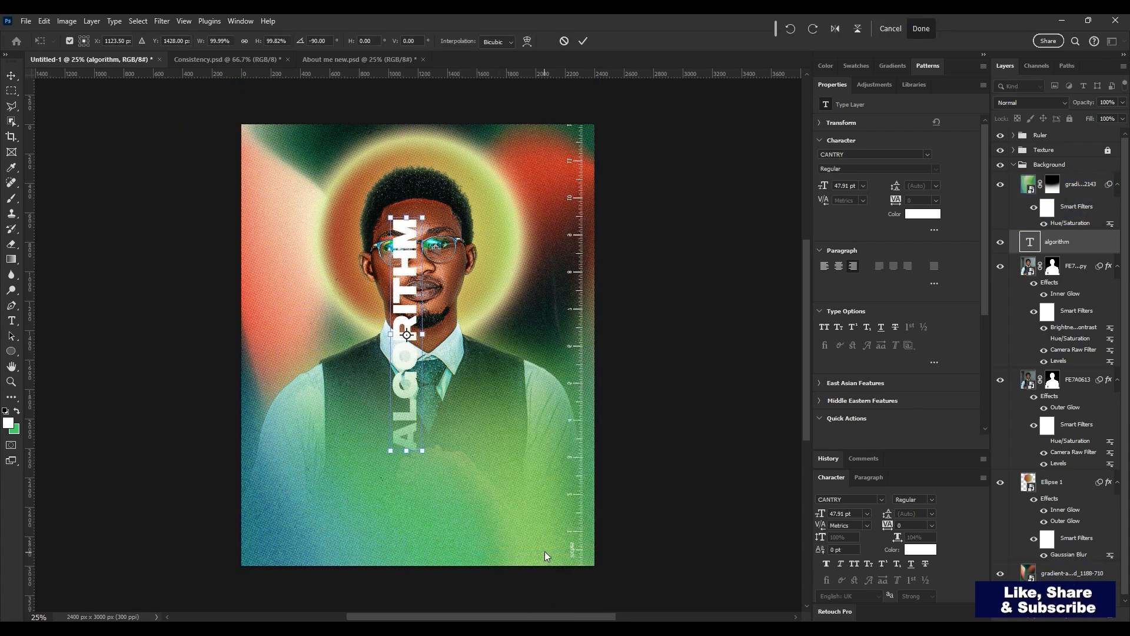
pyautogui.moveTo(407, 294); pyautogui.dragTo(406, 292)
pyautogui.moveTo(319, 304); pyautogui.dragTo(287, 303)
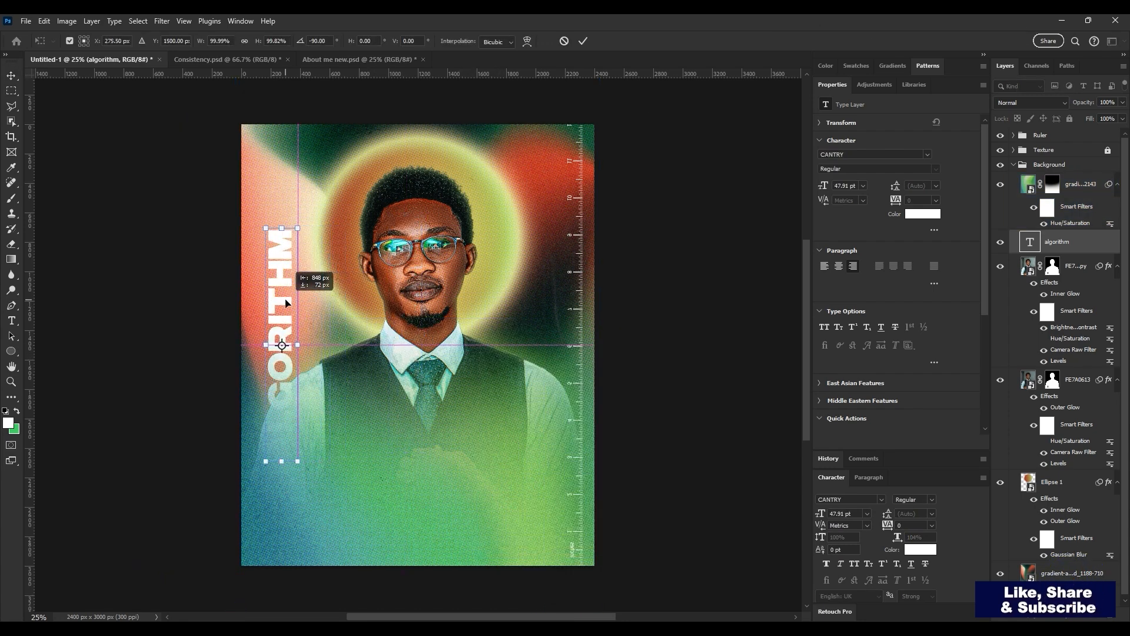
pyautogui.press('Return')
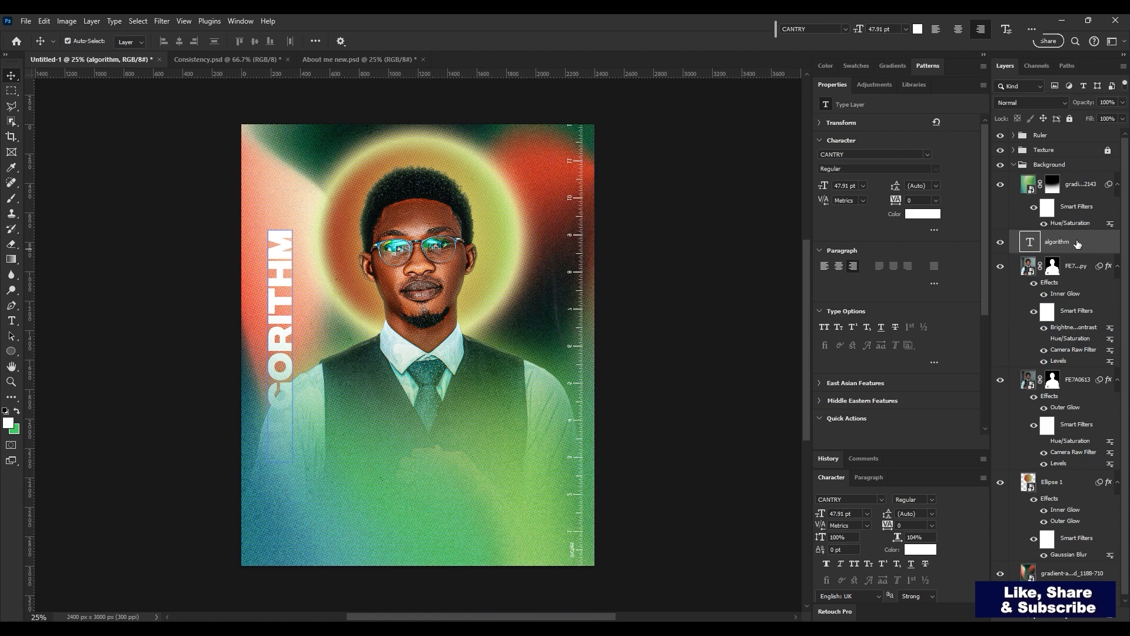
# Move the algorithm layer above the Background group and scale the text to about 193% so it spans the canvas height
pyautogui.moveTo(1078, 244); pyautogui.dragTo(1082, 158)
pyautogui.click(1014, 189)
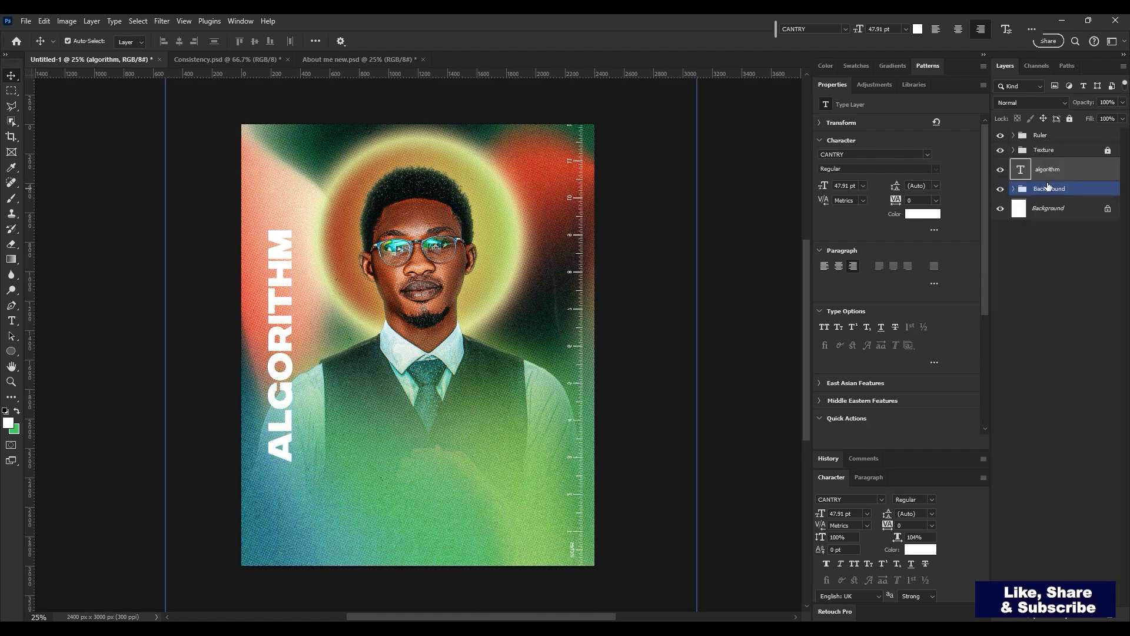
pyautogui.click(1065, 174)
pyautogui.hotkey('ctrl', 't')
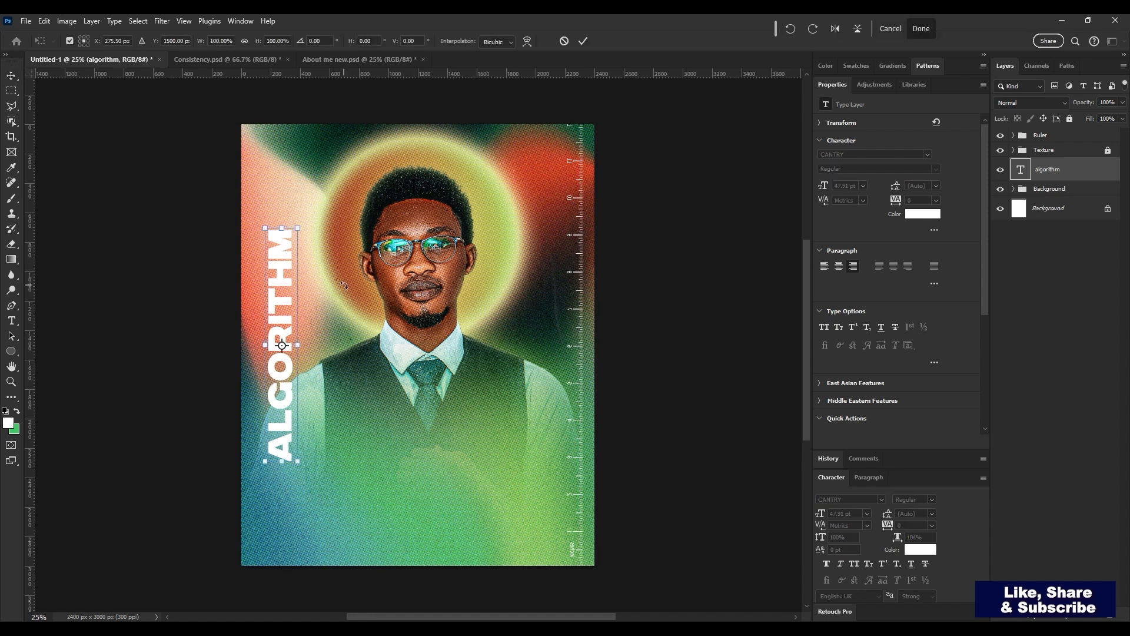
pyautogui.moveTo(299, 228); pyautogui.dragTo(549, 153)
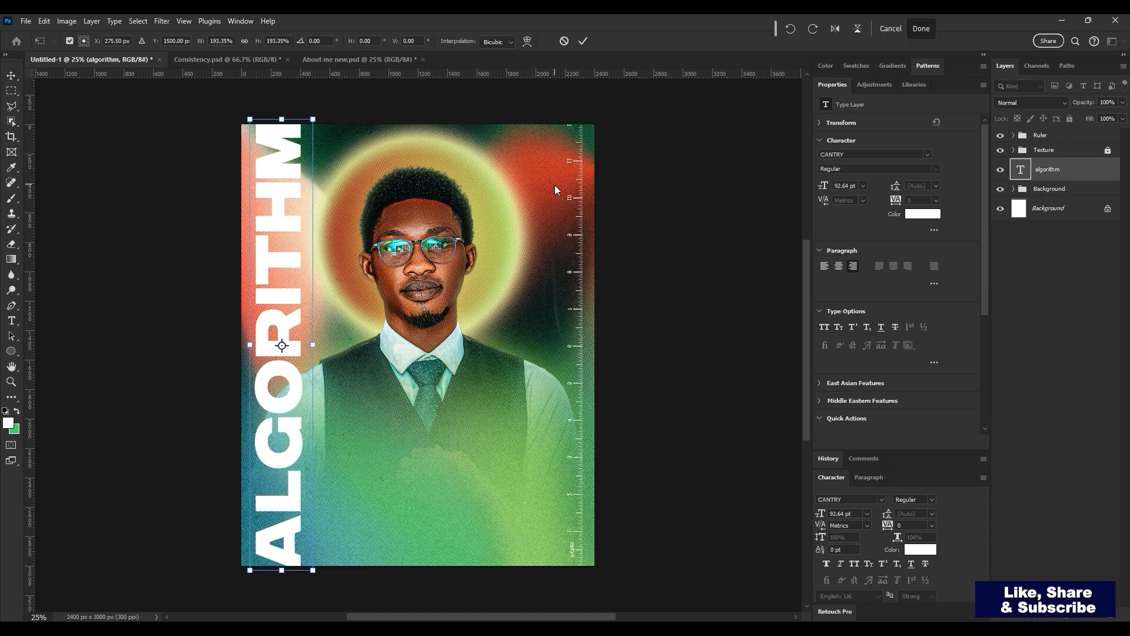
pyautogui.press('Return')
# Shift the ALGORITHM text against the canvas's left edge and lower the layer's fill to 23%
pyautogui.hotkey('shift', 'Left')
pyautogui.hotkey('shift', 'Left')
pyautogui.hotkey('shift', 'Left')
pyautogui.hotkey('shift', 'Left')
pyautogui.hotkey('shift', 'Left')
pyautogui.hotkey('shift', 'Left')
pyautogui.hotkey('shift', 'Left')
pyautogui.hotkey('shift', 'Left')
pyautogui.hotkey('shift', 'Left')
pyautogui.hotkey('shift', 'Left')
pyautogui.hotkey('shift', 'Left')
pyautogui.hotkey('shift', 'Left')
pyautogui.hotkey('shift', 'Left')
pyautogui.hotkey('shift', 'Left')
pyautogui.hotkey('shift', 'Left')
pyautogui.hotkey('shift', 'Left')
pyautogui.hotkey('shift', 'Left')
pyautogui.hotkey('shift', 'Left')
pyautogui.hotkey('shift', 'Left')
pyautogui.hotkey('shift', 'Left')
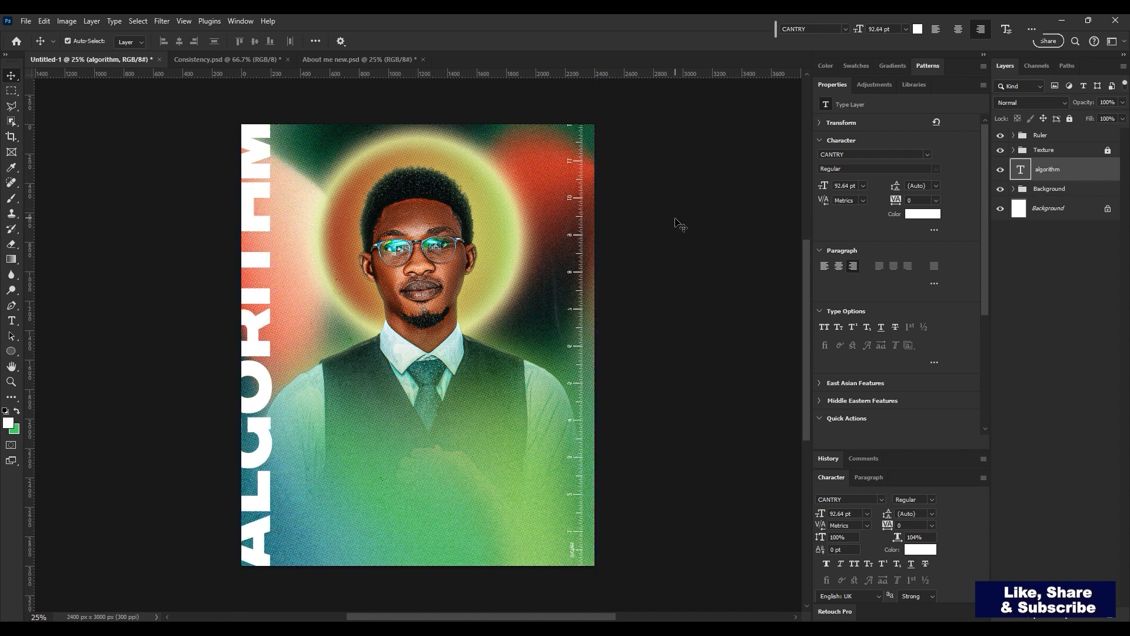
pyautogui.moveTo(1124, 120); pyautogui.dragTo(1079, 134)
pyautogui.click(922, 214)
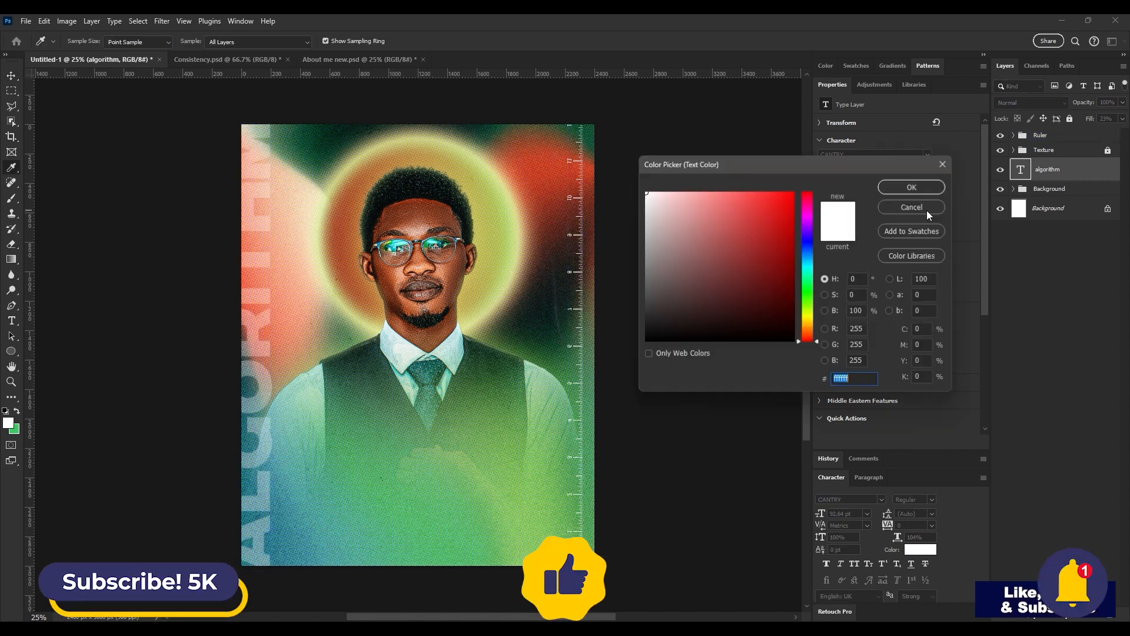
pyautogui.click(412, 214)
pyautogui.click(476, 161)
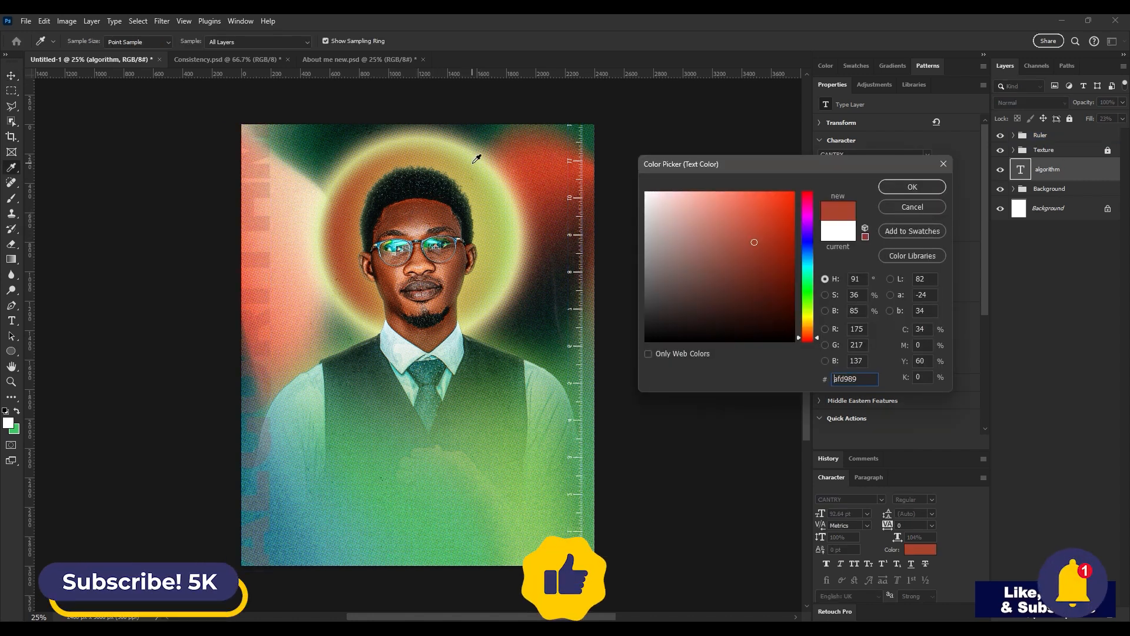
pyautogui.click(501, 435)
pyautogui.click(493, 402)
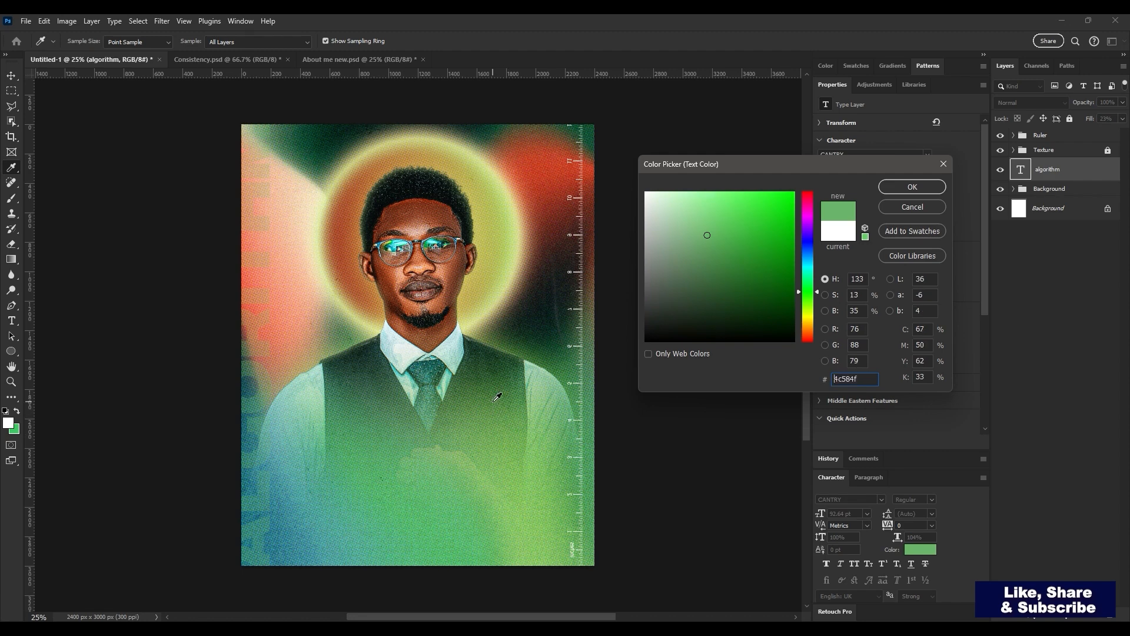
pyautogui.press('Escape')
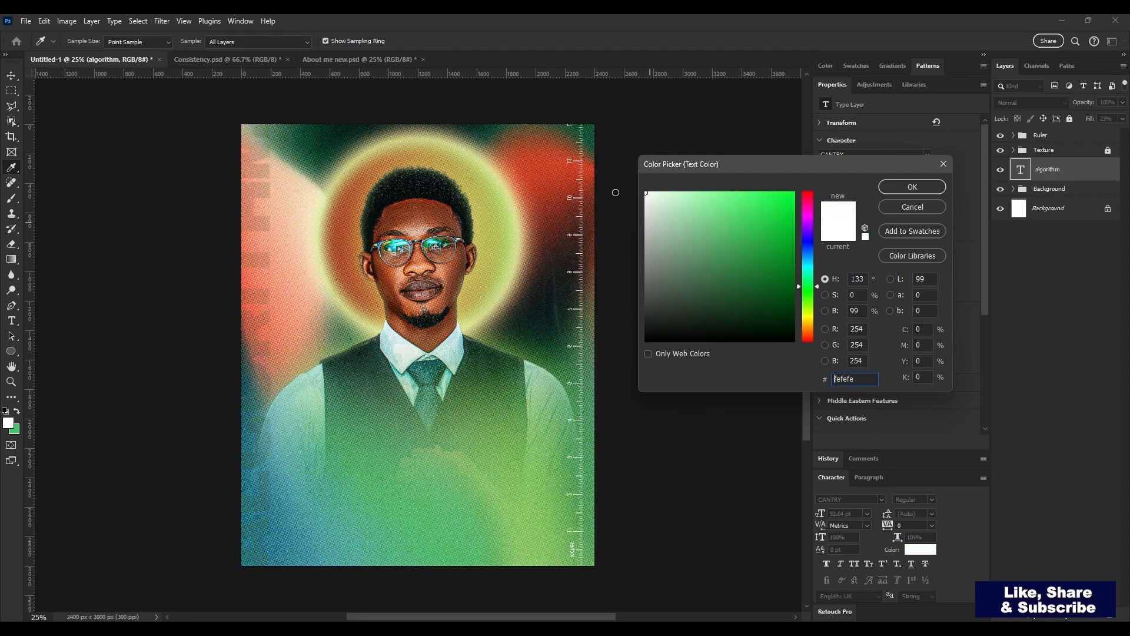
# Add a Stroke effect to the algorithm layer and set its colour to dark green #207455
pyautogui.doubleClick(1094, 179)
pyautogui.click(708, 240)
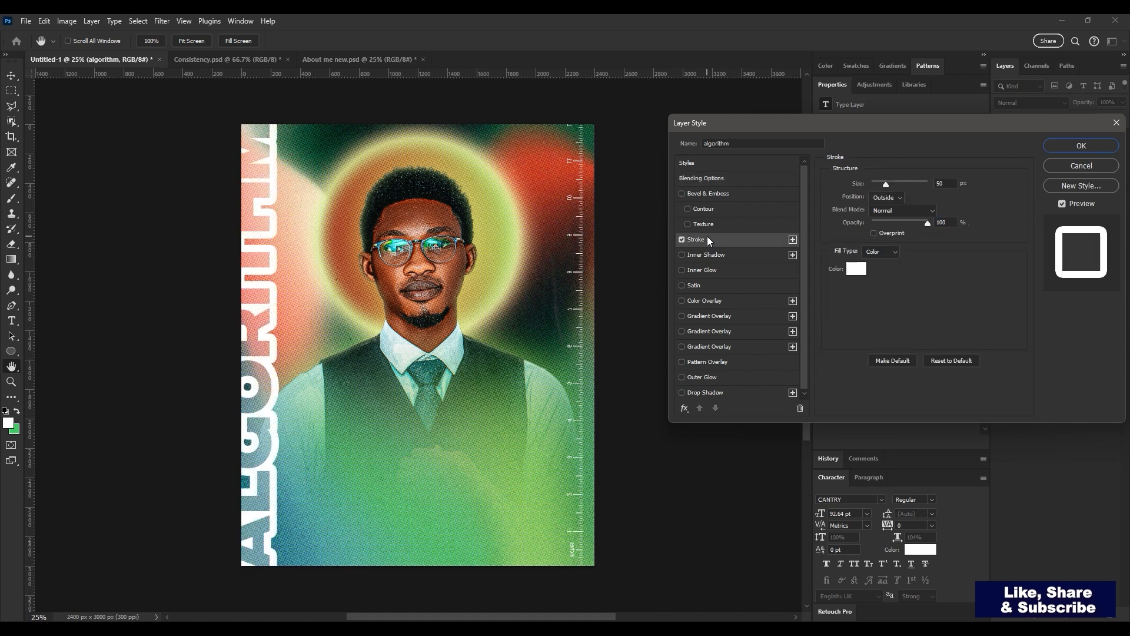
pyautogui.click(856, 269)
pyautogui.moveTo(485, 422)
pyautogui.mouseDown()
pyautogui.moveTo(484, 436)
pyautogui.moveTo(470, 258)
pyautogui.mouseUp()
pyautogui.moveTo(740, 237); pyautogui.dragTo(728, 192)
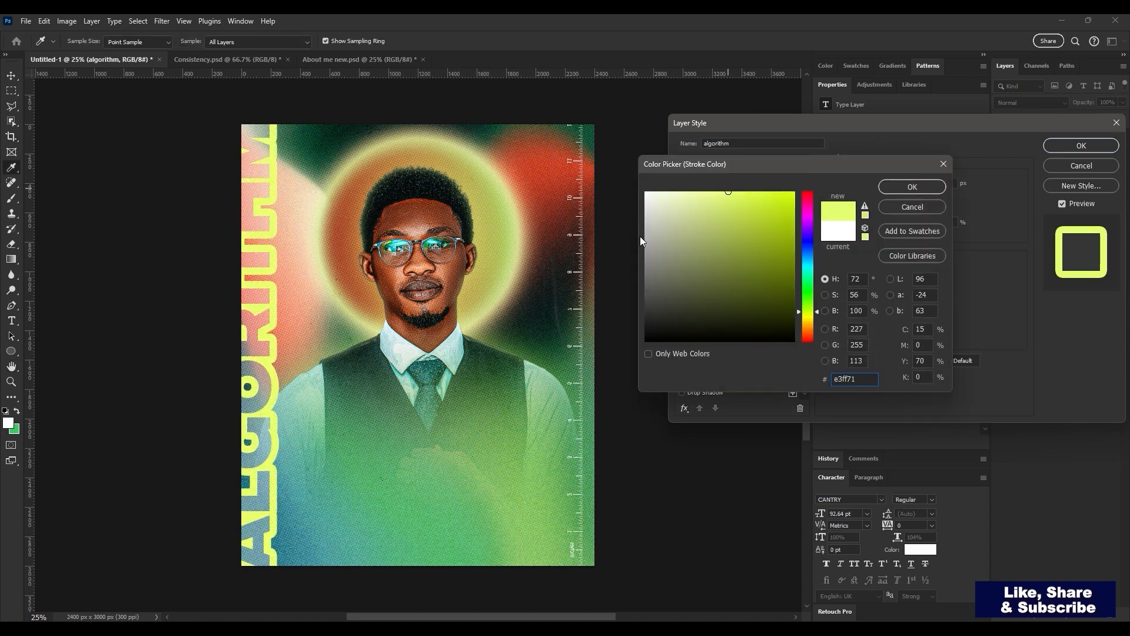
pyautogui.click(476, 516)
pyautogui.click(461, 532)
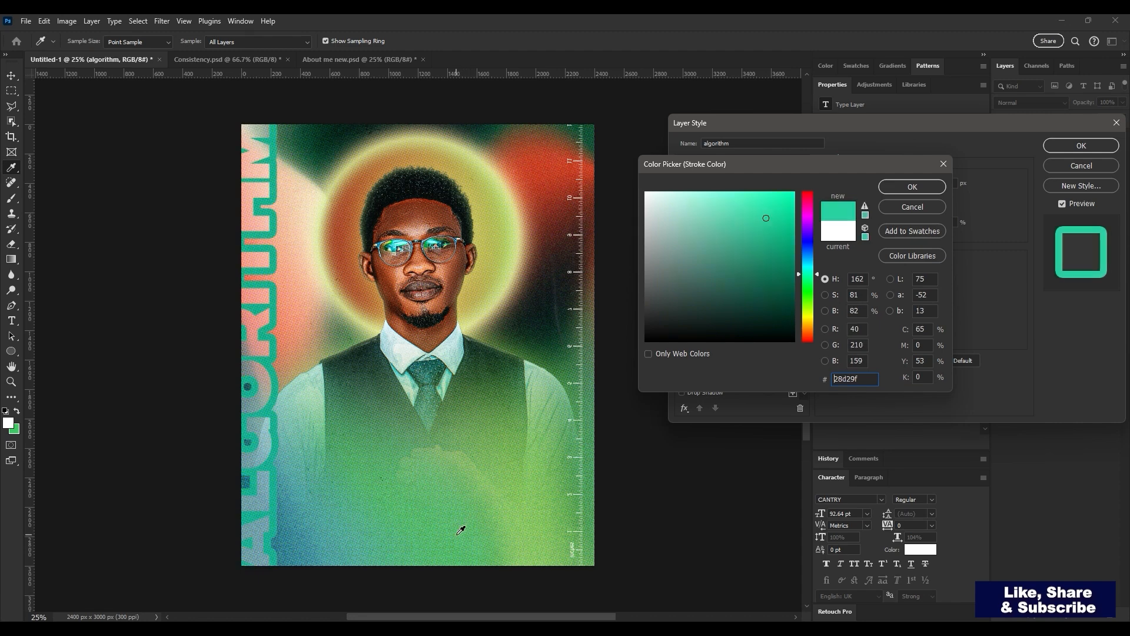
pyautogui.click(817, 291)
pyautogui.click(766, 195)
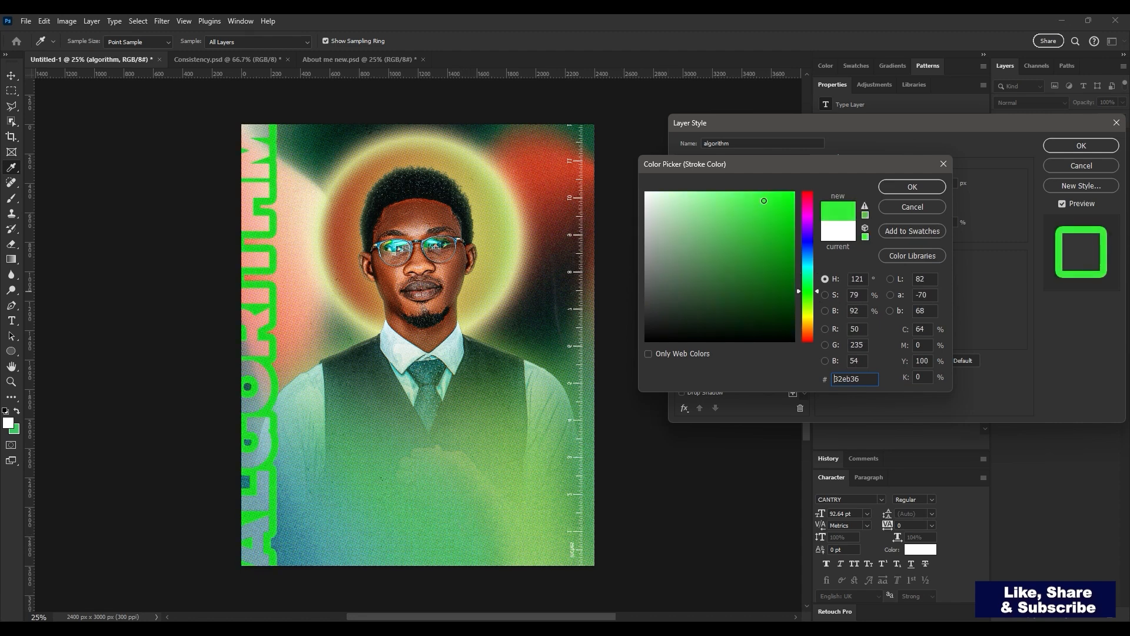
pyautogui.click(325, 134)
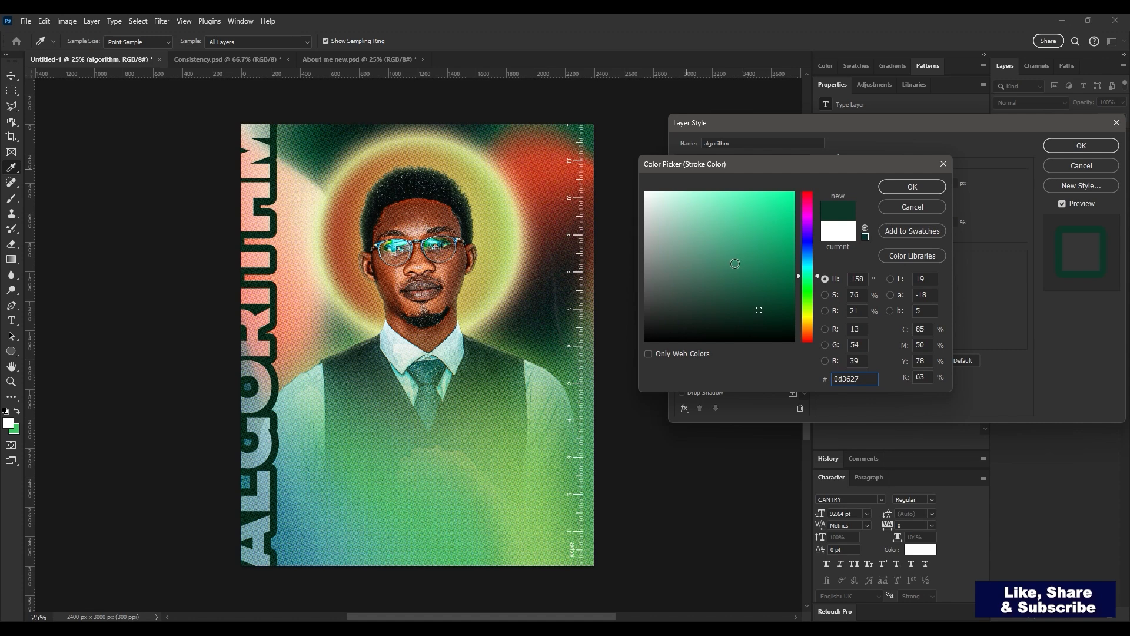
pyautogui.moveTo(735, 263)
pyautogui.mouseDown()
pyautogui.moveTo(747, 288)
pyautogui.moveTo(754, 273)
pyautogui.mouseUp()
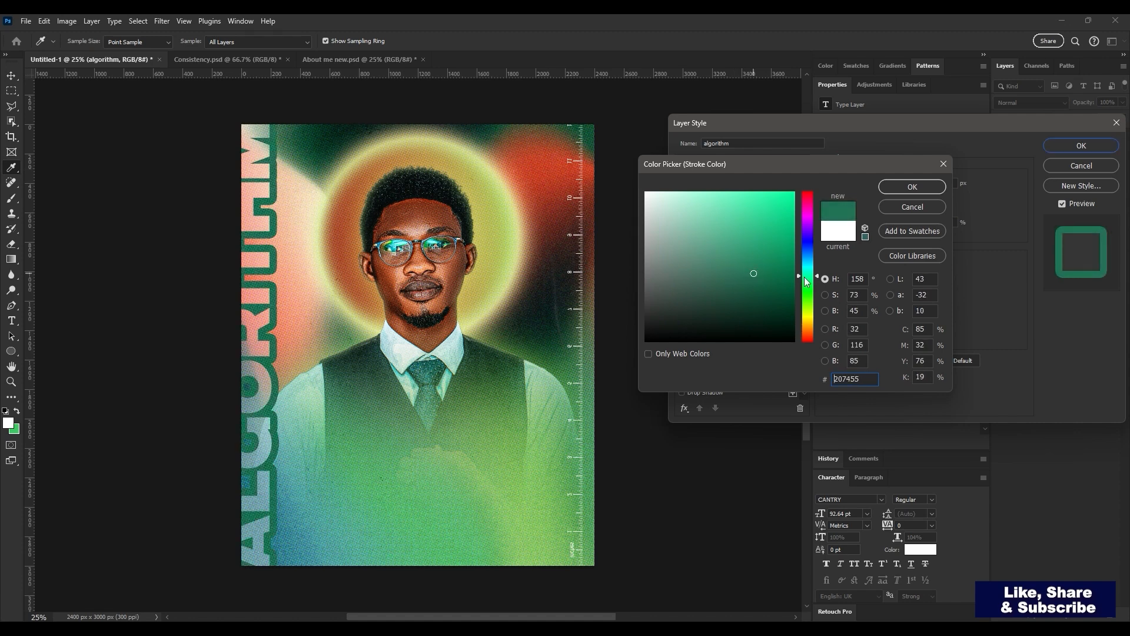
pyautogui.click(912, 187)
# Set the text's stroke to 2 px and white #ffffff, and apply the layer style
pyautogui.doubleClick(941, 183)
pyautogui.write('1')
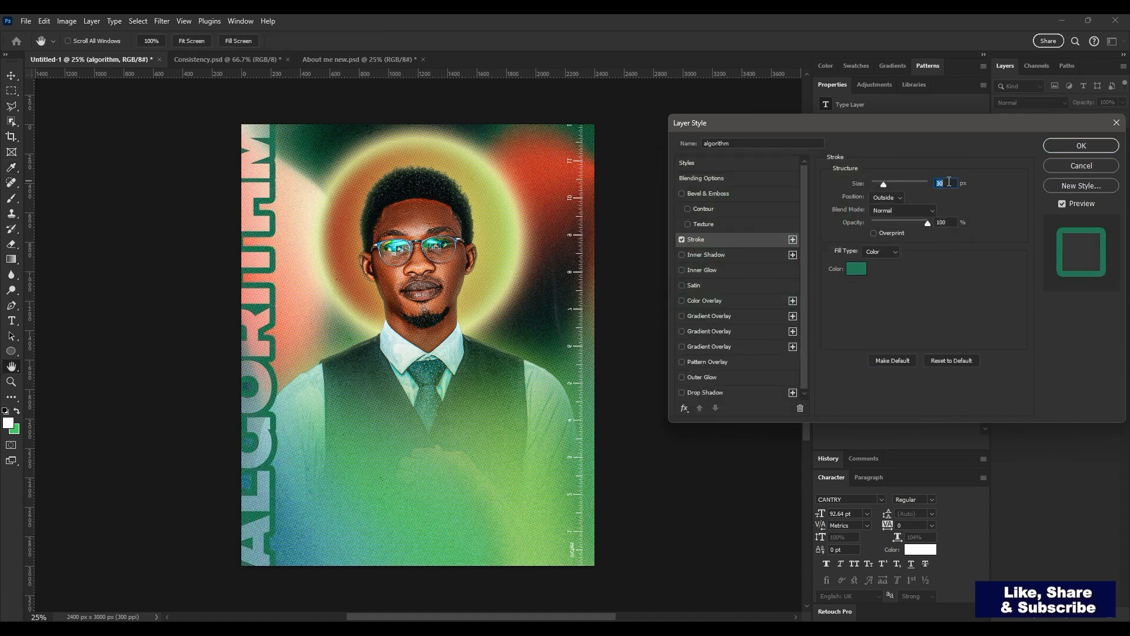
pyautogui.press('Up')
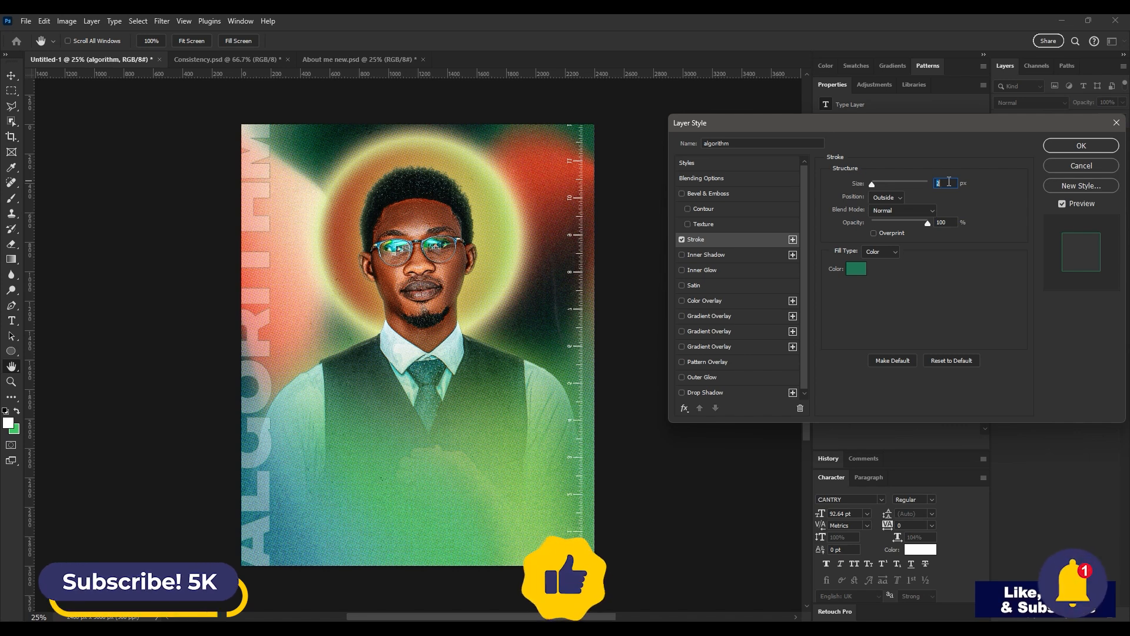
pyautogui.click(864, 278)
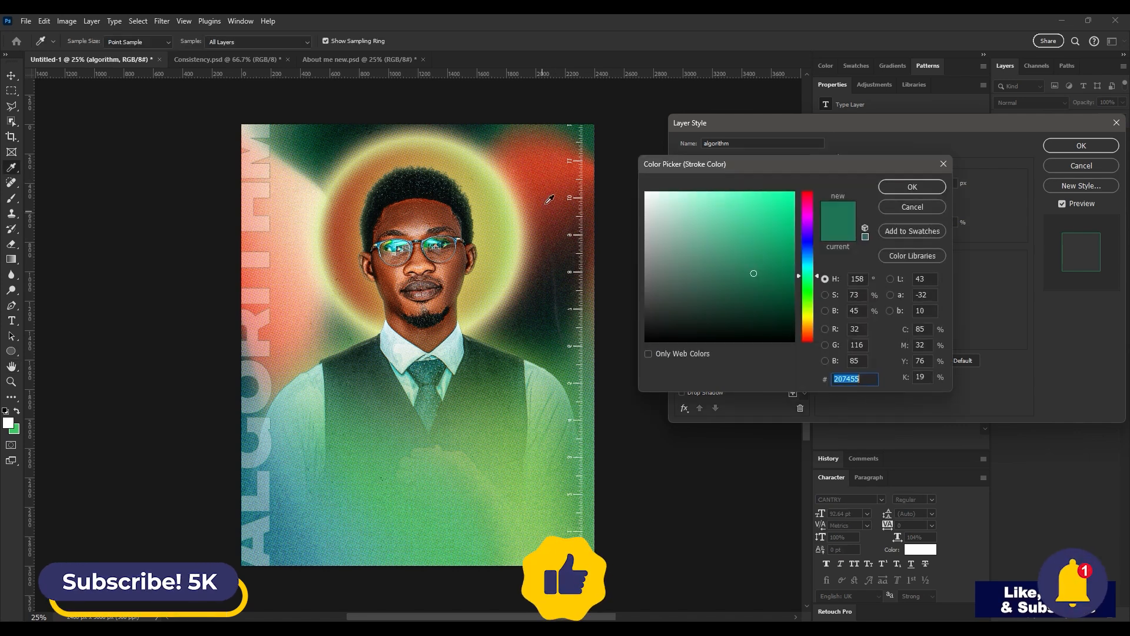
pyautogui.click(584, 252)
pyautogui.moveTo(747, 248)
pyautogui.mouseDown()
pyautogui.moveTo(749, 191)
pyautogui.moveTo(645, 191)
pyautogui.mouseUp()
pyautogui.click(586, 154)
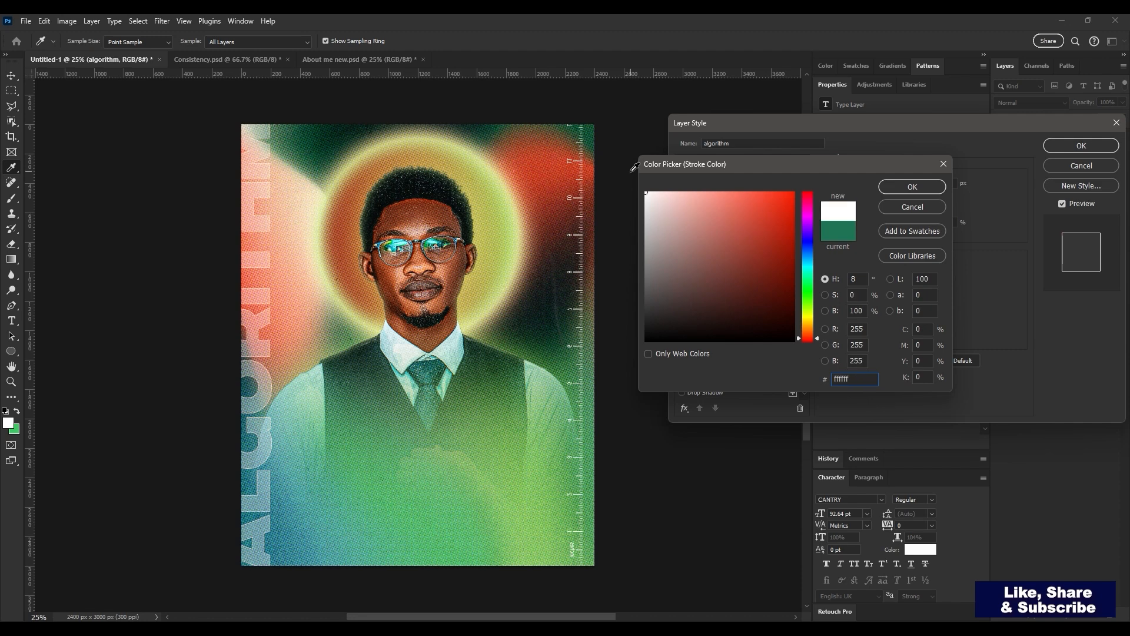
pyautogui.press('Return')
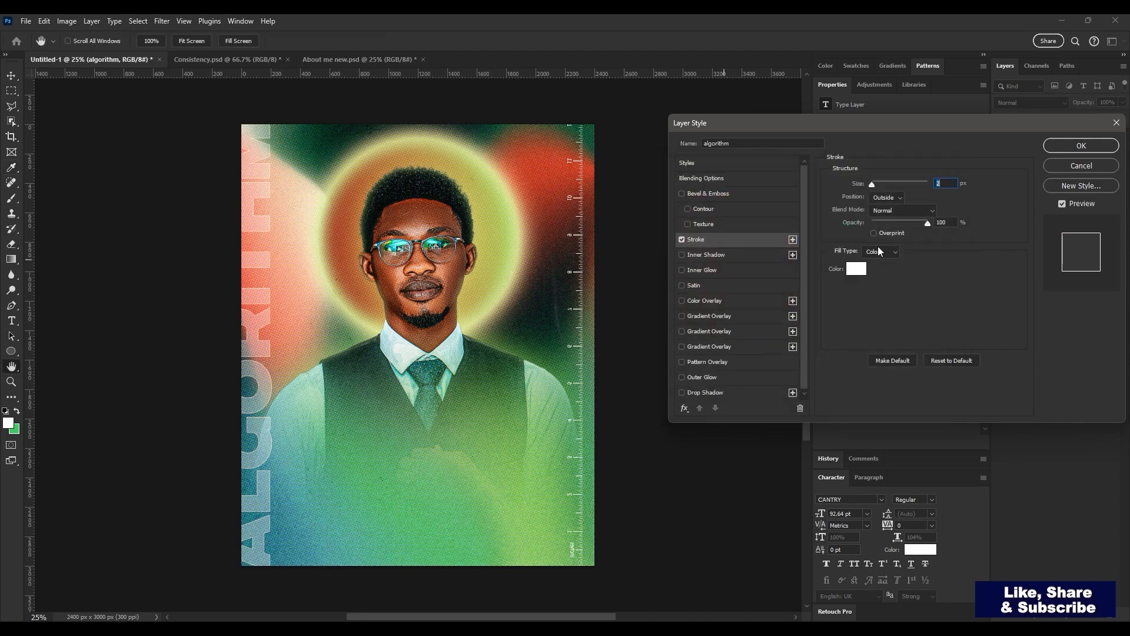
pyautogui.press('Return')
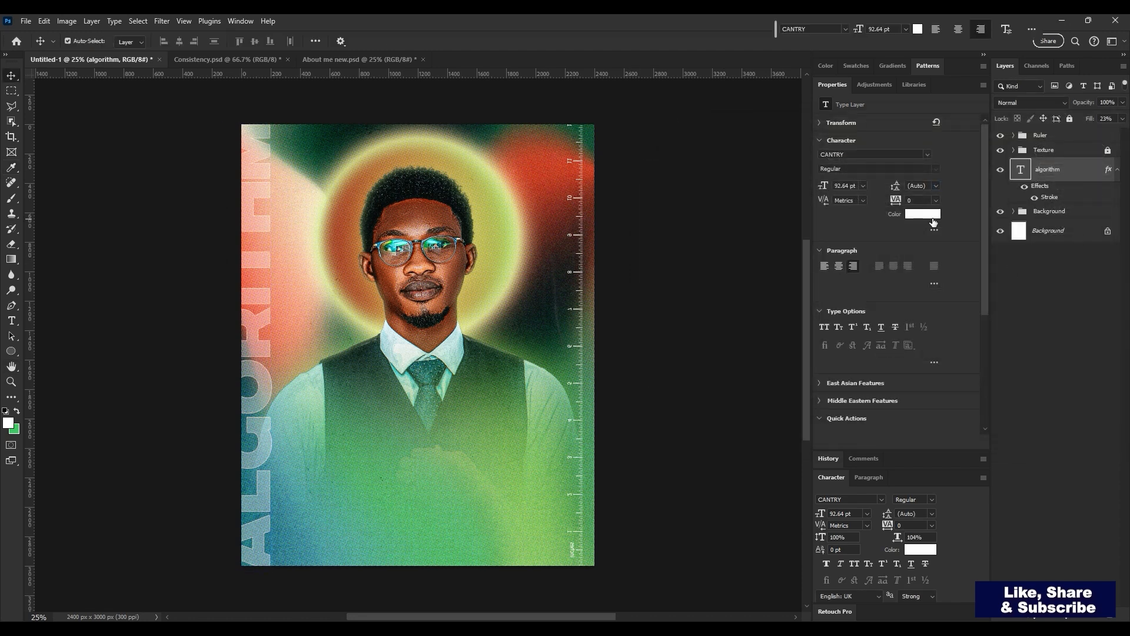
# Set the ALGORITHM text colour to dark navy #0a1924 and lower the layer's fill to 18%
pyautogui.click(933, 222)
pyautogui.click(523, 338)
pyautogui.click(554, 321)
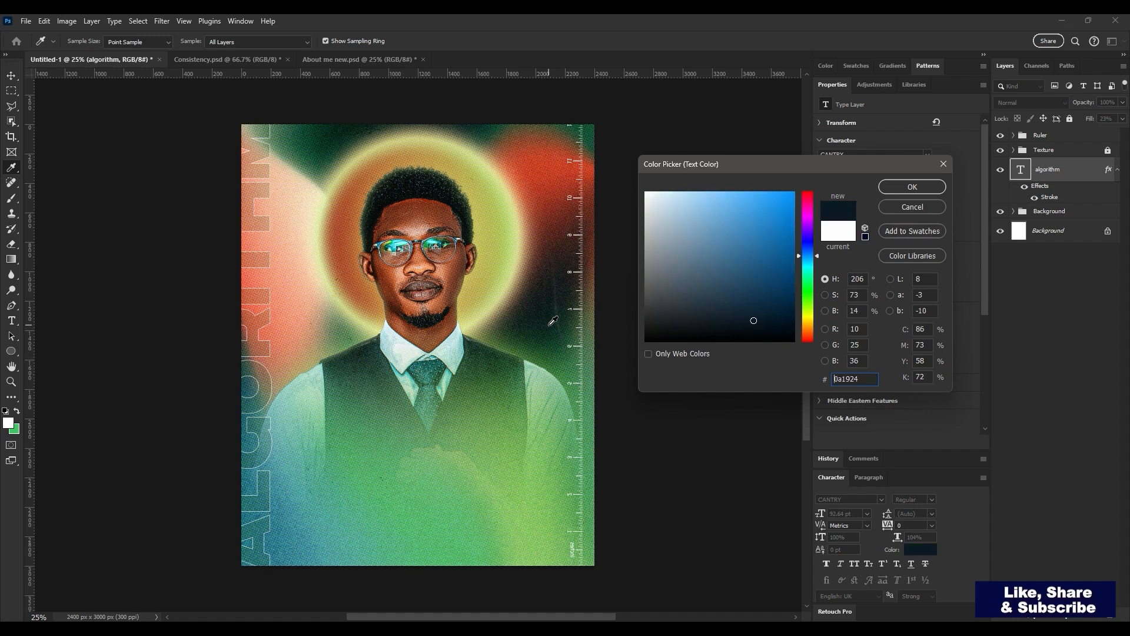
pyautogui.press('Return')
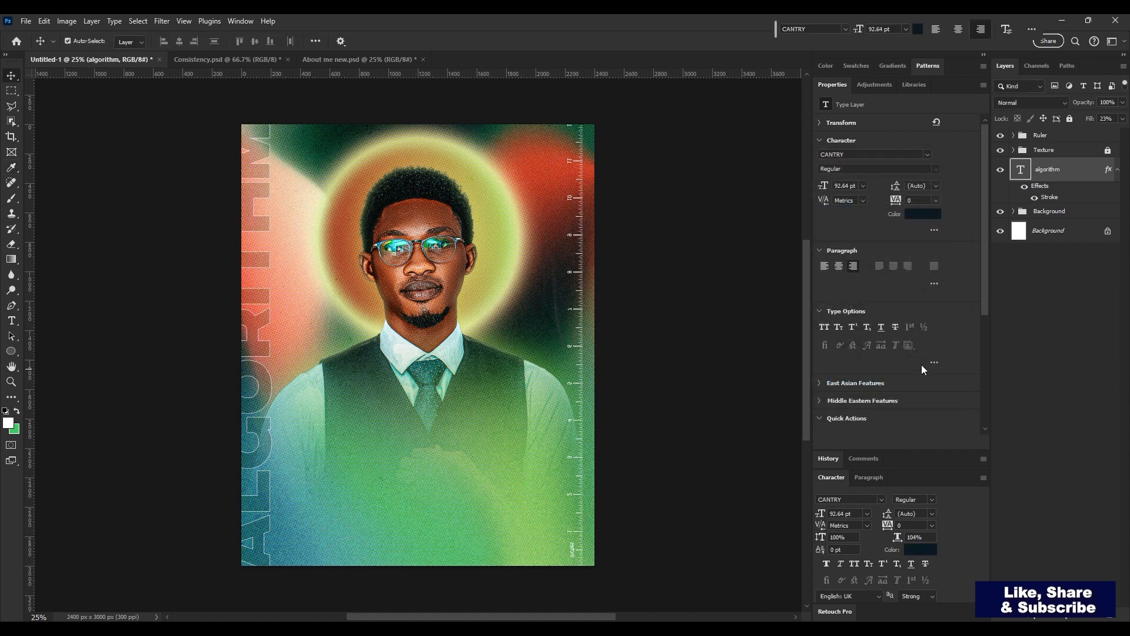
pyautogui.click(1108, 119)
pyautogui.hotkey('ctrl', '-')
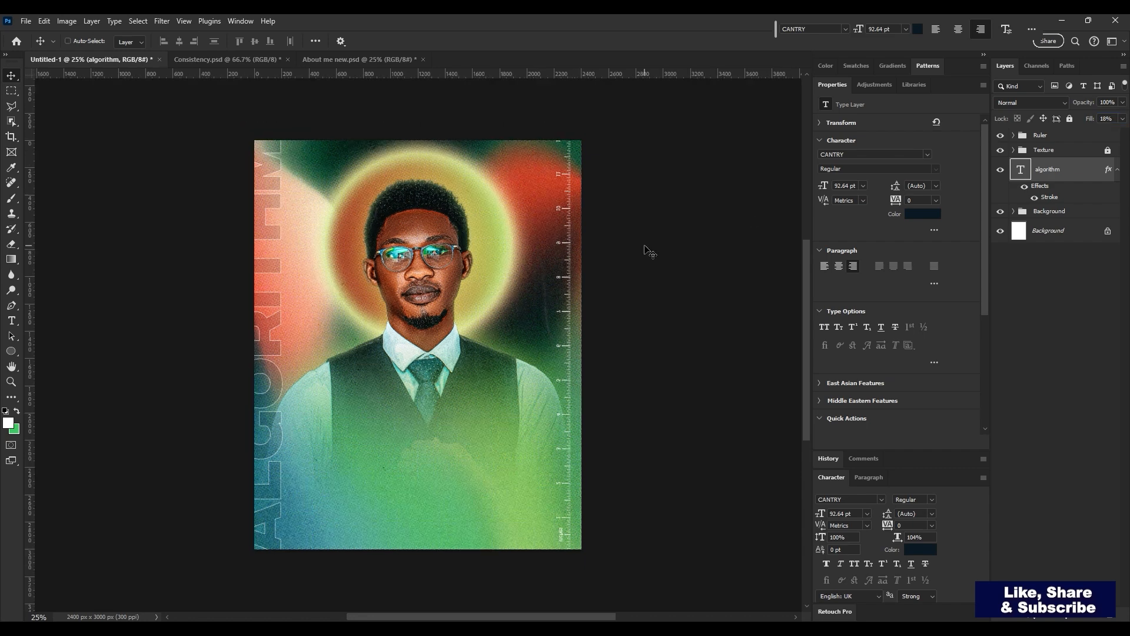
# Scale the vertical ALGORITHM text up to about 166% around its centre, extending beyond the canvas height
pyautogui.hotkey('ctrl', 't')
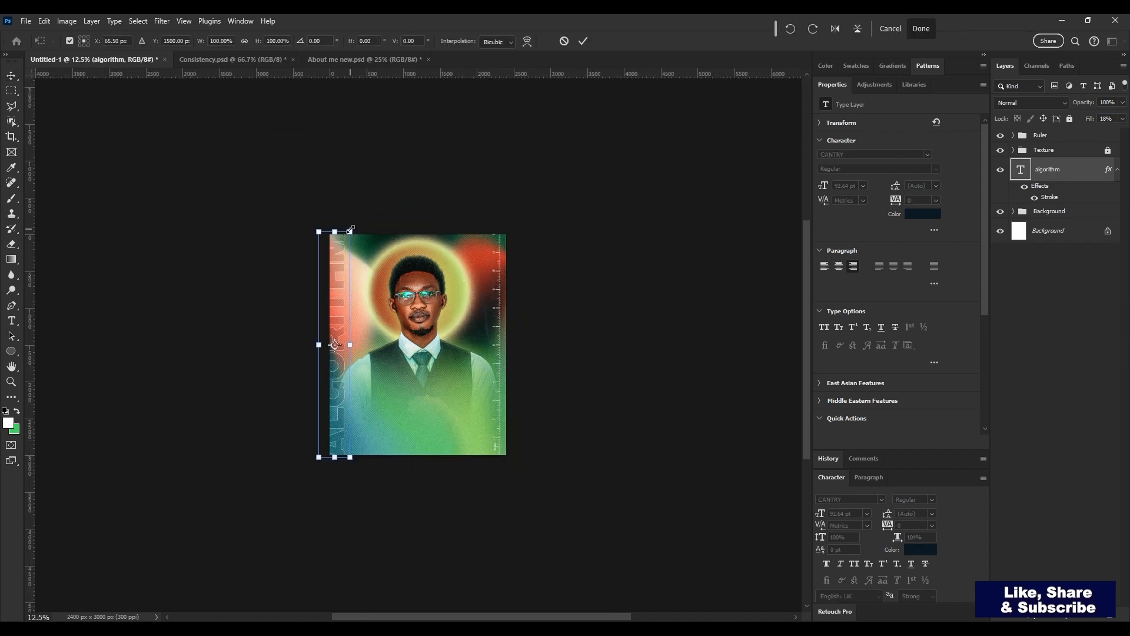
pyautogui.moveTo(351, 228); pyautogui.dragTo(461, 171)
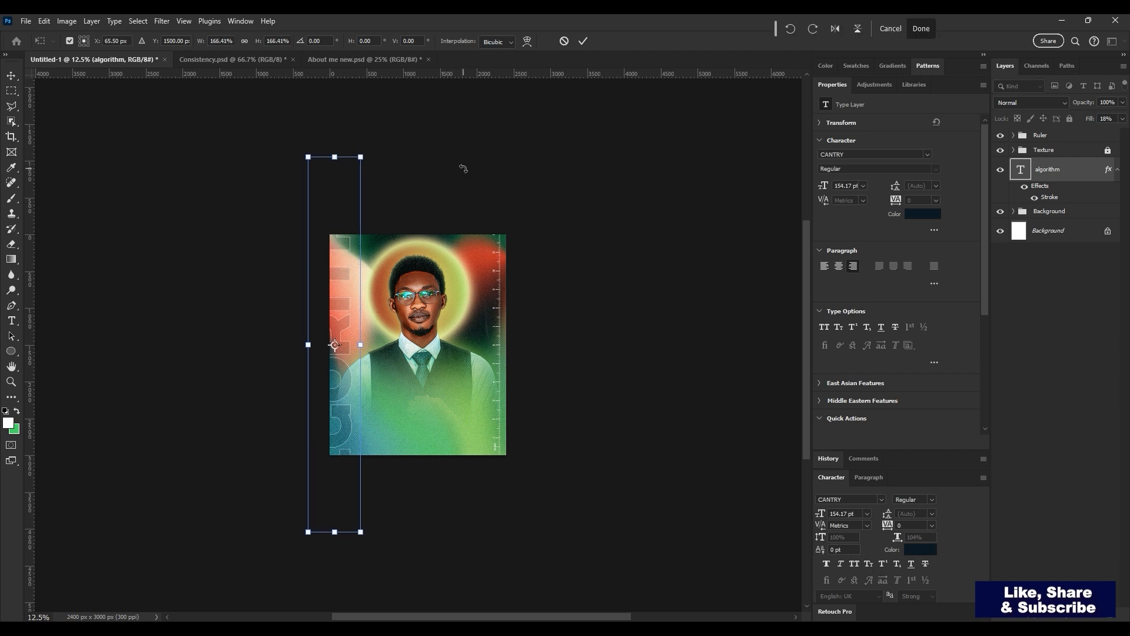
pyautogui.press('Return')
pyautogui.hotkey('ctrl', '0')
pyautogui.hotkey('ctrl', '-')
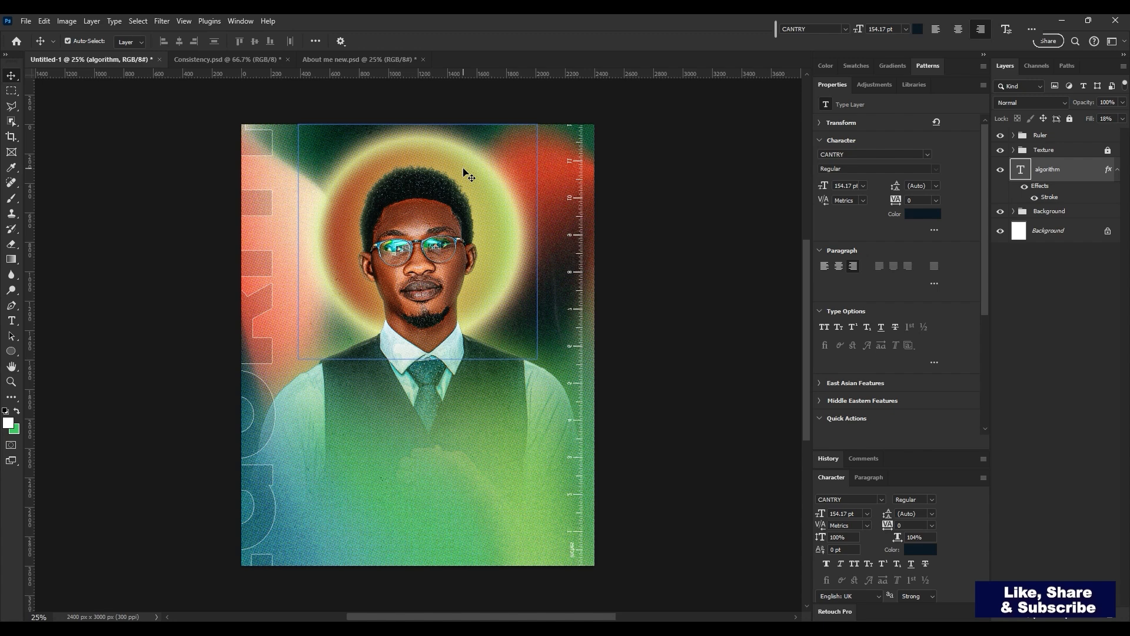
# Copy the QR code layer and the Group 1 text group from About me new.psd onto the lower part of the poster
pyautogui.click(344, 64)
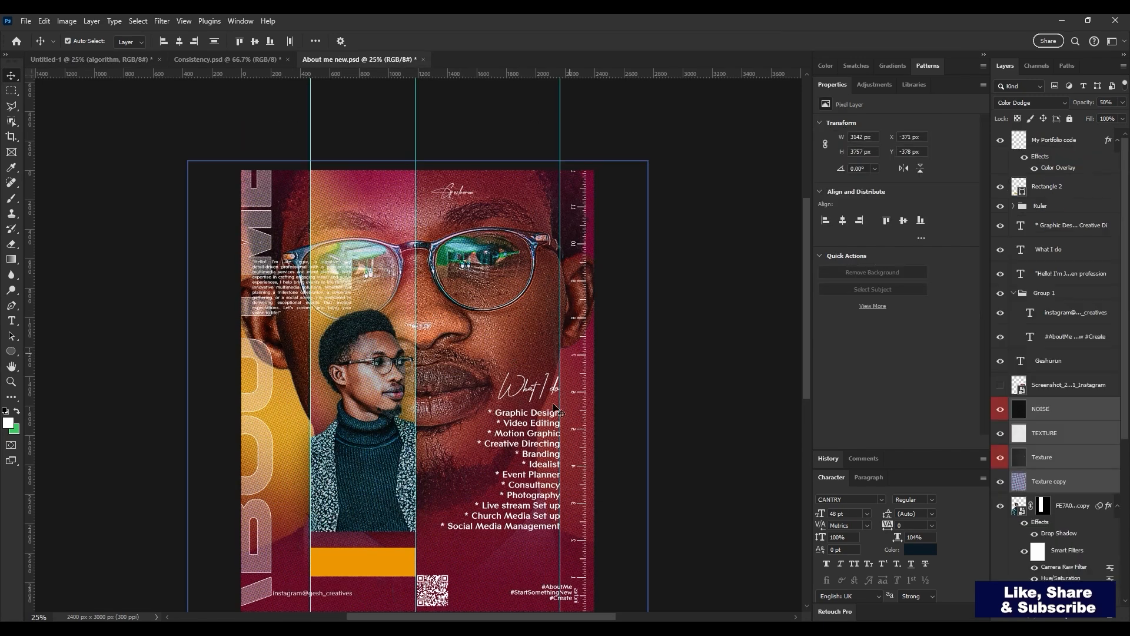
pyautogui.click(552, 598)
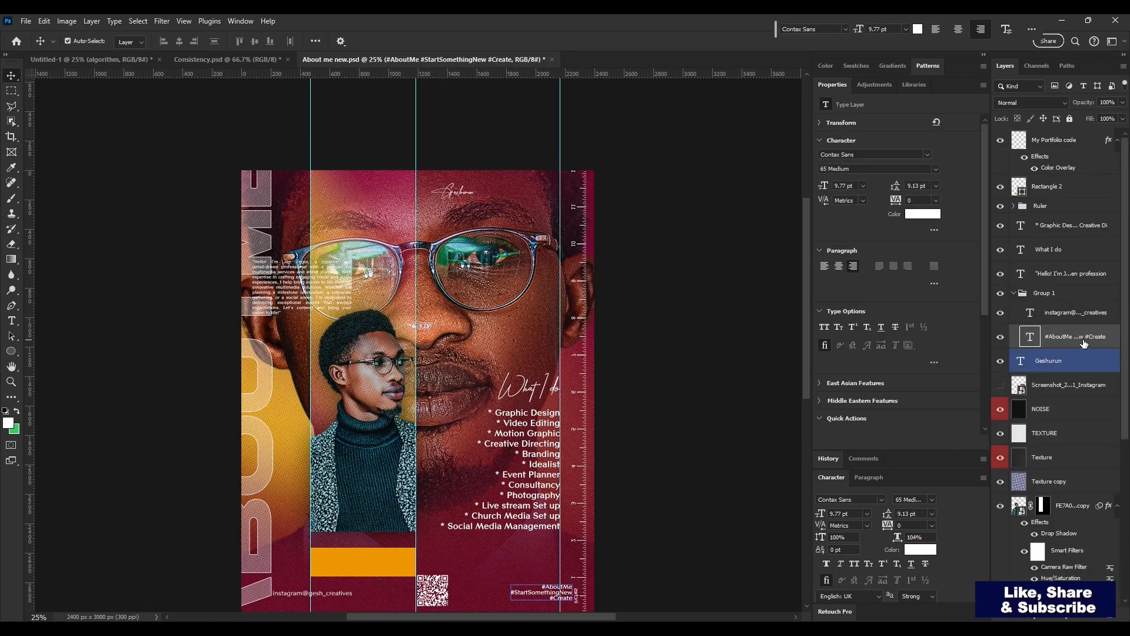
pyautogui.keyDown('shift'); pyautogui.click(1089, 300); pyautogui.keyUp('shift')
pyautogui.click(1089, 295)
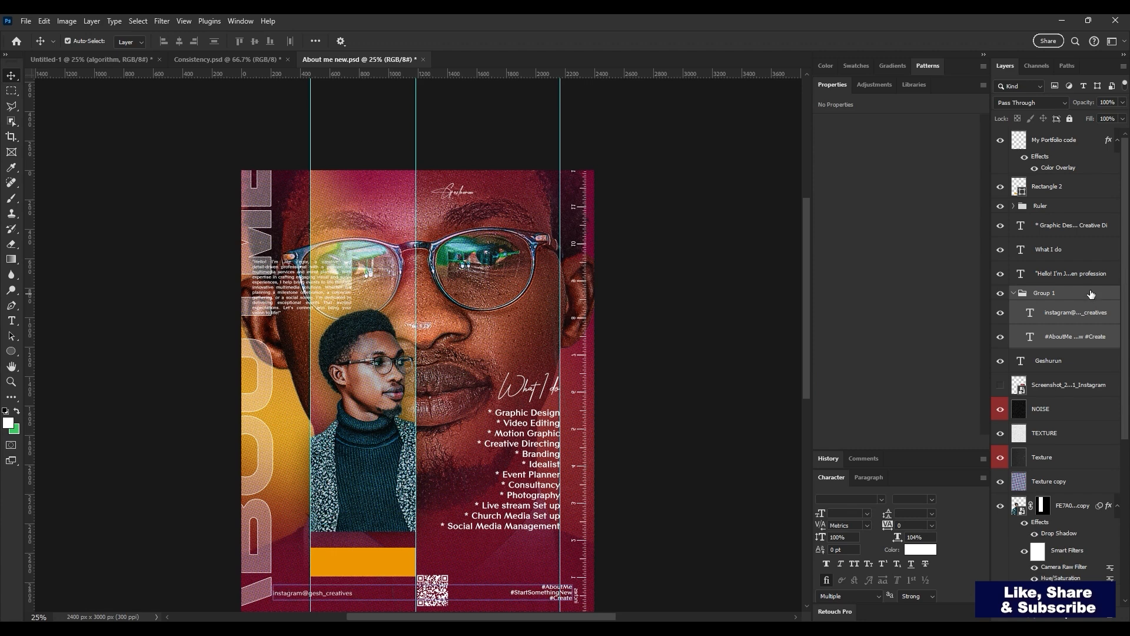
pyautogui.keyDown('ctrl'); pyautogui.click(1084, 145); pyautogui.keyUp('ctrl')
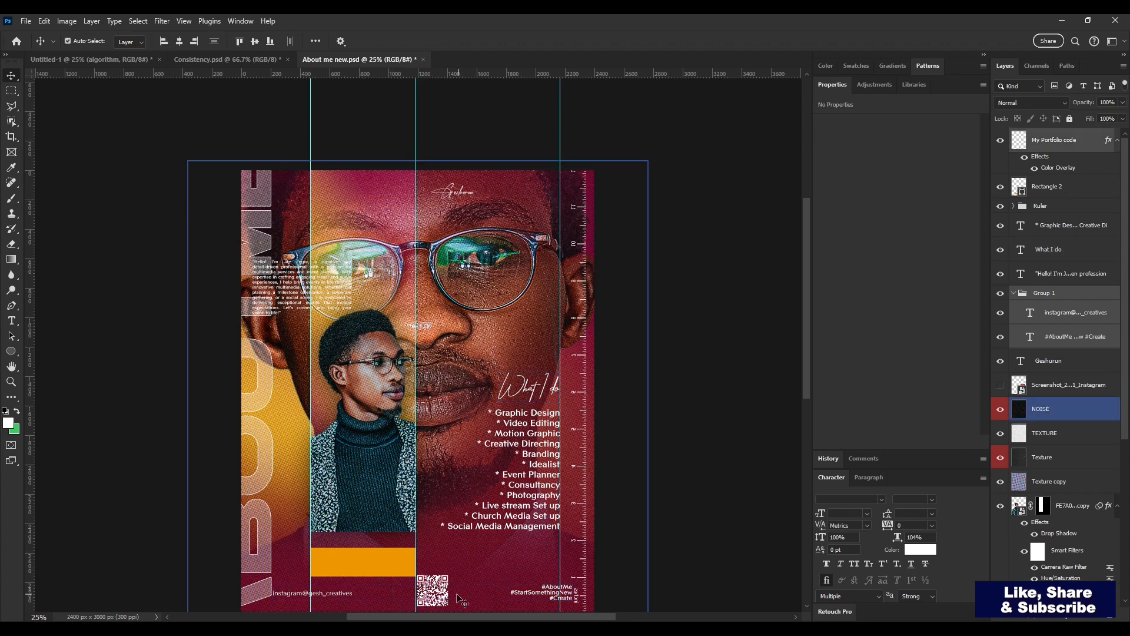
pyautogui.moveTo(547, 601); pyautogui.dragTo(393, 527)
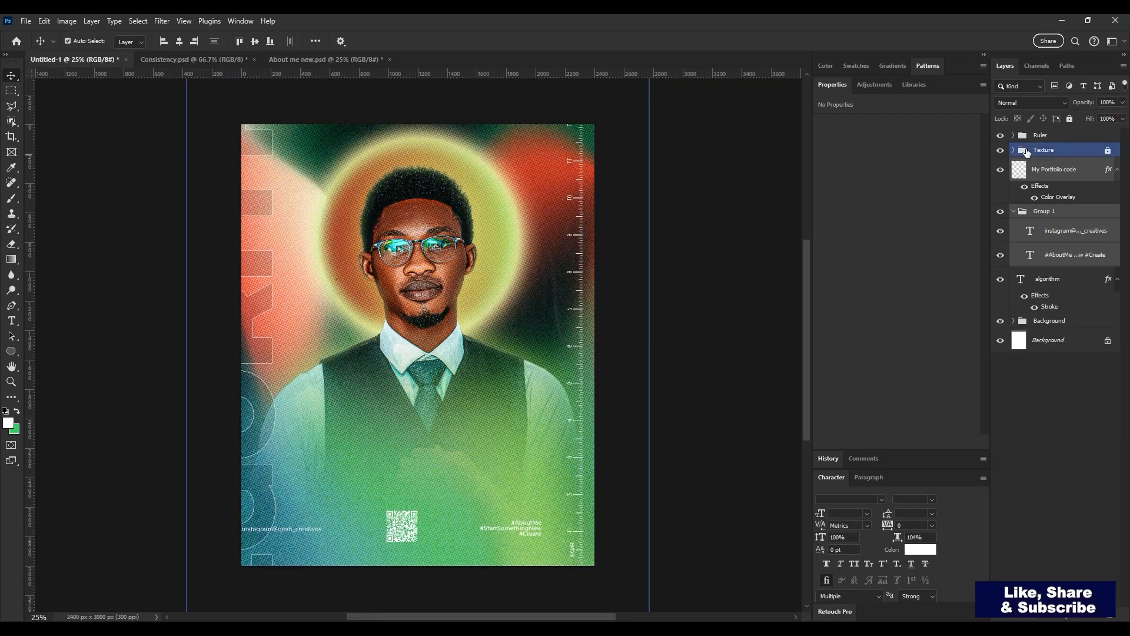
# Centre Group 1 horizontally on the canvas and nudge it down towards the poster's bottom edge
pyautogui.click(1014, 212)
pyautogui.click(1049, 213)
pyautogui.hotkey('ctrl', 'a')
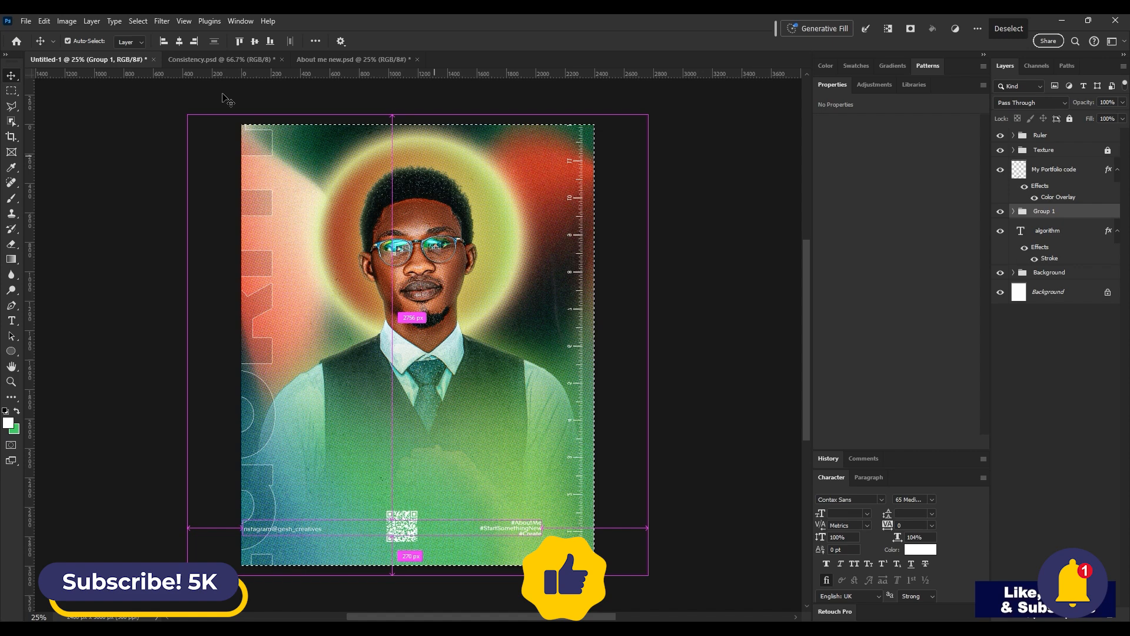
pyautogui.click(179, 41)
pyautogui.hotkey('ctrl', 'd')
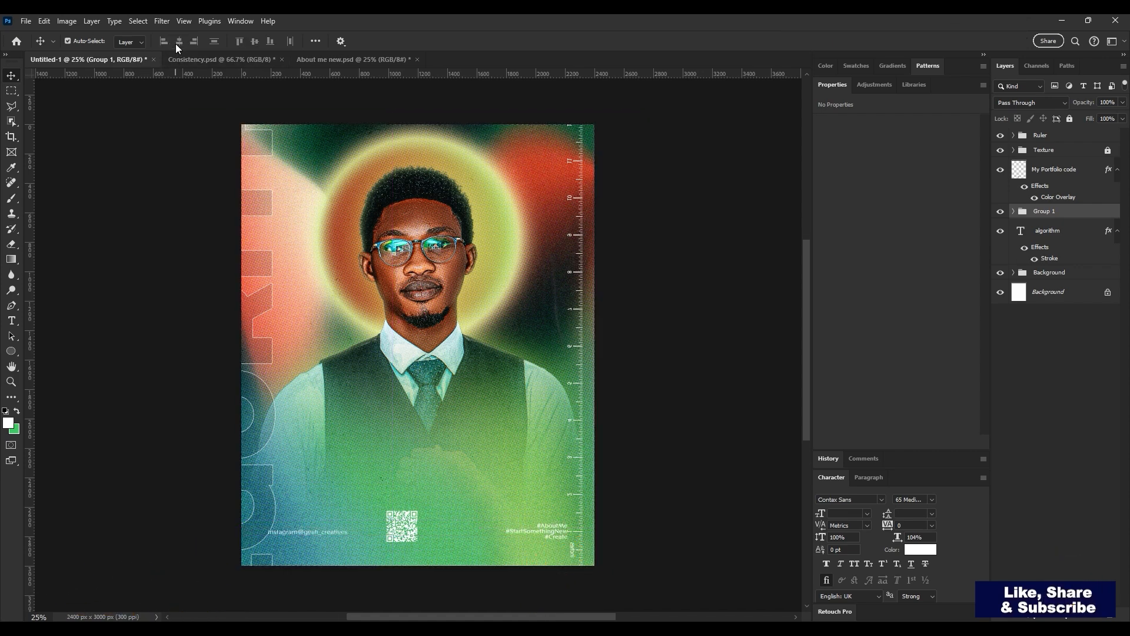
pyautogui.hotkey('shift', 'Down')
pyautogui.hotkey('shift', 'Down')
pyautogui.hotkey('shift', 'Down')
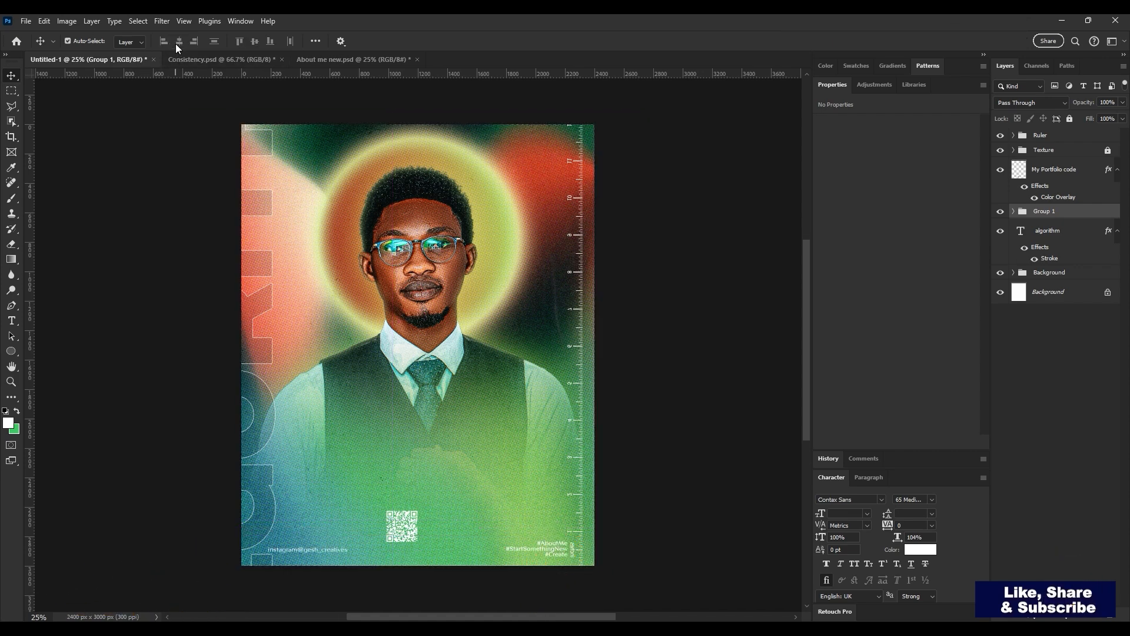
# Set the colour of both text layers in Group 1 to very dark green #06130a
pyautogui.click(1014, 211)
pyautogui.click(1053, 238)
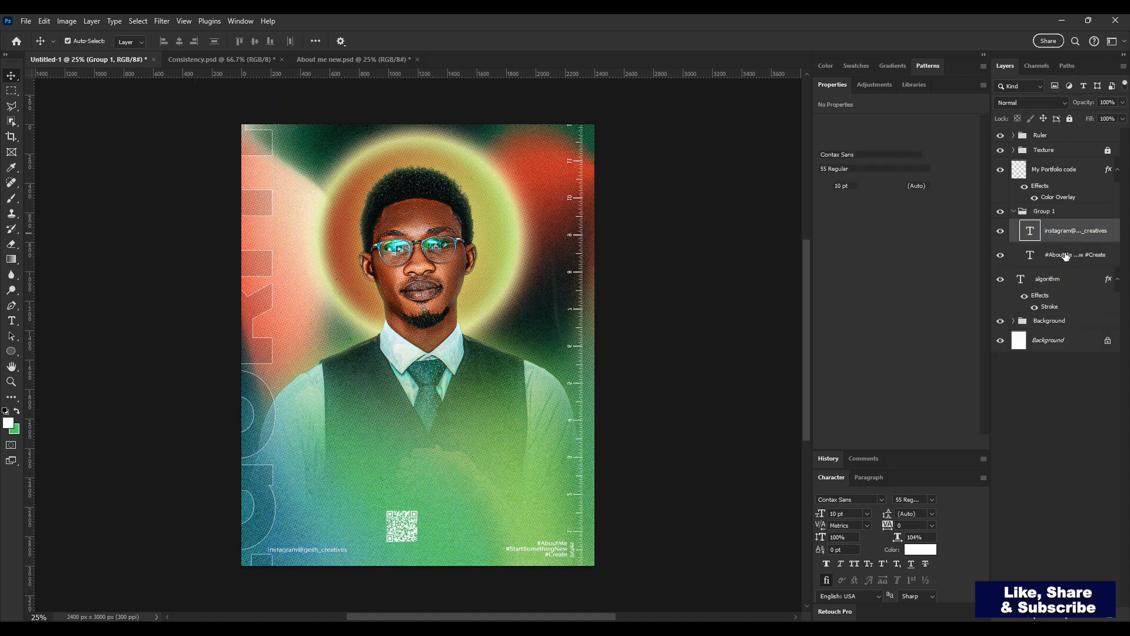
pyautogui.keyDown('shift'); pyautogui.click(1065, 254); pyautogui.keyUp('shift')
pyautogui.click(924, 213)
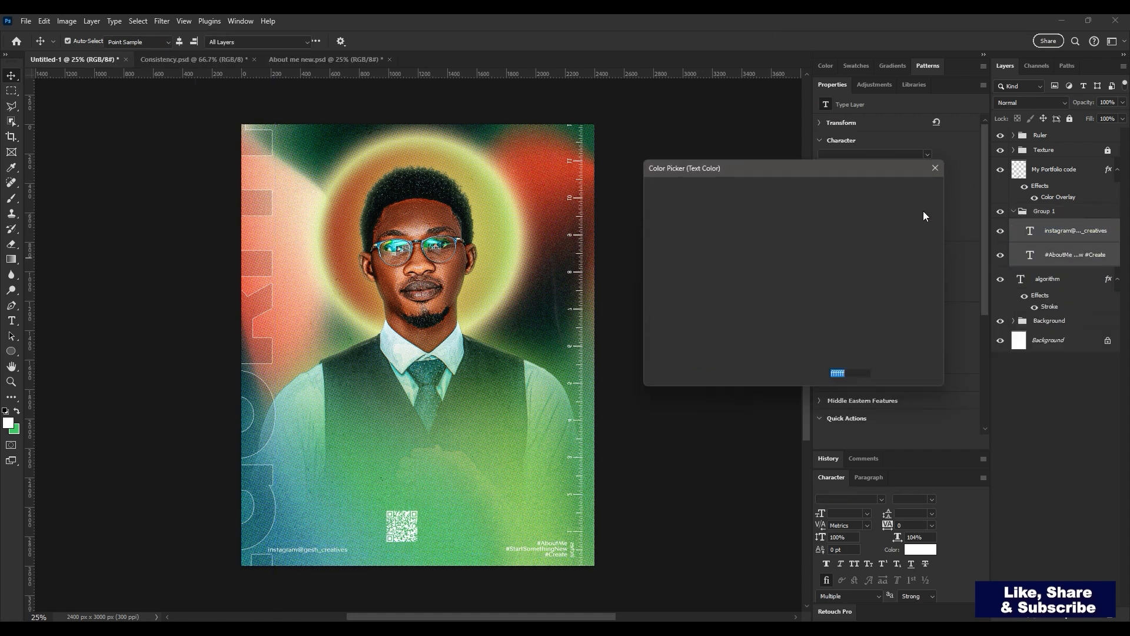
pyautogui.click(550, 283)
pyautogui.click(653, 335)
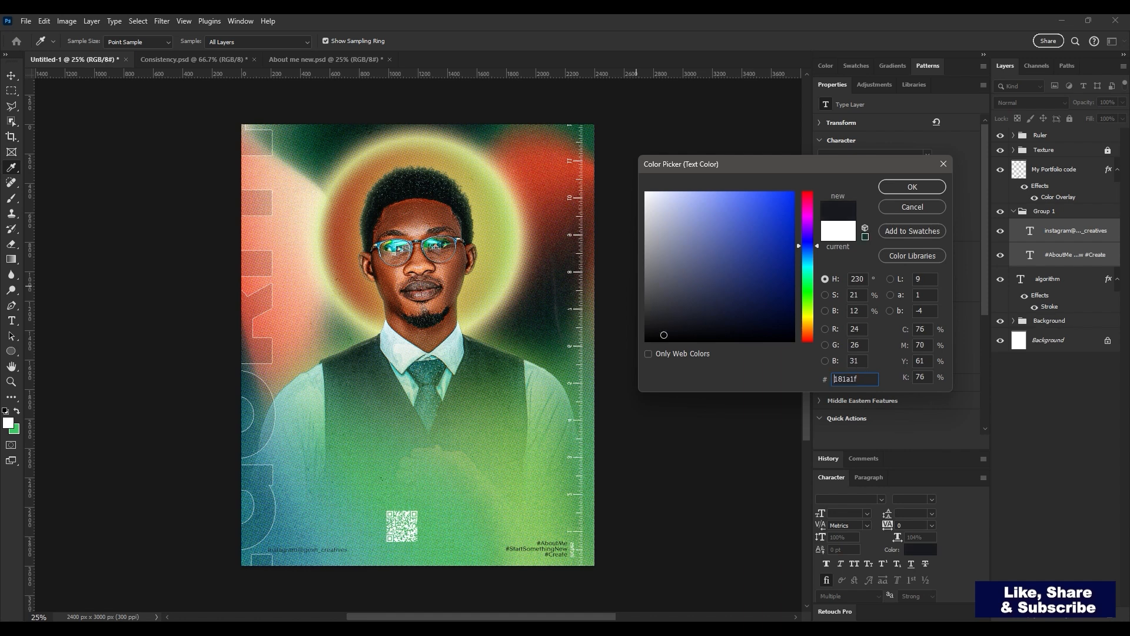
pyautogui.click(812, 289)
pyautogui.moveTo(757, 317); pyautogui.dragTo(748, 331)
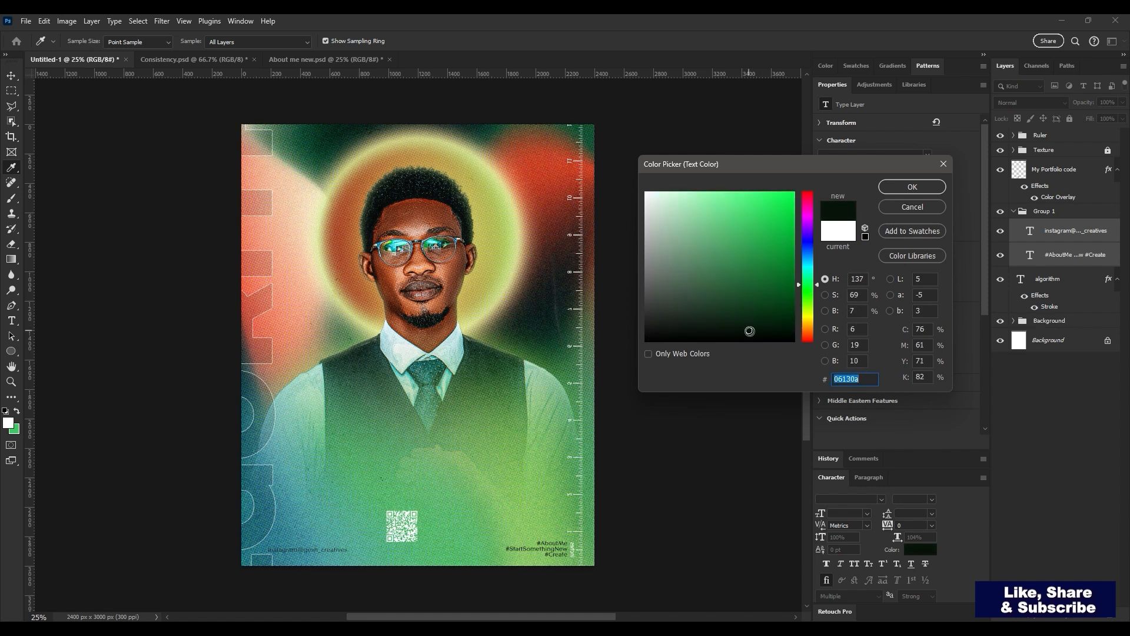
pyautogui.press('Return')
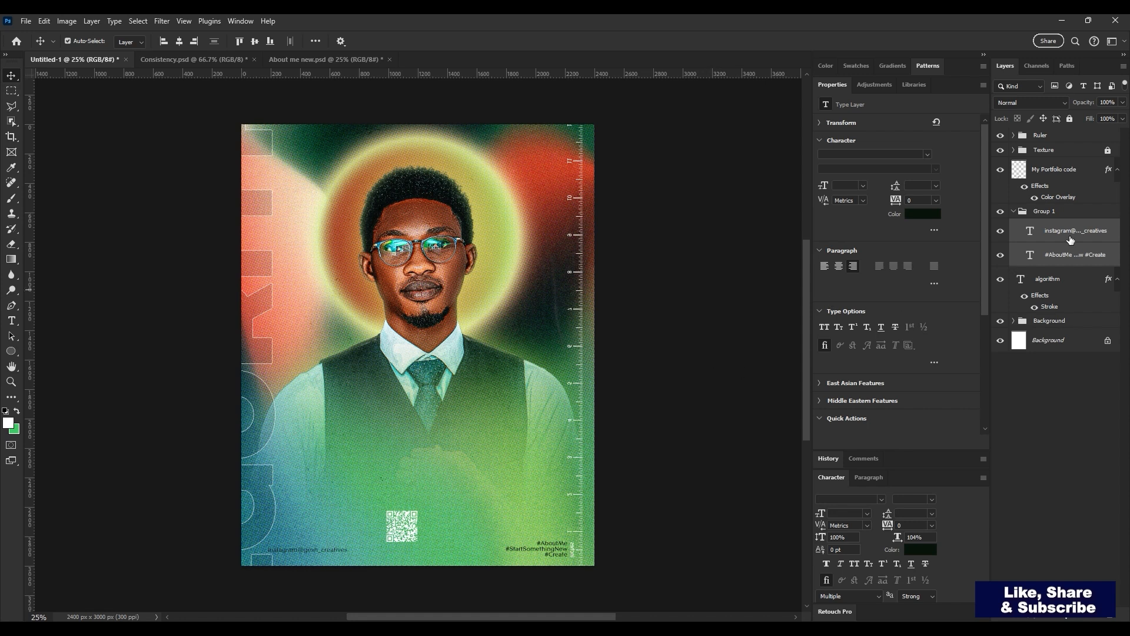
# Centre the QR code horizontally on the canvas and move it down 130 px
pyautogui.click(1060, 171)
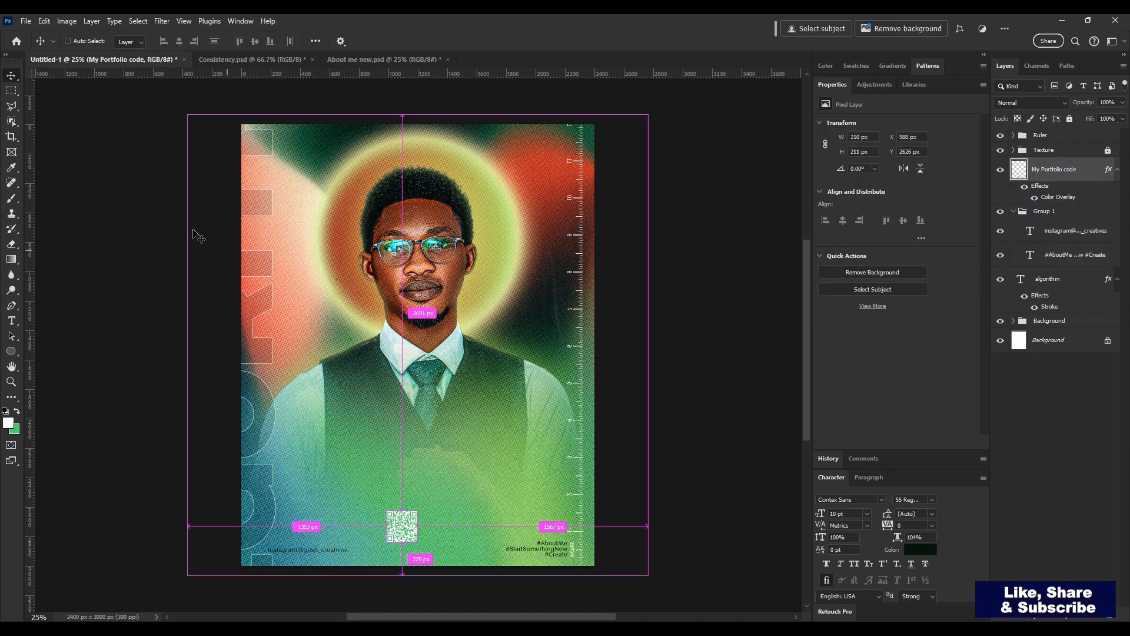
pyautogui.hotkey('ctrl', 'a')
pyautogui.click(180, 41)
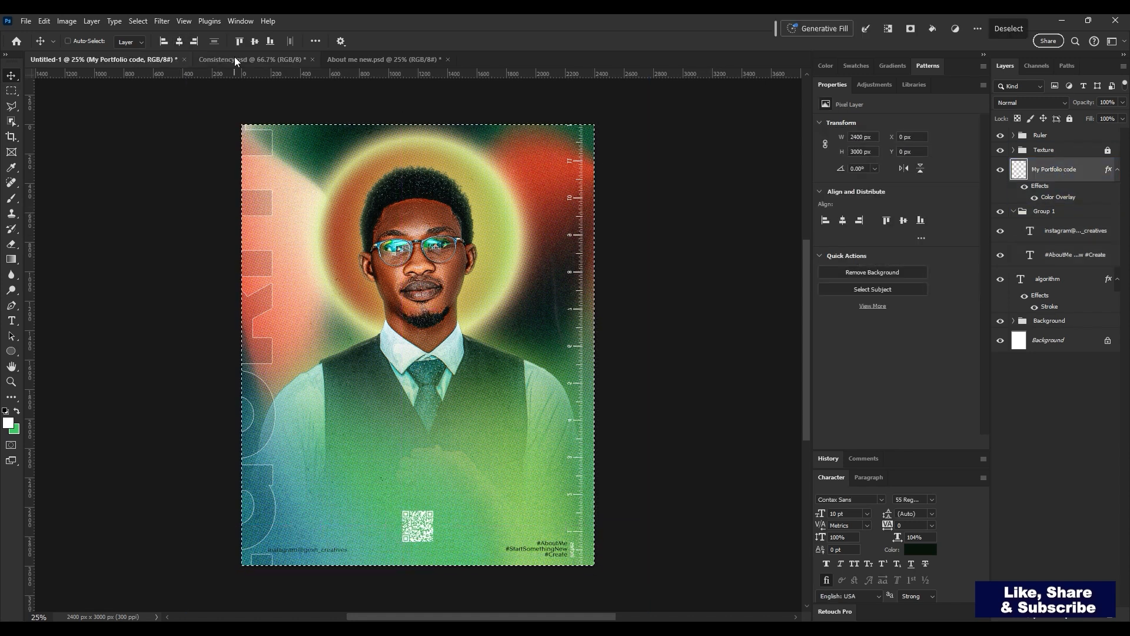
pyautogui.hotkey('ctrl', 'd')
pyautogui.hotkey('shift', 'Down')
pyautogui.hotkey('shift', 'Down')
pyautogui.hotkey('shift', 'Down')
pyautogui.hotkey('shift', 'Down')
pyautogui.hotkey('shift', 'Down')
pyautogui.hotkey('shift', 'Down')
pyautogui.hotkey('shift', 'Down')
pyautogui.hotkey('shift', 'Down')
pyautogui.hotkey('shift', 'Down')
pyautogui.hotkey('shift', 'Down')
pyautogui.hotkey('shift', 'Down')
pyautogui.hotkey('shift', 'Down')
pyautogui.hotkey('shift', 'Down')
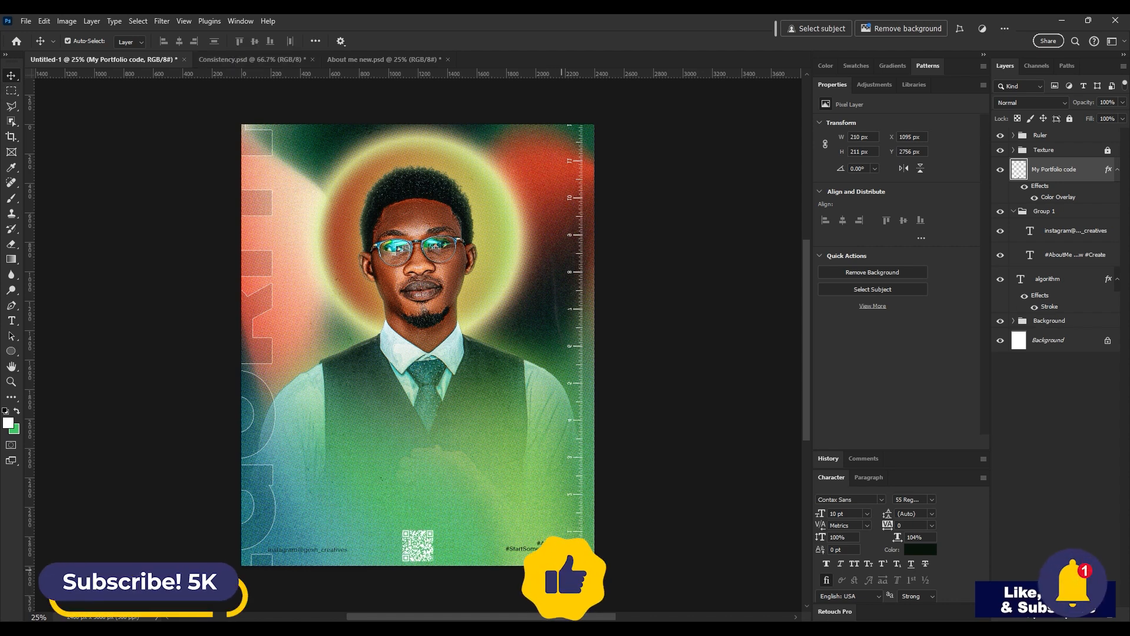
# Draw a white rectangle about 4006 × 882 px across the poster's bottom edge, directly above the algorithm layer
pyautogui.press('u')
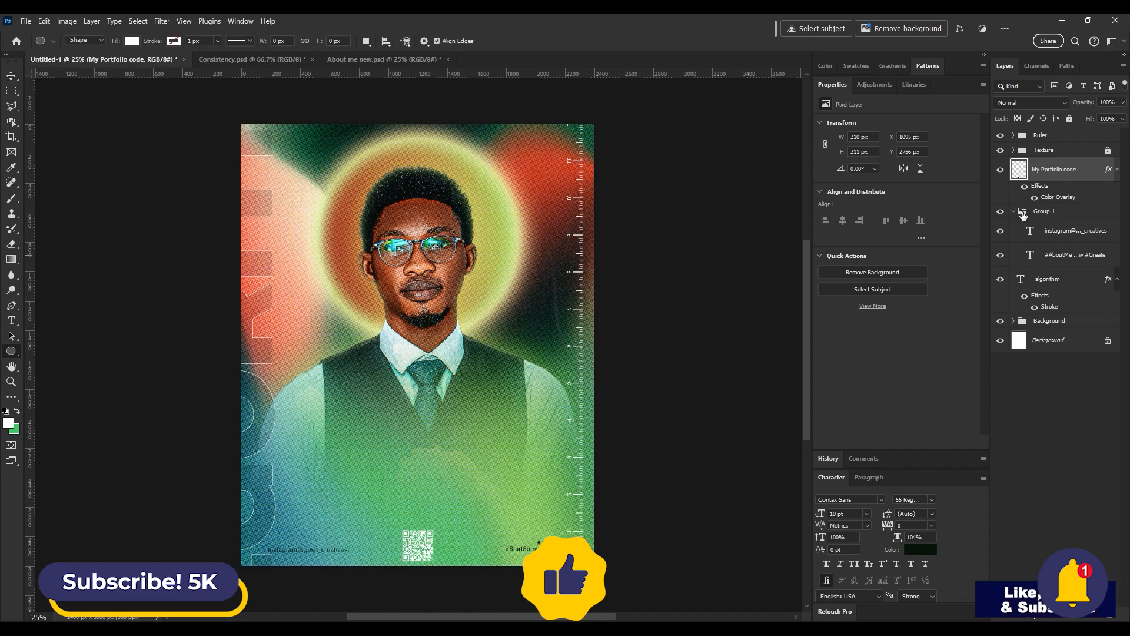
pyautogui.click(1017, 212)
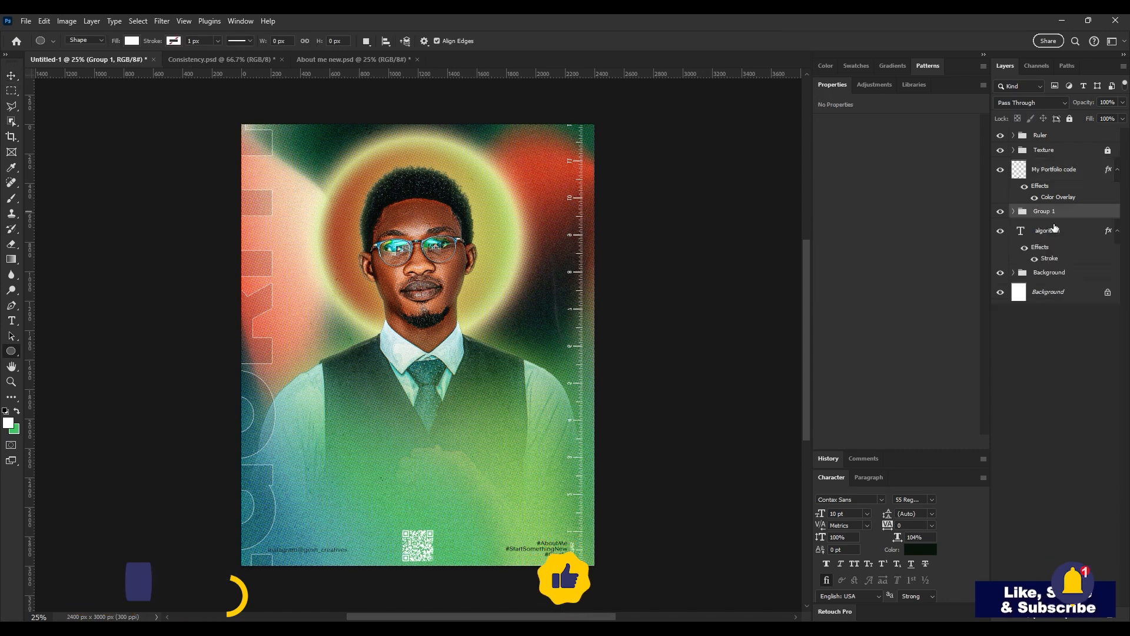
pyautogui.click(1048, 230)
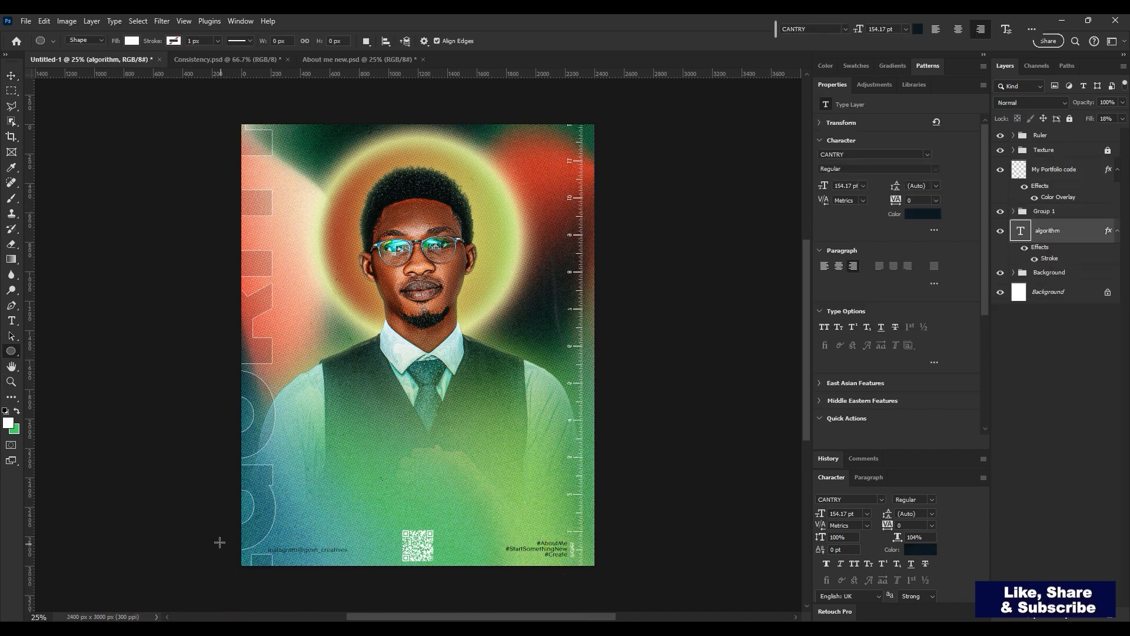
pyautogui.moveTo(219, 543); pyautogui.dragTo(591, 601)
pyautogui.hotkey('ctrl', 'z')
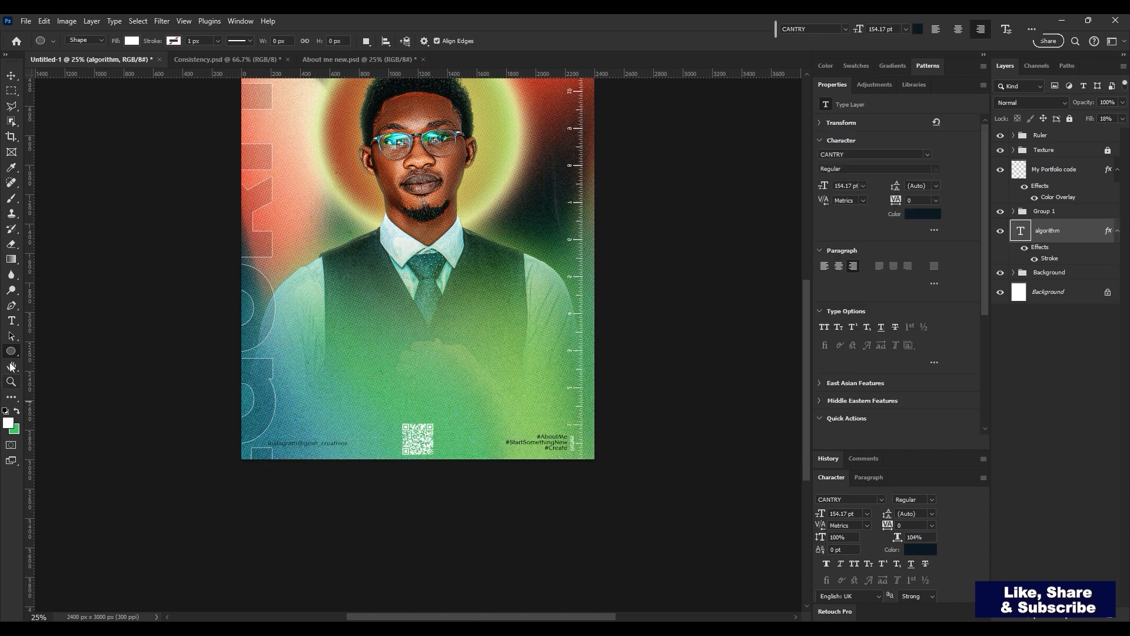
pyautogui.rightClick(11, 351)
pyautogui.click(47, 350)
pyautogui.moveTo(191, 414); pyautogui.dragTo(781, 543)
pyautogui.press('v')
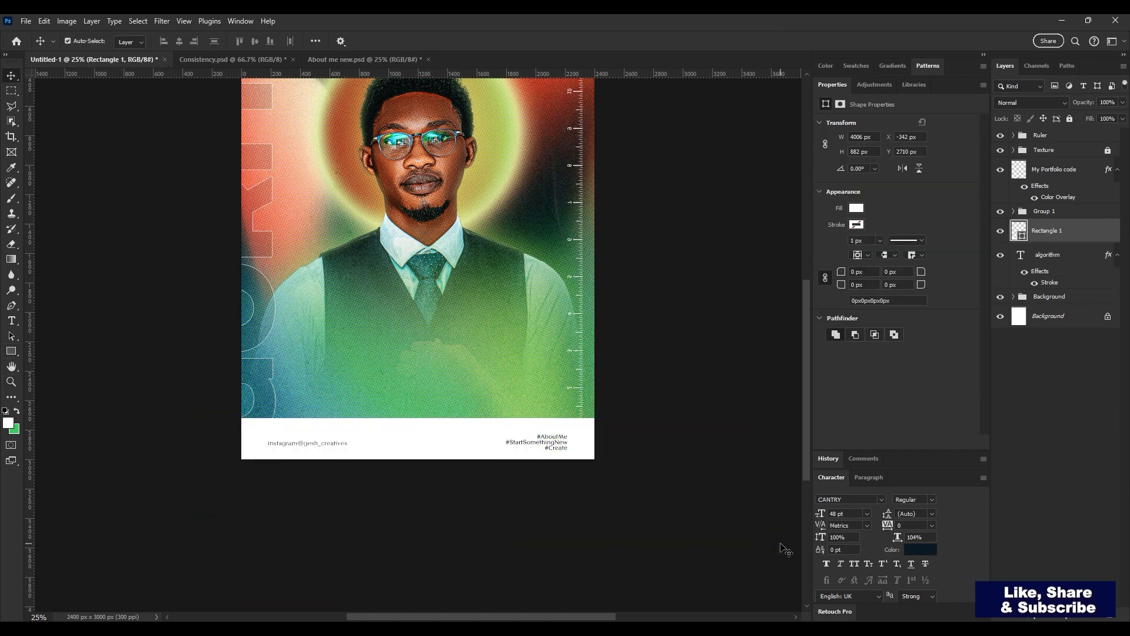
# Lower the white rectangle to Y 2780 px and shift the hashtag text slightly down within the white bar
pyautogui.hotkey('shift', 'Down')
pyautogui.hotkey('shift', 'Down')
pyautogui.hotkey('shift', 'Down')
pyautogui.hotkey('shift', 'Down')
pyautogui.hotkey('shift', 'Down')
pyautogui.hotkey('shift', 'Down')
pyautogui.hotkey('shift', 'Down')
pyautogui.hotkey('shift', 'Down')
pyautogui.hotkey('shift', 'Down')
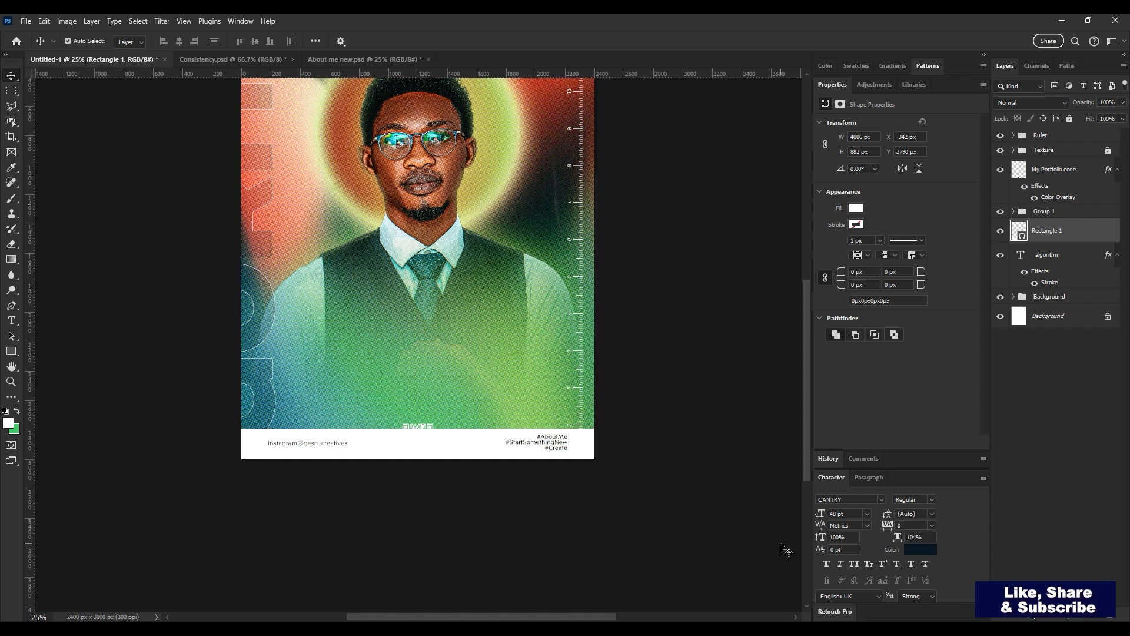
pyautogui.hotkey('shift', 'Up')
pyautogui.hotkey('ctrl', '-')
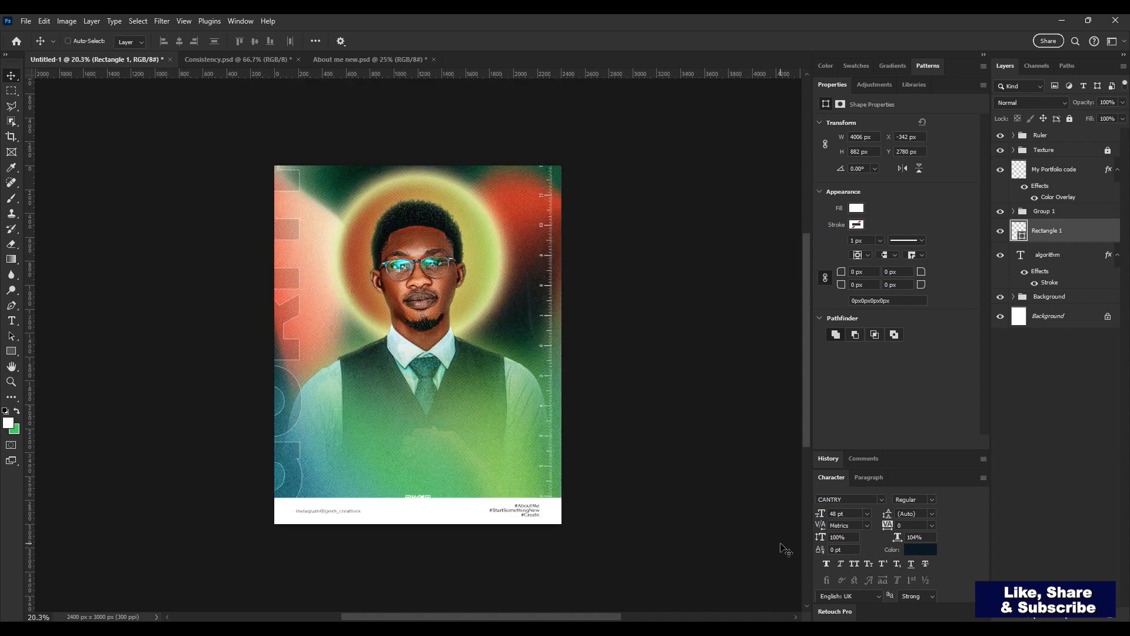
pyautogui.hotkey('shift', 'Up')
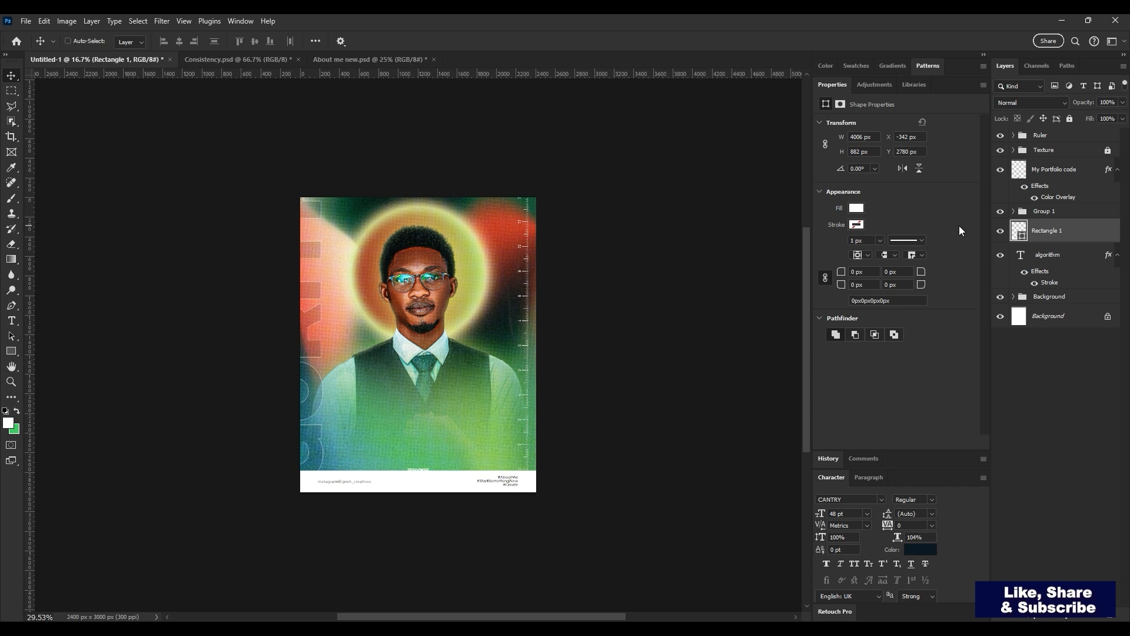
pyautogui.hotkey('ctrl', '0')
pyautogui.hotkey('ctrl', '-')
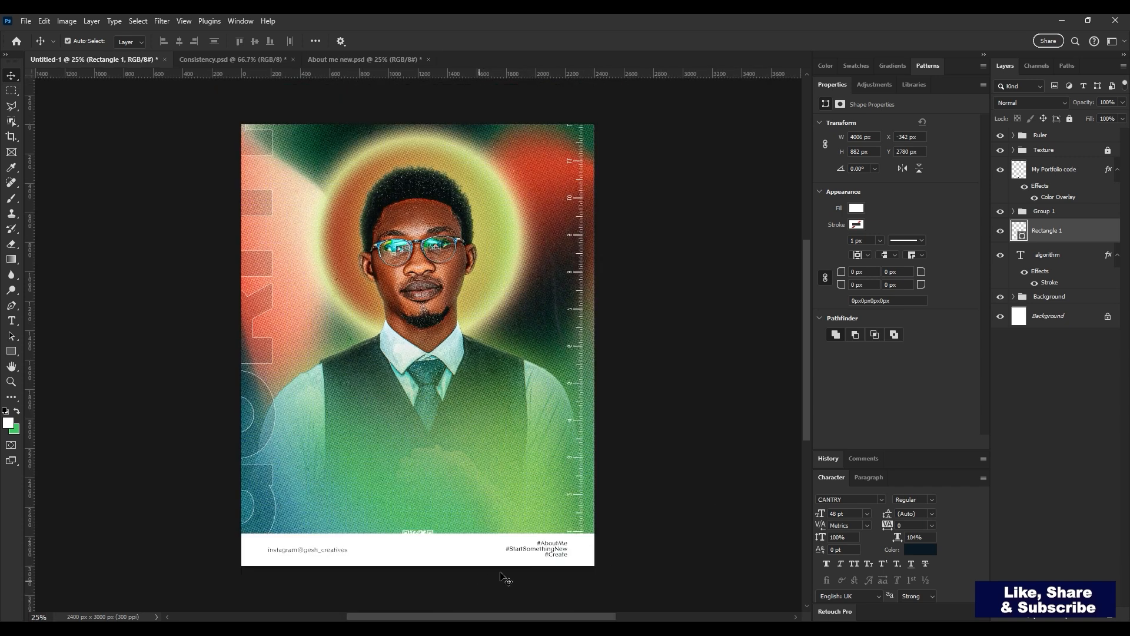
pyautogui.click(560, 552)
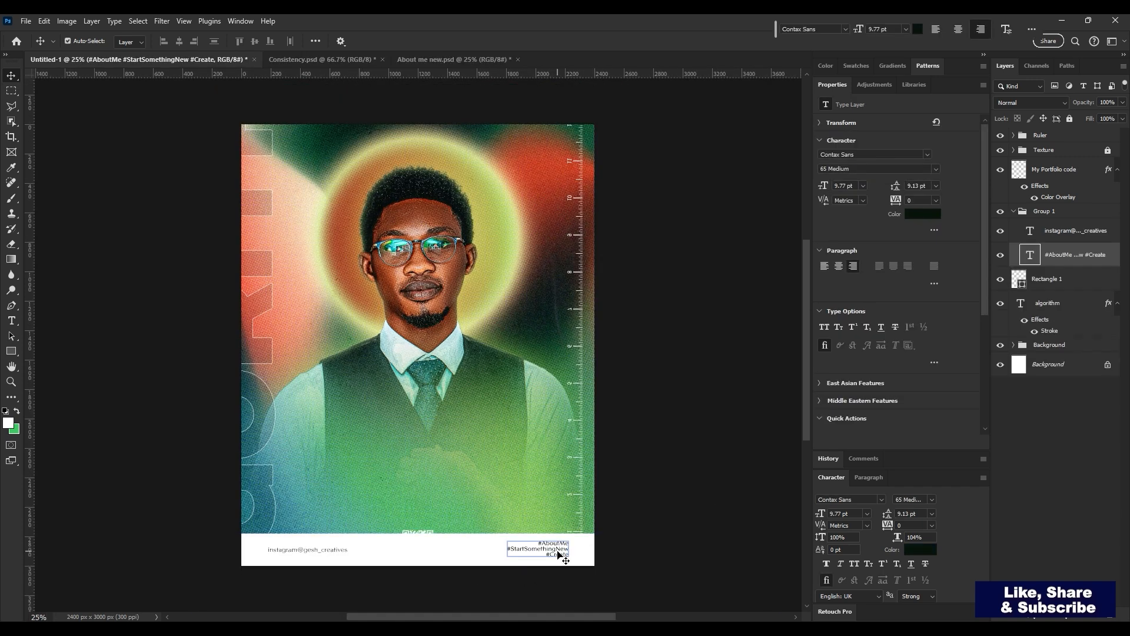
pyautogui.moveTo(558, 552); pyautogui.dragTo(555, 554)
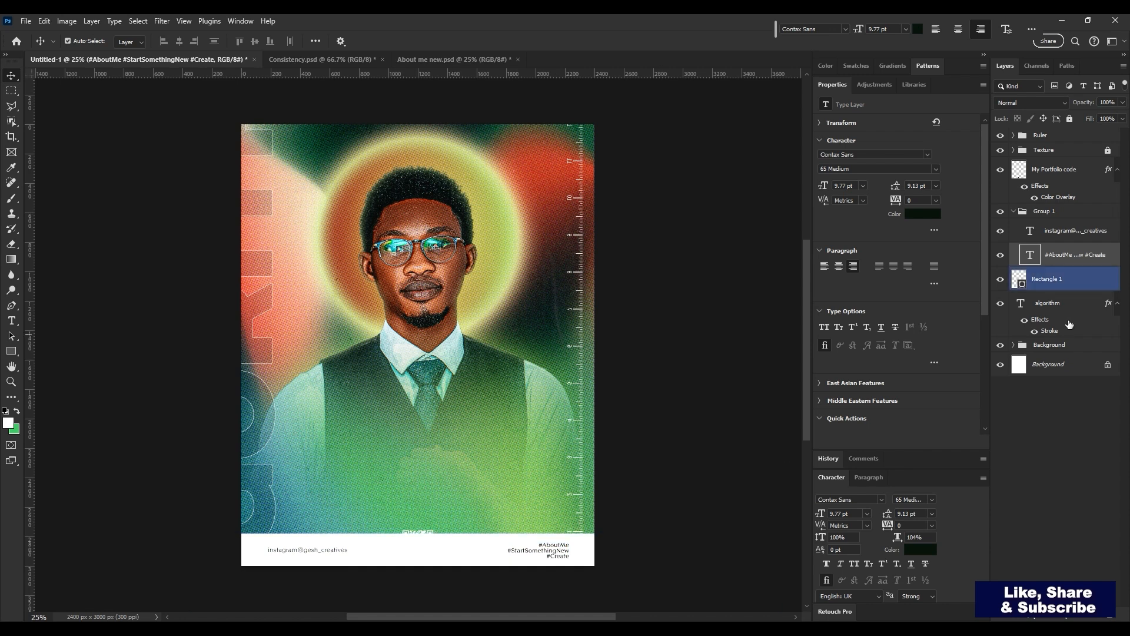
# Change the QR code's Color Overlay to a very dark green and apply the layer style
pyautogui.click(1038, 170)
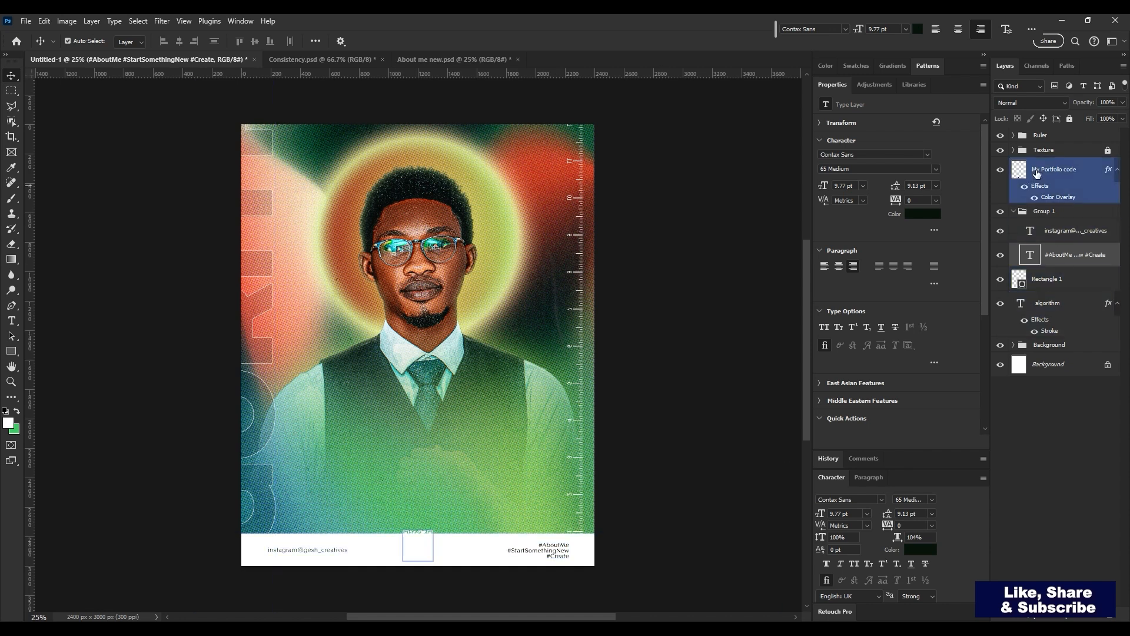
pyautogui.doubleClick(1045, 202)
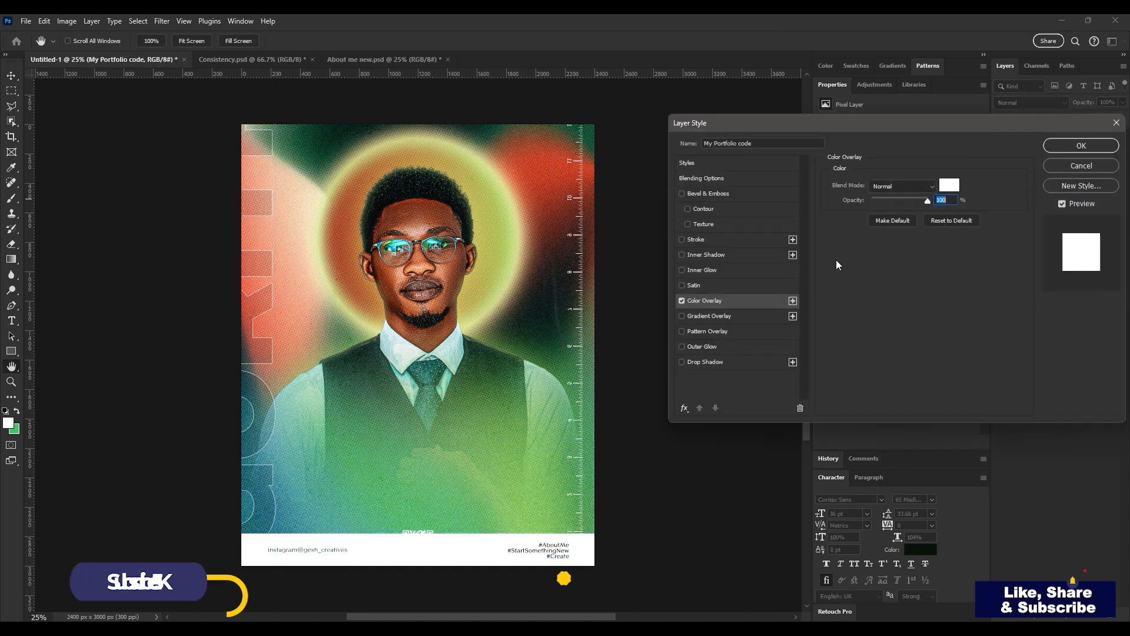
pyautogui.click(957, 187)
pyautogui.click(520, 483)
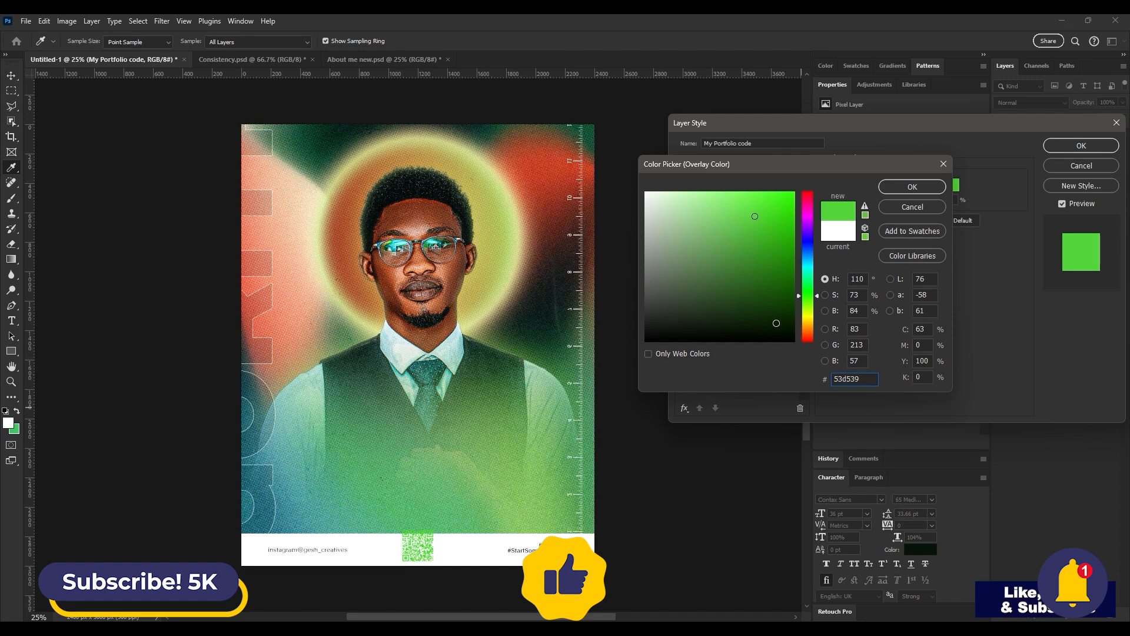
pyautogui.click(776, 323)
pyautogui.press('Return')
pyautogui.press('space')
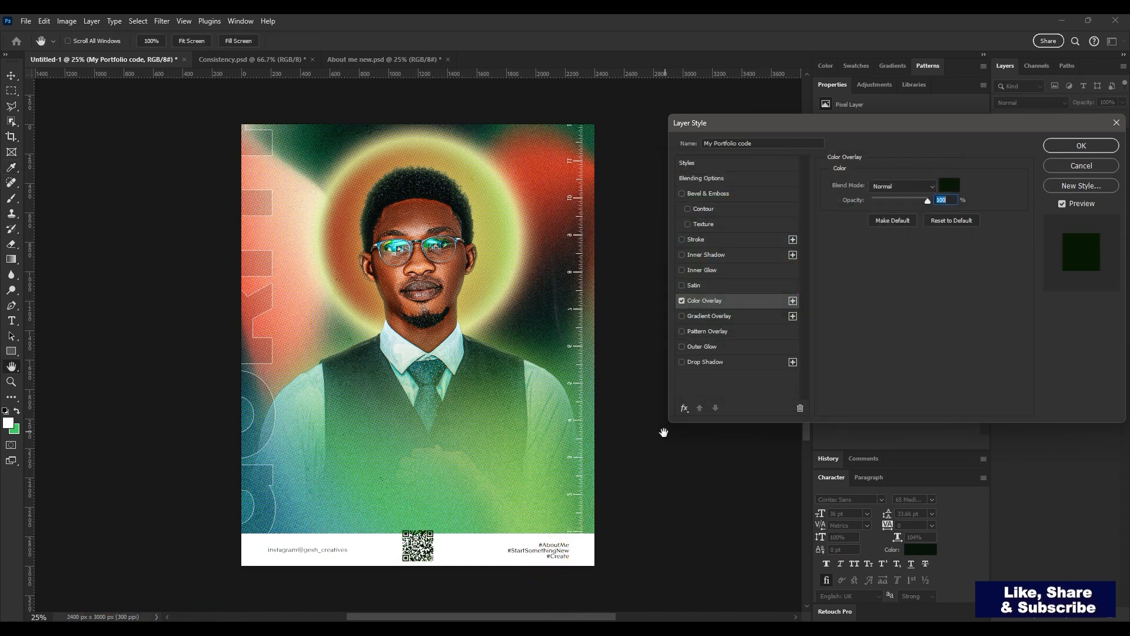
pyautogui.press('Return')
# Scale the QR code down to about 186 × 187 px and nudge it up slightly within the white footer
pyautogui.hotkey('ctrl', 't')
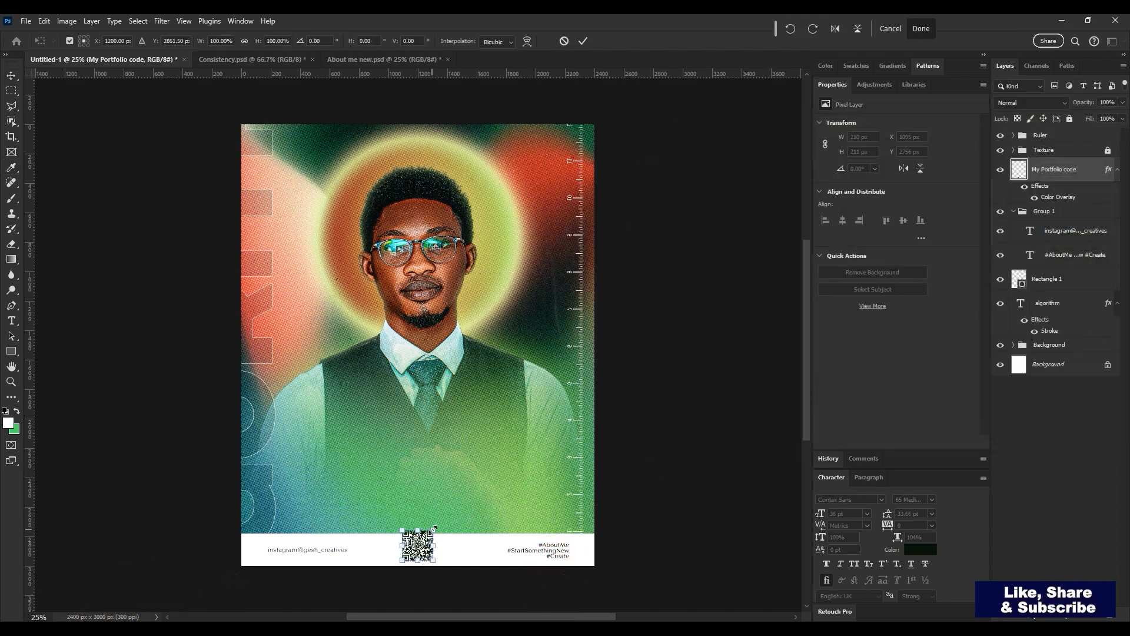
pyautogui.moveTo(433, 529); pyautogui.dragTo(434, 536)
pyautogui.press('Return')
pyautogui.press('Up')
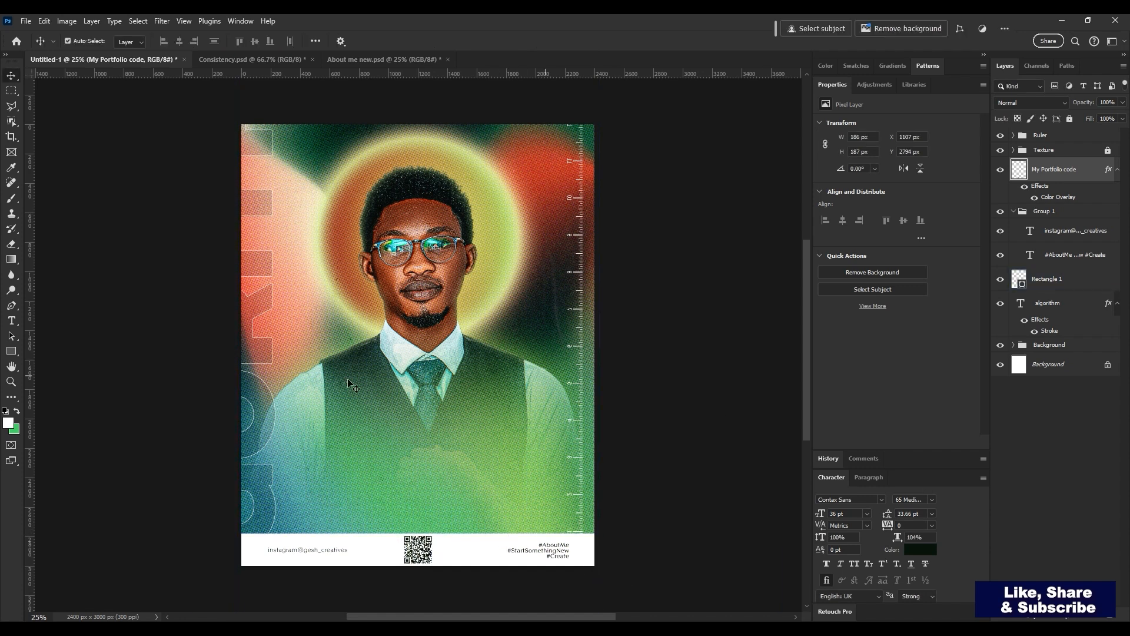
# Collapse the footer text group and move the vertical algorithm text layer above the QR code layer
pyautogui.click(1071, 255)
pyautogui.click(1014, 212)
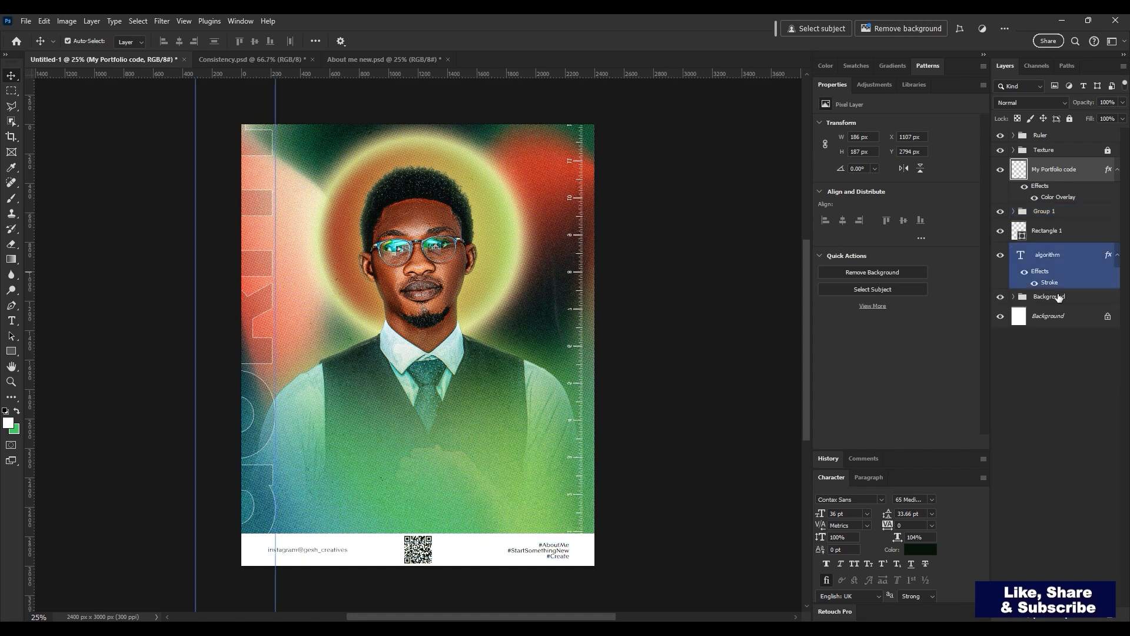
pyautogui.moveTo(1066, 264); pyautogui.dragTo(1067, 162)
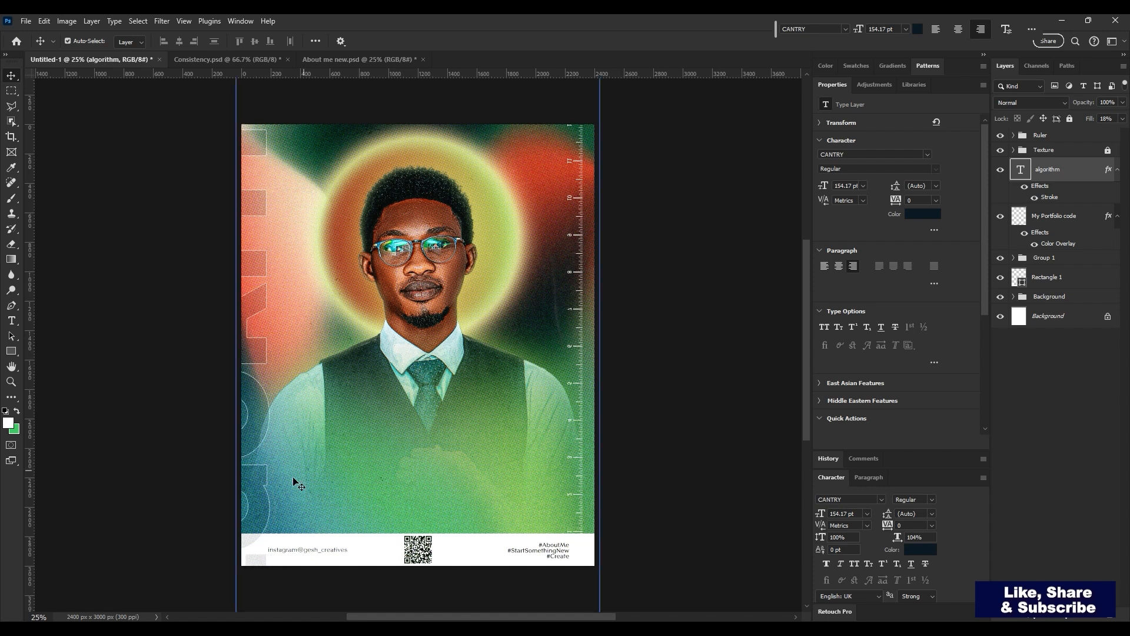
# Select the white footer rectangle and shift it slightly up to Y 2780 px
pyautogui.click(321, 550)
pyautogui.click(321, 550)
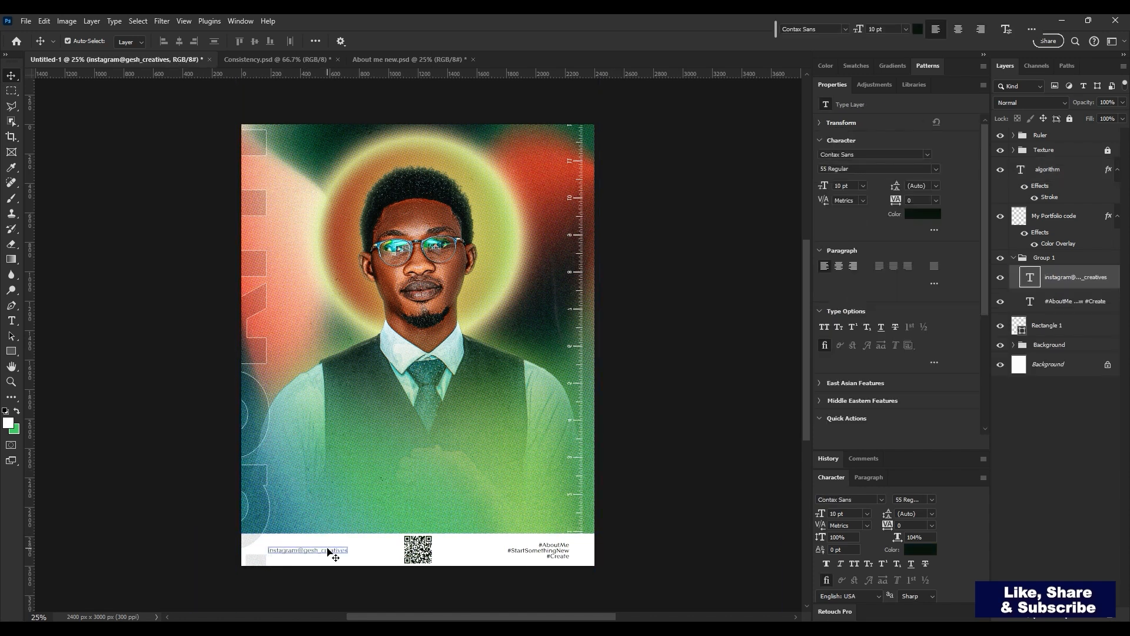
pyautogui.click(418, 549)
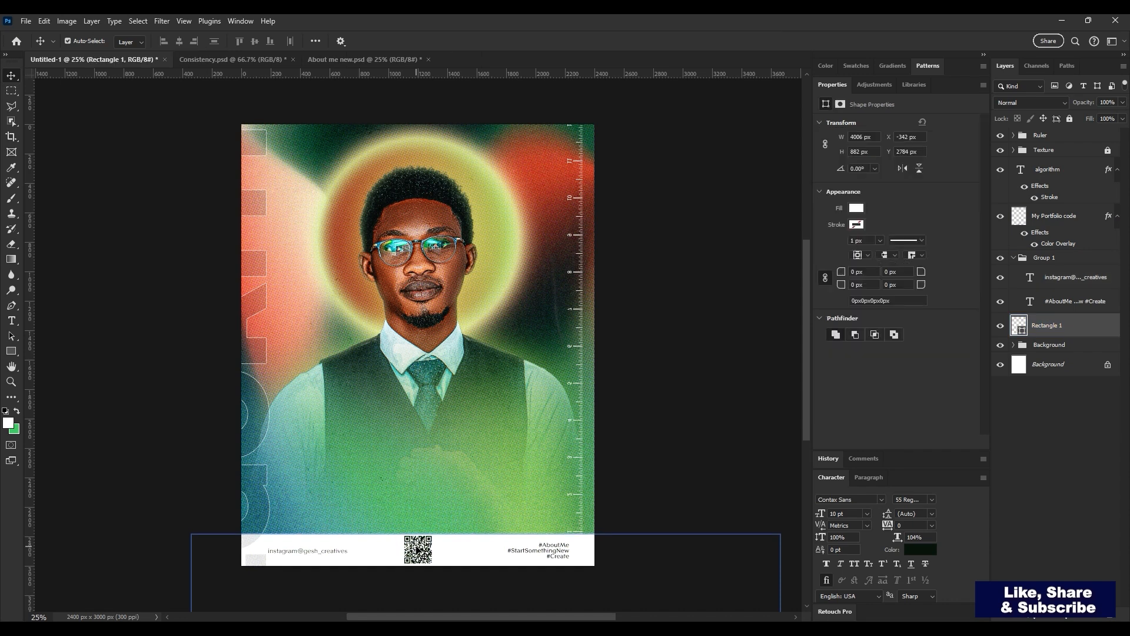
pyautogui.moveTo(416, 546); pyautogui.dragTo(417, 545)
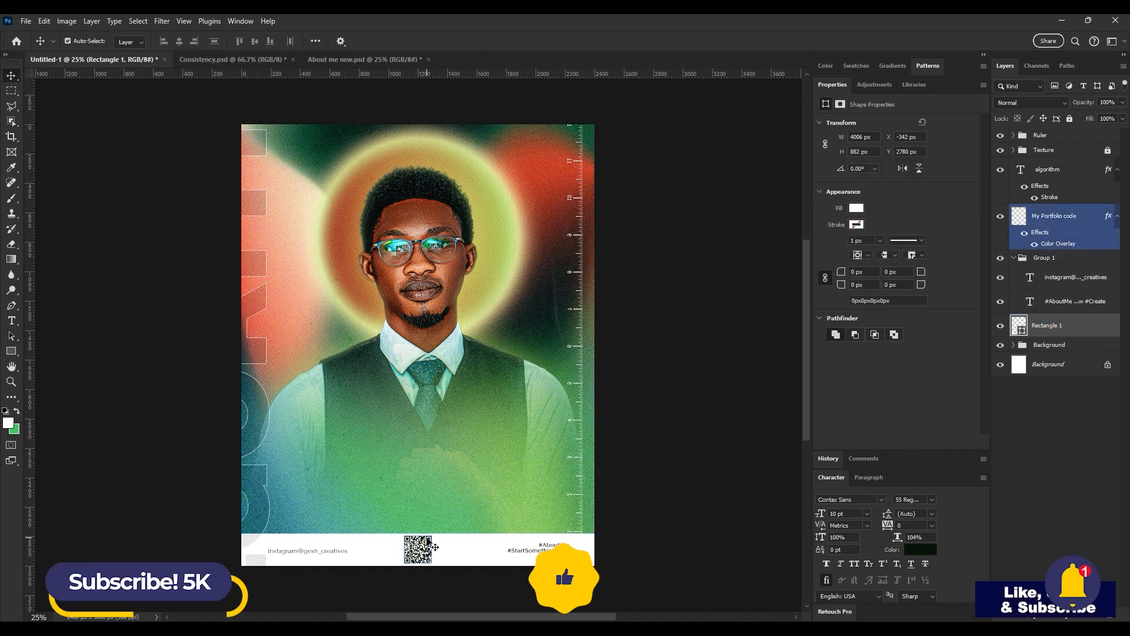
pyautogui.keyDown('shift'); pyautogui.click(436, 548); pyautogui.keyUp('shift')
pyautogui.keyDown('shift'); pyautogui.click(439, 547); pyautogui.keyUp('shift')
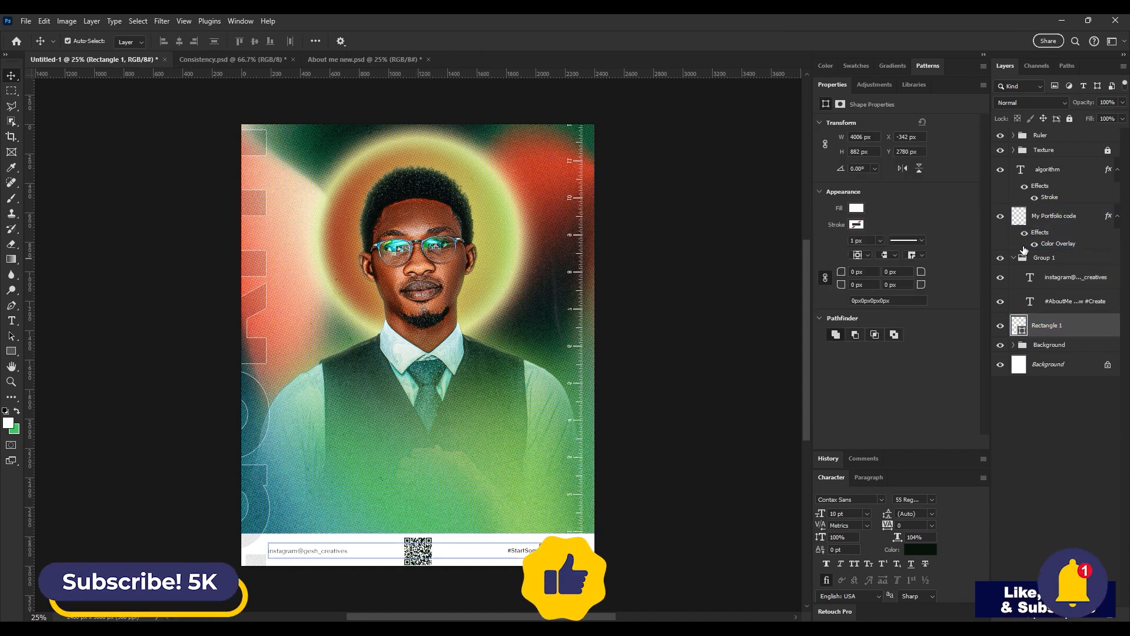
# Reduce the opacity of the white footer rectangle to 60%
pyautogui.click(1115, 102)
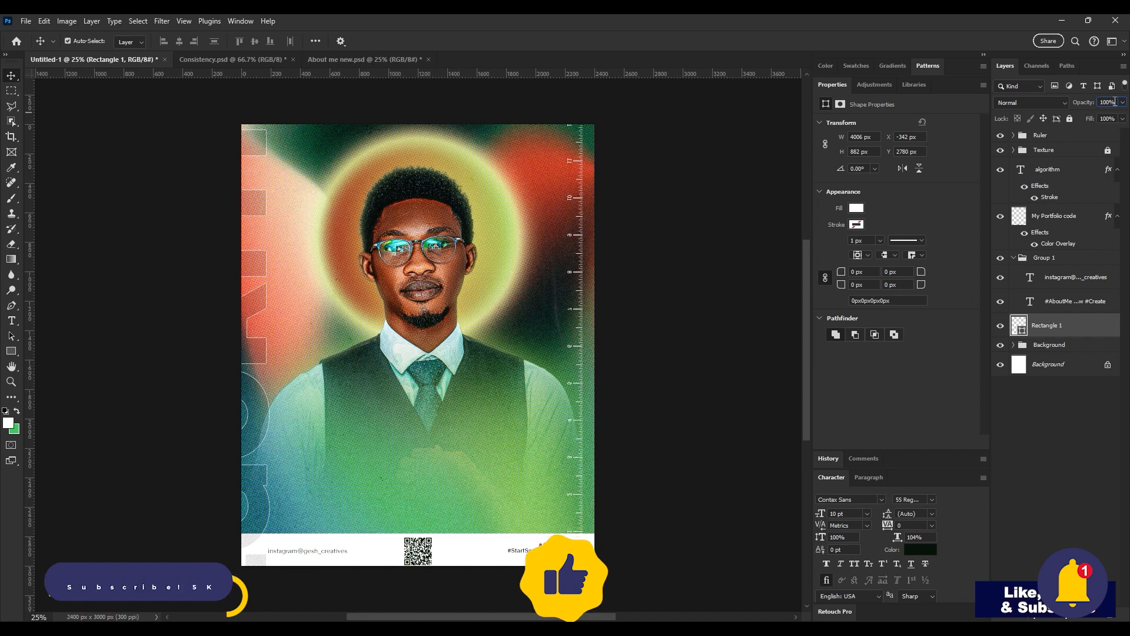
pyautogui.hotkey('shift', 'Down')
pyautogui.hotkey('shift', 'Down')
pyautogui.hotkey('shift', 'Down')
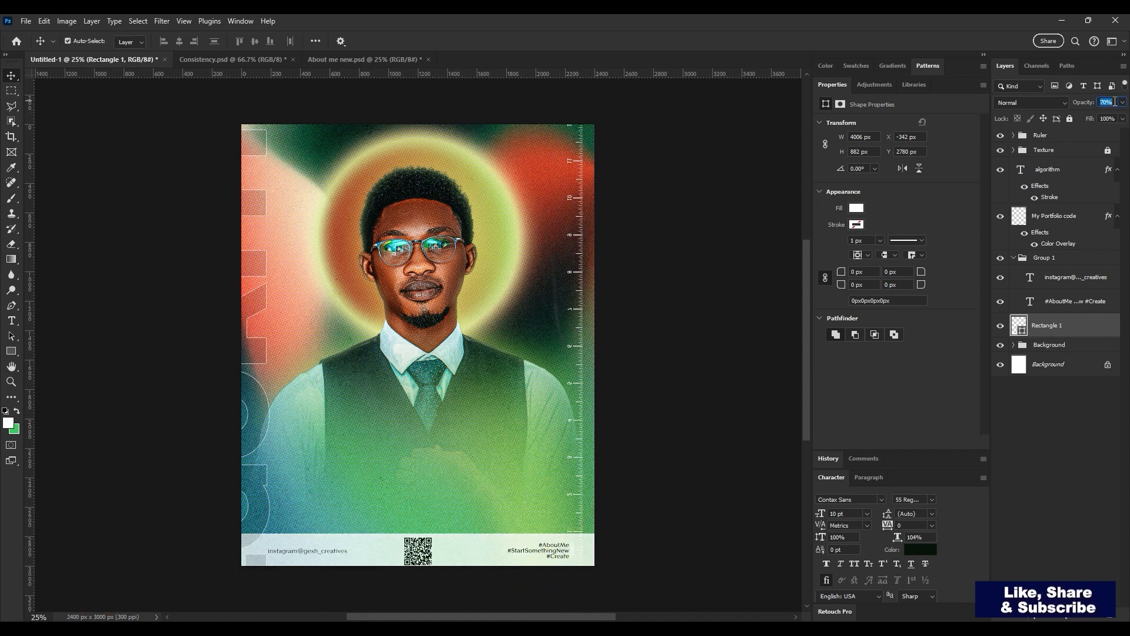
pyautogui.hotkey('shift', 'Down')
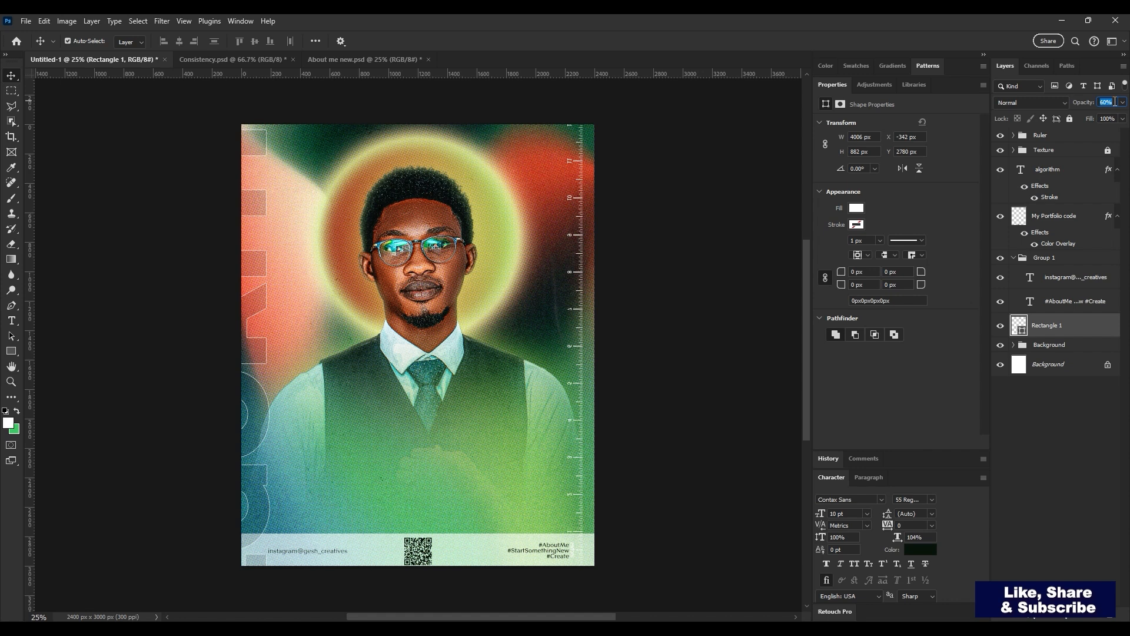
pyautogui.press('Return')
pyautogui.scroll(1, 634, 145)
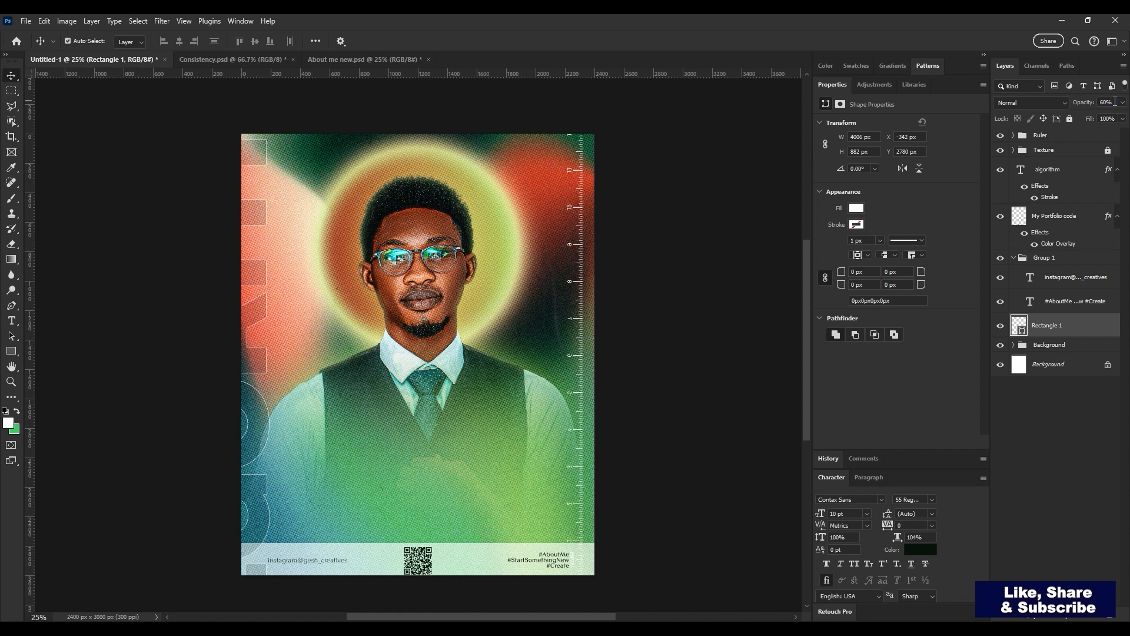
# Draw a paragraph text box across the man's chest and replace the placeholder text with "algorithm"
pyautogui.press('t')
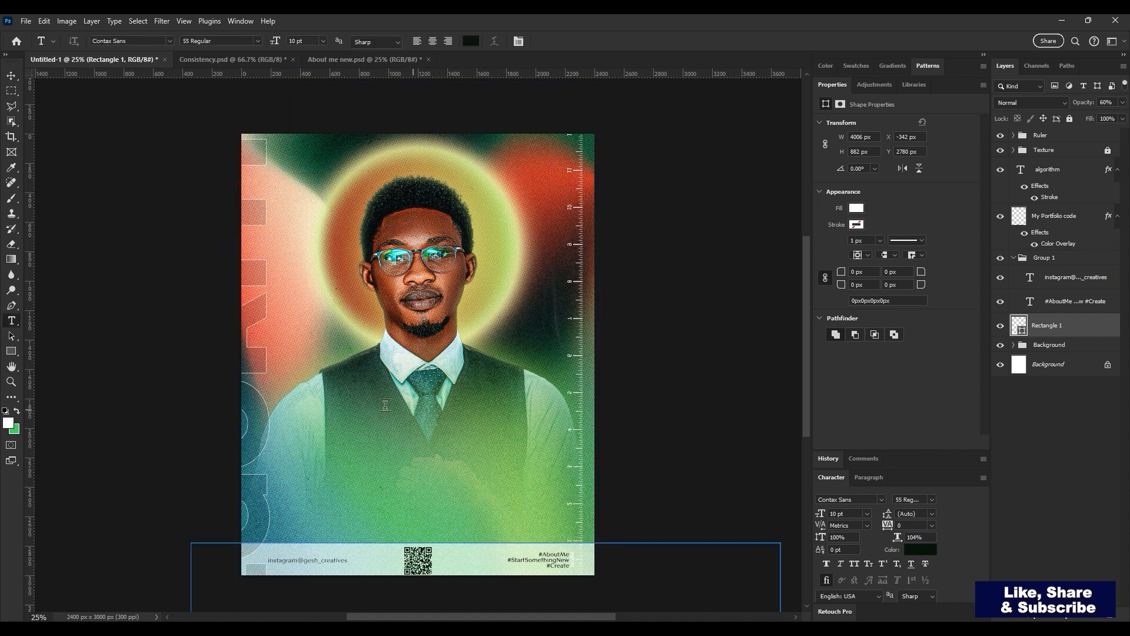
pyautogui.moveTo(308, 387); pyautogui.dragTo(535, 432)
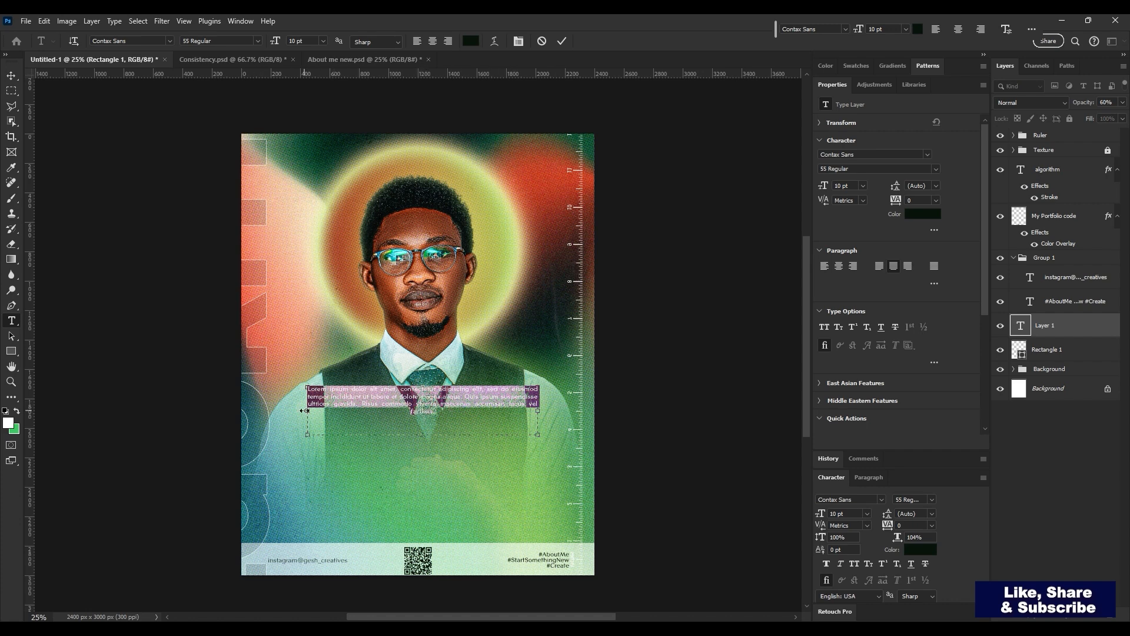
pyautogui.press('BackSpace')
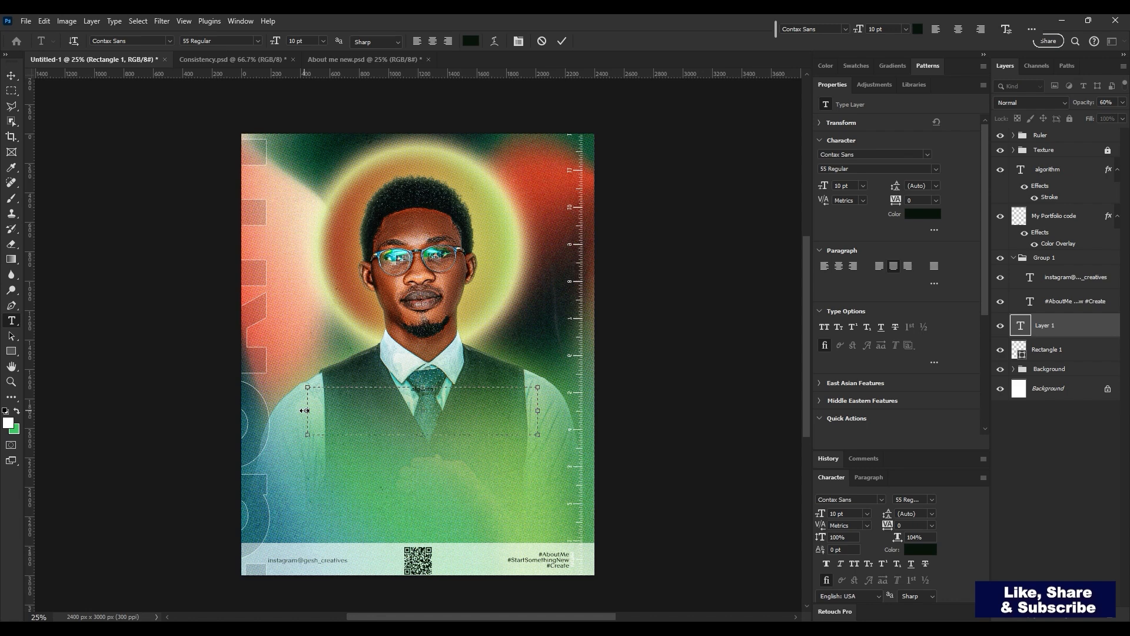
pyautogui.hotkey('ctrl', 'Return')
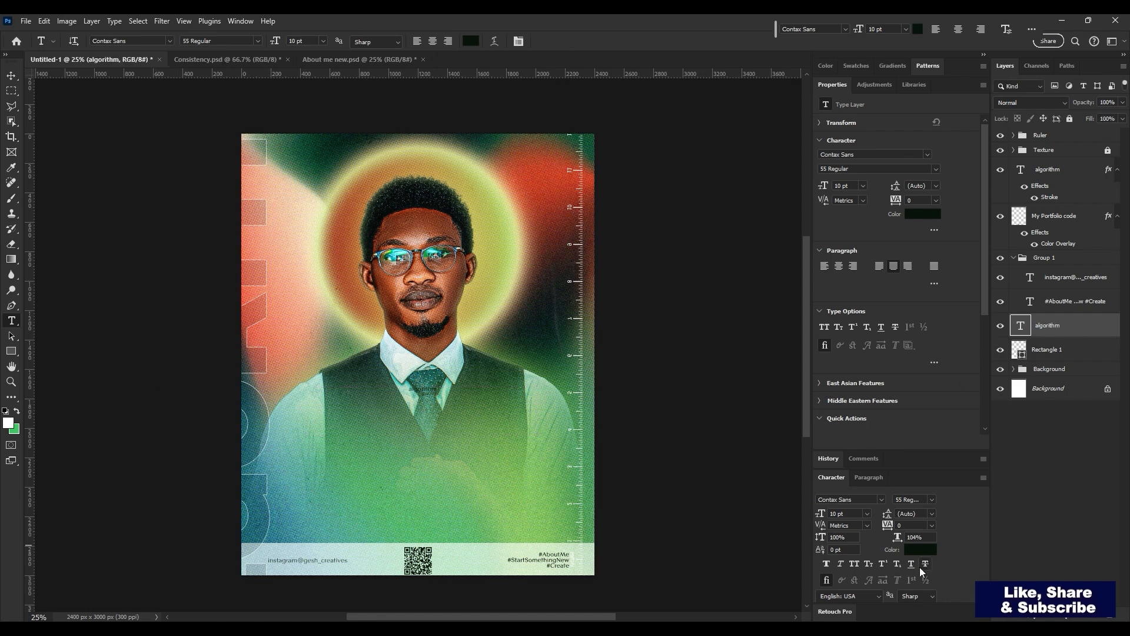
# Set the new algorithm text's colour to white (ffffff) and turn on All Caps
pyautogui.click(920, 550)
pyautogui.write('ffffff')
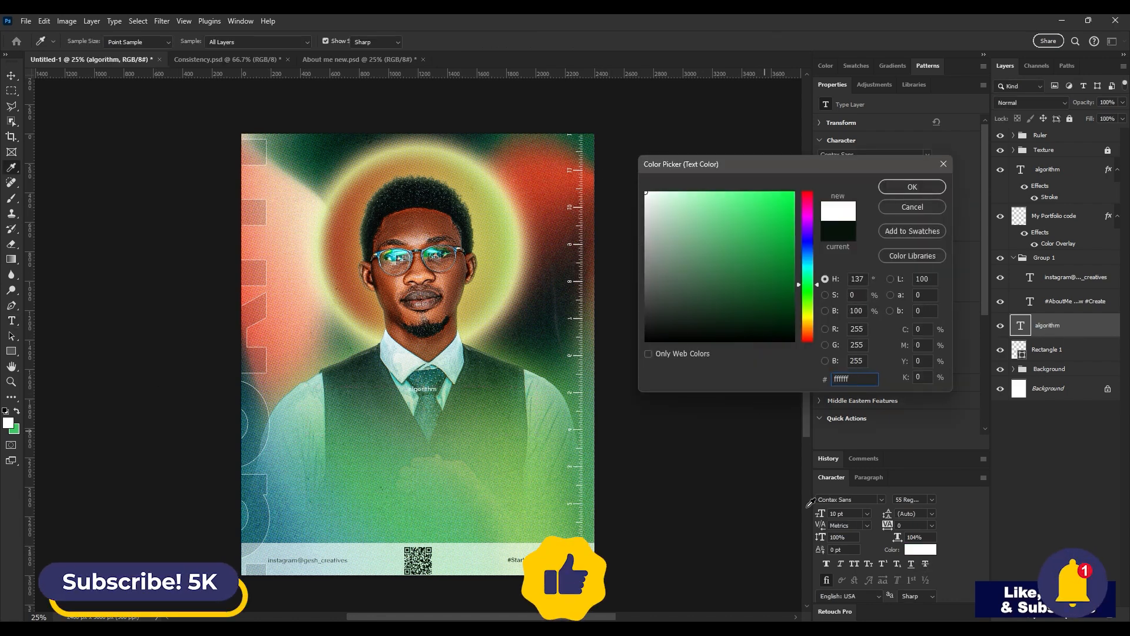
pyautogui.press('Return')
pyautogui.click(853, 563)
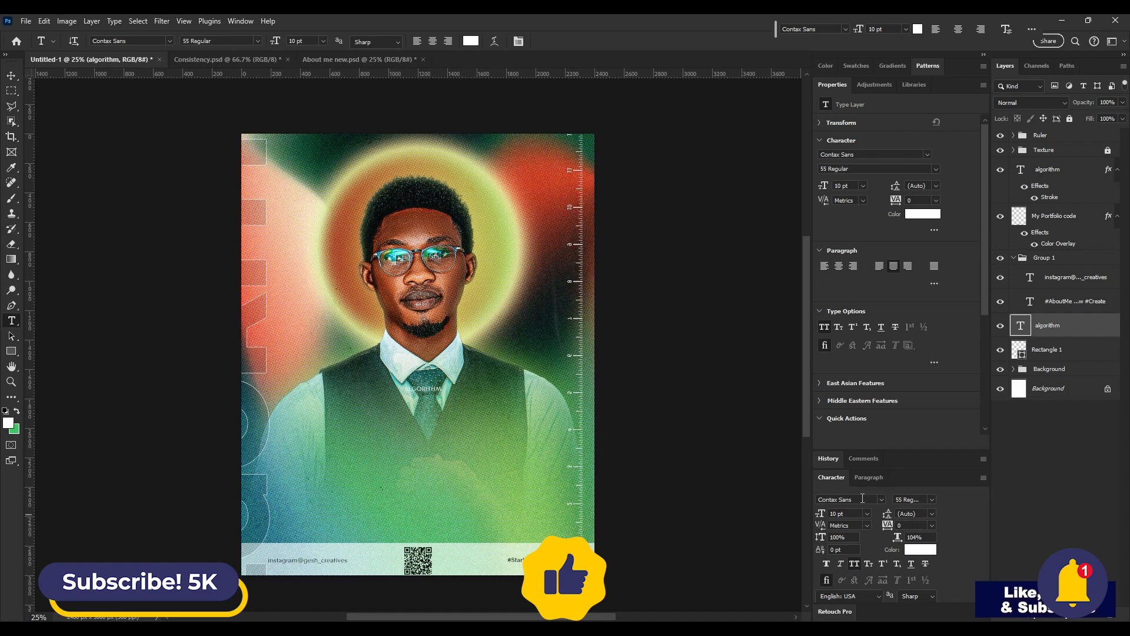
# Change the chest text's font to CANTRY Regular and turn off All Caps
pyautogui.click(861, 499)
pyautogui.write('coantr')
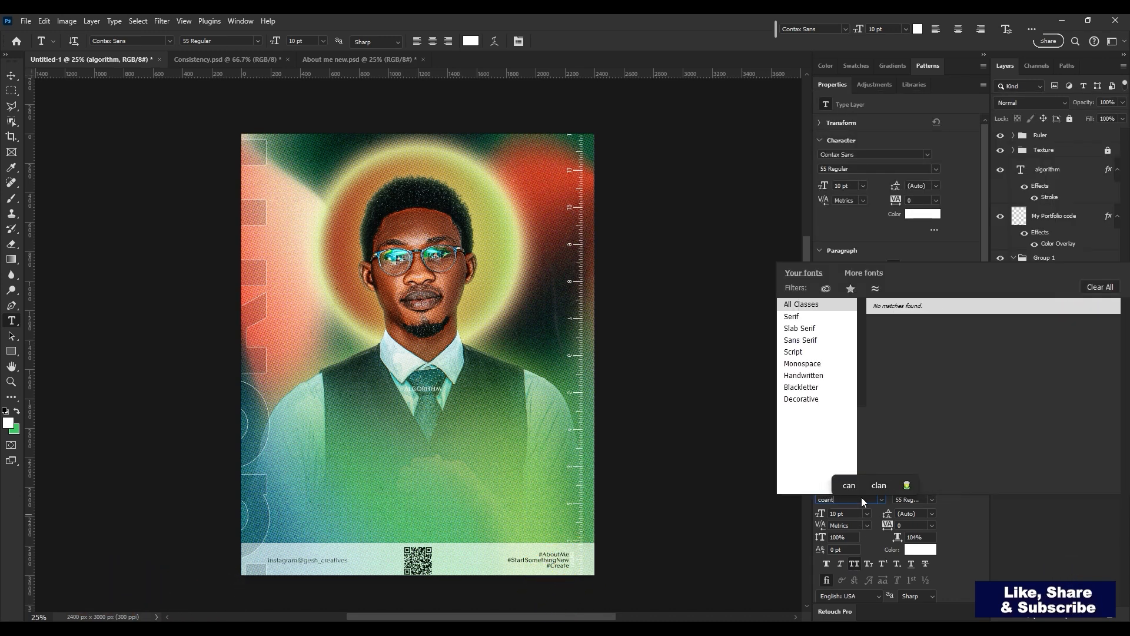
pyautogui.press('Left')
pyautogui.press('Left')
pyautogui.press('Left')
pyautogui.press('Left')
pyautogui.press('BackSpace')
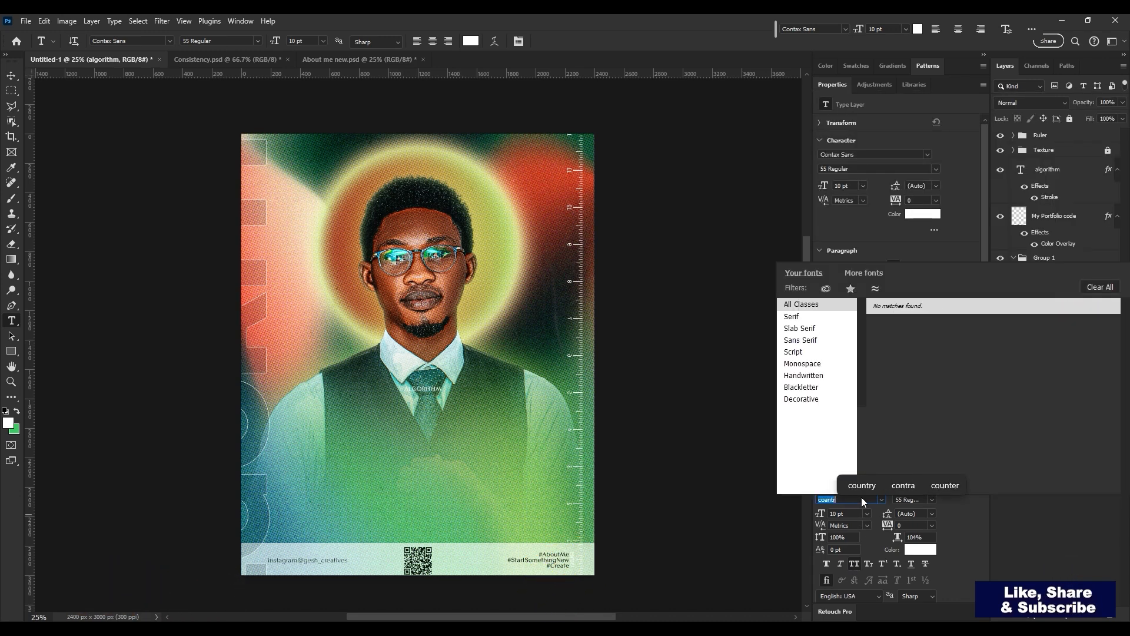
pyautogui.press('Return')
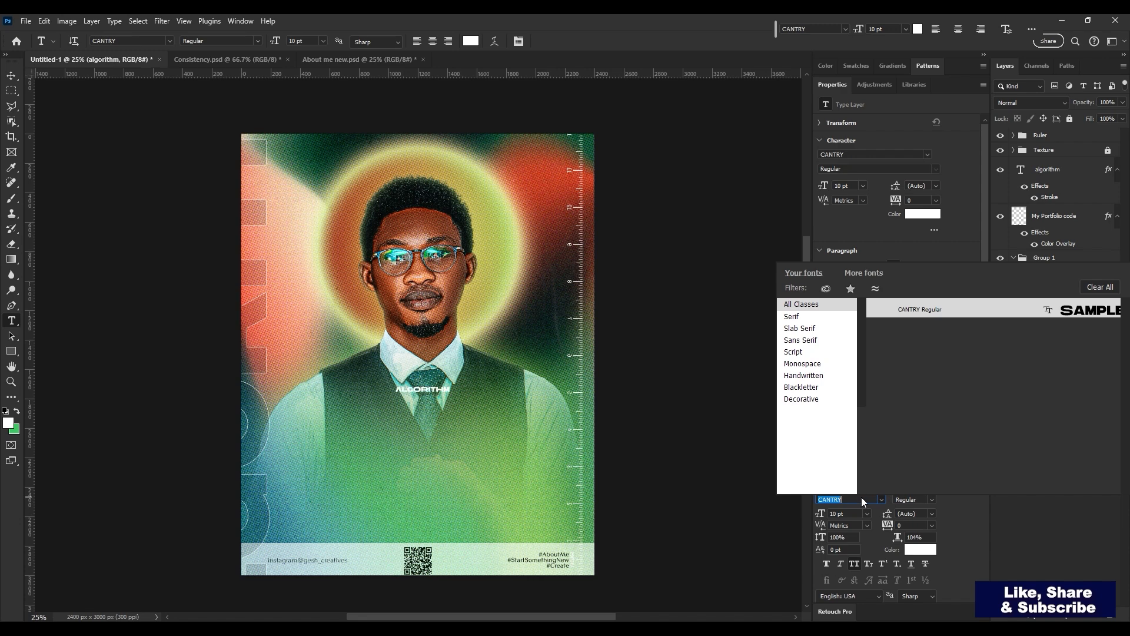
pyautogui.press('Return')
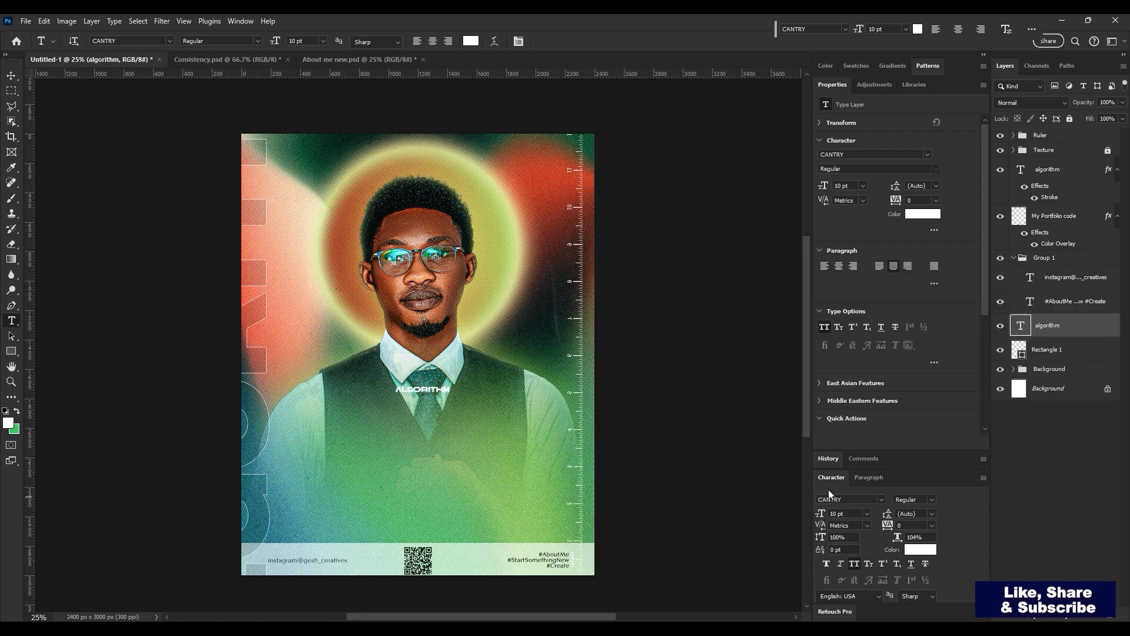
pyautogui.click(854, 563)
# Enlarge the ALGORITHM text on the chest to a font size of 41 pt
pyautogui.hotkey('ctrl', 't')
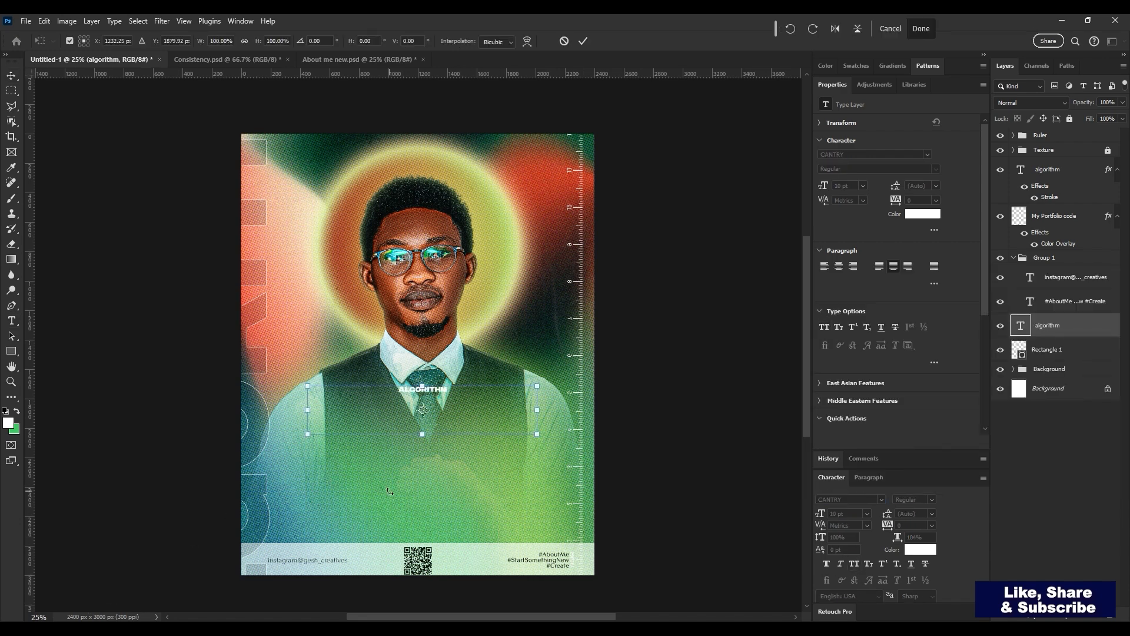
pyautogui.press('Return')
pyautogui.click(444, 386)
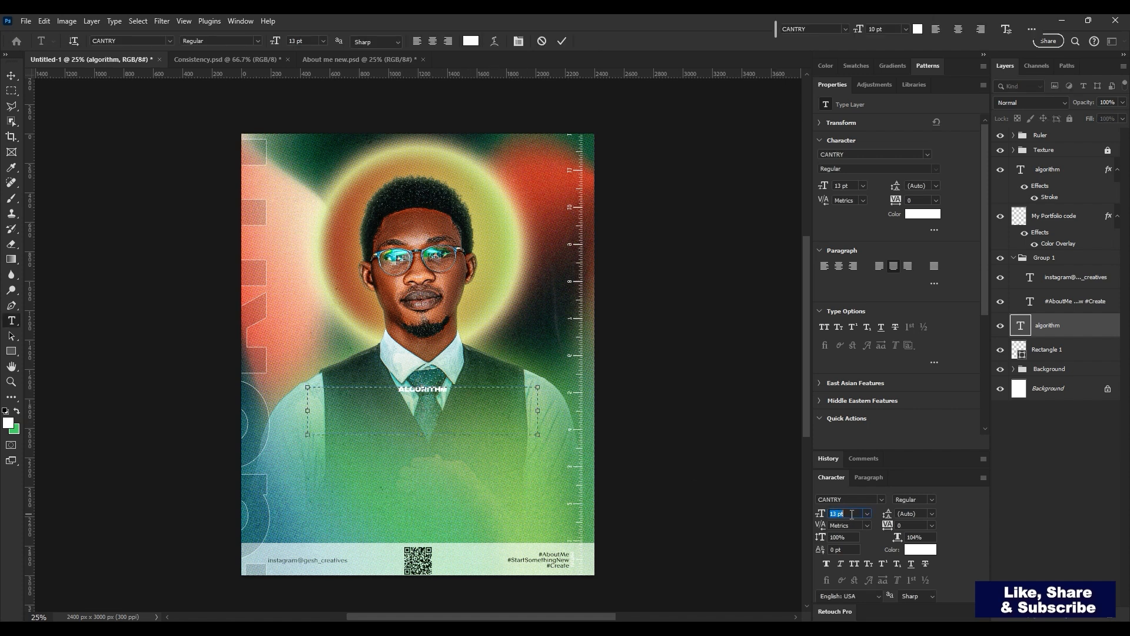
pyautogui.write('24')
pyautogui.press('Return')
pyautogui.hotkey('ctrl', 'a')
pyautogui.press('Up')
pyautogui.press('Up')
pyautogui.press('Up')
pyautogui.press('Up')
pyautogui.press('Up')
pyautogui.press('Up')
pyautogui.press('Up')
pyautogui.press('Up')
pyautogui.press('Up')
pyautogui.press('Up')
pyautogui.press('Up')
pyautogui.press('Up')
pyautogui.press('Up')
pyautogui.press('Up')
pyautogui.press('Up')
pyautogui.press('Up')
pyautogui.press('Up')
pyautogui.press('Up')
pyautogui.press('Up')
pyautogui.press('Up')
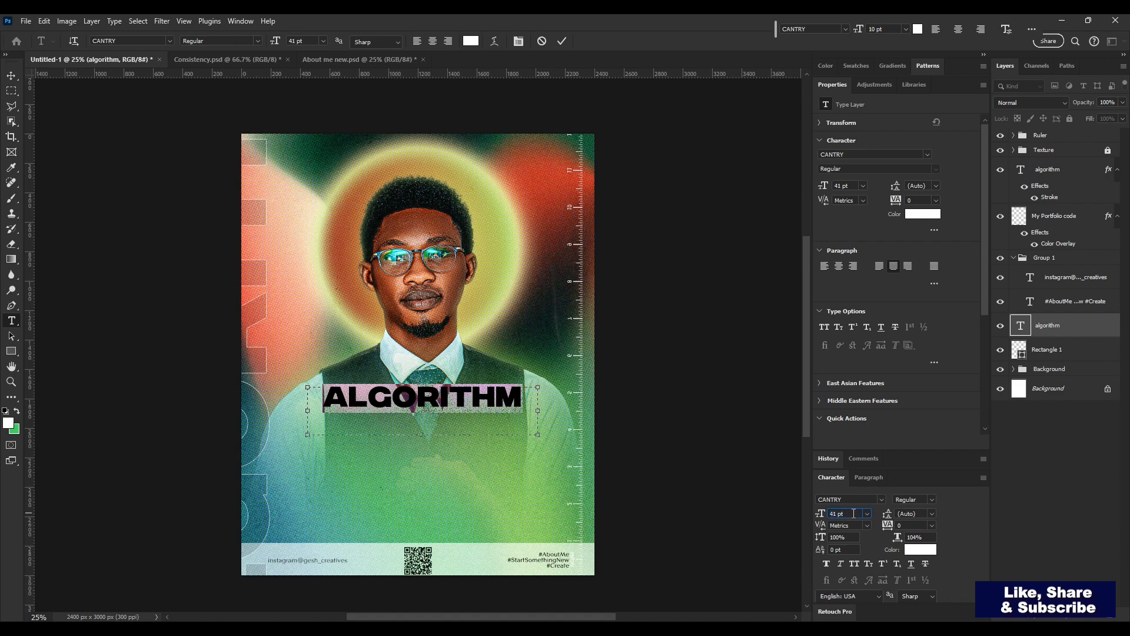
# Narrow and shorten the text box so it fits closely around the word ALGORITHM
pyautogui.moveTo(537, 410); pyautogui.dragTo(510, 423)
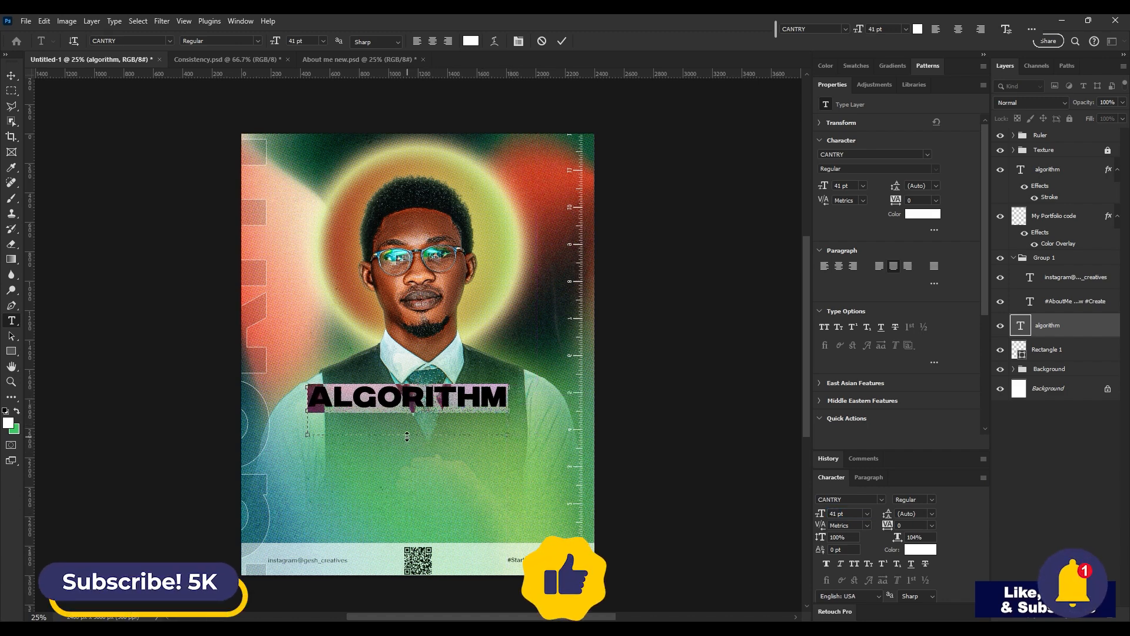
pyautogui.moveTo(407, 436); pyautogui.dragTo(414, 410)
pyautogui.click(1091, 334)
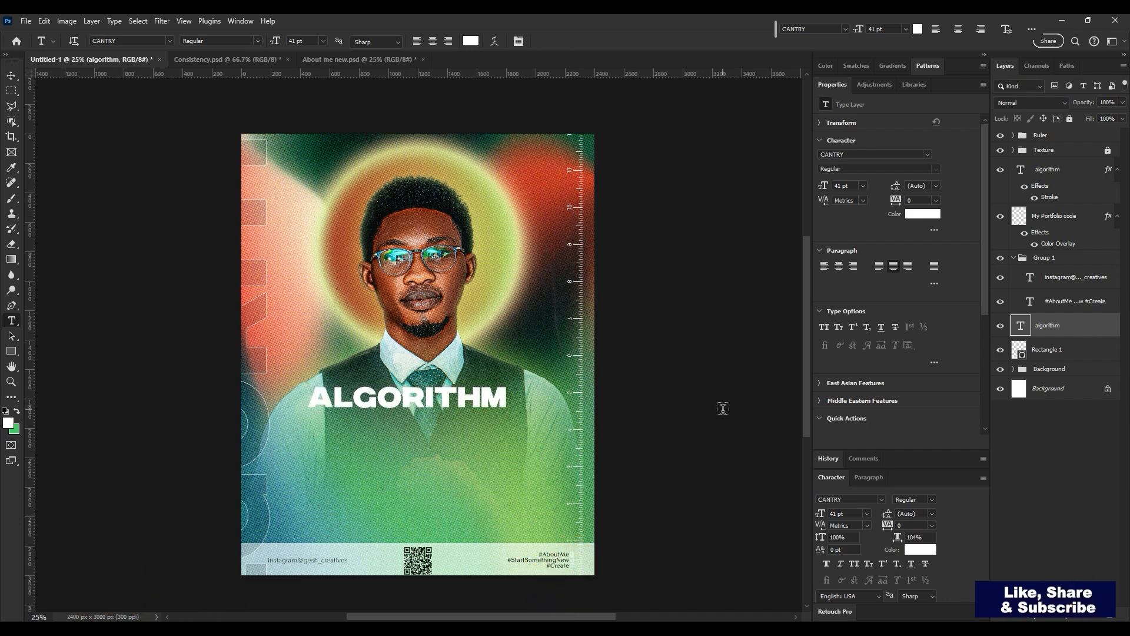
# Centre the ALGORITHM chest text horizontally on the canvas and deselect
pyautogui.press('v')
pyautogui.hotkey('ctrl', 'a')
pyautogui.click(181, 41)
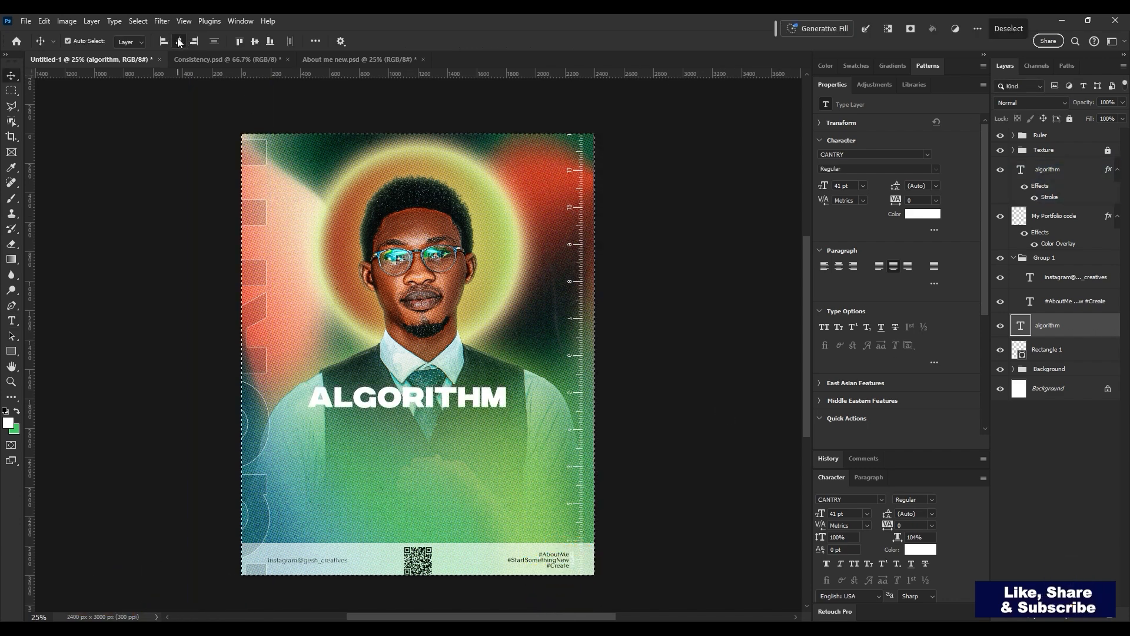
pyautogui.hotkey('ctrl', 'd')
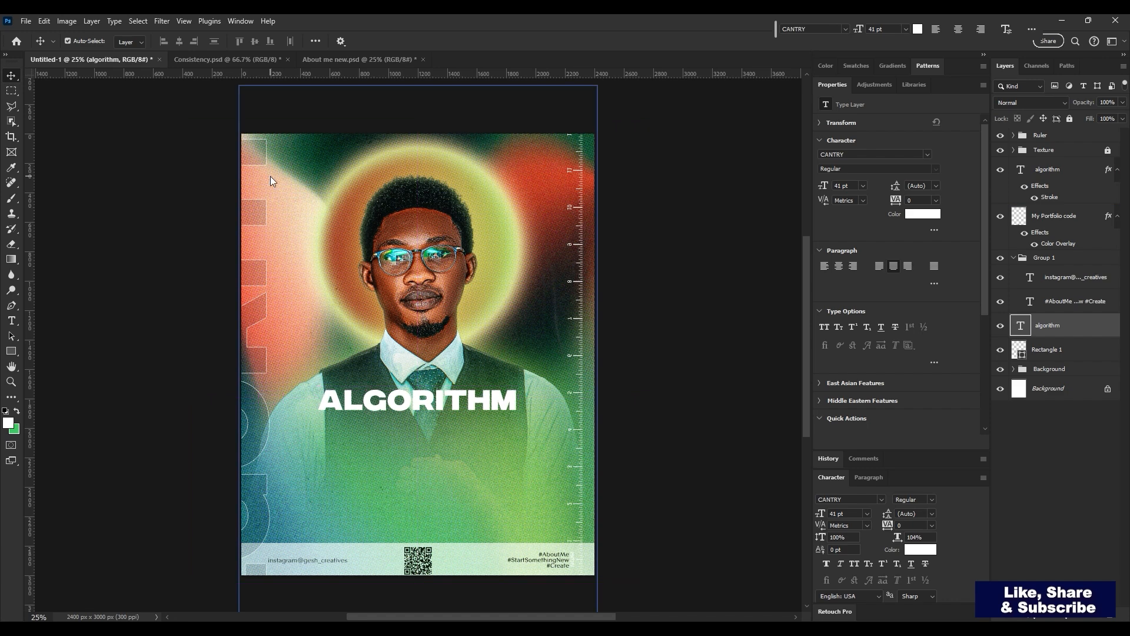
# Move the ALGORITHM chest text down about 150 px
pyautogui.hotkey('shift', 'Down')
pyautogui.hotkey('shift', 'Down')
pyautogui.hotkey('shift', 'Down')
pyautogui.hotkey('shift', 'Down')
pyautogui.hotkey('shift', 'Down')
pyautogui.hotkey('shift', 'Down')
pyautogui.hotkey('shift', 'Down')
pyautogui.hotkey('shift', 'Down')
pyautogui.hotkey('shift', 'Down')
pyautogui.hotkey('shift', 'Down')
pyautogui.hotkey('shift', 'Down')
pyautogui.hotkey('shift', 'Down')
pyautogui.hotkey('shift', 'Down')
pyautogui.hotkey('shift', 'Down')
pyautogui.hotkey('shift', 'Down')
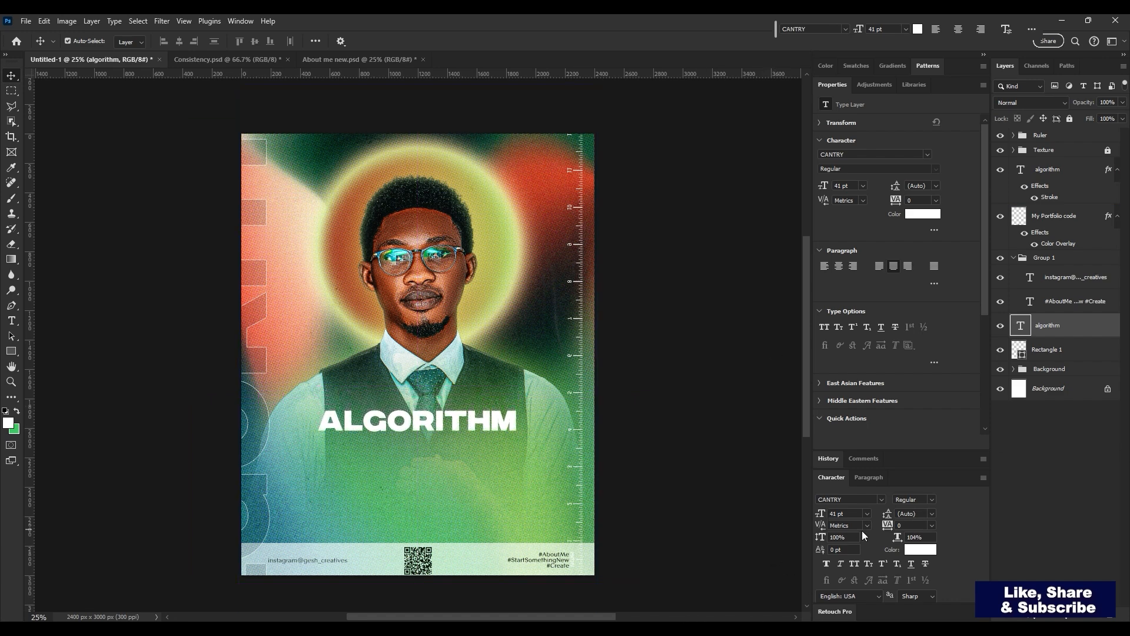
# Turn on All Caps for the chest text and widen its text box until the whole word ALGORITHM fits
pyautogui.click(855, 564)
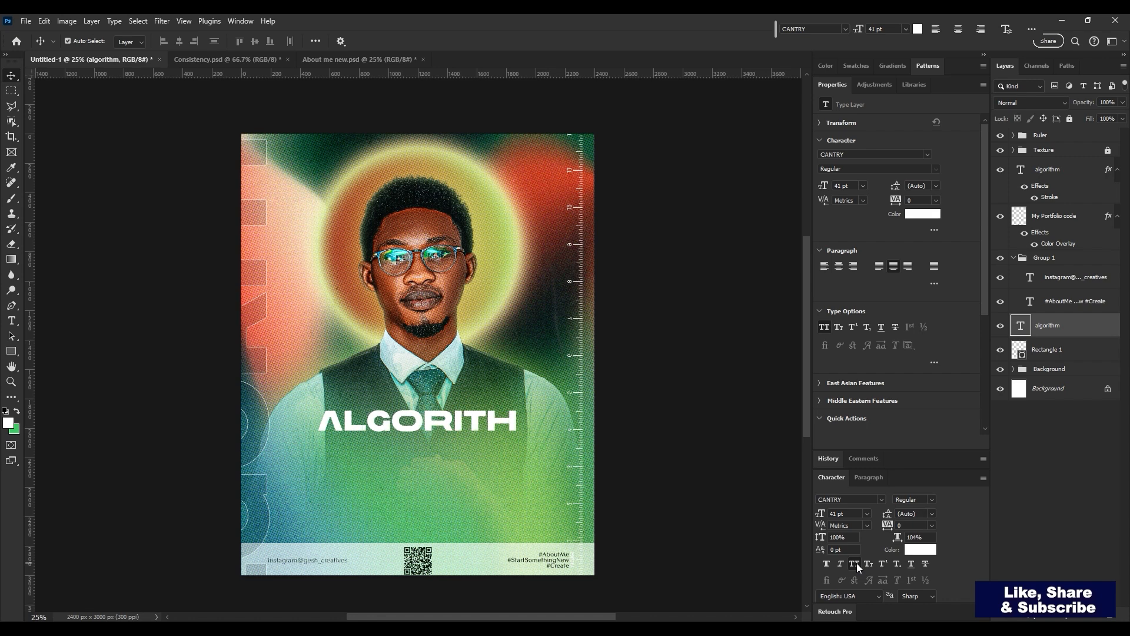
pyautogui.click(857, 562)
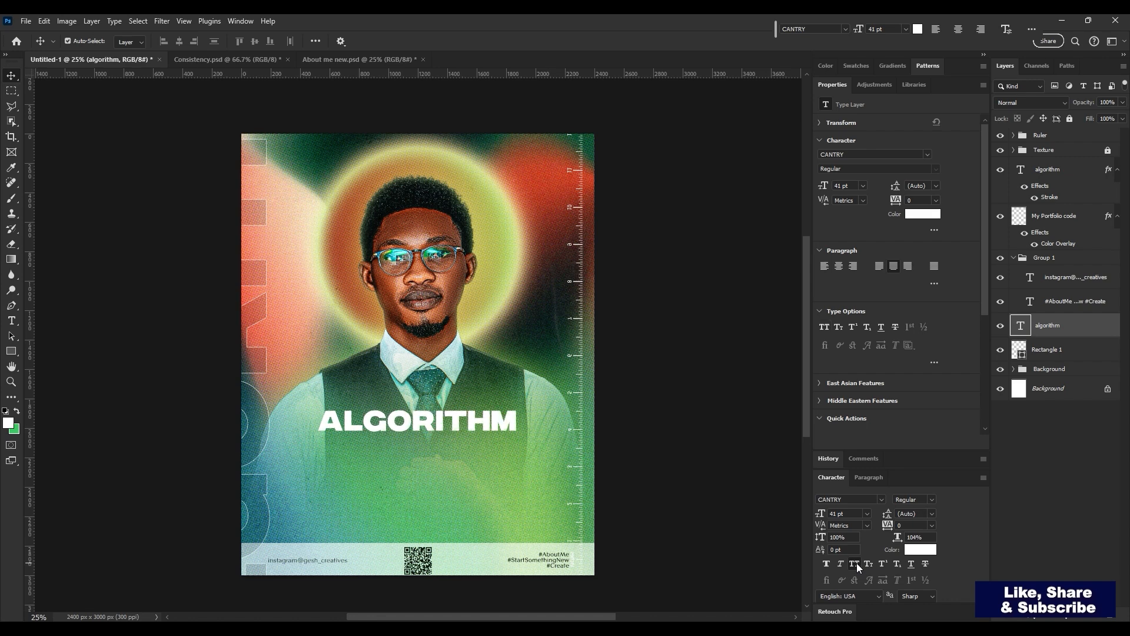
pyautogui.click(856, 563)
pyautogui.doubleClick(454, 415)
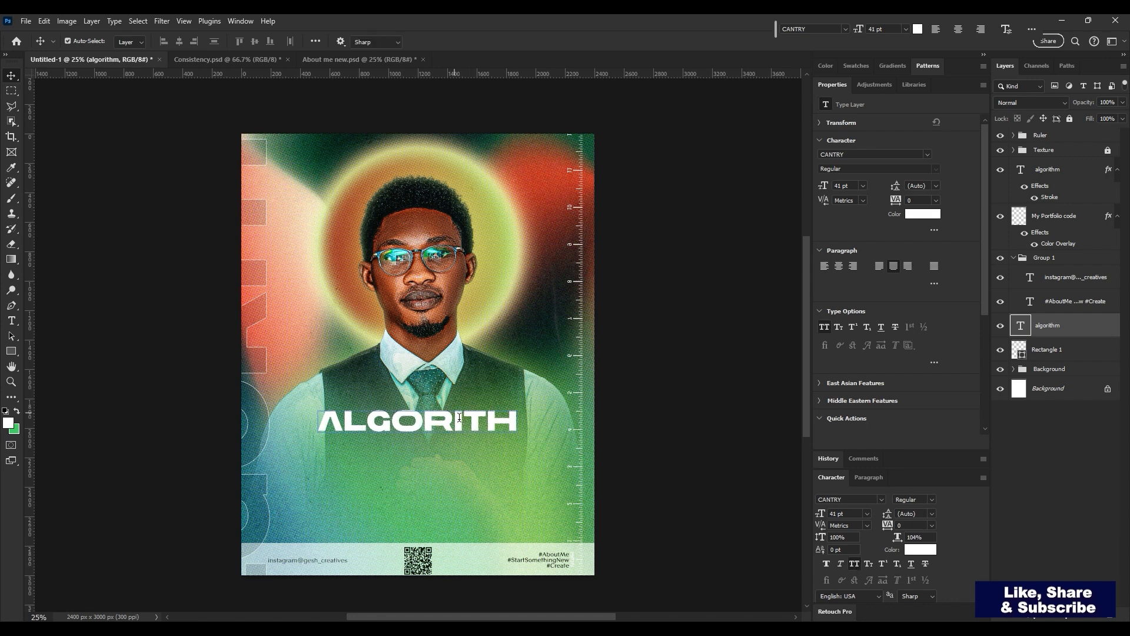
pyautogui.moveTo(518, 422); pyautogui.dragTo(551, 425)
pyautogui.click(1065, 328)
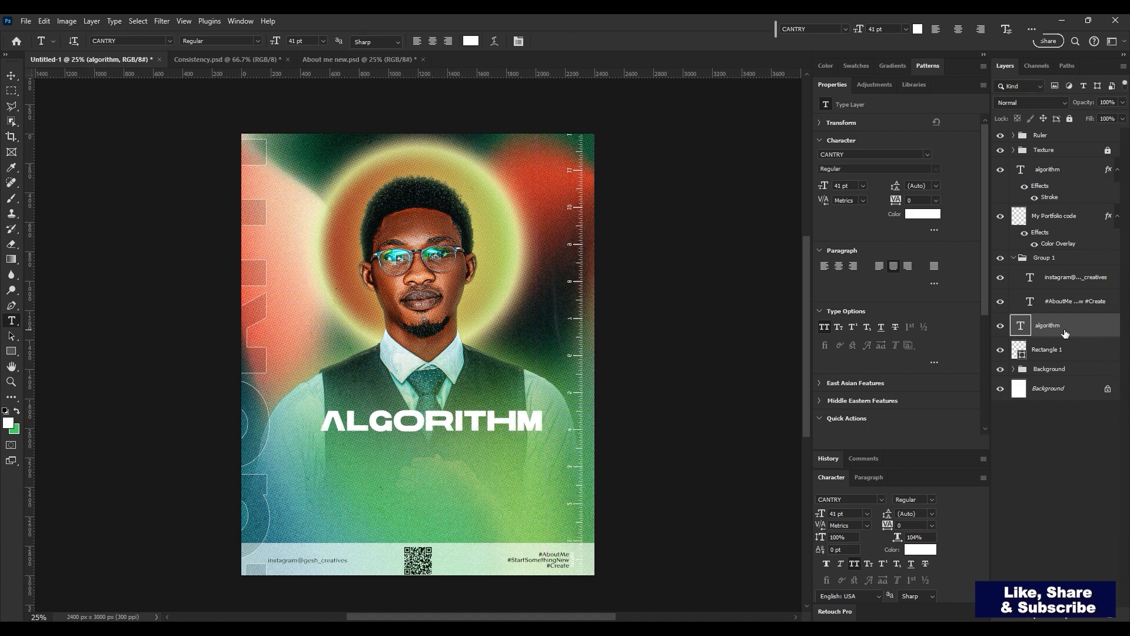
# Centre the ALGORITHM chest text horizontally on the canvas and deselect
pyautogui.press('v')
pyautogui.hotkey('ctrl', 'a')
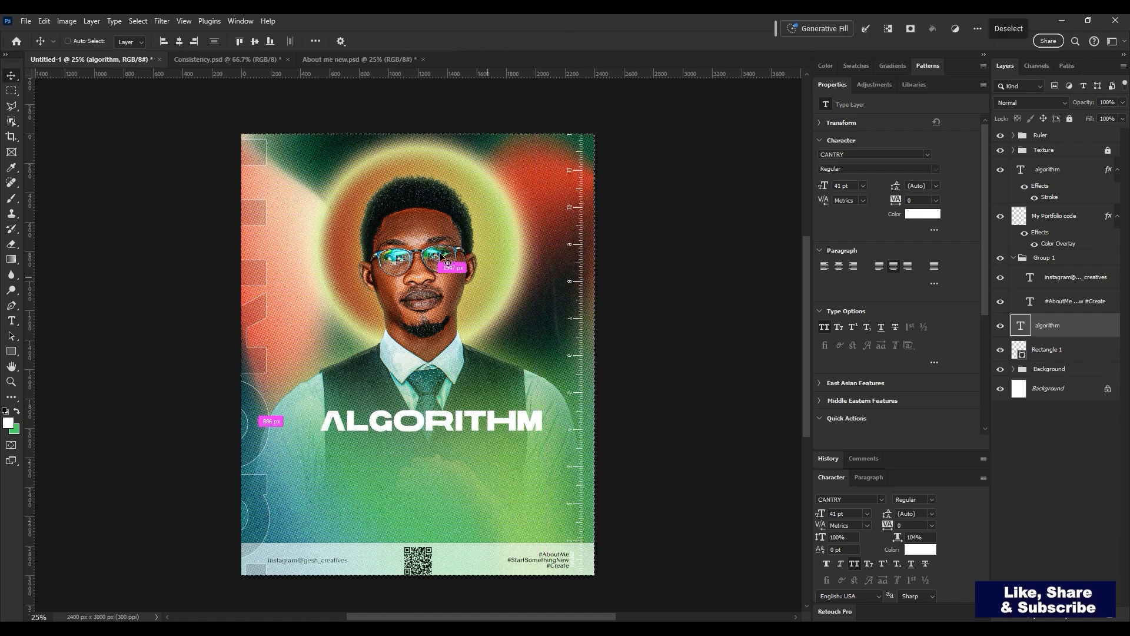
pyautogui.click(179, 40)
pyautogui.hotkey('ctrl', 'd')
# Move the ALGORITHM chest text down about 80 px
pyautogui.hotkey('shift', 'Down')
pyautogui.hotkey('shift', 'Down')
pyautogui.hotkey('shift', 'Down')
pyautogui.hotkey('shift', 'Down')
pyautogui.hotkey('shift', 'Down')
pyautogui.hotkey('shift', 'Down')
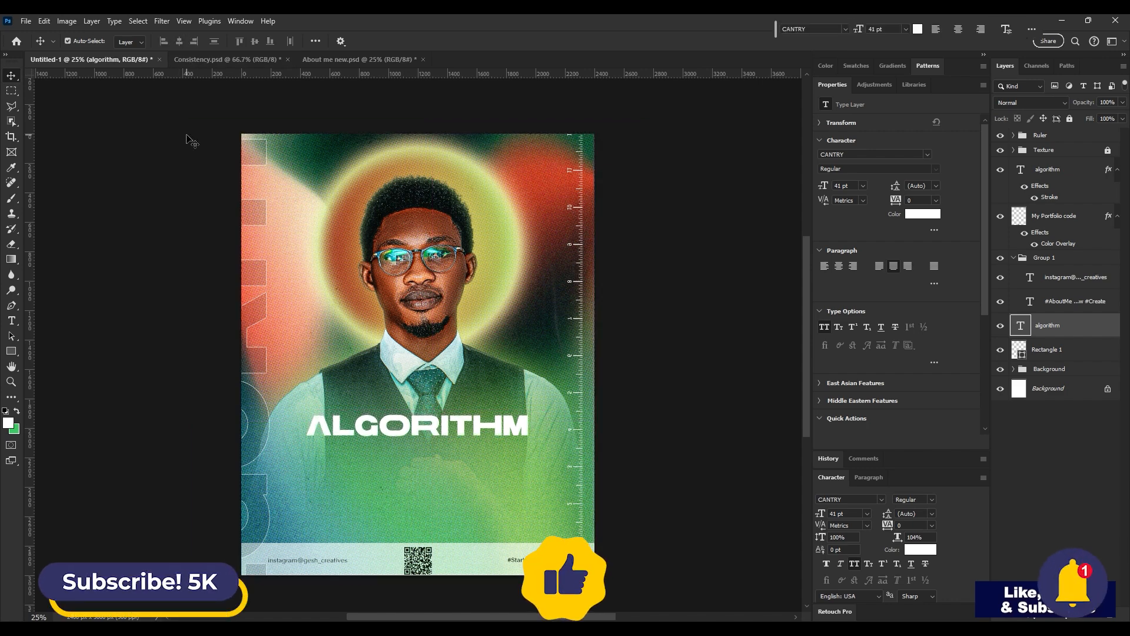
pyautogui.hotkey('shift', 'Down')
pyautogui.hotkey('shift', 'Down')
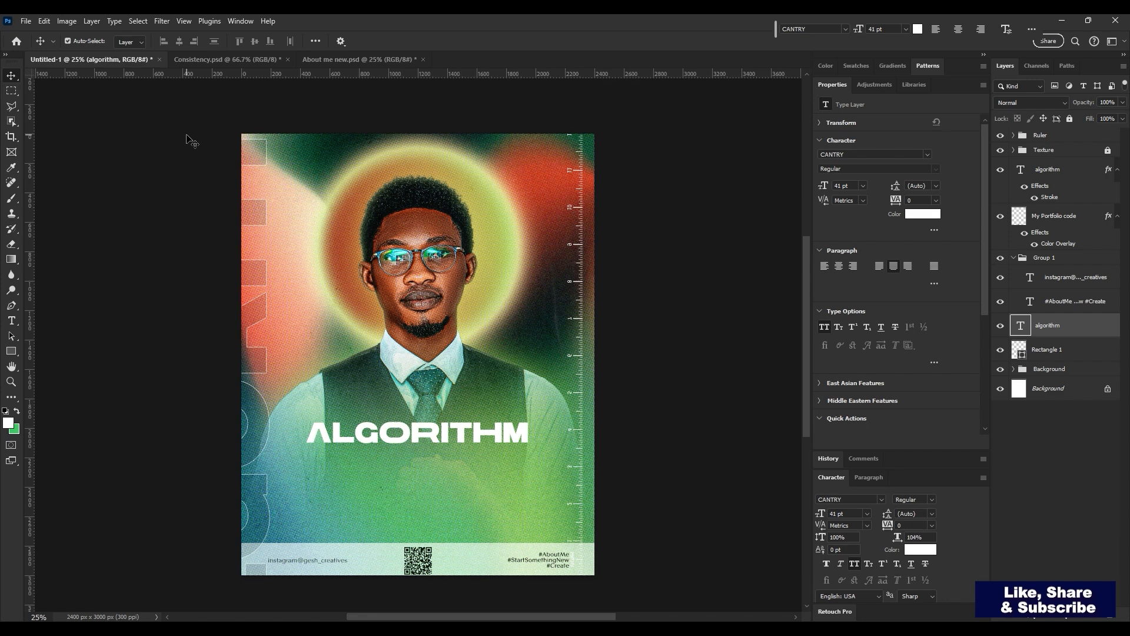
# Draw a rectangle about 1742 × 212 px over the ALGORITHM chest text and place its layer directly beneath the text layer
pyautogui.press('u')
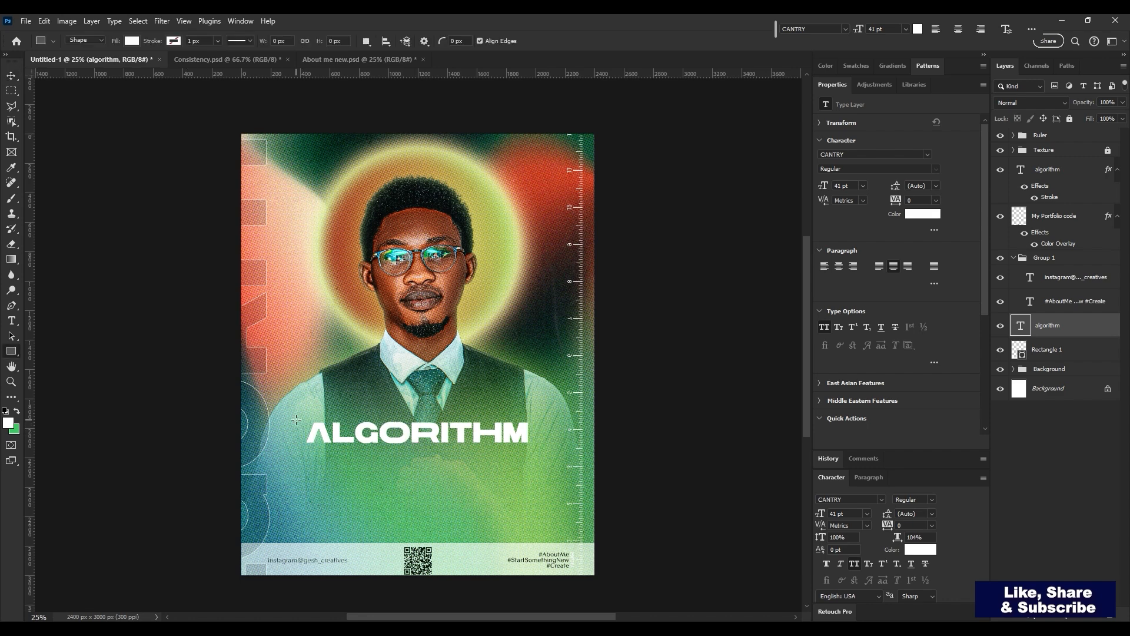
pyautogui.moveTo(296, 420); pyautogui.dragTo(552, 451)
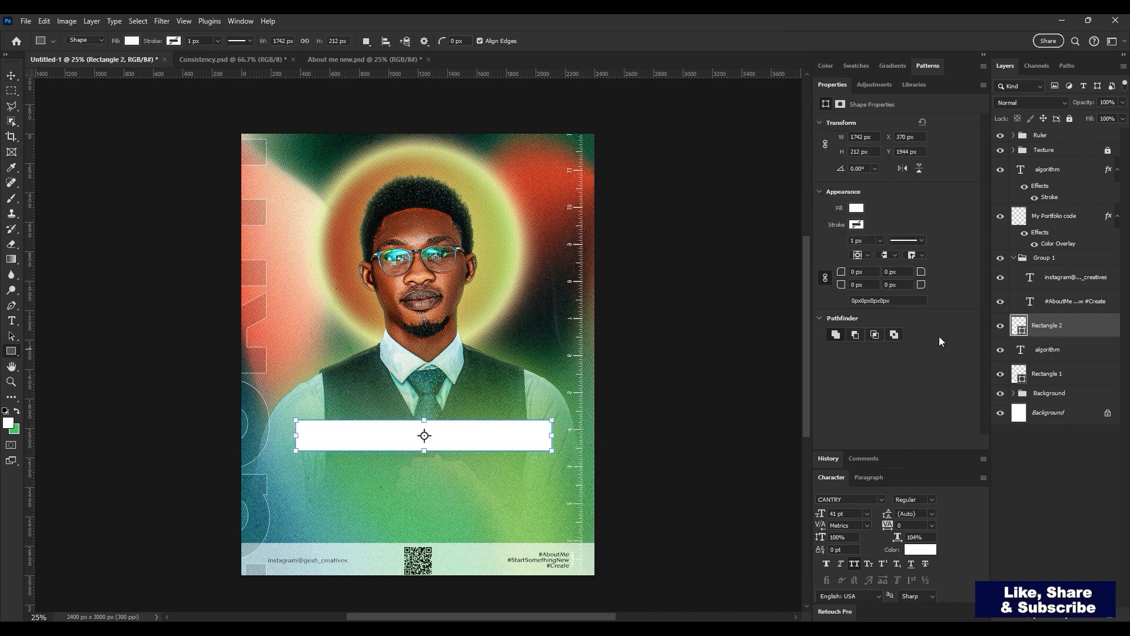
pyautogui.moveTo(1081, 321); pyautogui.dragTo(1021, 356)
# Fill the rectangle behind ALGORITHM with a green sampled from the poster
pyautogui.doubleClick(1021, 354)
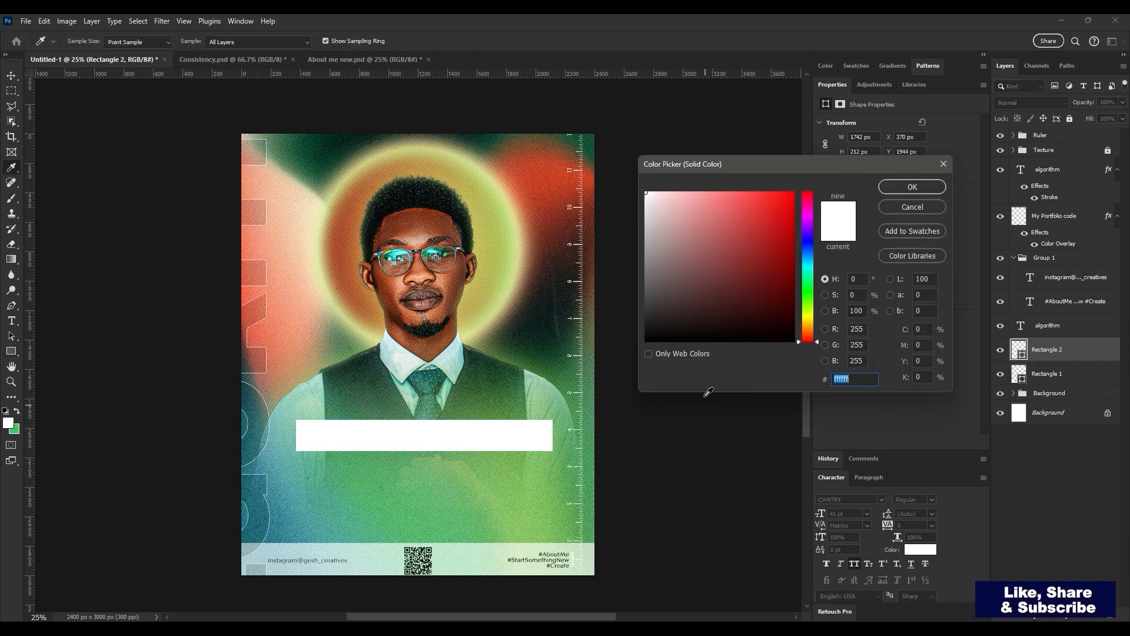
pyautogui.click(502, 393)
pyautogui.press('Return')
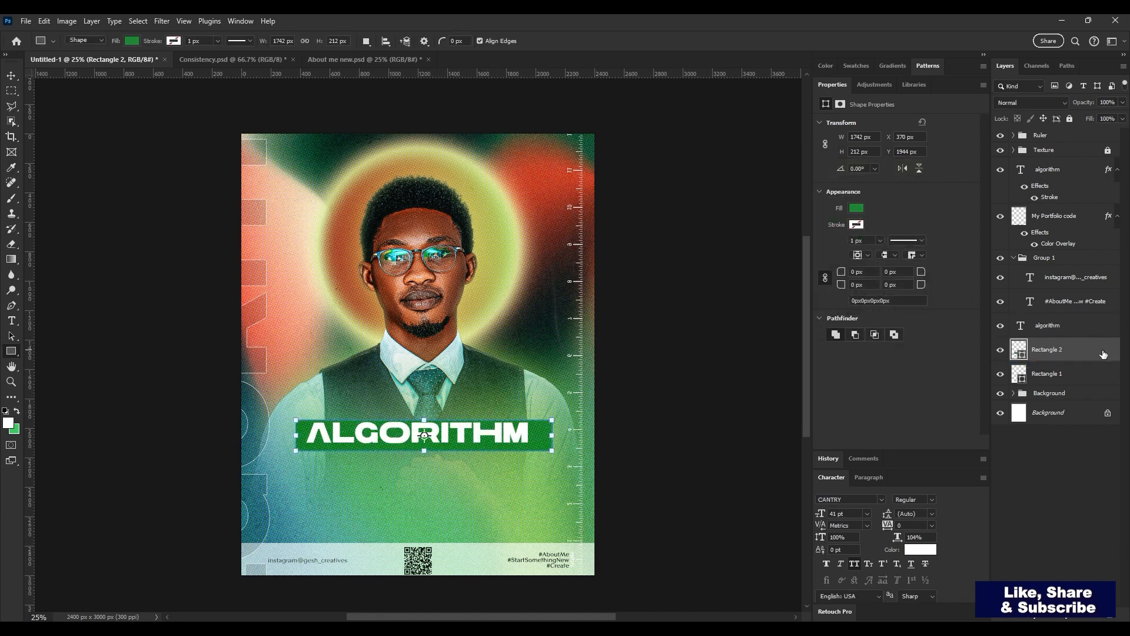
# Add a Gradient Overlay to the rectangle behind ALGORITHM, using the Foreground to Background preset from Basics
pyautogui.doubleClick(1104, 354)
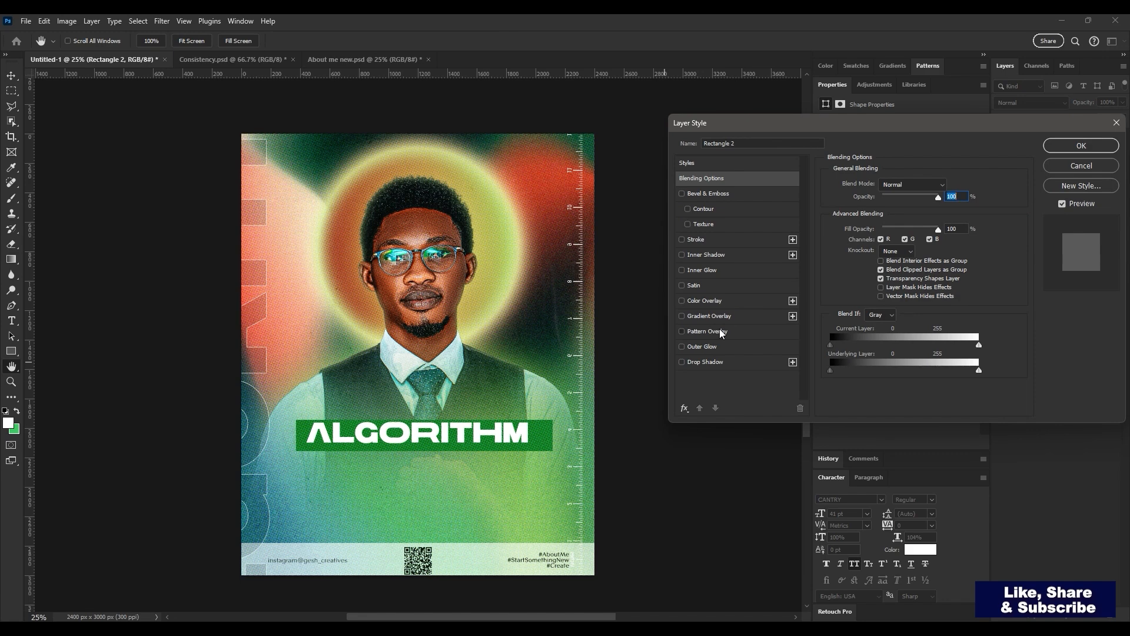
pyautogui.click(722, 333)
pyautogui.click(683, 332)
pyautogui.click(729, 316)
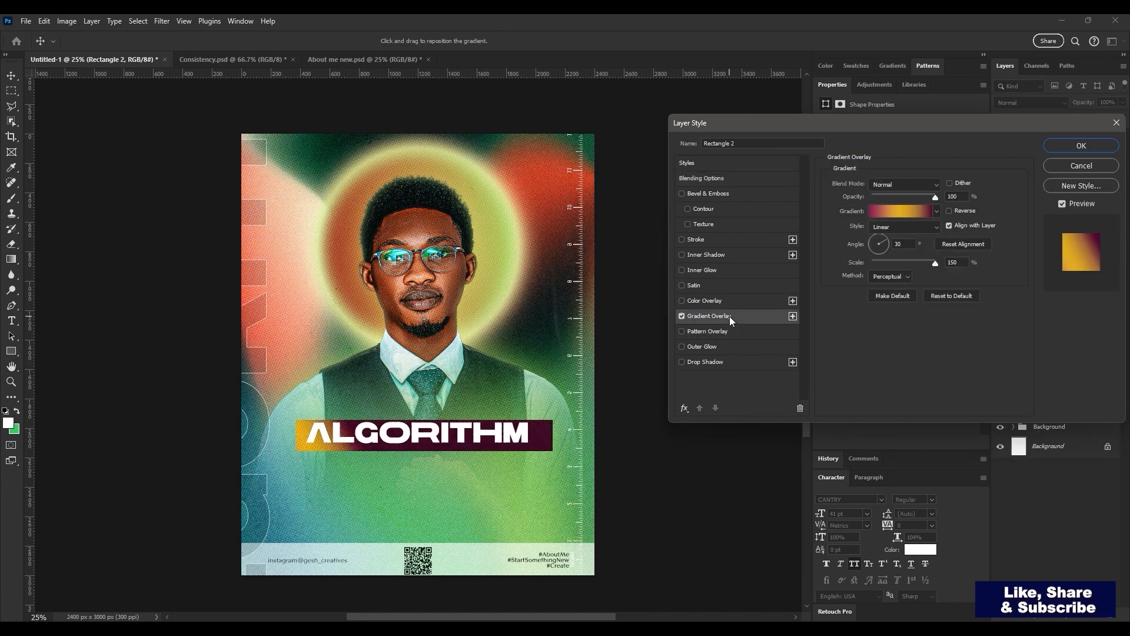
pyautogui.click(899, 213)
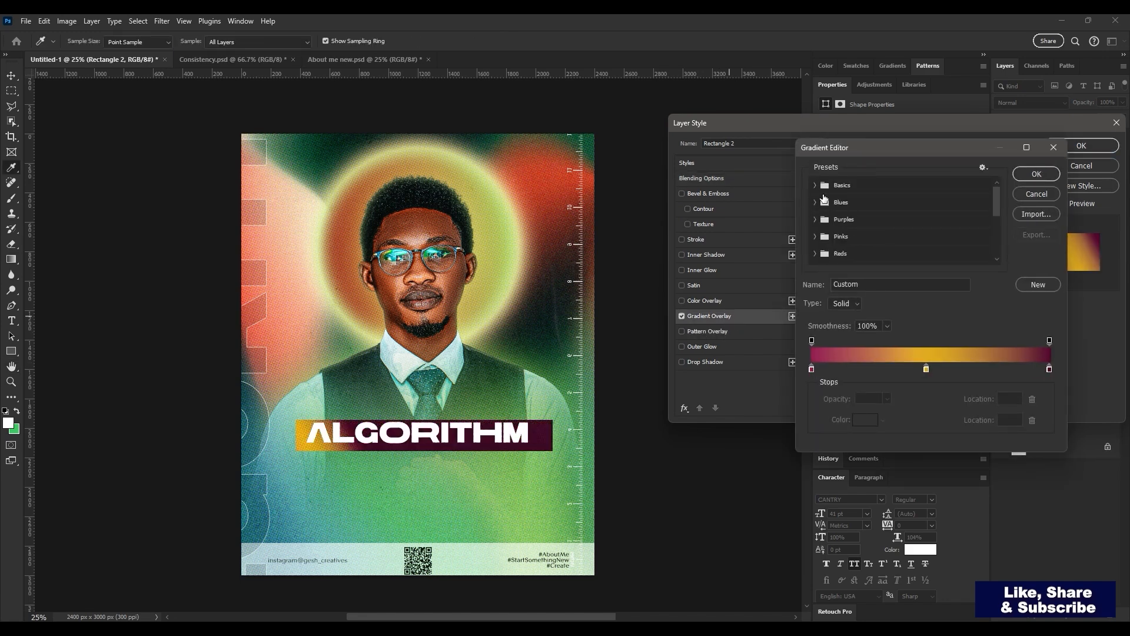
pyautogui.click(816, 186)
pyautogui.click(830, 204)
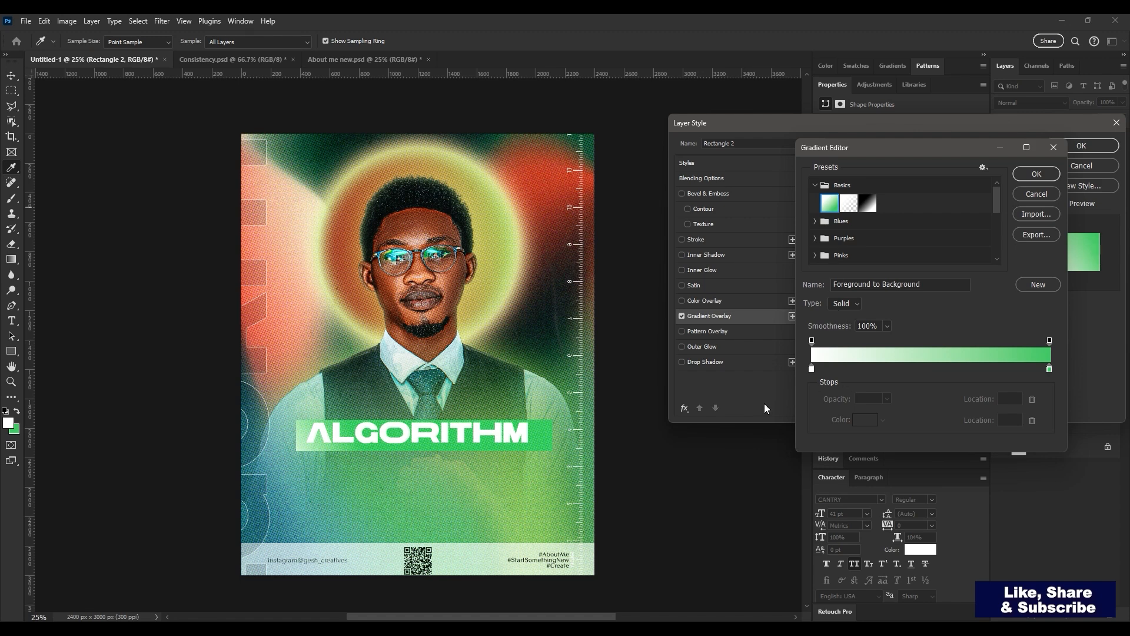
# Set the gradient's start stop to a dark green sampled near the poster's upper edge and its end stop to orange-brown 8e4611
pyautogui.doubleClick(811, 370)
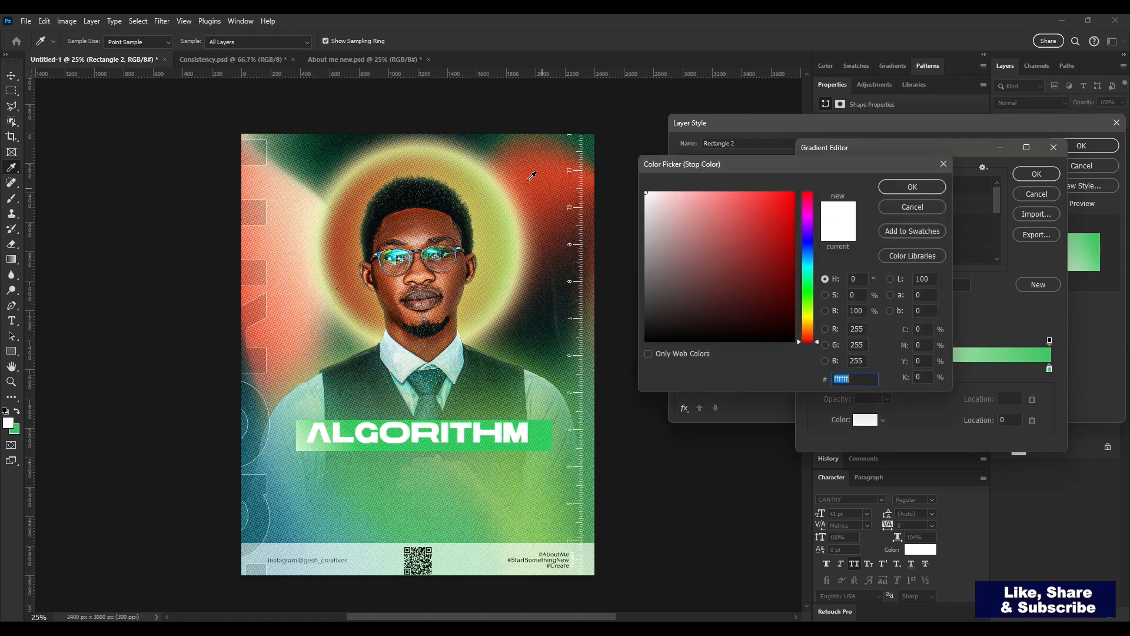
pyautogui.click(484, 139)
pyautogui.press('Return')
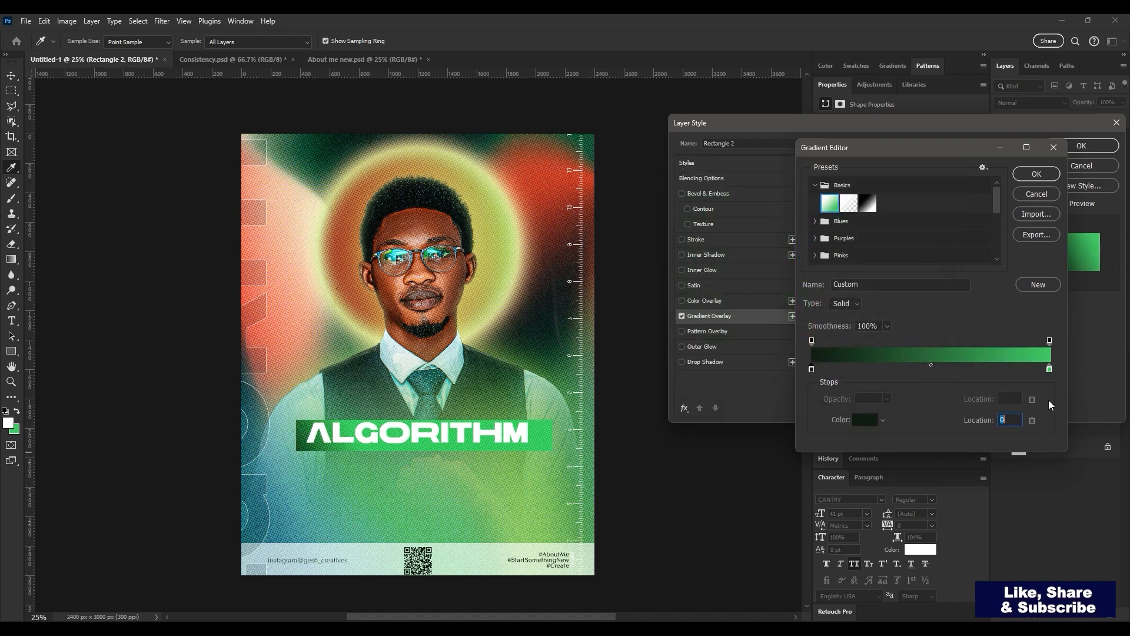
pyautogui.doubleClick(1050, 369)
pyautogui.click(542, 209)
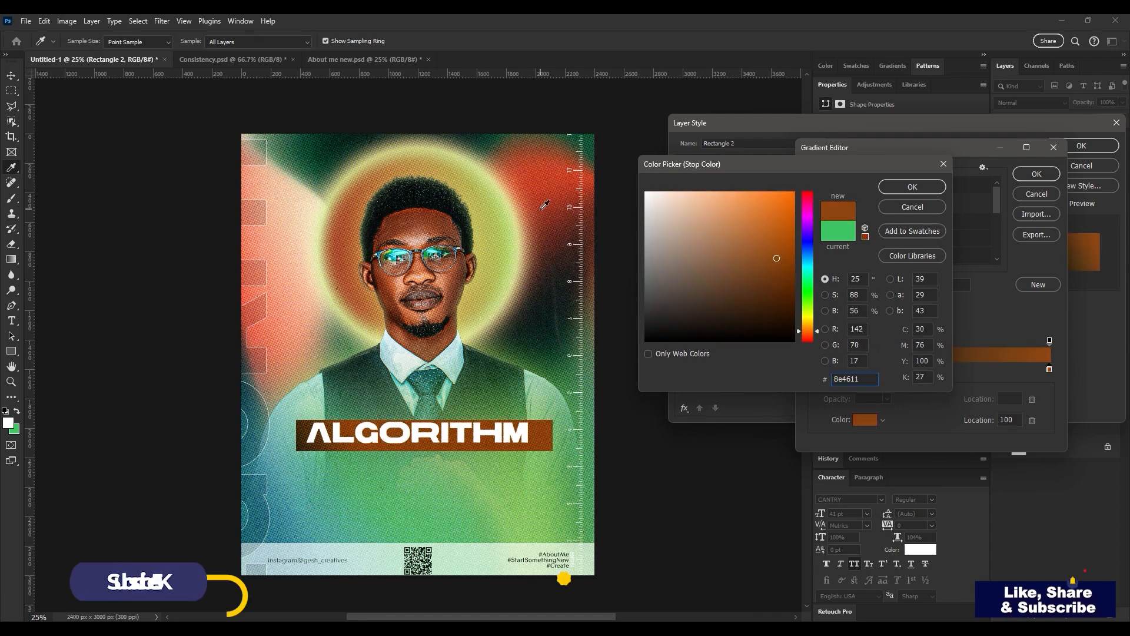
pyautogui.press('Return')
pyautogui.press('Return')
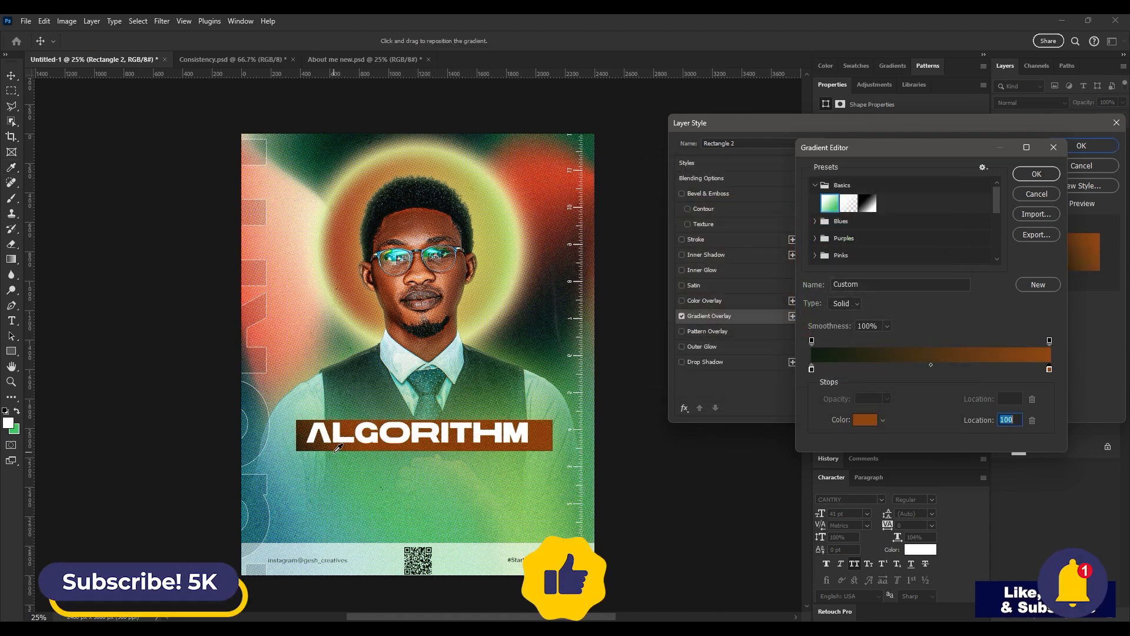
# Shift the gradient overlay rightward within the rectangle, brighten its start stop to a slightly lighter dark green, and apply the layer style
pyautogui.moveTo(358, 441); pyautogui.dragTo(440, 446)
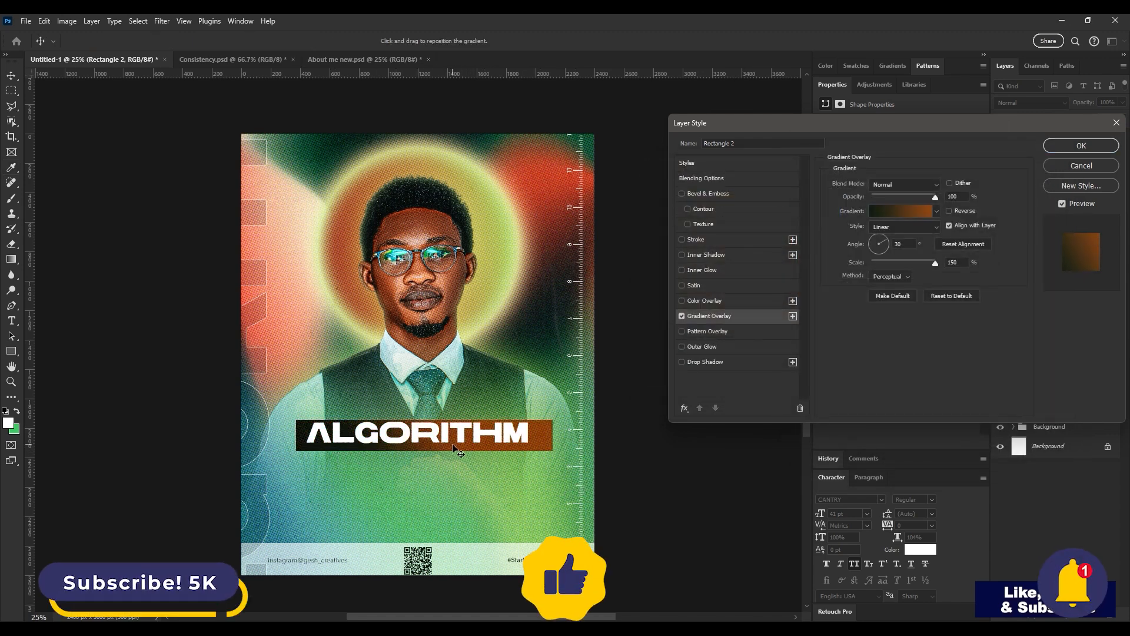
pyautogui.click(897, 211)
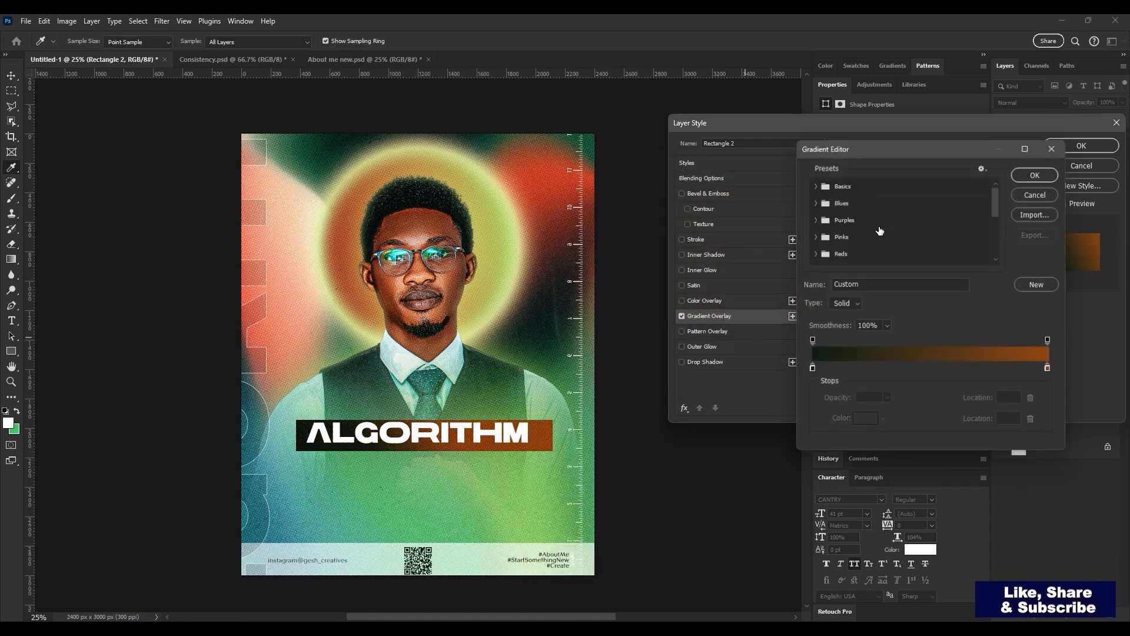
pyautogui.doubleClick(812, 369)
pyautogui.moveTo(765, 289)
pyautogui.mouseDown()
pyautogui.moveTo(767, 275)
pyautogui.moveTo(773, 307)
pyautogui.mouseUp()
pyautogui.press('Return')
pyautogui.press('Return')
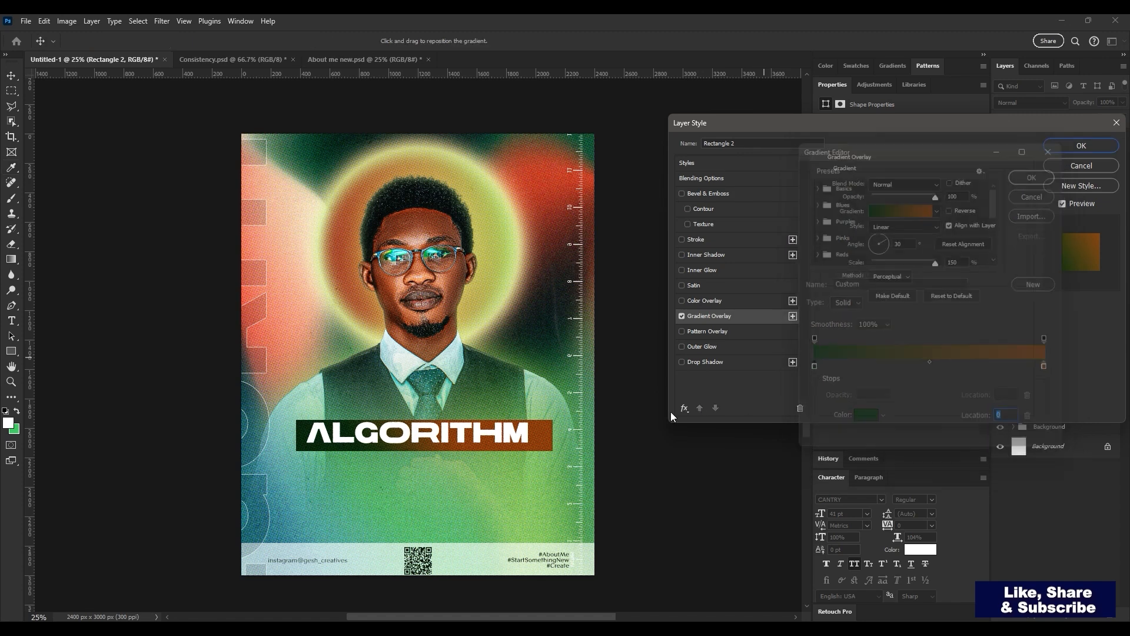
pyautogui.press('Return')
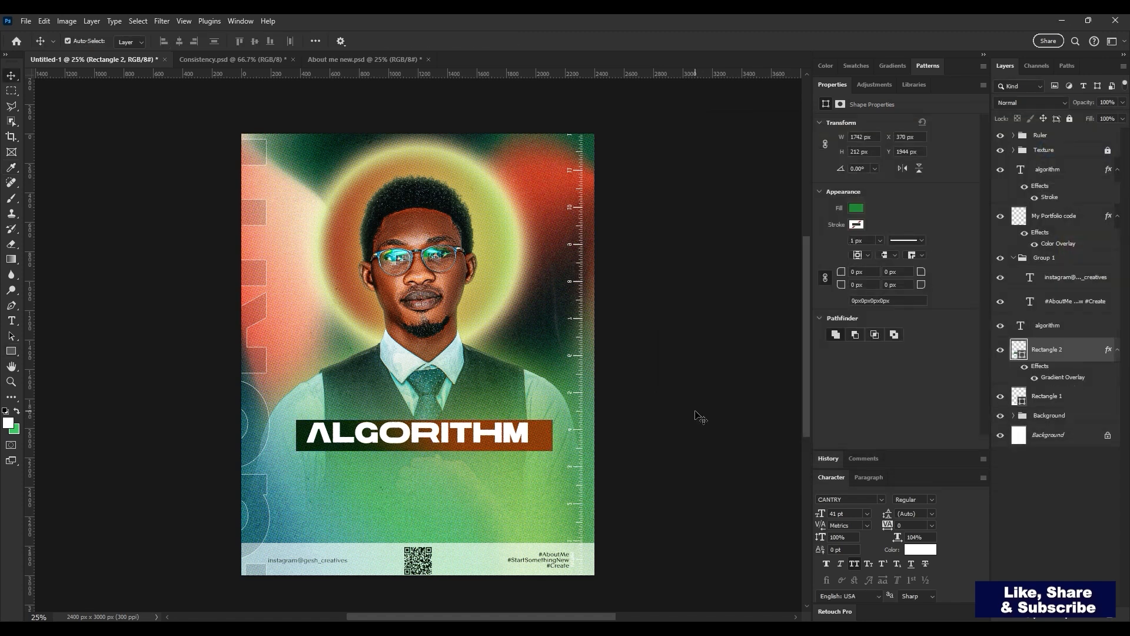
# Nudge the rectangle up to Y 1928 px and add a layer mask that fades both its ends with black-to-transparent linear gradients
pyautogui.hotkey('shift', 'Up')
pyautogui.hotkey('shift', 'Up')
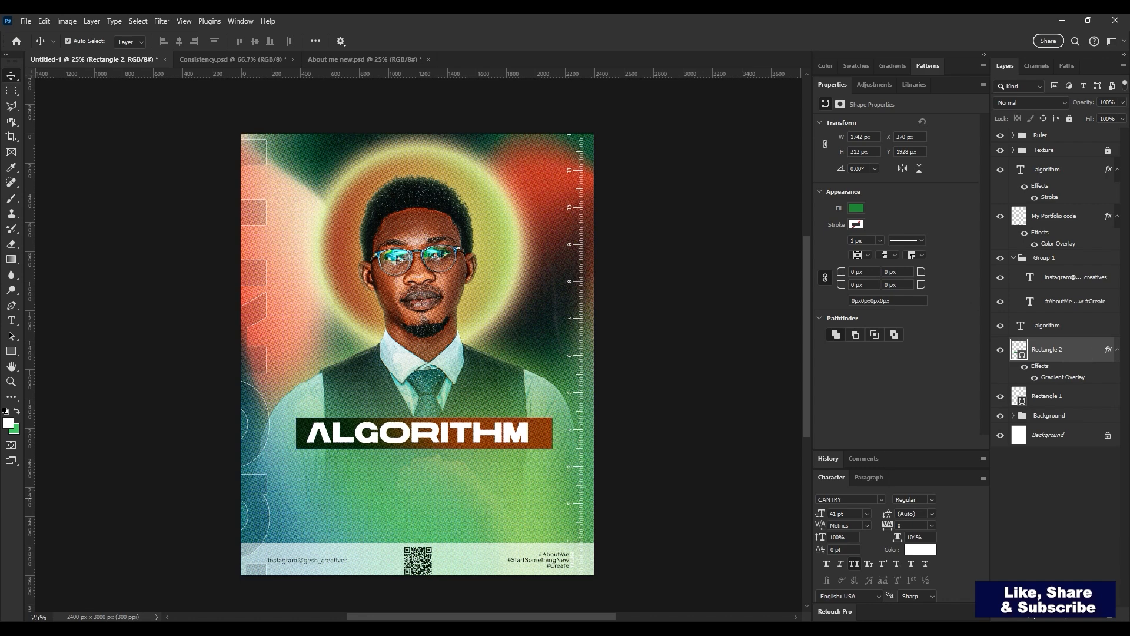
pyautogui.click(1048, 617)
pyautogui.press('g')
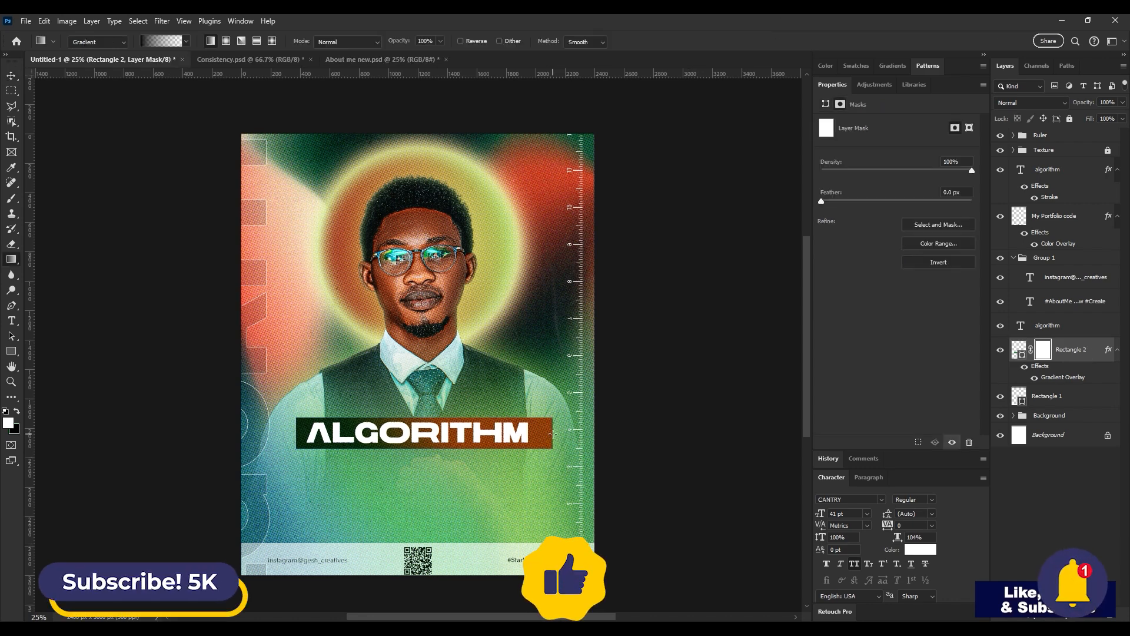
pyautogui.moveTo(553, 434); pyautogui.dragTo(473, 434)
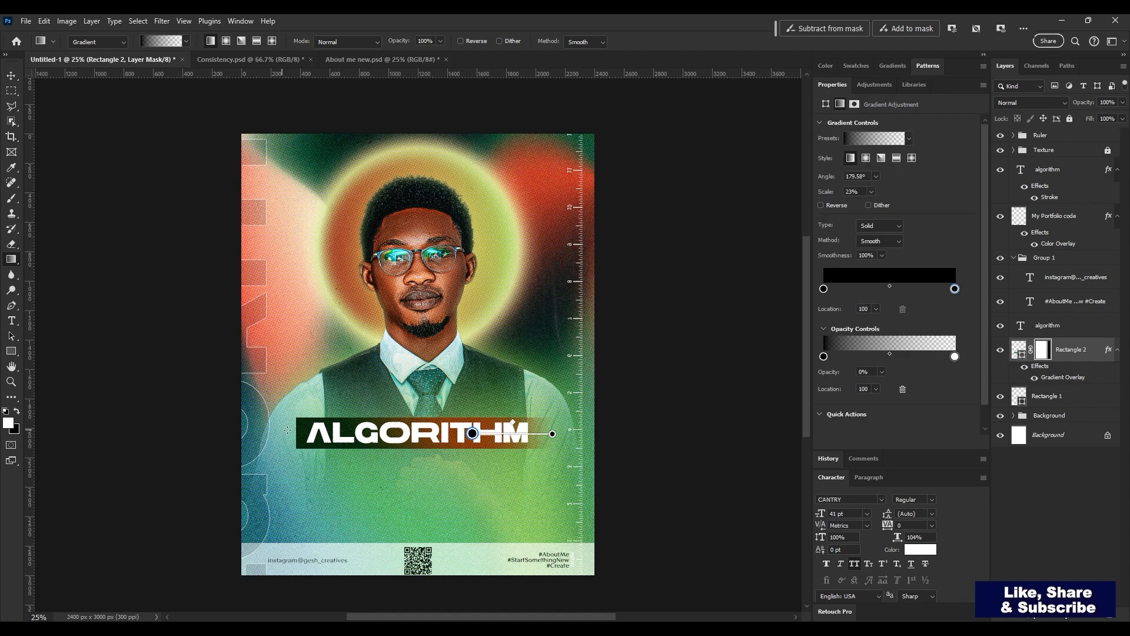
pyautogui.moveTo(295, 431); pyautogui.dragTo(357, 431)
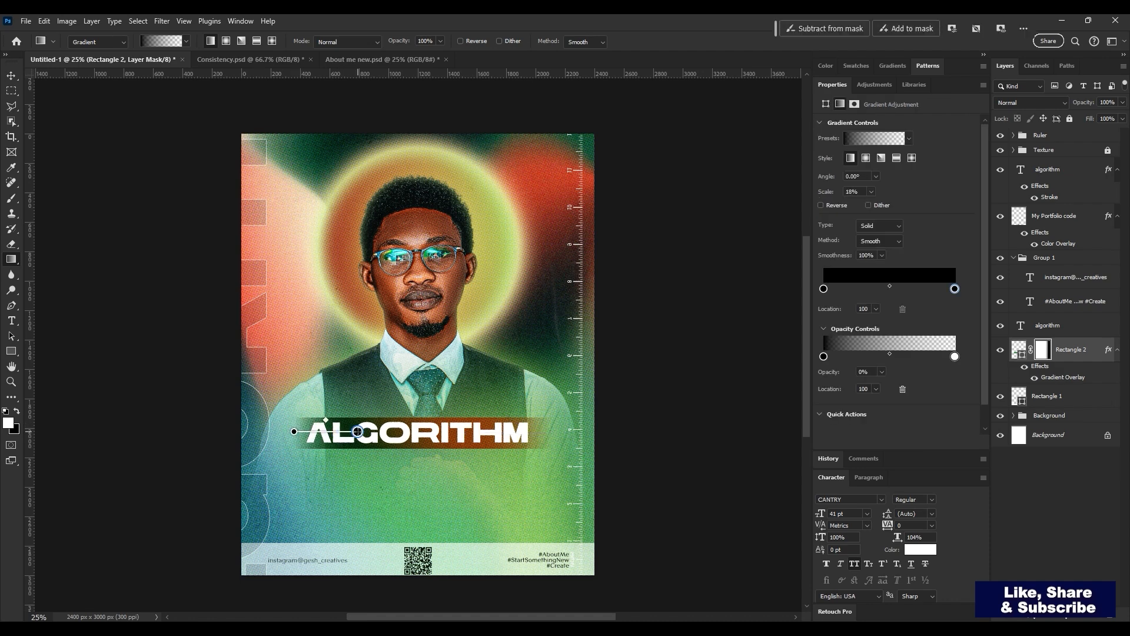
pyautogui.press('v')
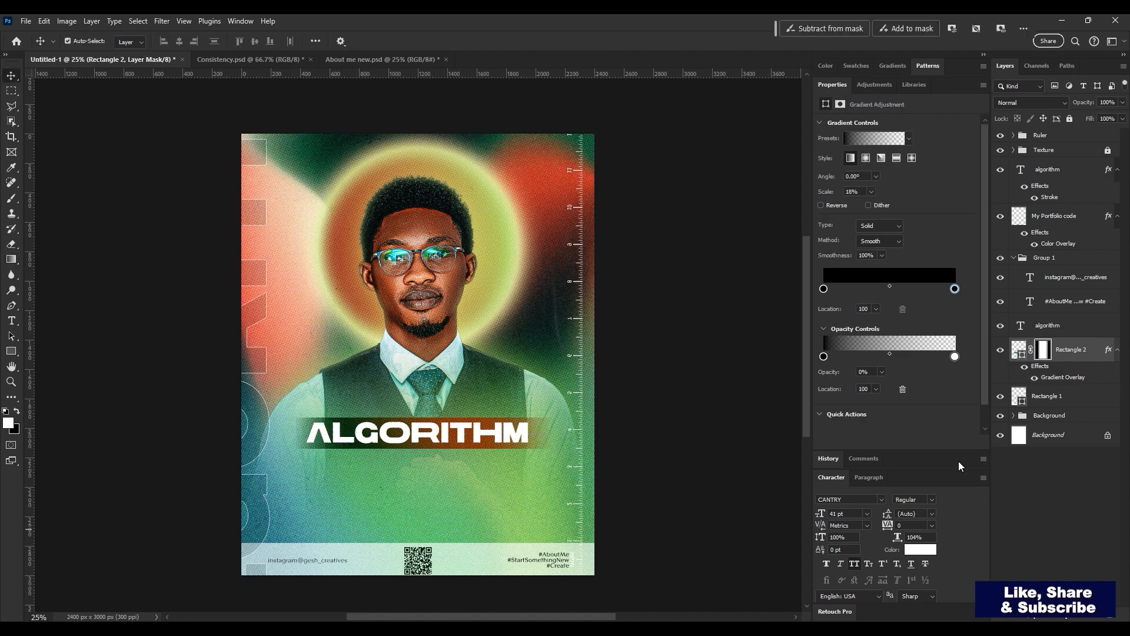
# Group the ALGORITHM chest text with its rectangle and place the group above Group 1 in the layer stack
pyautogui.click(1066, 361)
pyautogui.click(1075, 330)
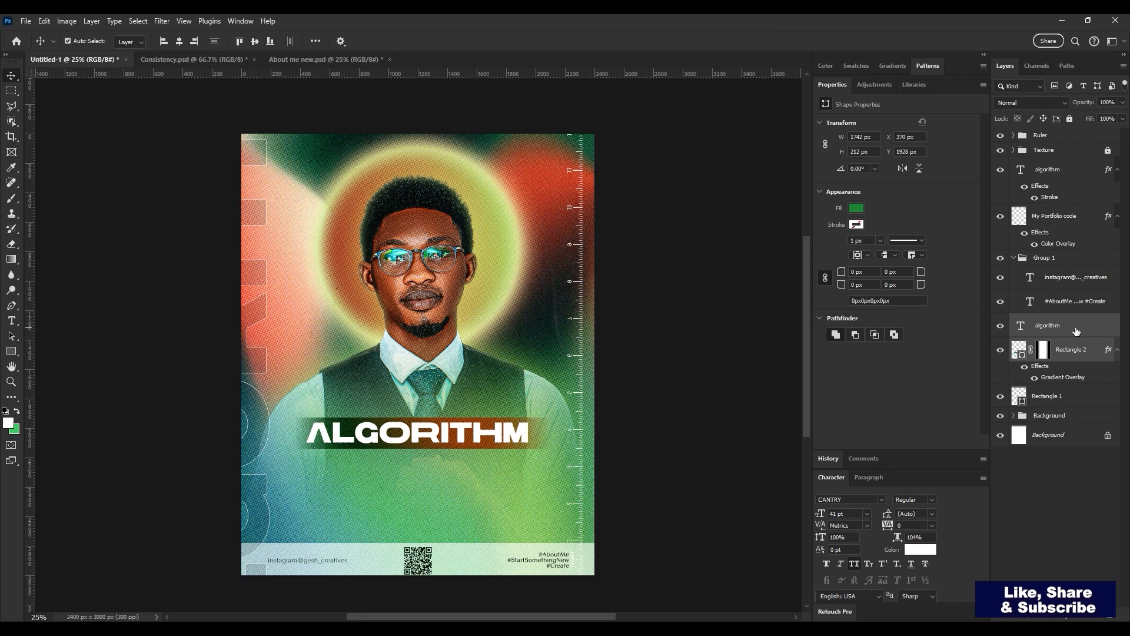
pyautogui.hotkey('ctrl', 'g')
pyautogui.moveTo(1069, 322); pyautogui.dragTo(1059, 253)
# Rename the new group as Main Text
pyautogui.doubleClick(1050, 258)
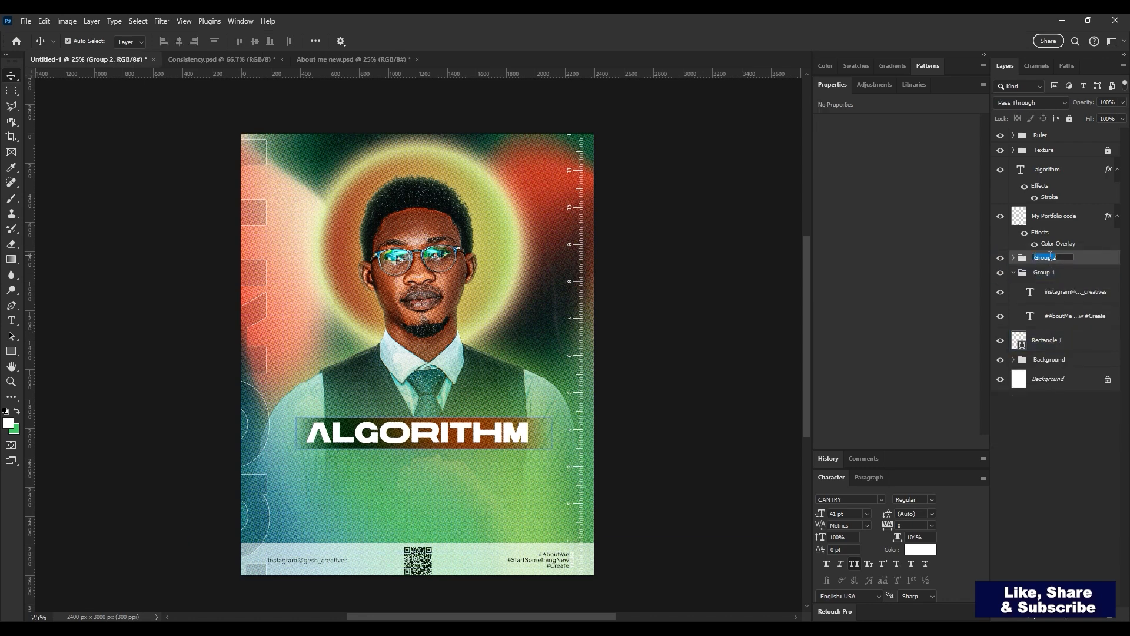
pyautogui.write('Main Text')
pyautogui.press('Return')
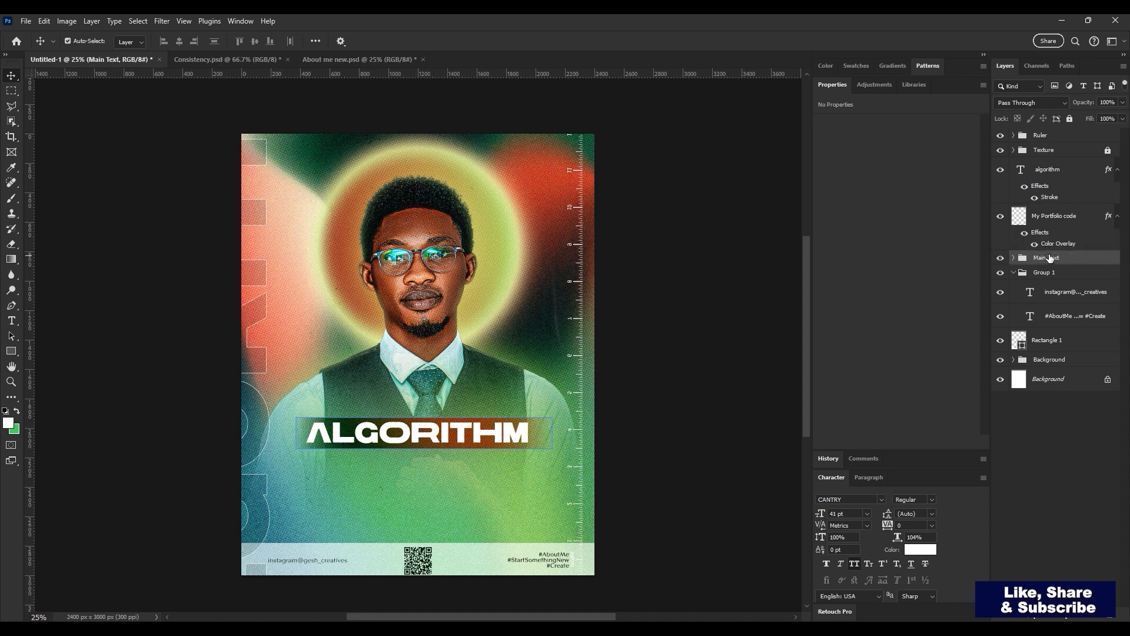
# Move the Main Text group up about 120 px
pyautogui.hotkey('shift', 'Up')
pyautogui.hotkey('shift', 'Up')
pyautogui.hotkey('shift', 'Up')
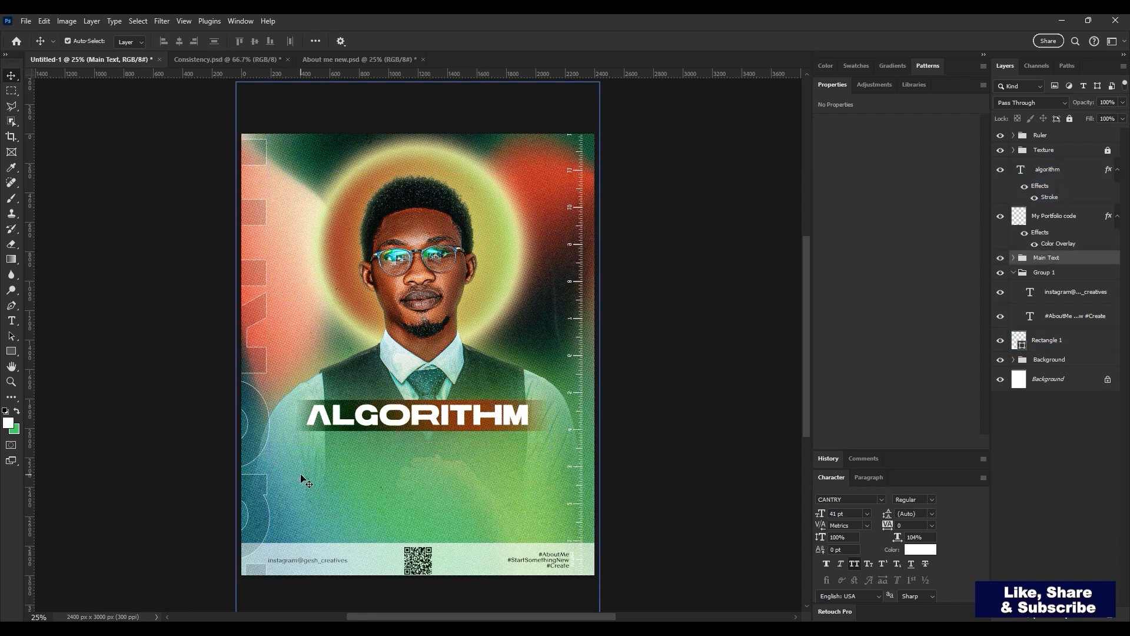
# Create a wide paragraph text box below the ALGORITHM title, above the Main Text group, and enter the quote beginning "A brand algorithm is a set"
pyautogui.press('t')
pyautogui.click(282, 445)
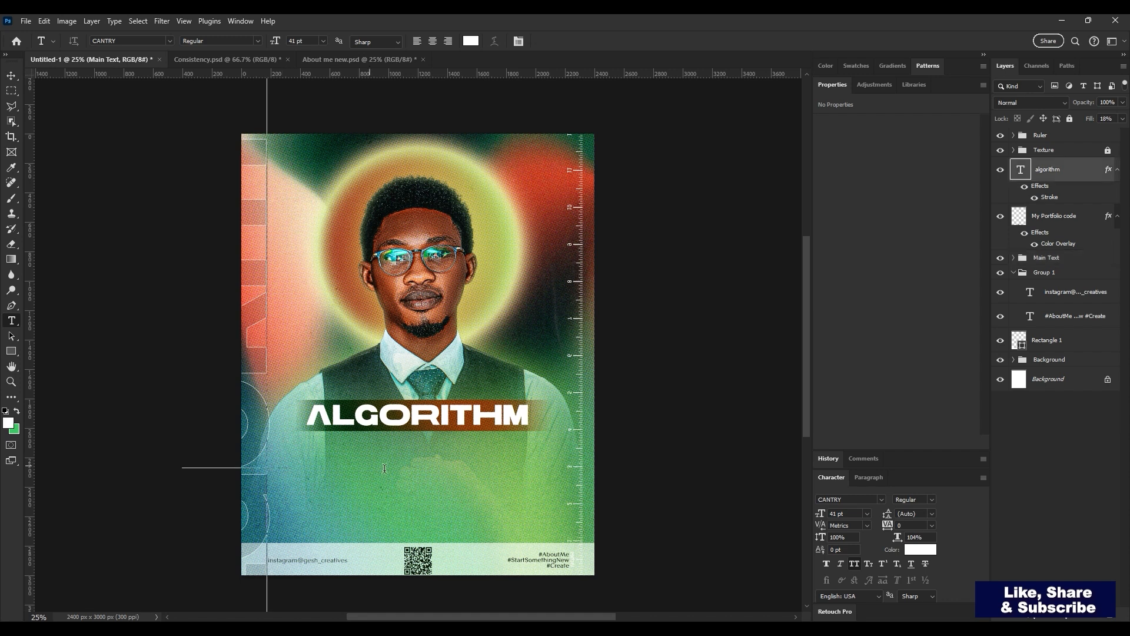
pyautogui.click(1065, 218)
pyautogui.click(1054, 263)
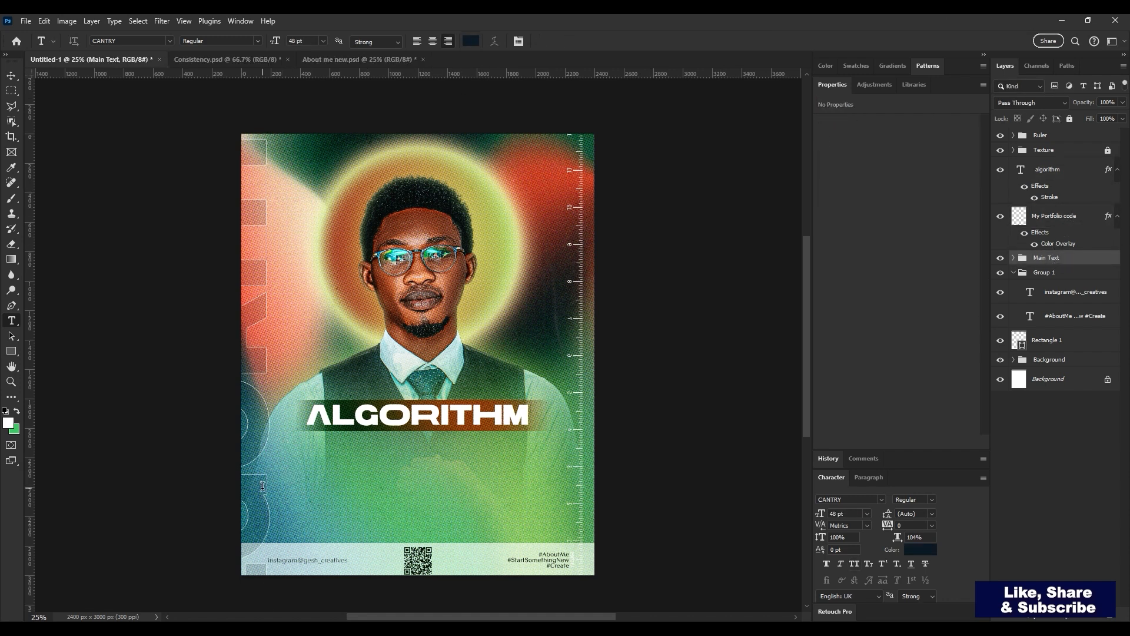
pyautogui.moveTo(303, 455); pyautogui.dragTo(552, 537)
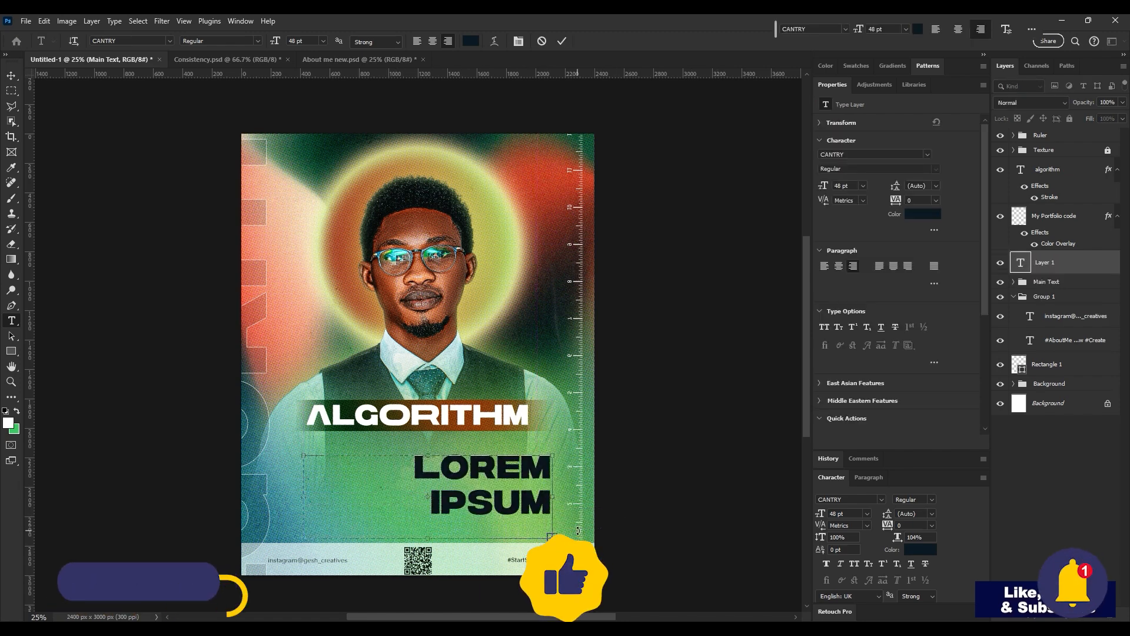
pyautogui.write('A BRAND ALGORITHM')
# Set the font of the brand algorithm quote to Contax Sans 75 Bold
pyautogui.click(863, 499)
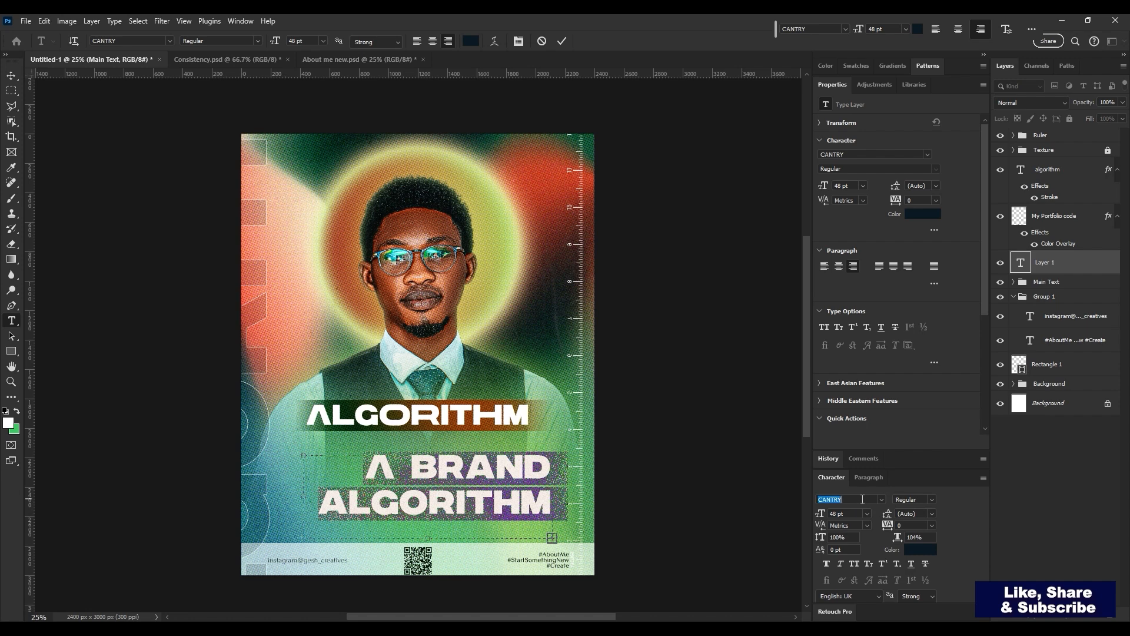
pyautogui.write('contax')
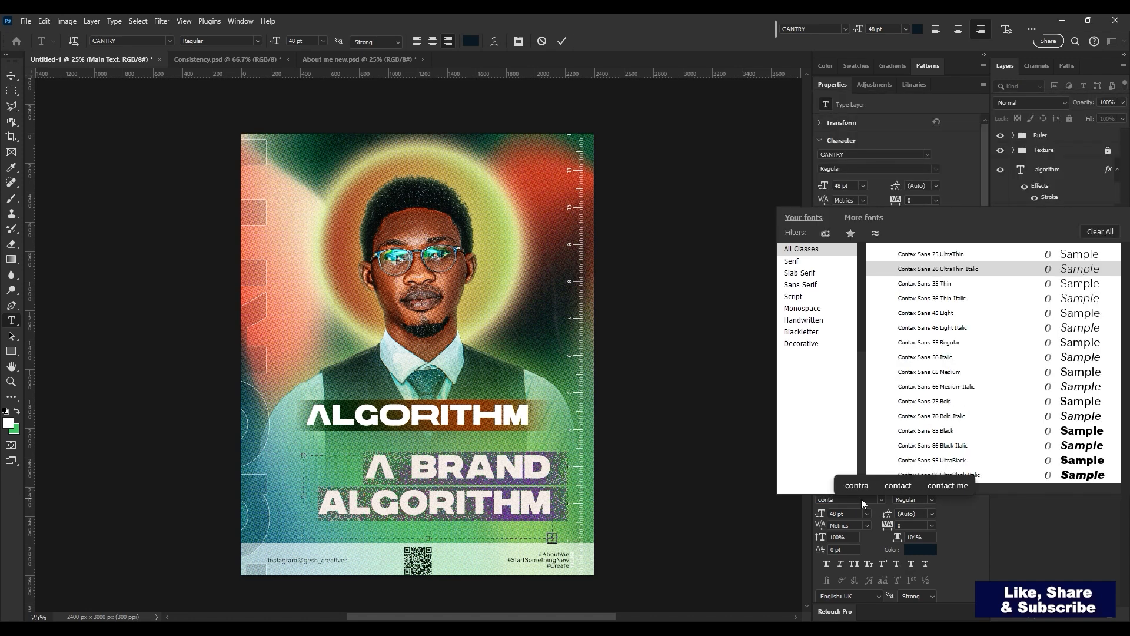
pyautogui.press('Down')
pyautogui.press('Down')
pyautogui.press('Down')
pyautogui.press('Down')
pyautogui.press('Down')
pyautogui.press('Down')
pyautogui.press('Down')
pyautogui.press('Down')
pyautogui.press('Down')
pyautogui.press('Down')
pyautogui.press('Down')
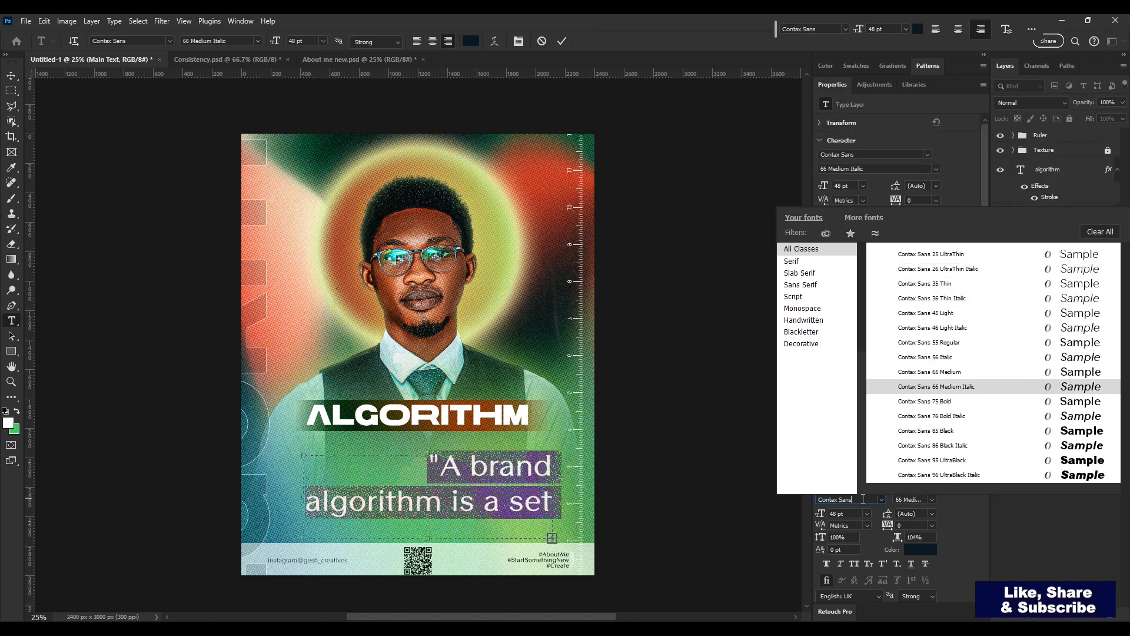
pyautogui.press('Up')
pyautogui.press('Return')
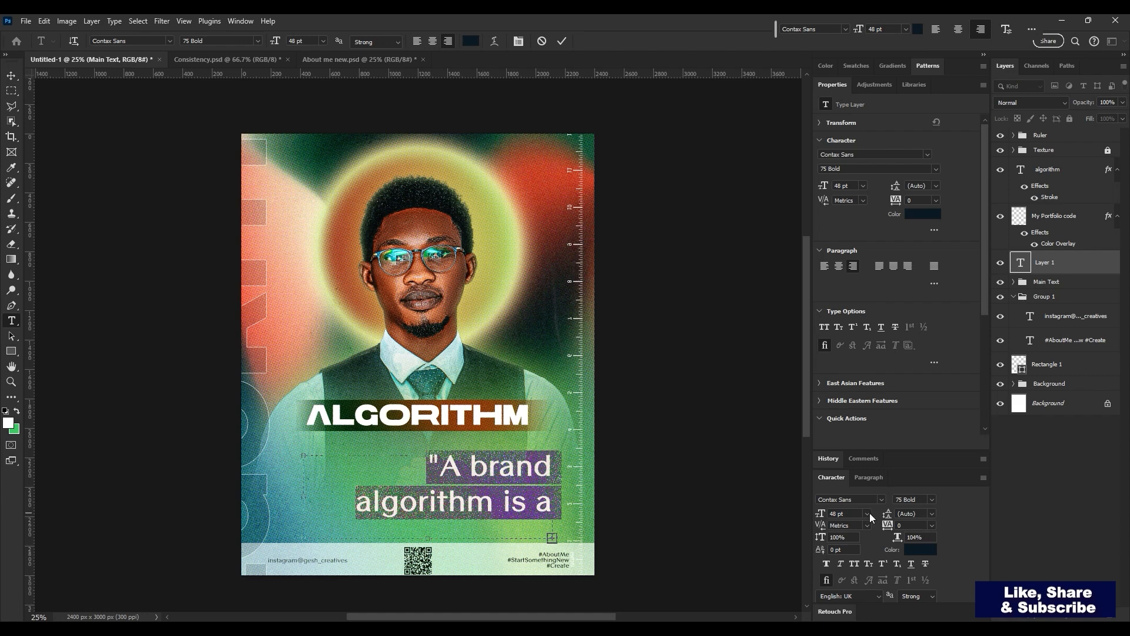
# Reduce the brand algorithm quote's font size to 12 pt
pyautogui.press('Down')
pyautogui.press('Down')
pyautogui.press('Down')
pyautogui.press('Down')
pyautogui.press('Down')
pyautogui.press('Down')
pyautogui.press('Down')
pyautogui.press('Down')
pyautogui.press('Down')
pyautogui.press('Down')
pyautogui.press('Down')
pyautogui.press('Down')
pyautogui.press('Down')
pyautogui.press('Down')
pyautogui.press('Down')
pyautogui.press('Down')
pyautogui.press('Down')
pyautogui.press('Down')
pyautogui.press('Down')
pyautogui.press('Down')
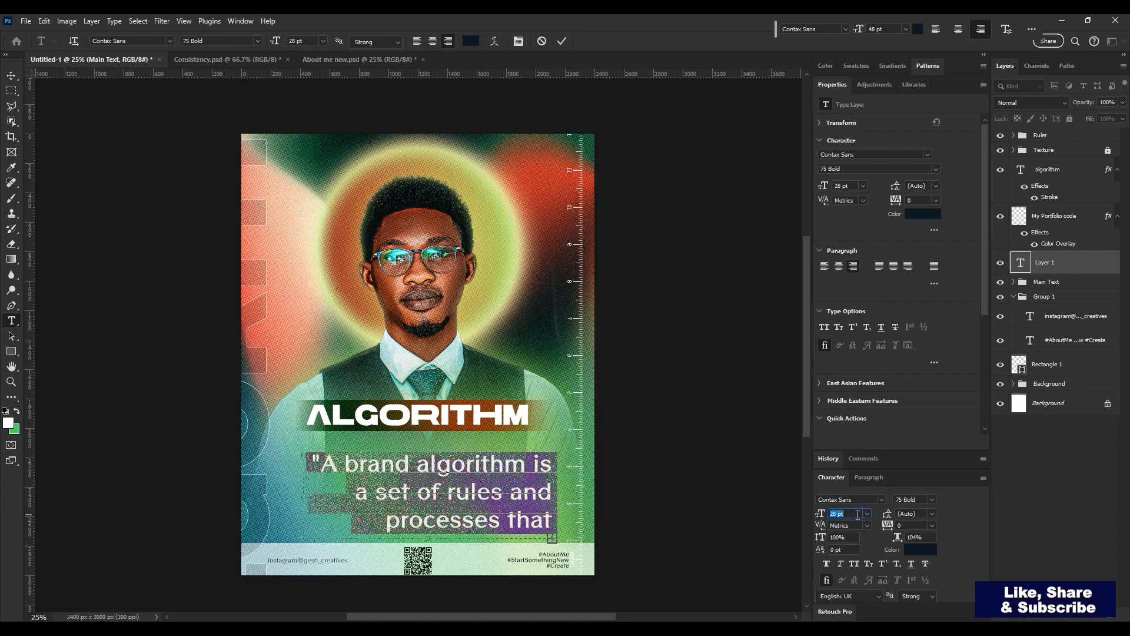
pyautogui.press('Up')
pyautogui.press('Up')
pyautogui.press('Up')
pyautogui.press('Up')
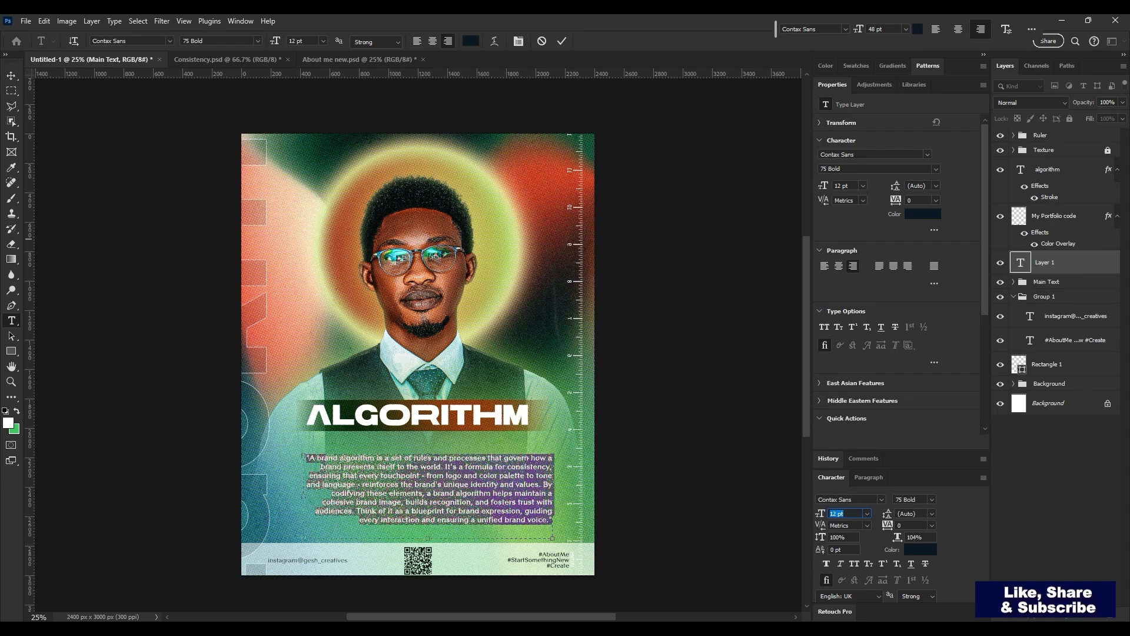
# Justify the quote paragraph with its last line centred and commit the text
pyautogui.click(892, 267)
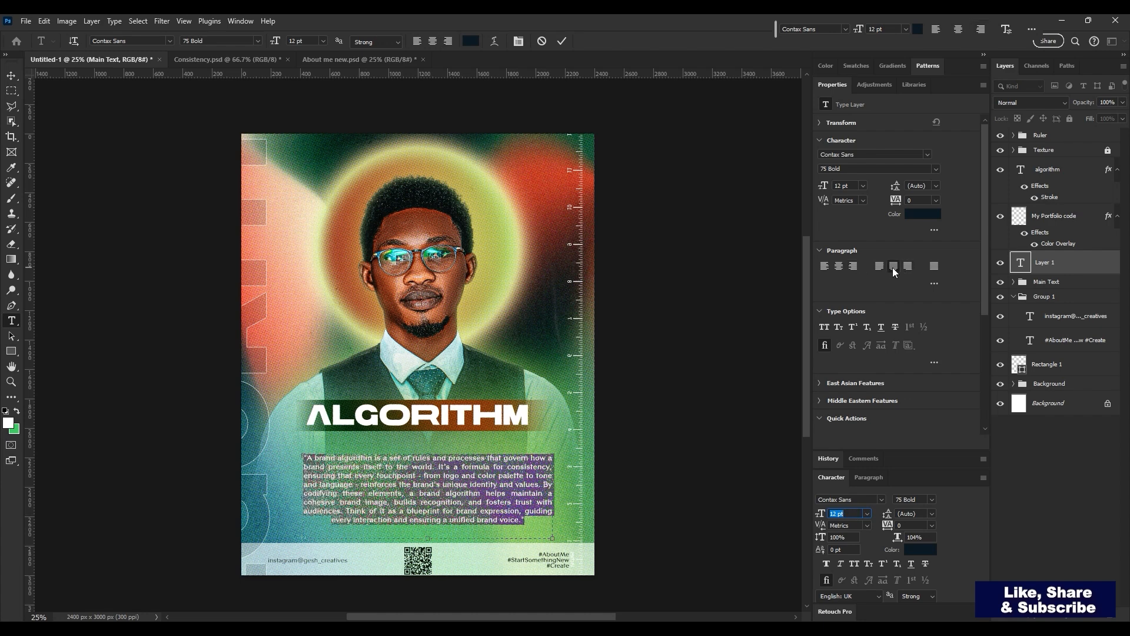
pyautogui.click(1076, 272)
pyautogui.press('v')
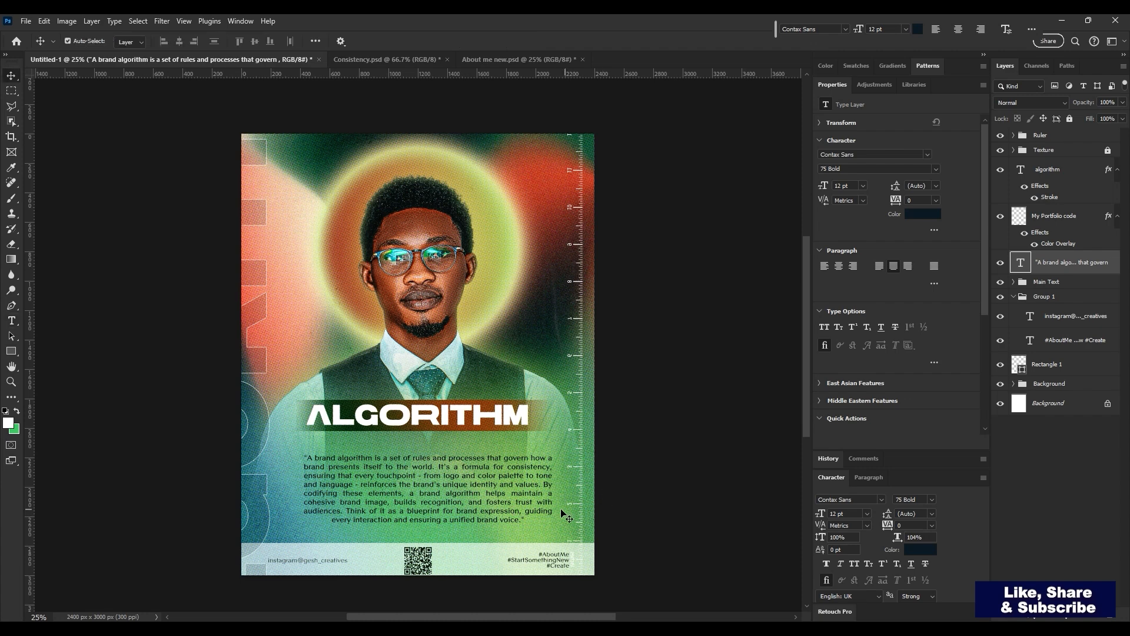
# Move the quote text up 40 px and centre it horizontally on the canvas
pyautogui.hotkey('shift', 'Up')
pyautogui.hotkey('shift', 'Up')
pyautogui.hotkey('shift', 'Up')
pyautogui.hotkey('shift', 'Up')
pyautogui.hotkey('ctrl', 'a')
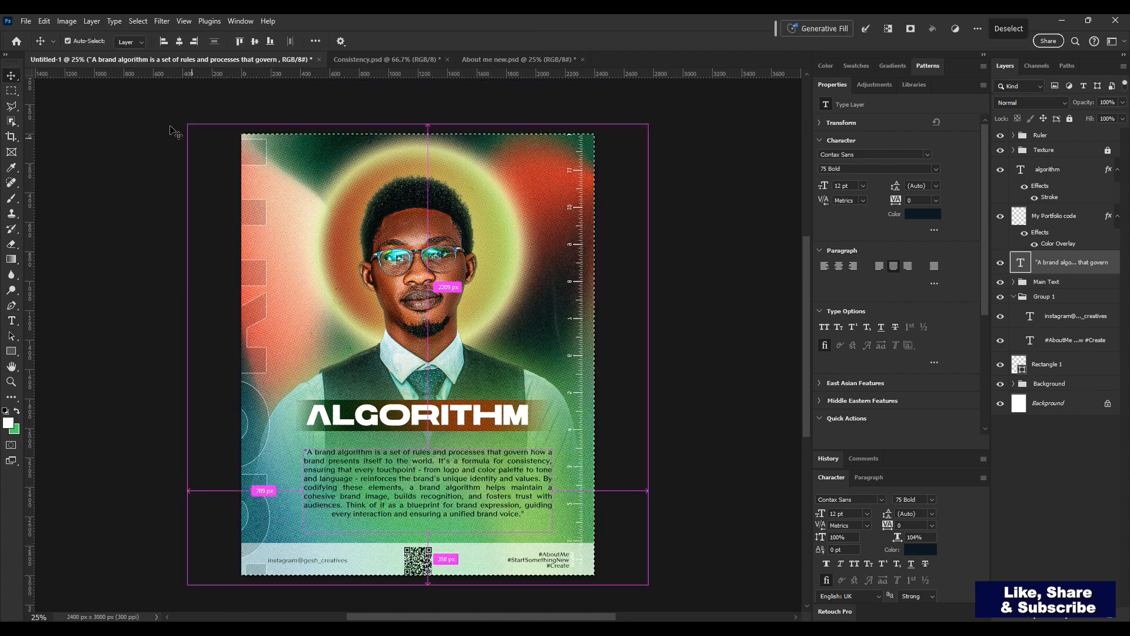
pyautogui.click(176, 45)
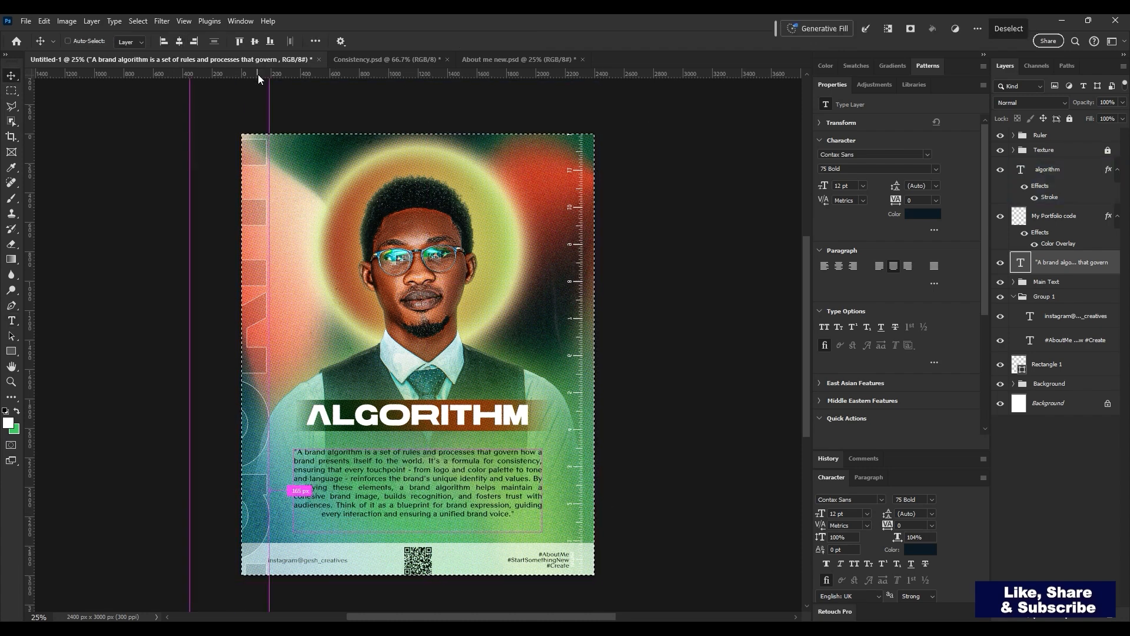
pyautogui.hotkey('ctrl', 'd')
# Shorten the quote's text box from below so that it ends just under the last line
pyautogui.press('t')
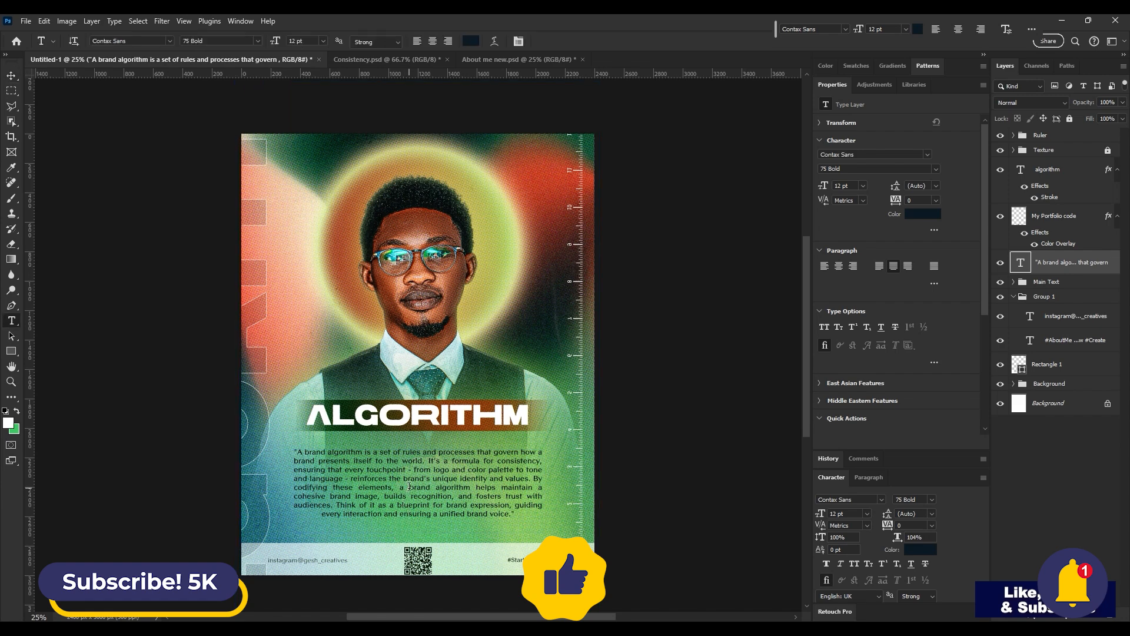
pyautogui.click(411, 487)
pyautogui.moveTo(417, 531); pyautogui.dragTo(417, 519)
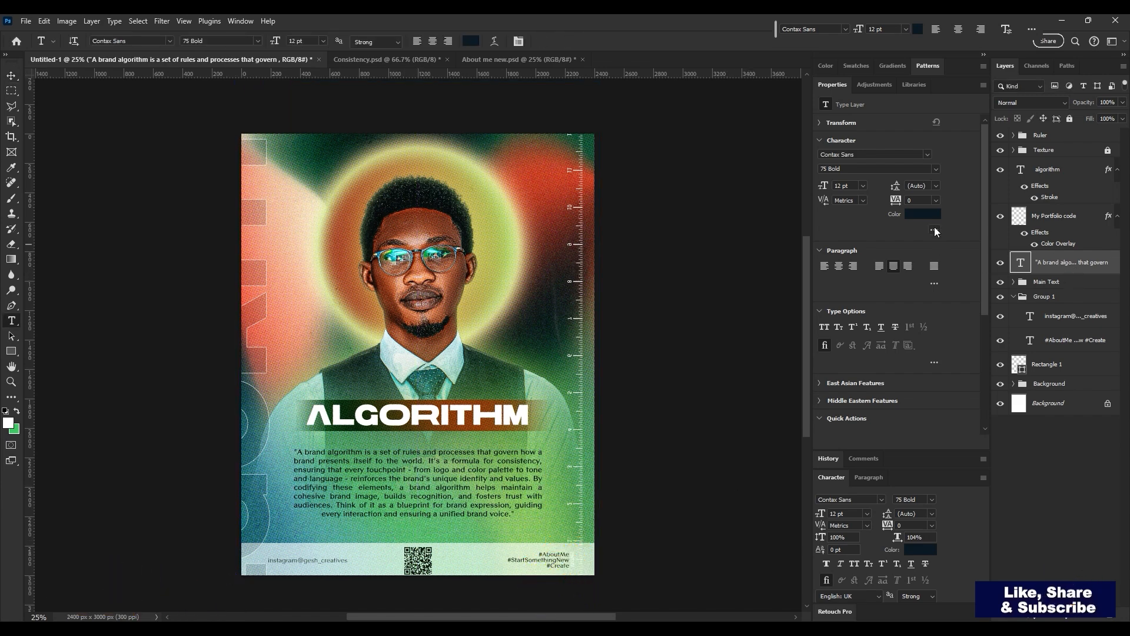
# Set the quote's text color to white (ffffff)
pyautogui.click(923, 214)
pyautogui.write('ffffff')
pyautogui.press('Return')
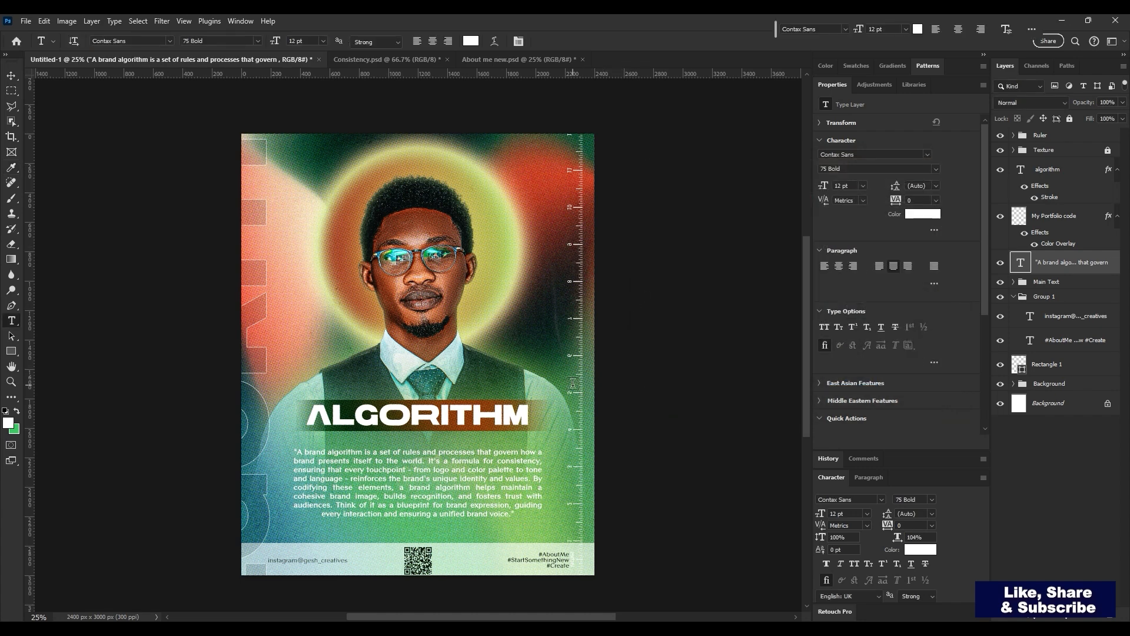
# Collapse Group 1 and add a black-to-transparent linear gradient just above the Background group, running vertically from below the footer up to the portrait's collar
pyautogui.press('g')
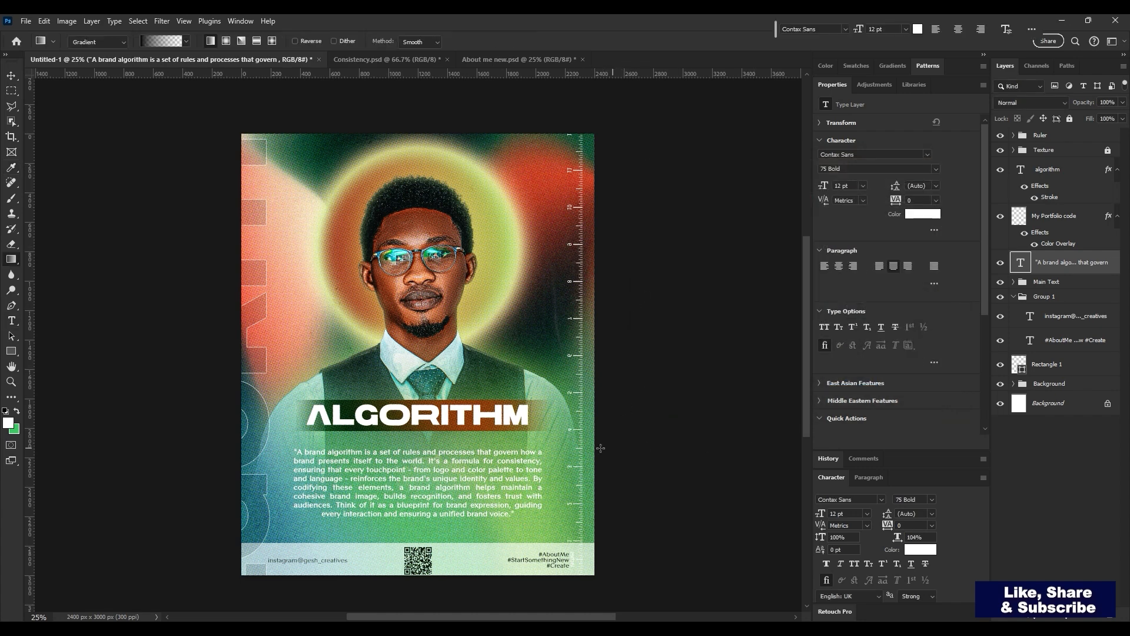
pyautogui.click(1014, 297)
pyautogui.click(1064, 336)
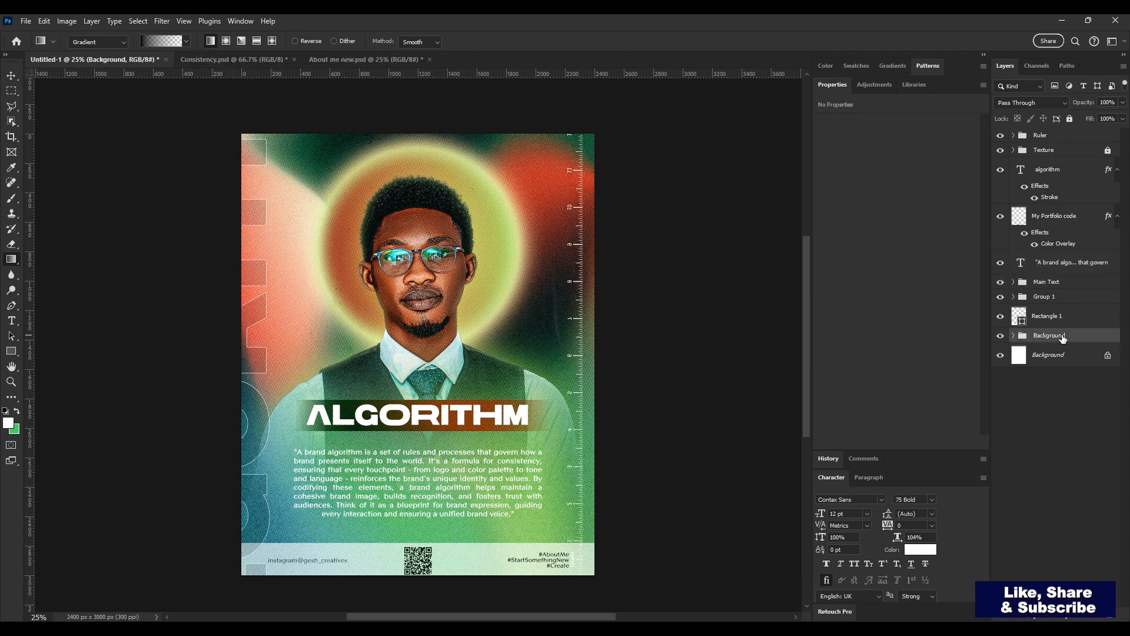
pyautogui.hotkey('ctrl', 'shift', 'alt', 'n')
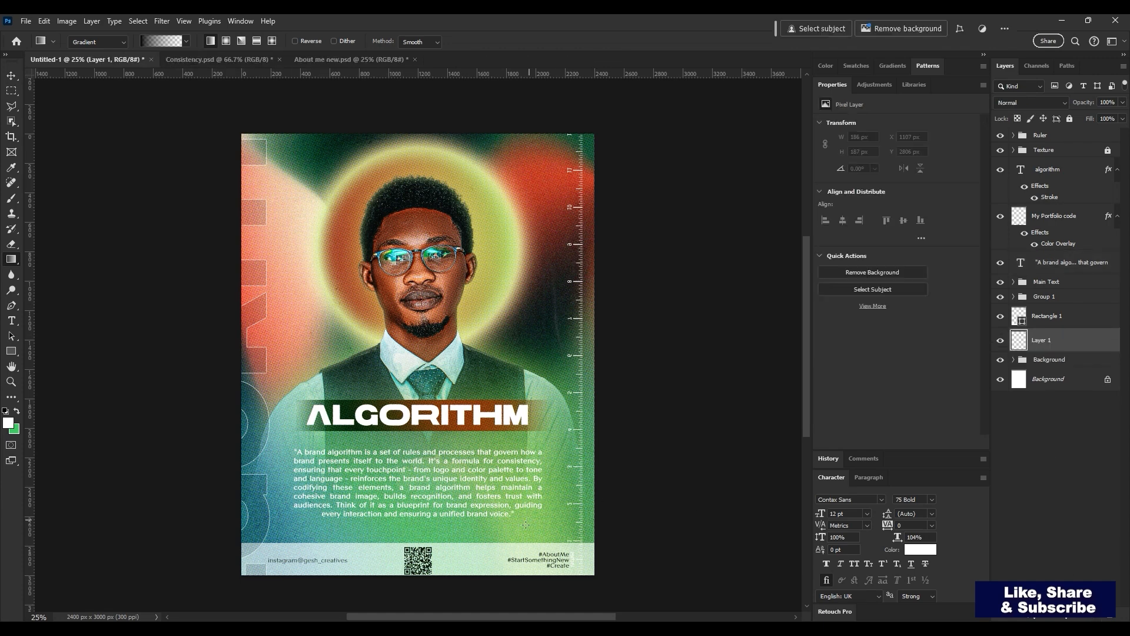
pyautogui.moveTo(416, 583)
pyautogui.mouseDown()
pyautogui.moveTo(416, 298)
pyautogui.moveTo(413, 361)
pyautogui.mouseUp()
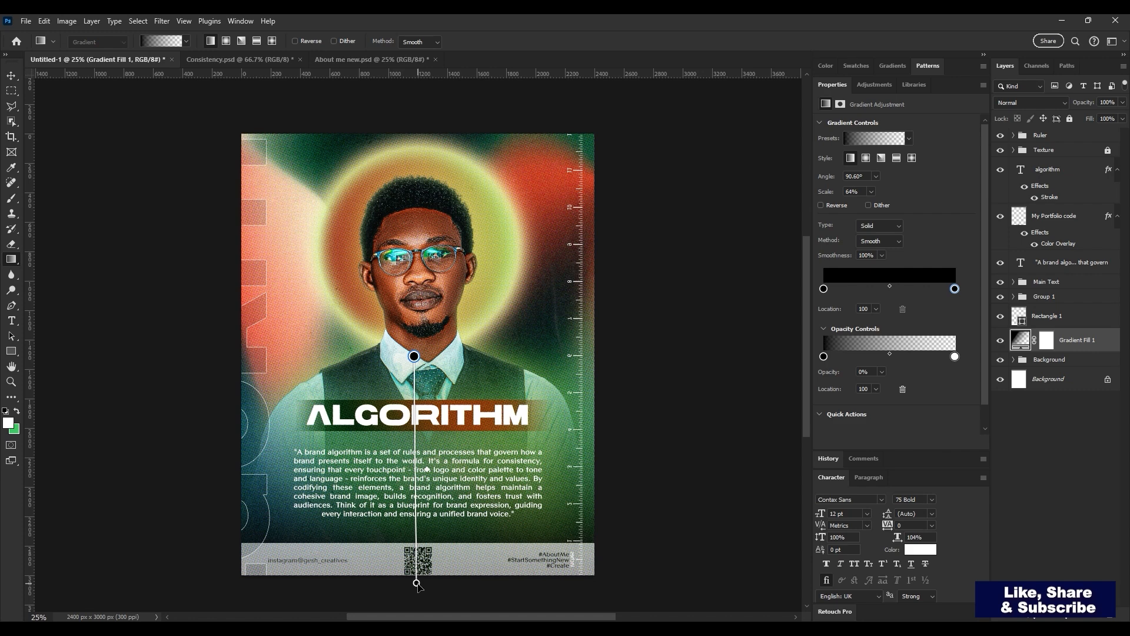
pyautogui.moveTo(417, 583); pyautogui.dragTo(414, 581)
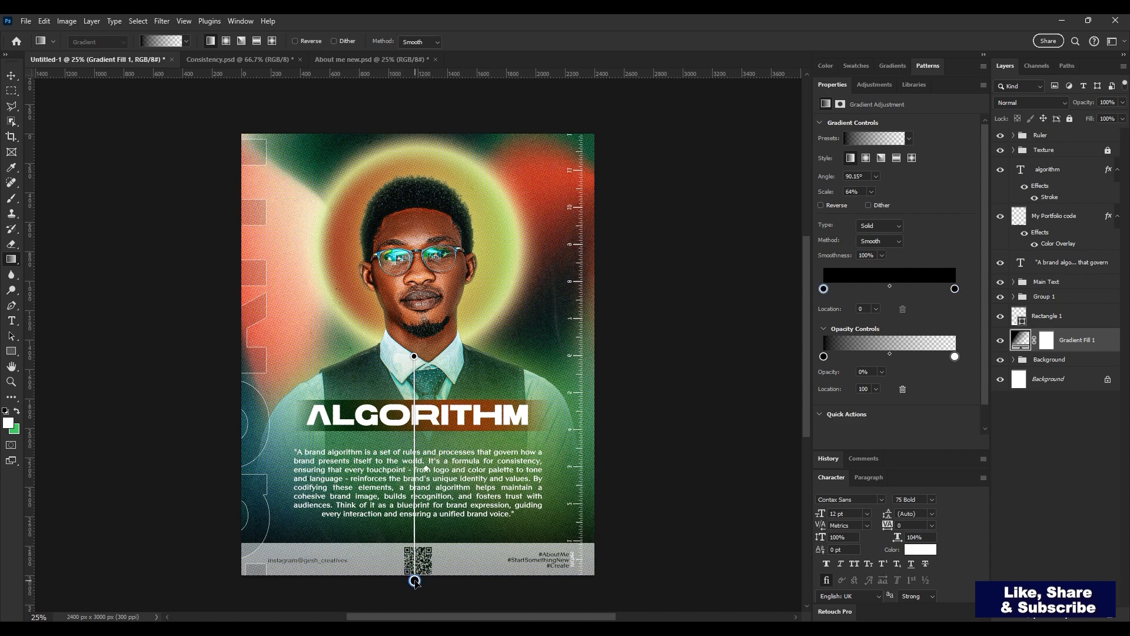
pyautogui.press('v')
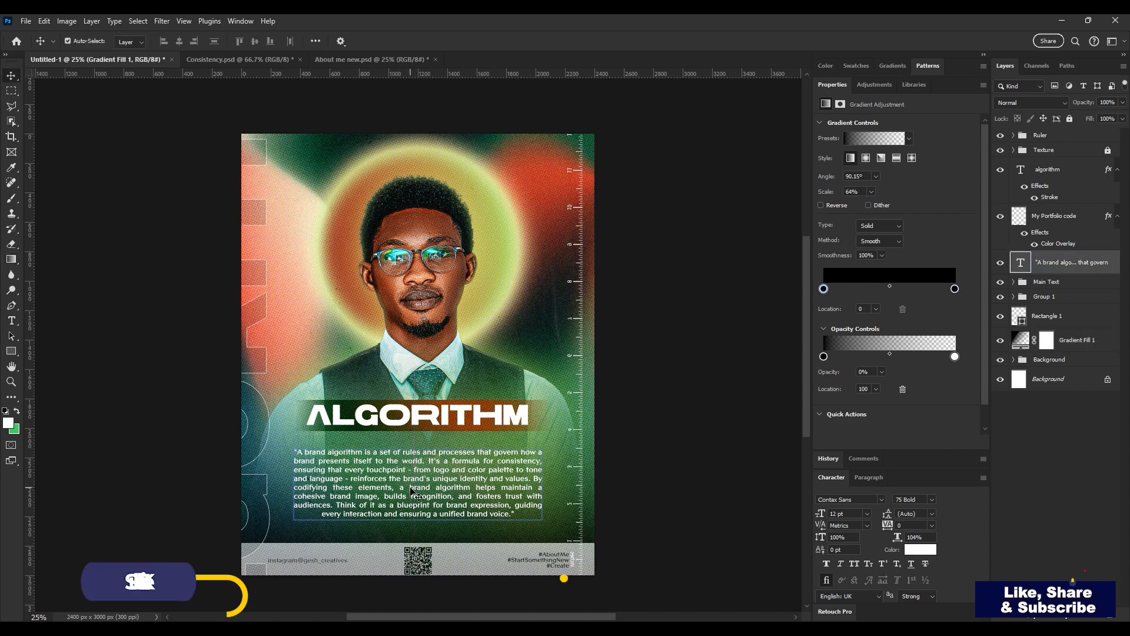